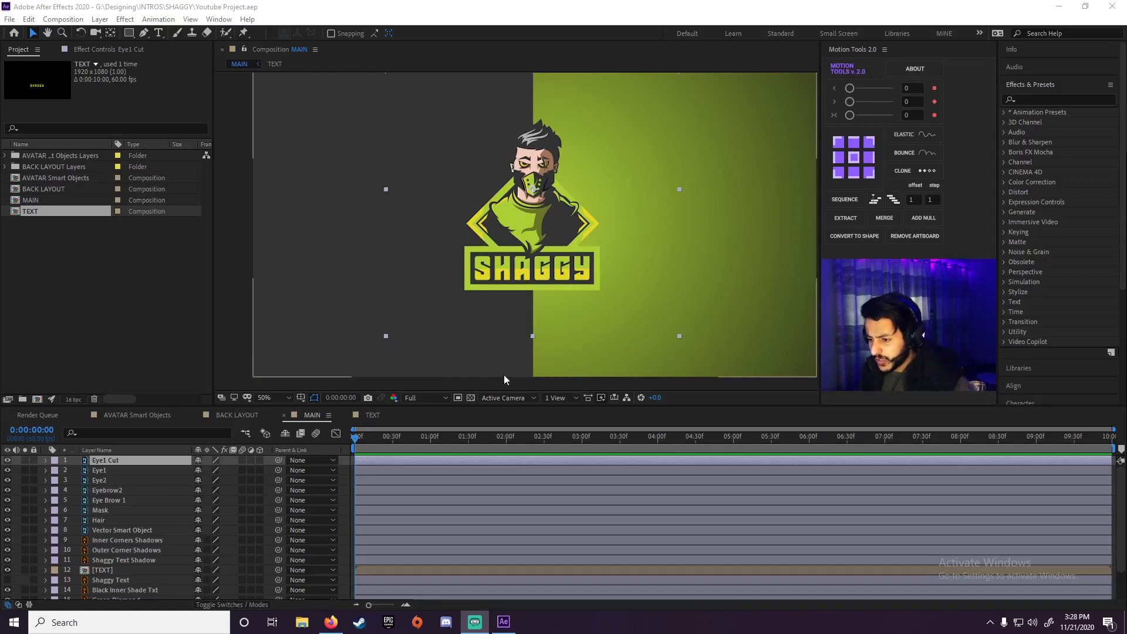
left_click_drag(453, 441, 367, 441)
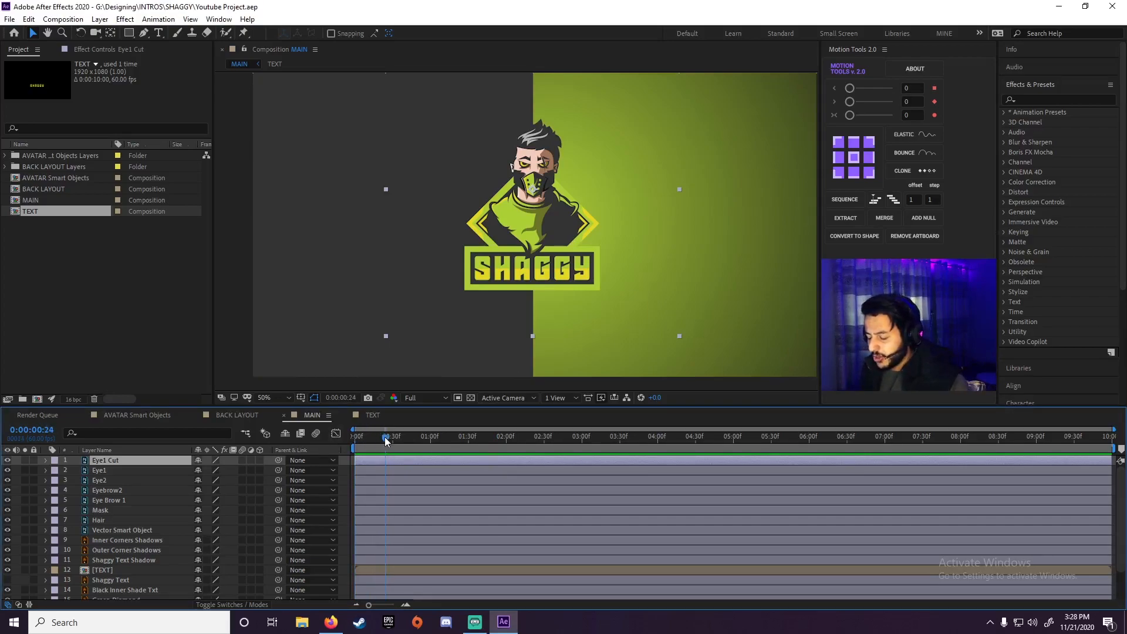
left_click_drag(386, 441, 403, 441)
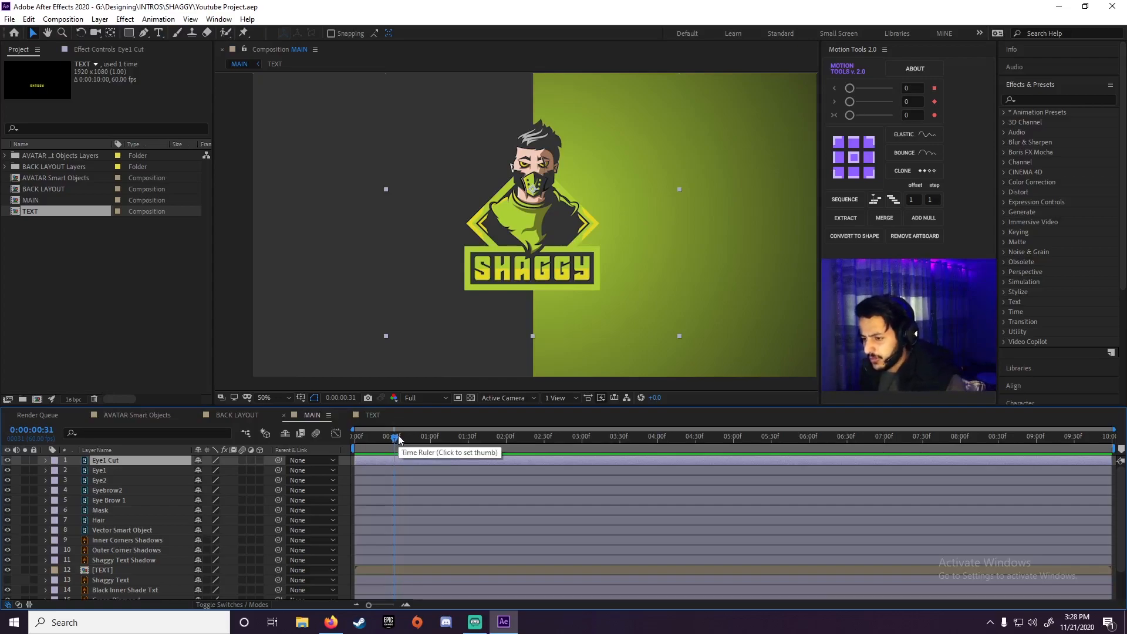
left_click(395, 441)
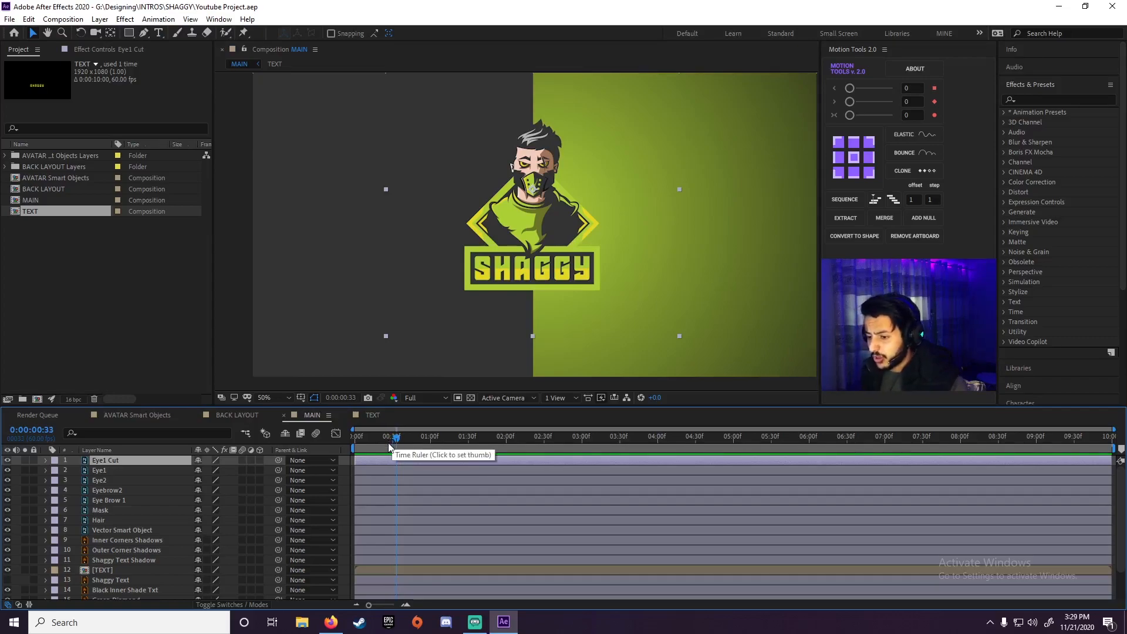
left_click(392, 447)
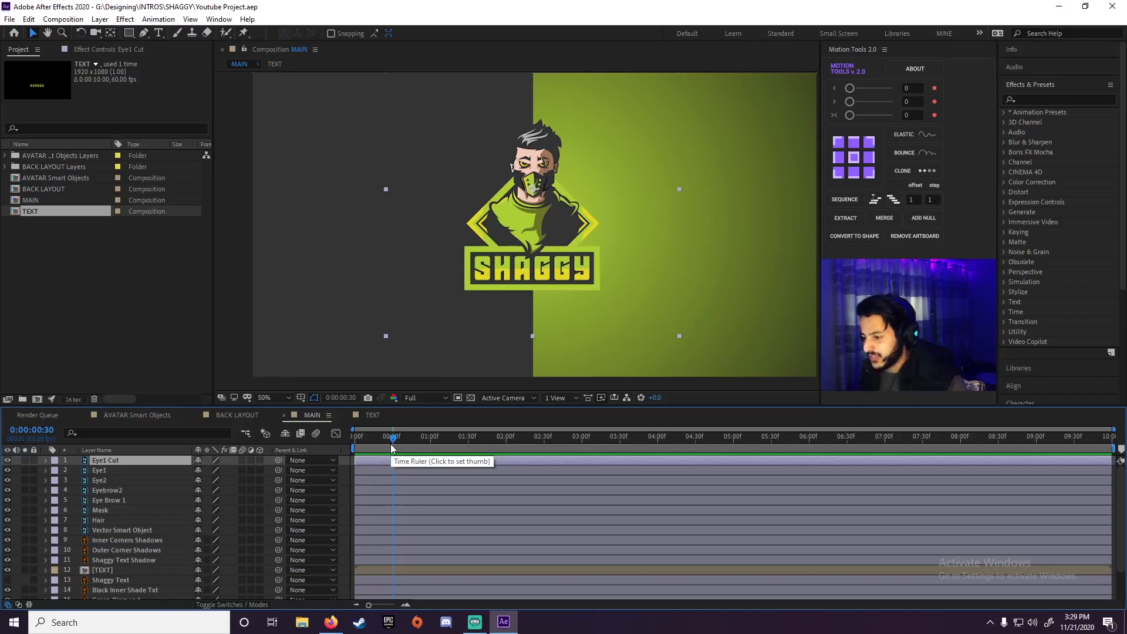
left_click(388, 445)
left_click(391, 443)
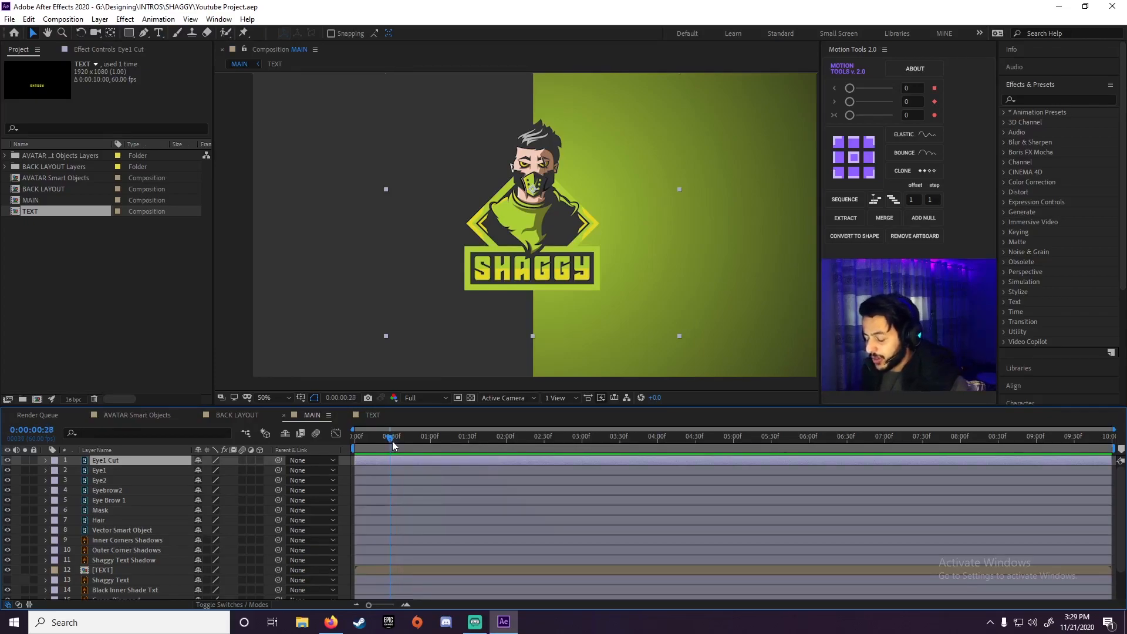
left_click_drag(392, 442, 394, 443)
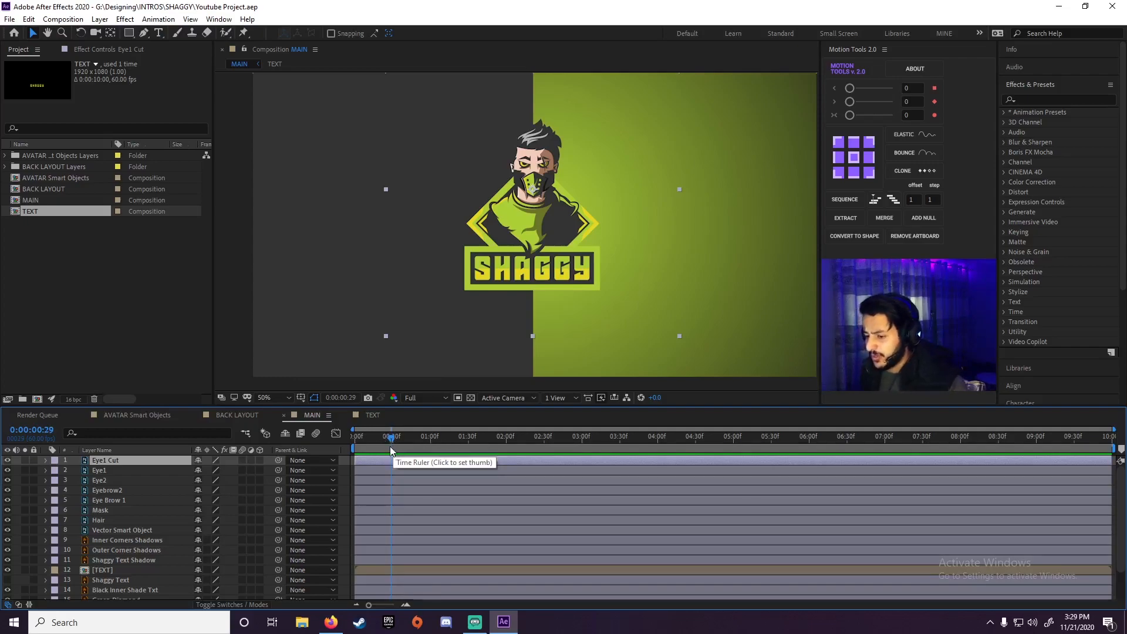
left_click_drag(393, 443, 385, 447)
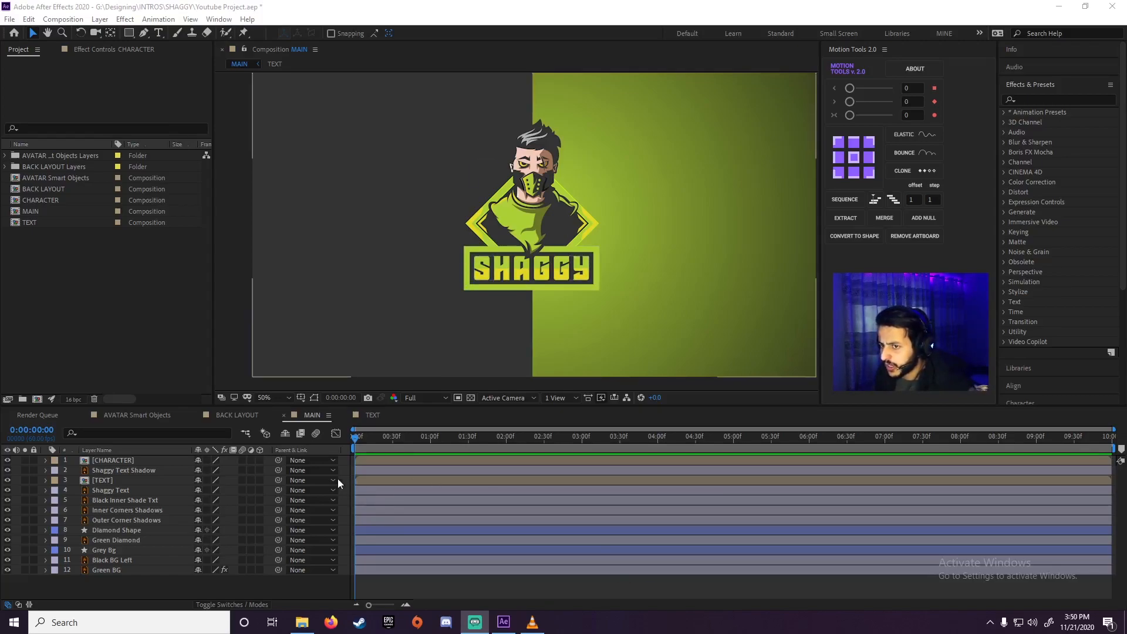
Set the workspace layout to All Panels
left_click(226, 9)
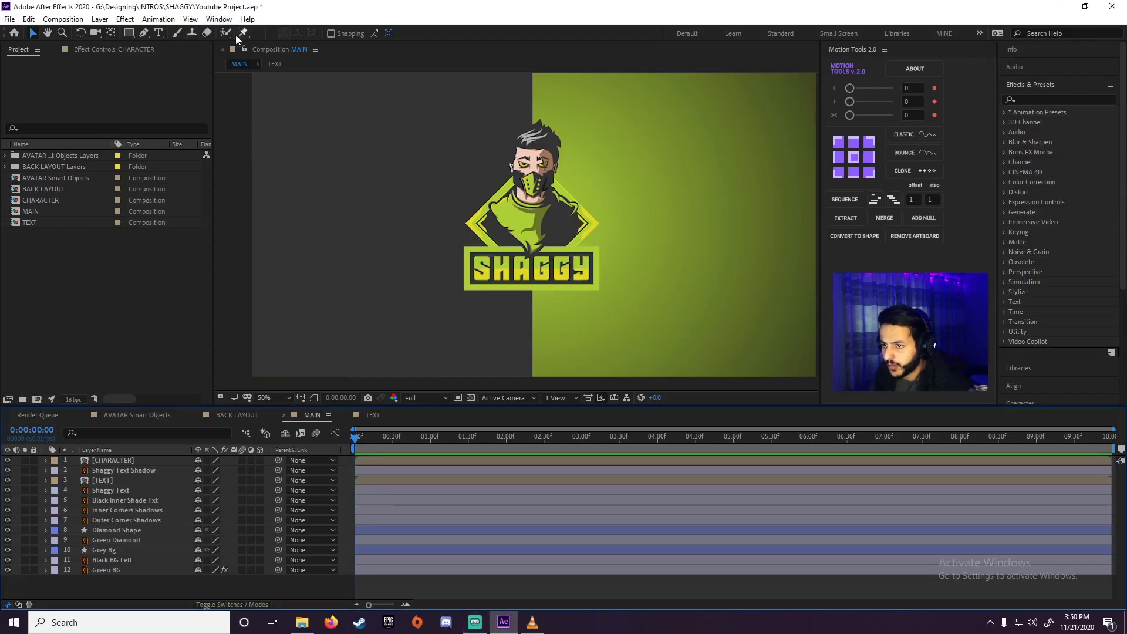
left_click(218, 19)
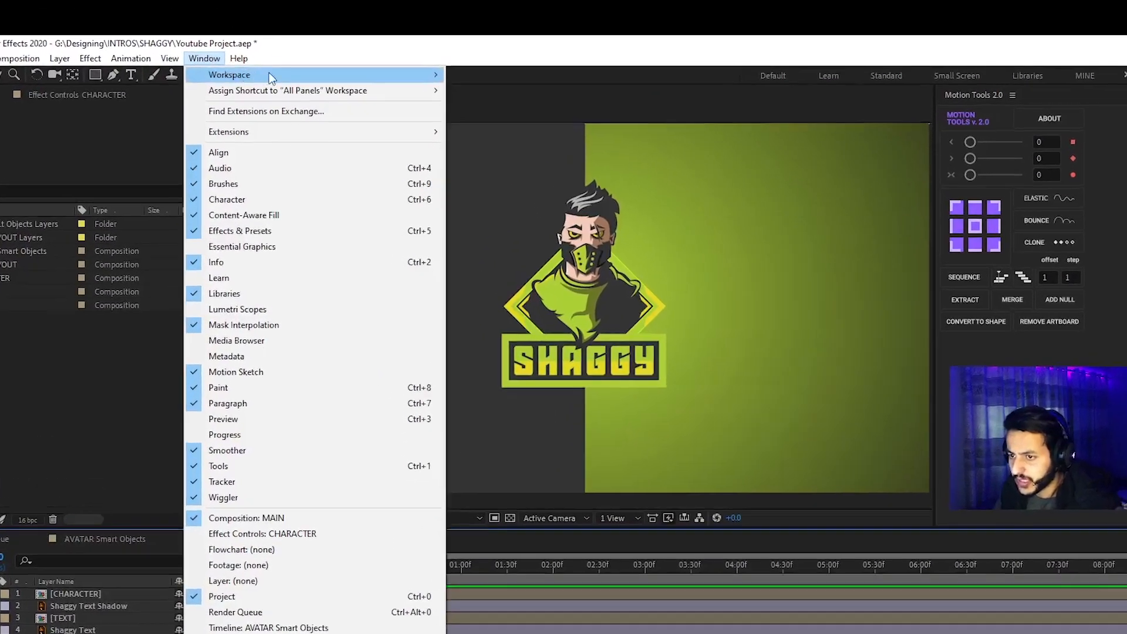
mouse_move(404, 75)
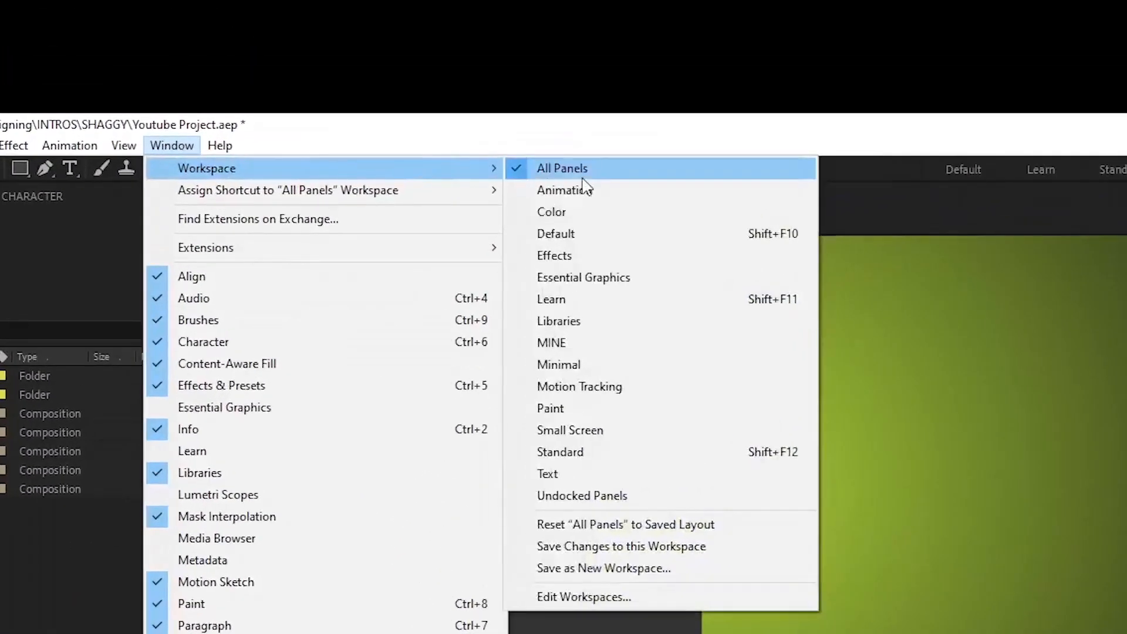
left_click(426, 43)
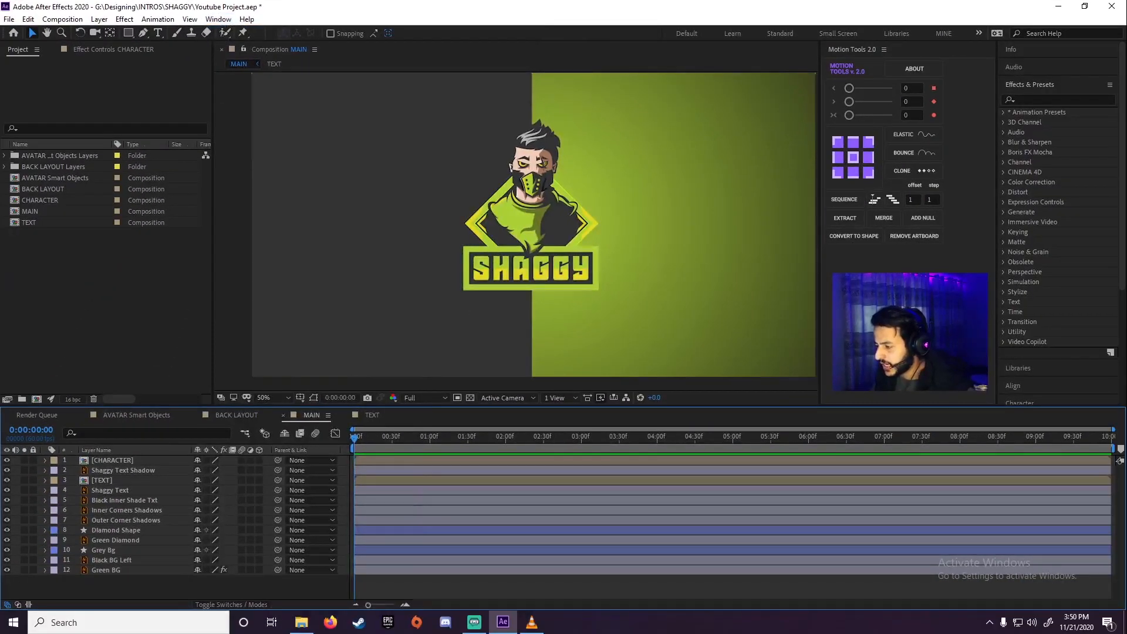
Examine the character, text, corner shadow, diamond and background layers of the MAIN composition one by one
scroll(1042, 347, "down", 3)
scroll(1037, 356, "up", 3)
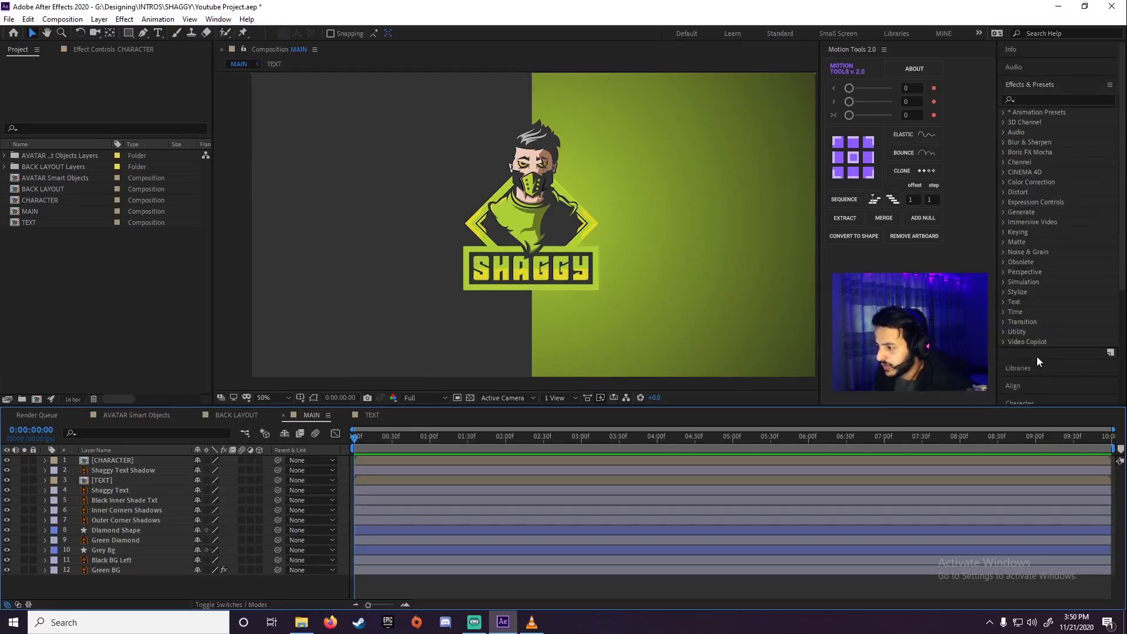
left_click(118, 519)
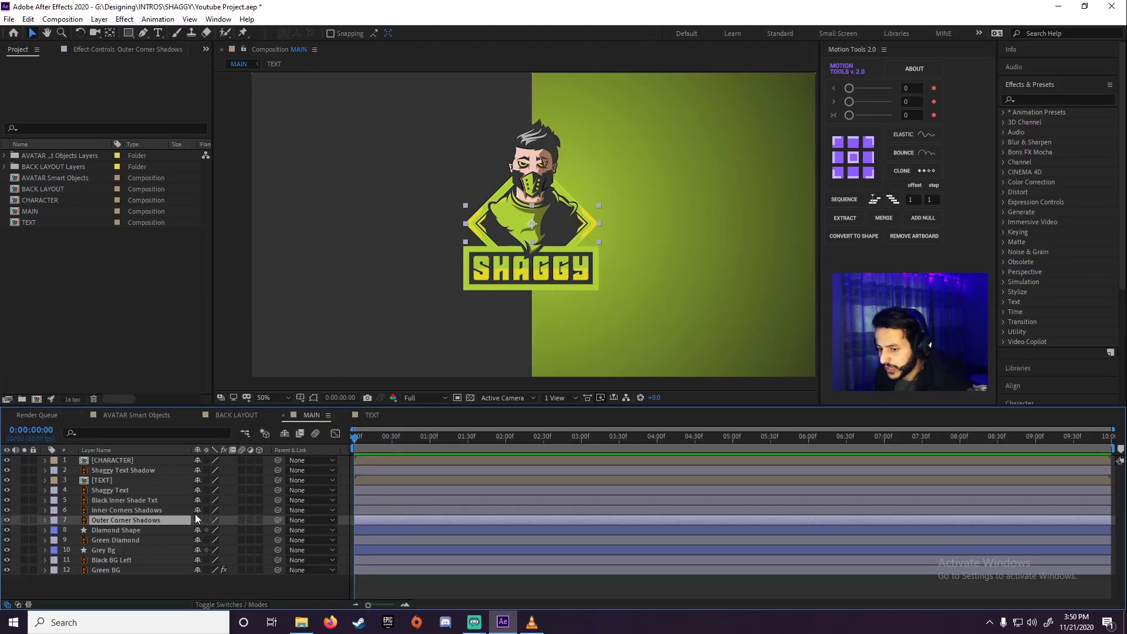
left_click(150, 550)
left_click(122, 519)
left_click(121, 532)
left_click(124, 512)
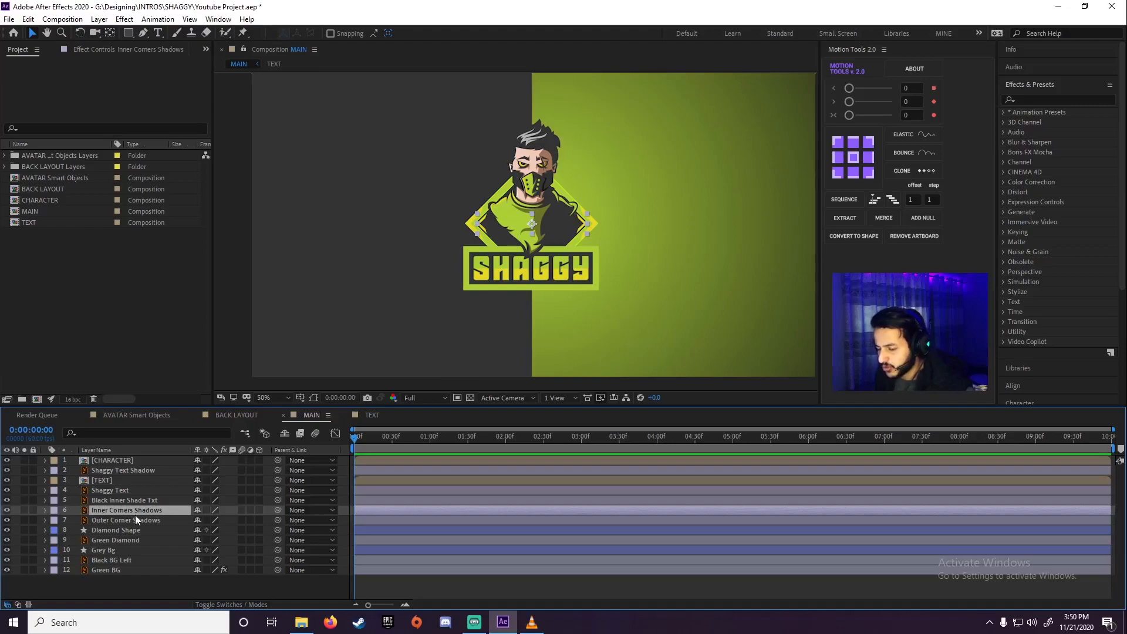
left_click(87, 305)
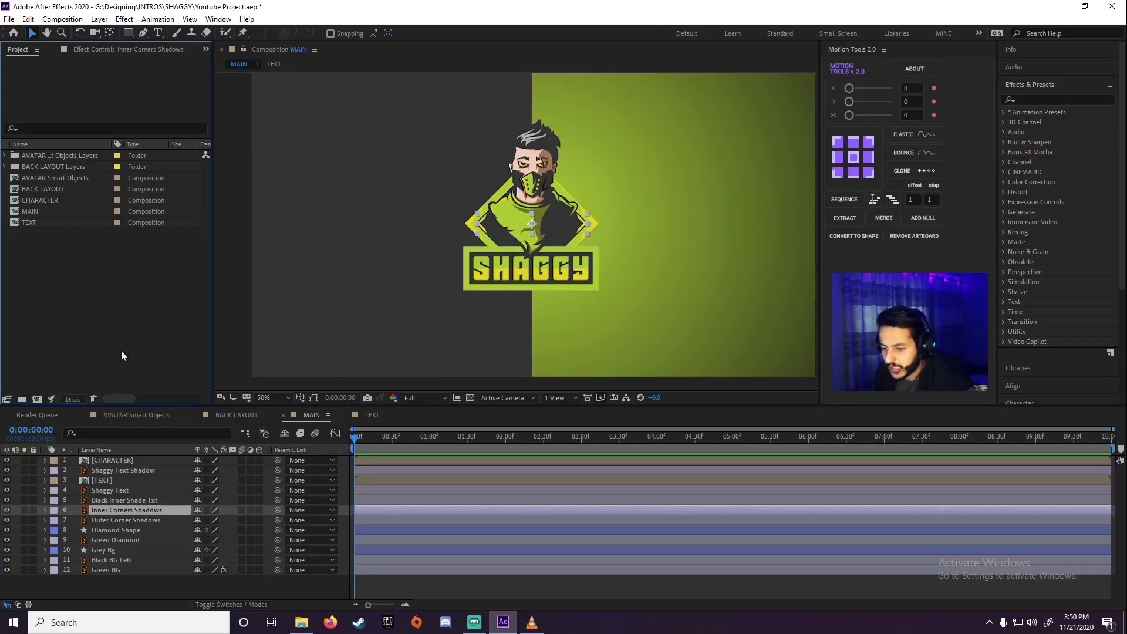
left_click(126, 461)
left_click(127, 500)
left_click(123, 540)
left_click(126, 500)
left_click(109, 459)
left_click(111, 490)
left_click(121, 553)
left_click(129, 513)
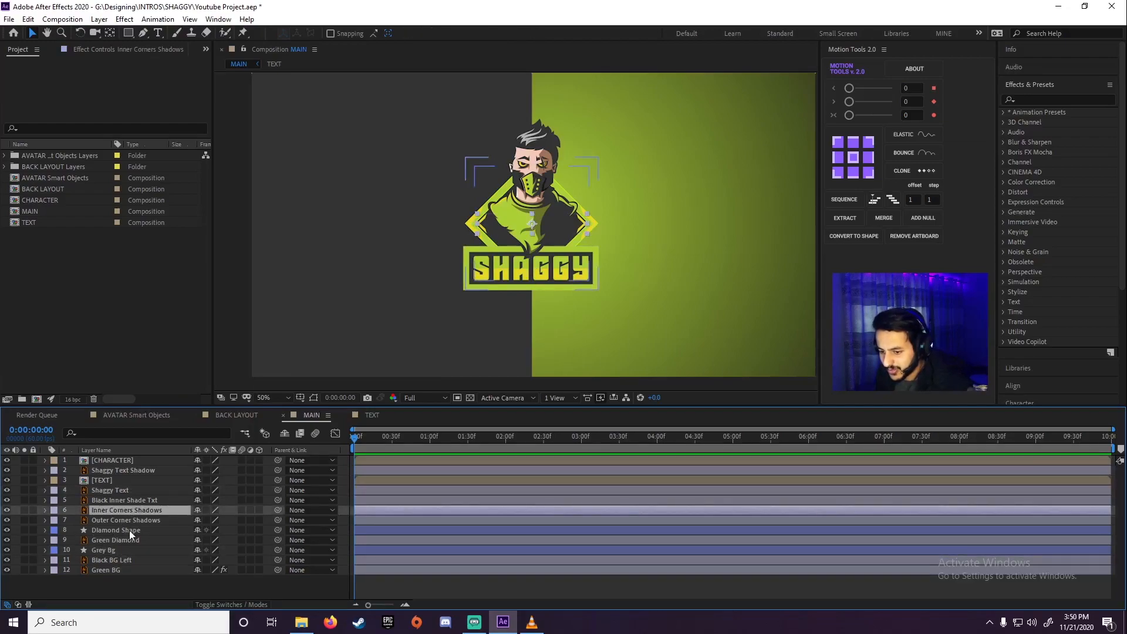
left_click(129, 530)
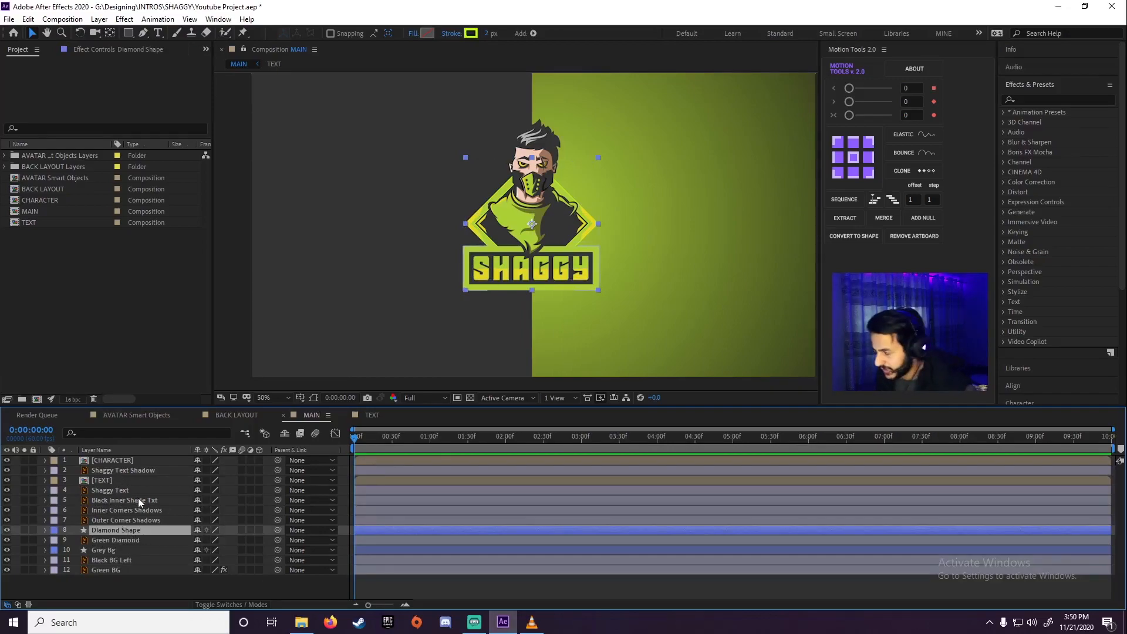
left_click(148, 551)
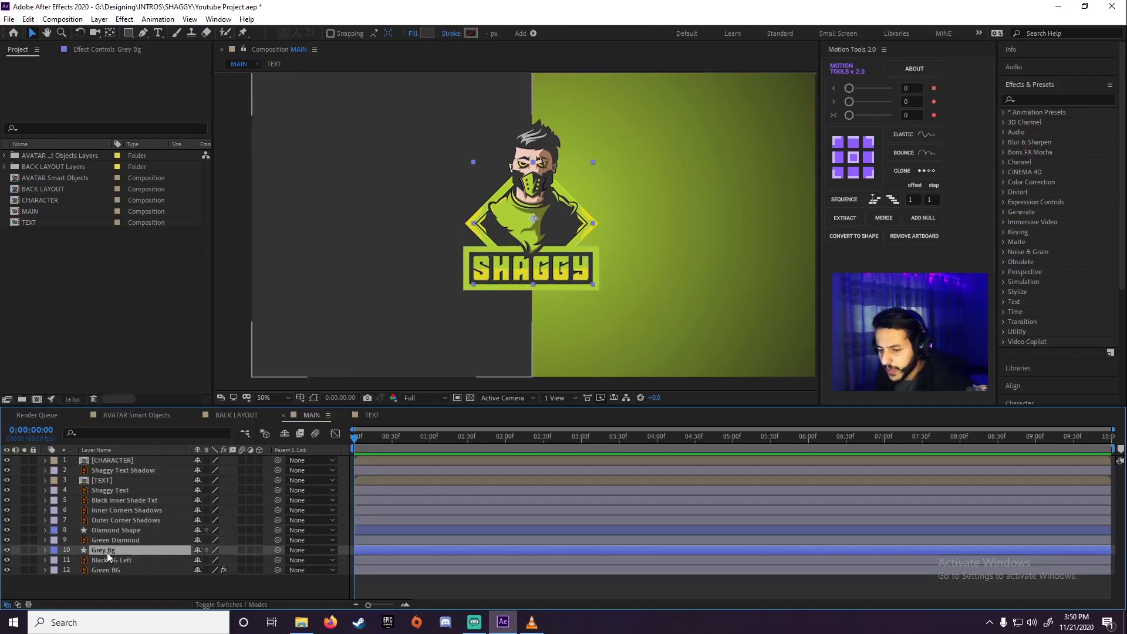
left_click(160, 536)
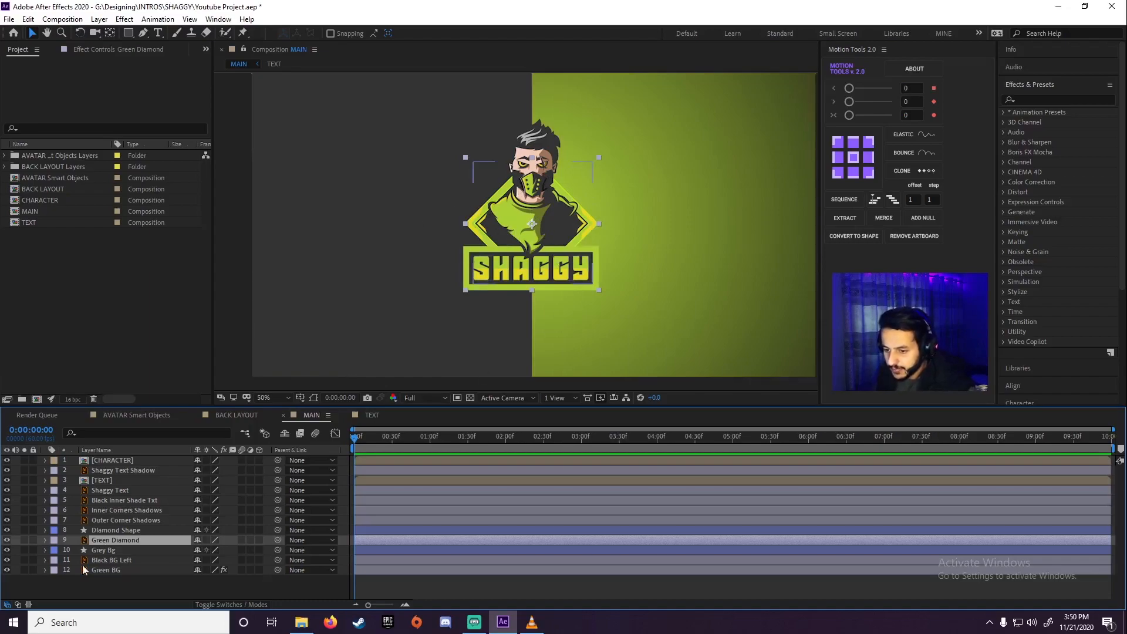
Solo the Diamond Shape and Green Diamond layers so only the diamond outline shows in the composition
left_click(110, 532)
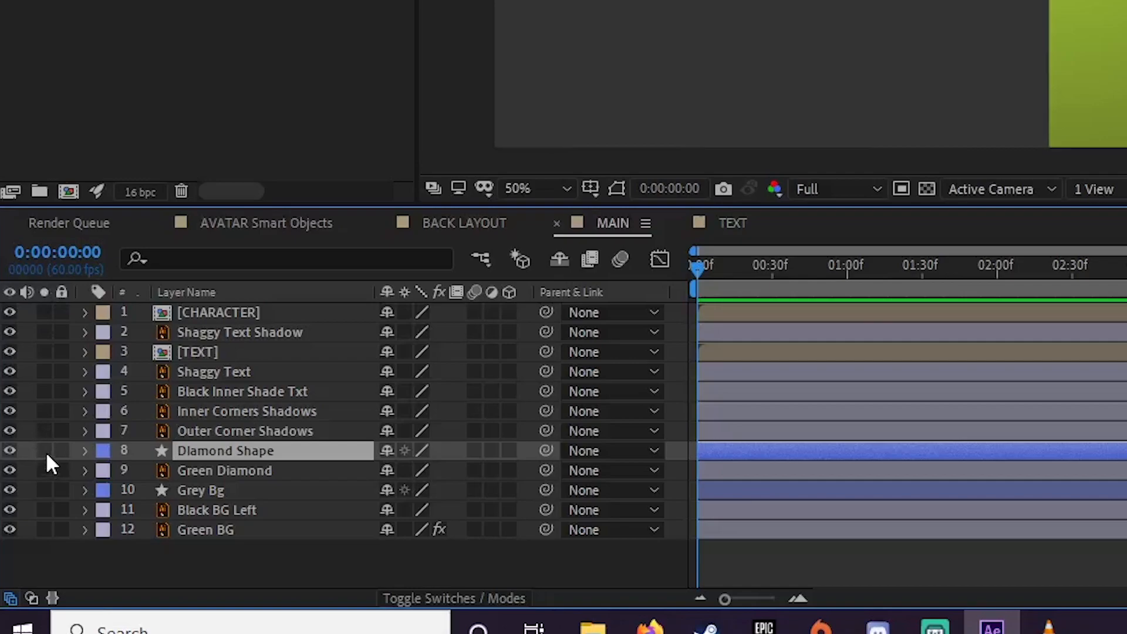
left_click(44, 450)
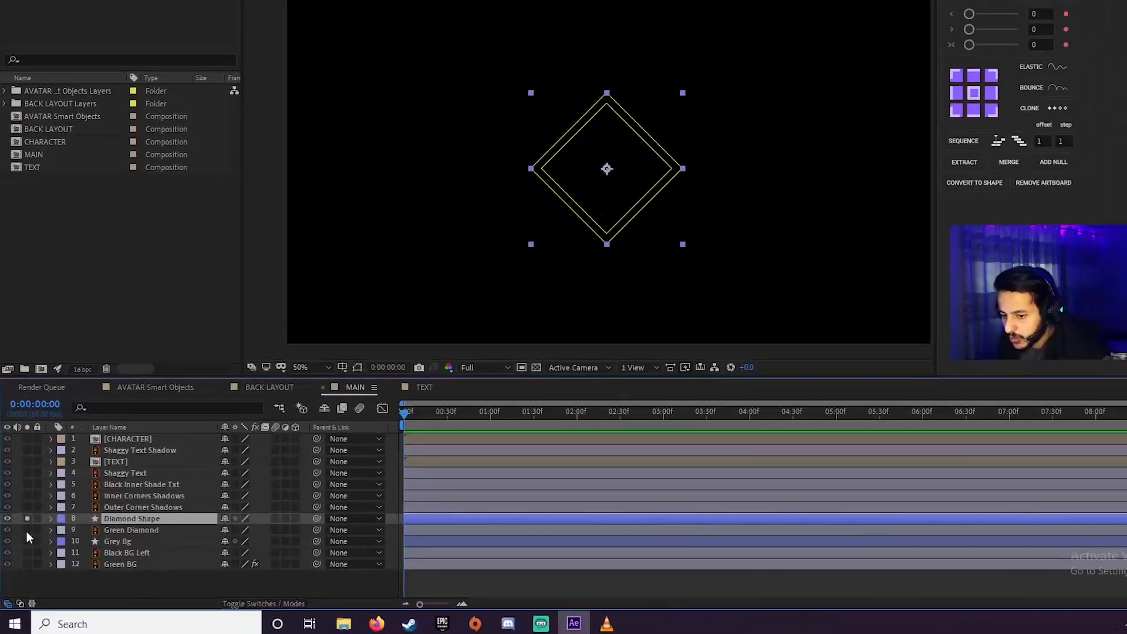
left_click(36, 499)
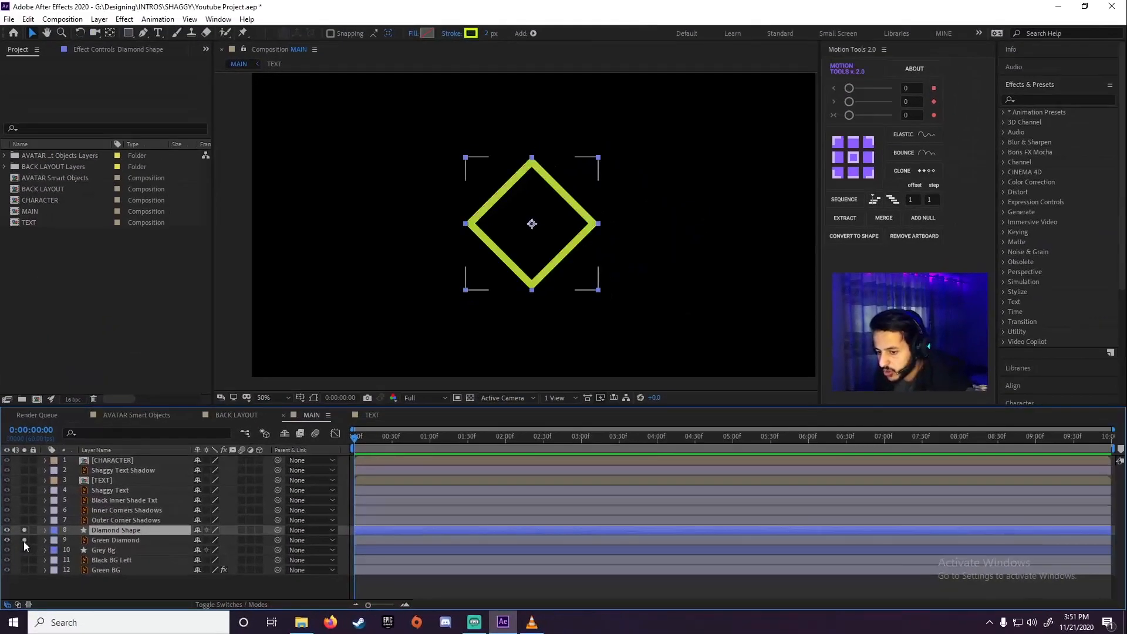
left_click(239, 377)
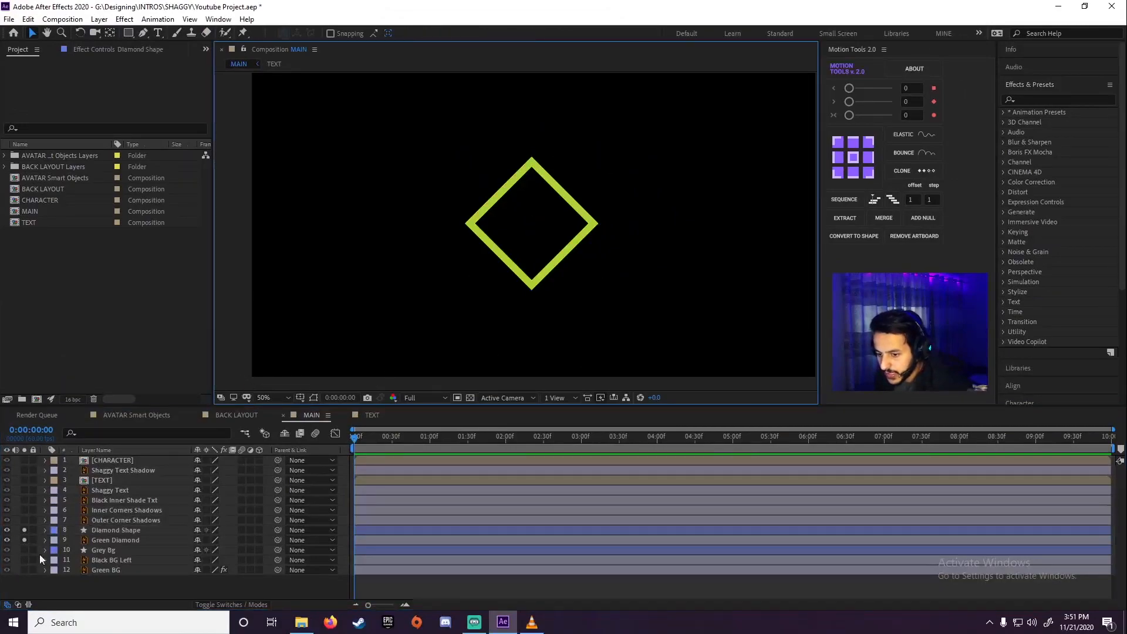
Keyframe the Green Diamond layer's opacity at 0% at the start of the timeline
left_click(97, 540)
key("t")
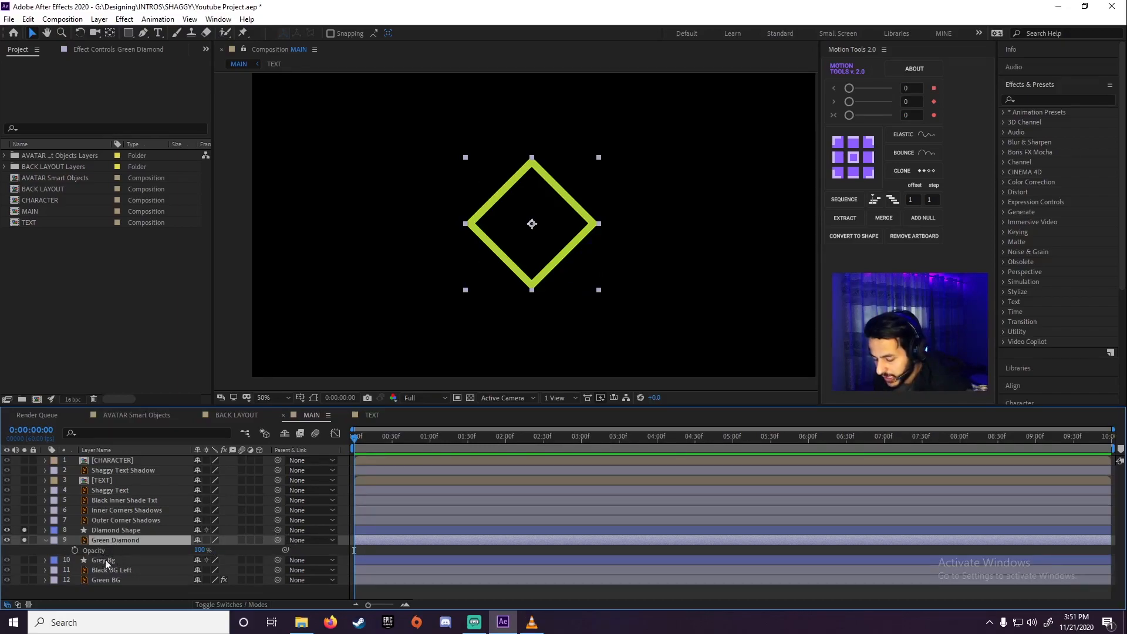
left_click(75, 550)
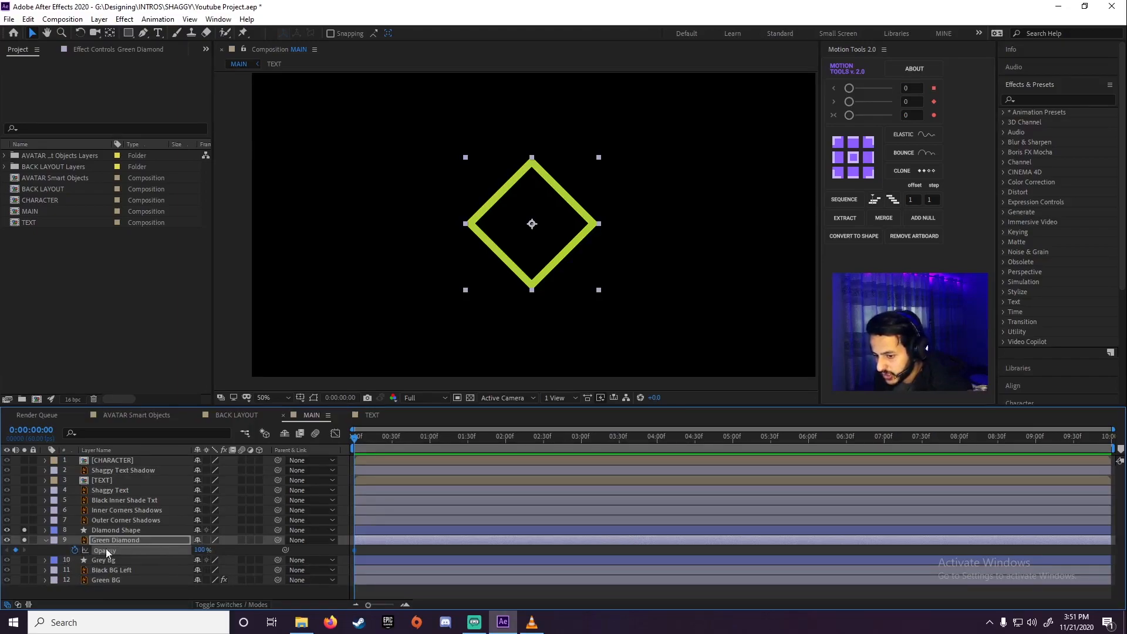
left_click_drag(200, 551, 66, 562)
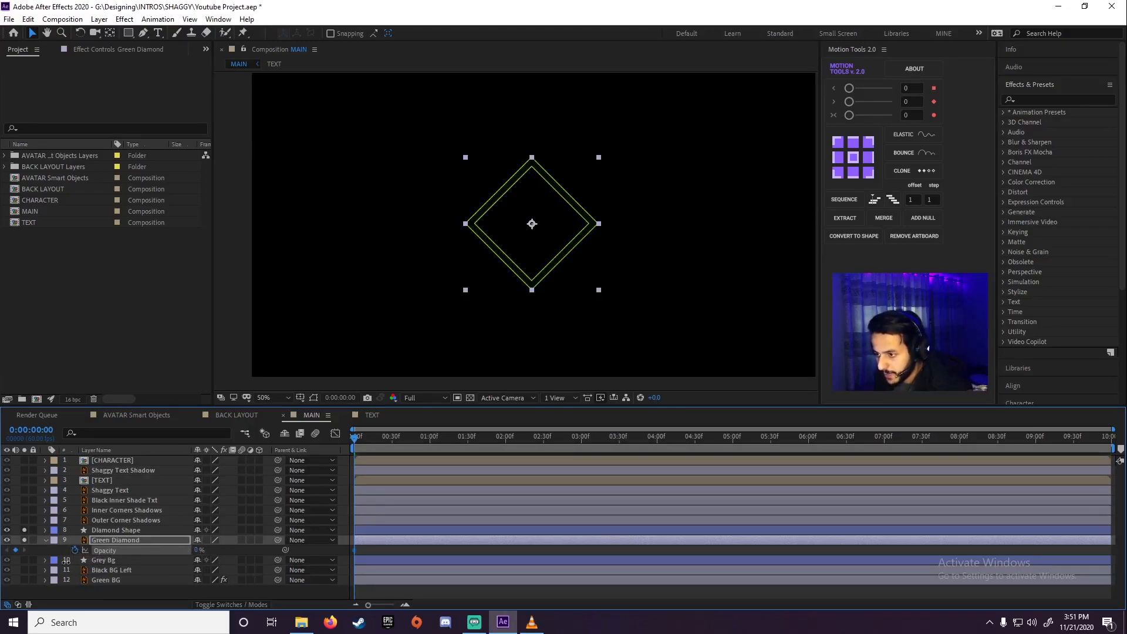
Add a Trim Paths operator to the contents of the Diamond Shape layer
left_click(116, 530)
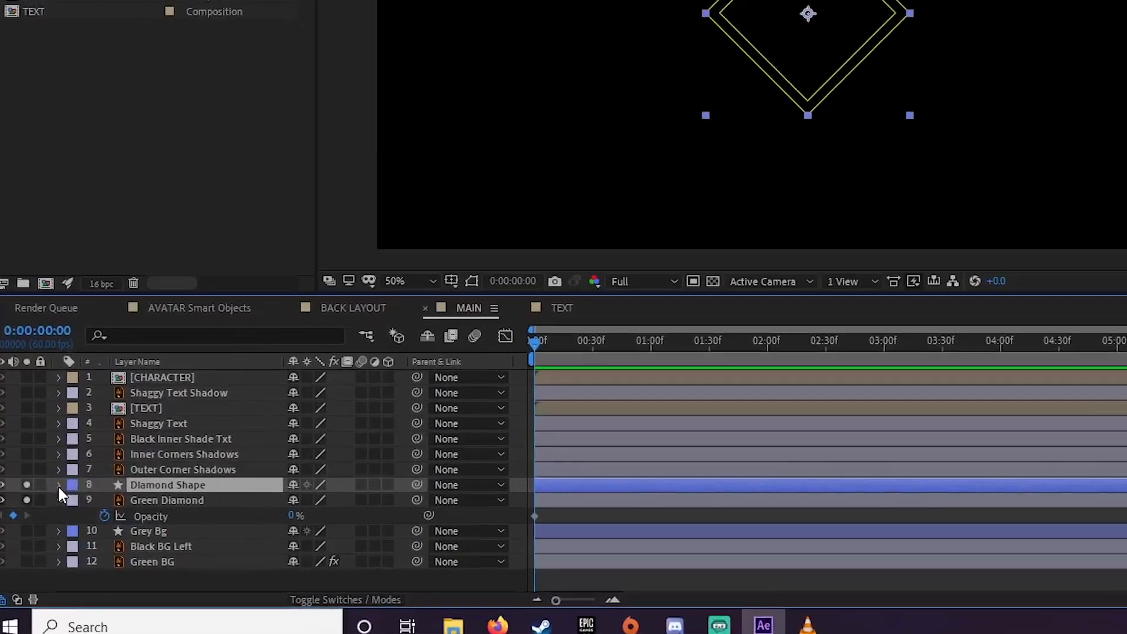
left_click(58, 485)
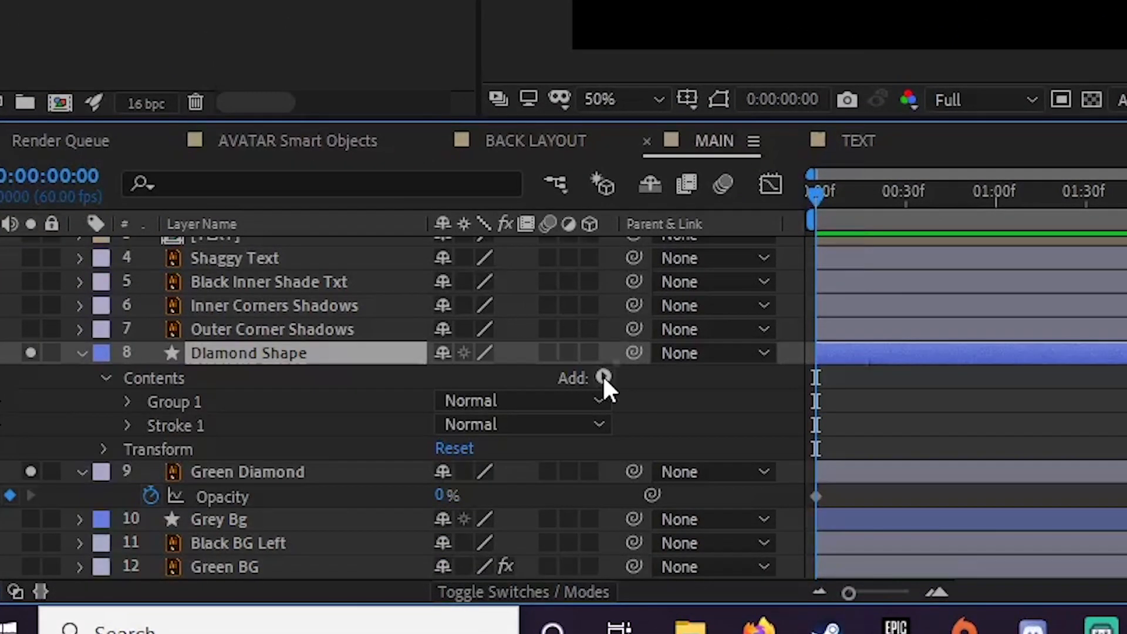
left_click(400, 461)
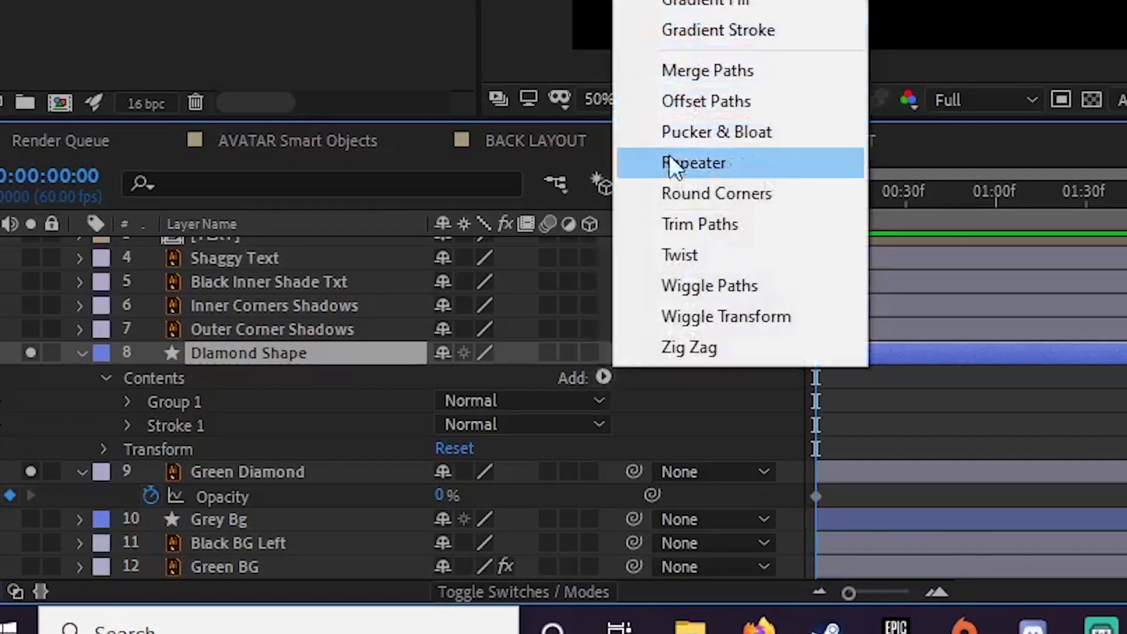
left_click(696, 224)
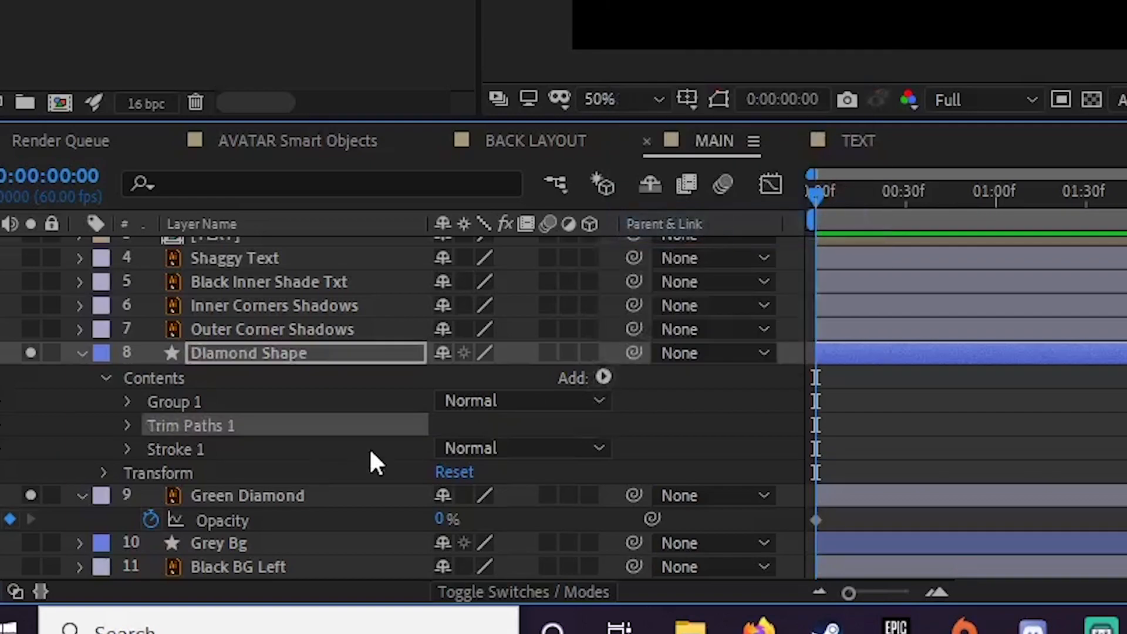
Keyframe the End value of the Diamond Shape's Trim Paths at 0% on the first frame
left_click(127, 425)
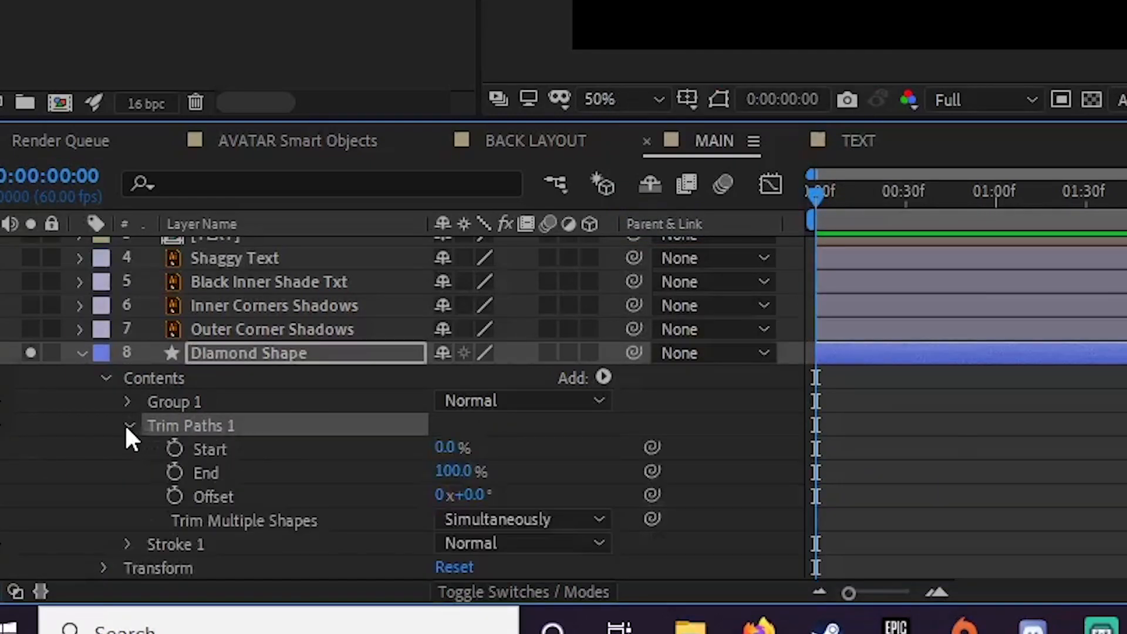
scroll(110, 412, "down", 2)
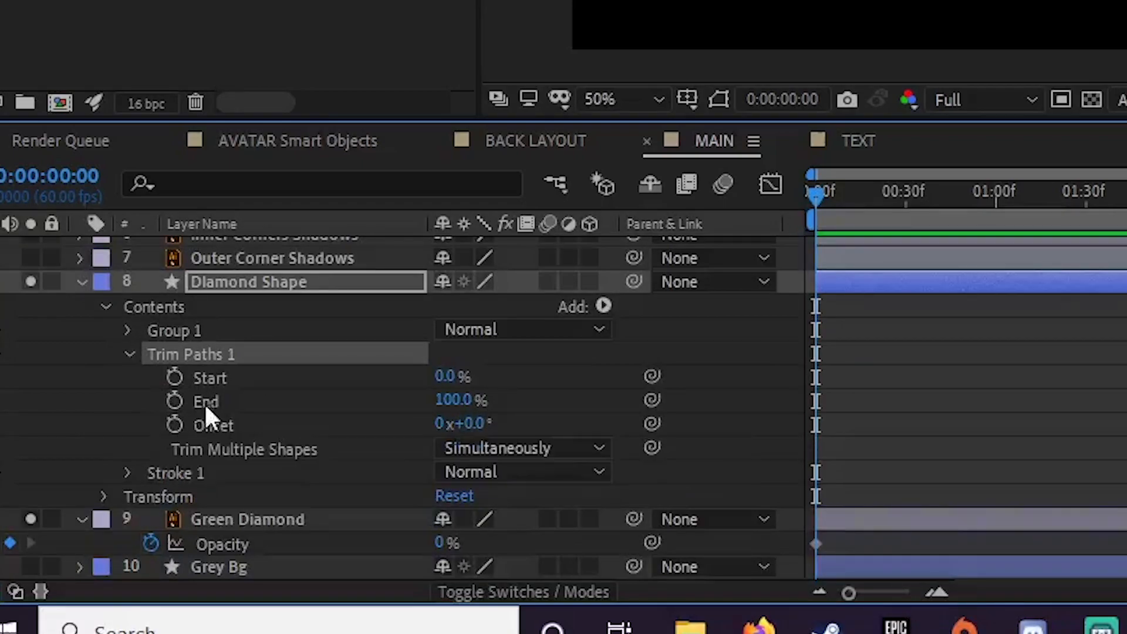
left_click(174, 401)
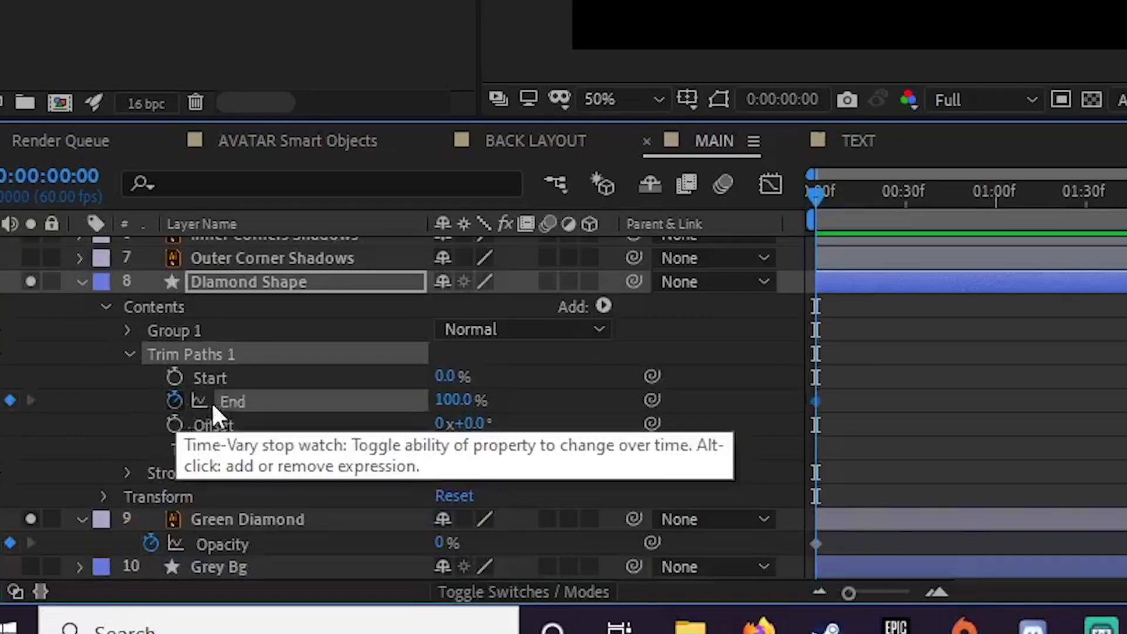
left_click_drag(445, 400, 305, 422)
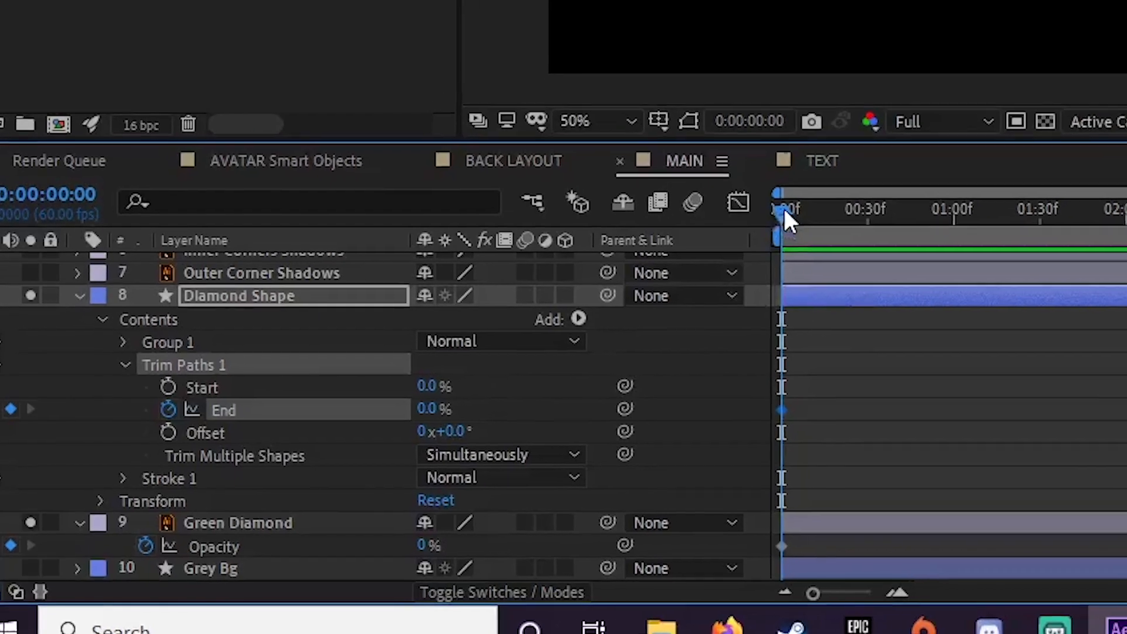
Keyframe the Diamond Shape's Trim Paths End at 100% at frame 29 and preview the outline drawing on
left_click_drag(823, 194, 864, 212)
left_click_drag(675, 297, 707, 322)
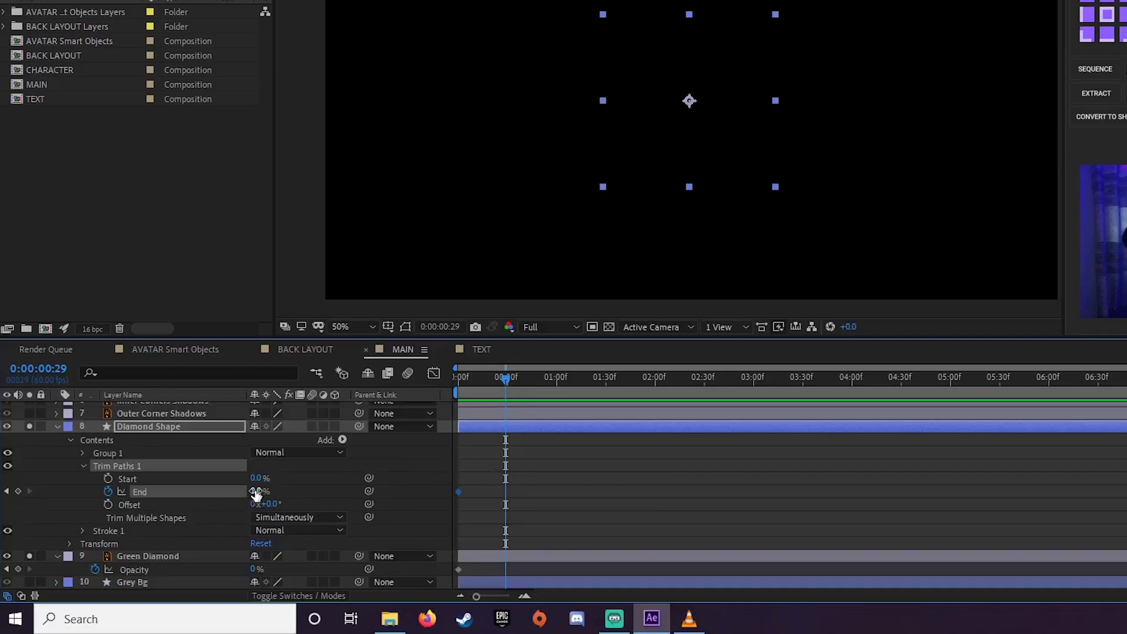
left_click_drag(254, 491, 361, 481)
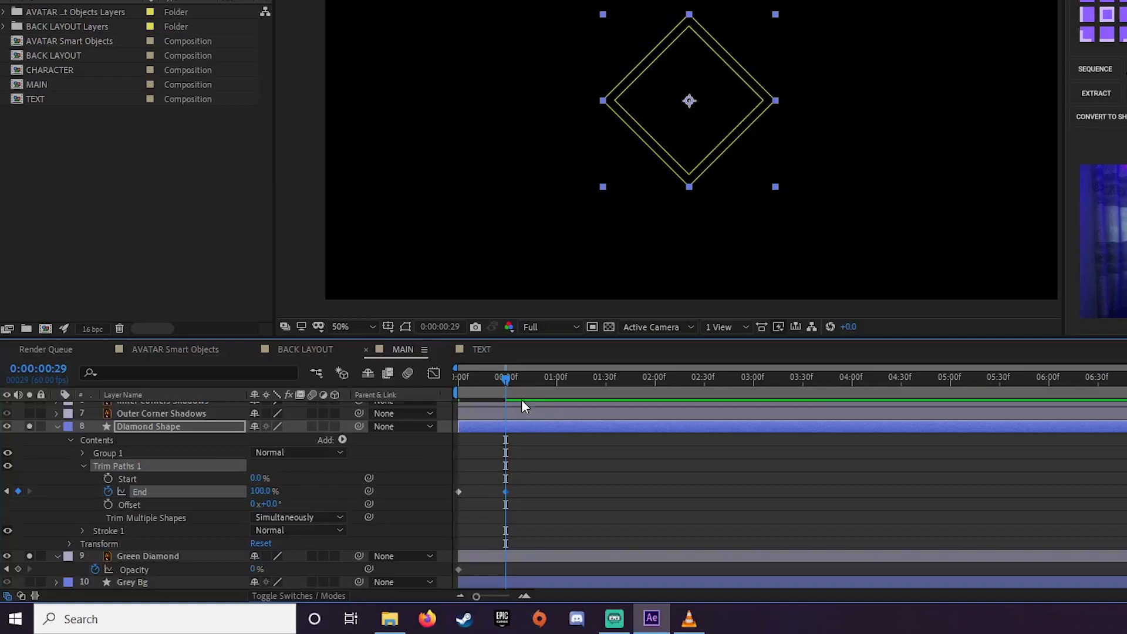
left_click_drag(506, 379, 431, 392)
left_click(533, 548)
key("space")
key("space")
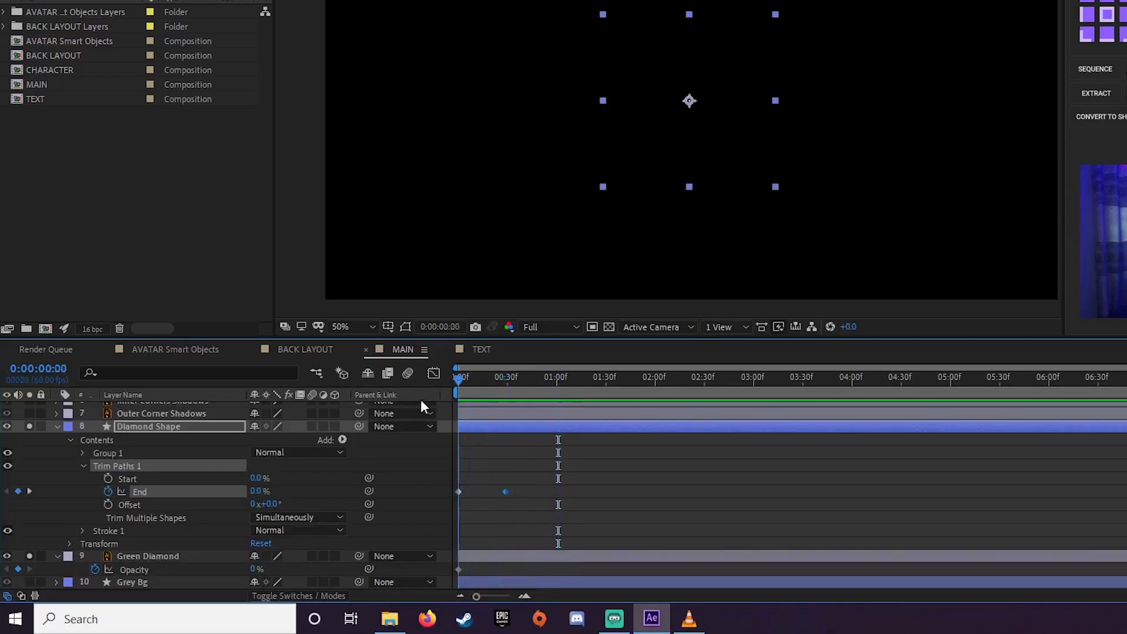
key("space")
left_click_drag(516, 378, 480, 388)
key("space")
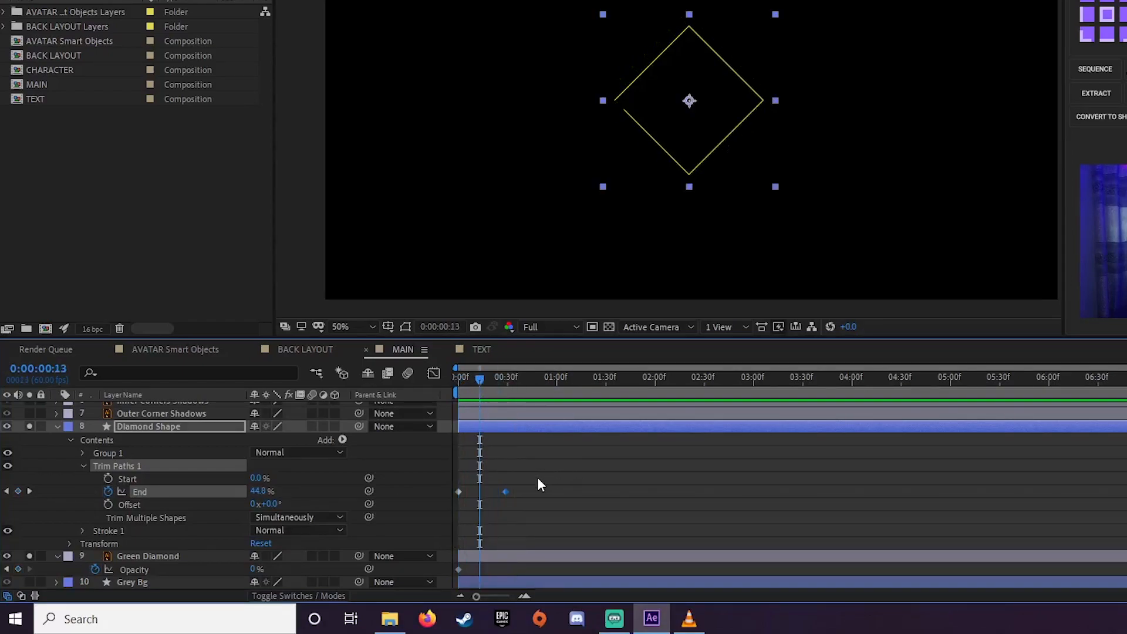
Apply Easy Ease to both Trim Paths End keyframes, preview the motion and collapse the Diamond Shape layer
left_click_drag(550, 464, 441, 516)
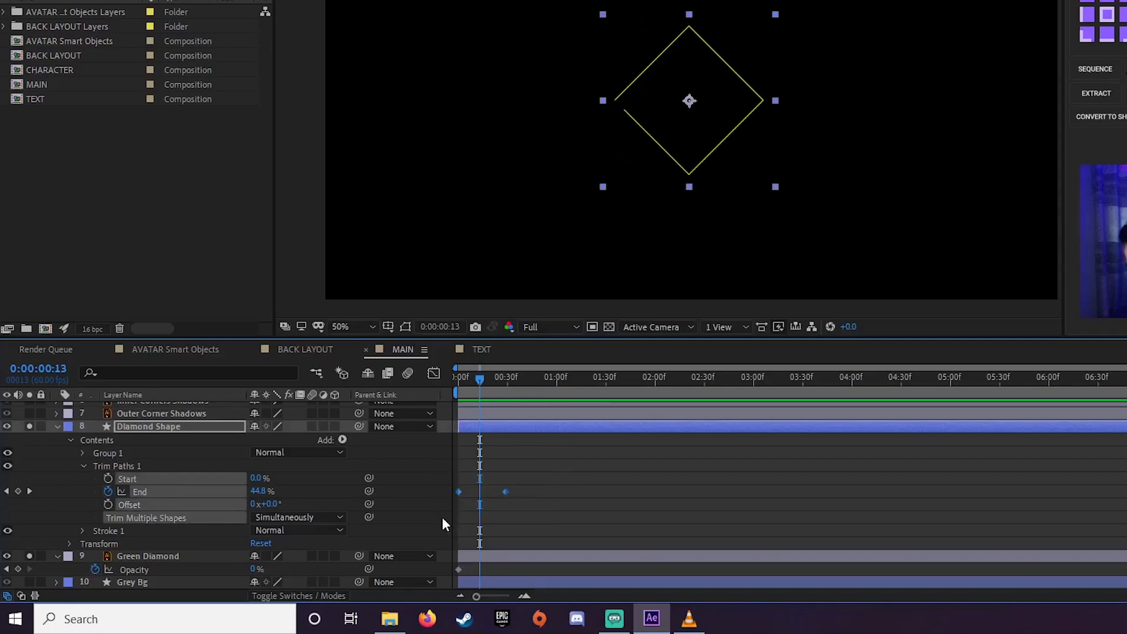
key("F9")
left_click_drag(485, 376, 443, 384)
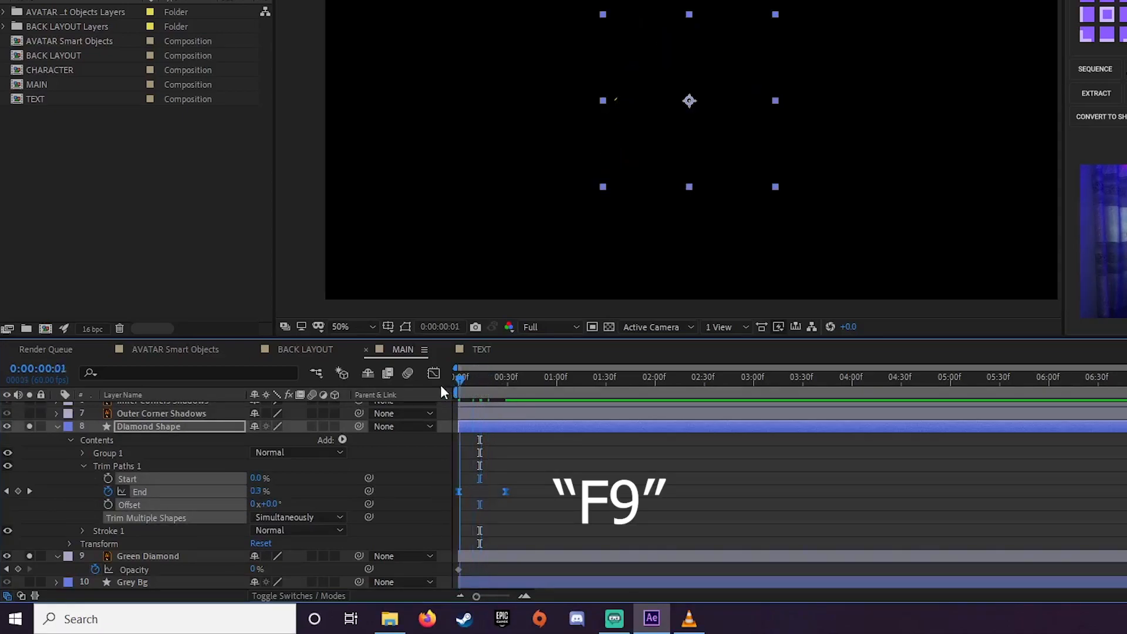
key("space")
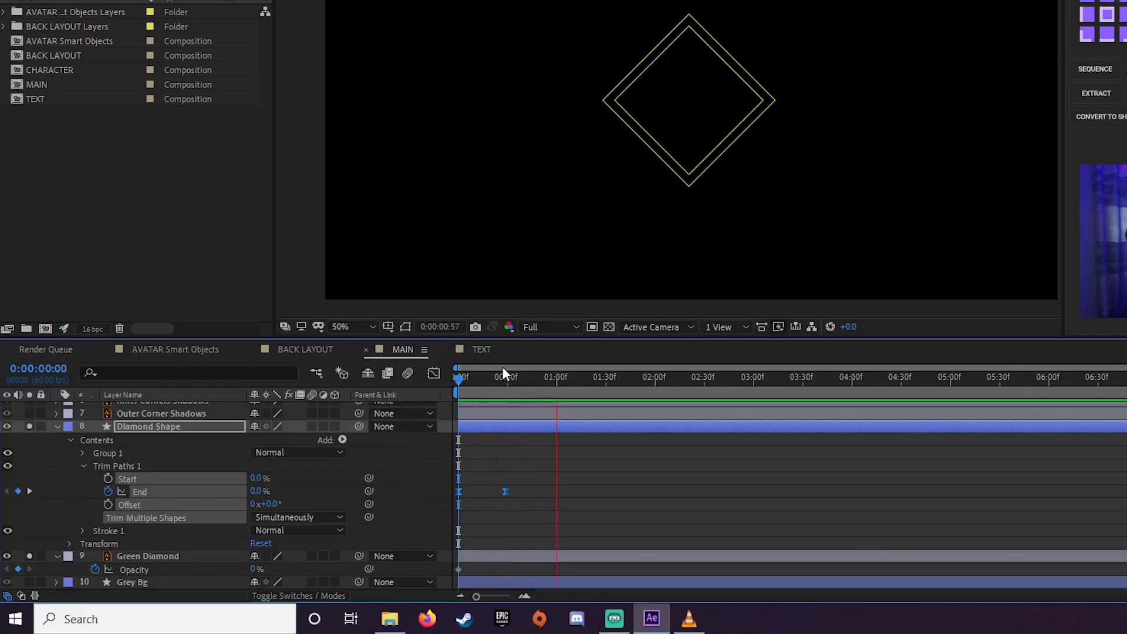
key("space")
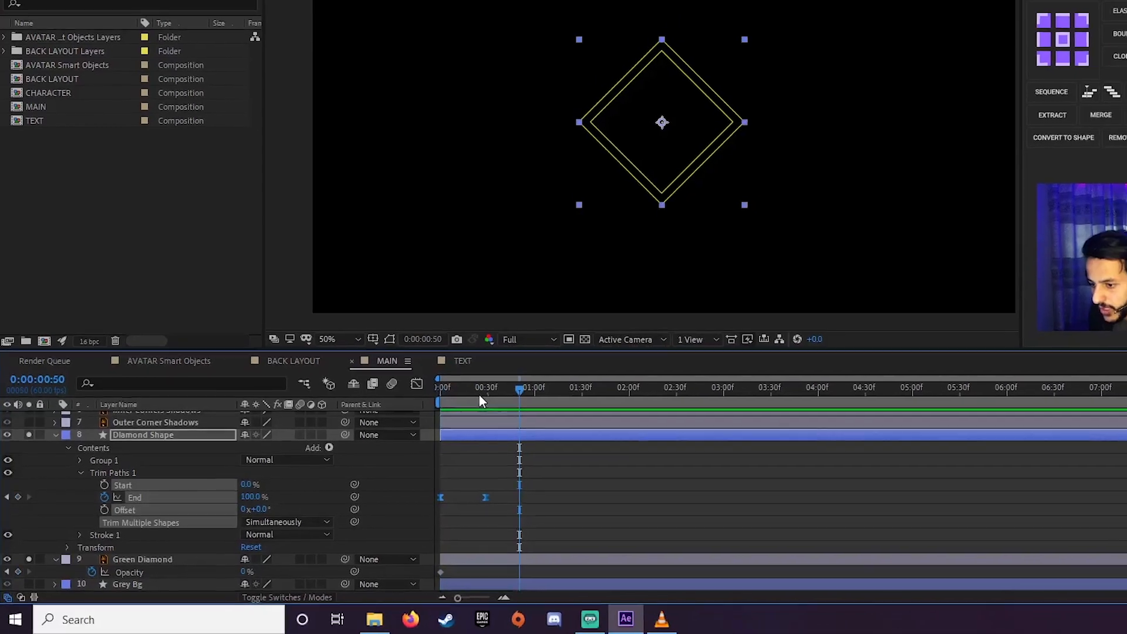
left_click_drag(498, 382, 452, 384)
key("space")
left_click(59, 478)
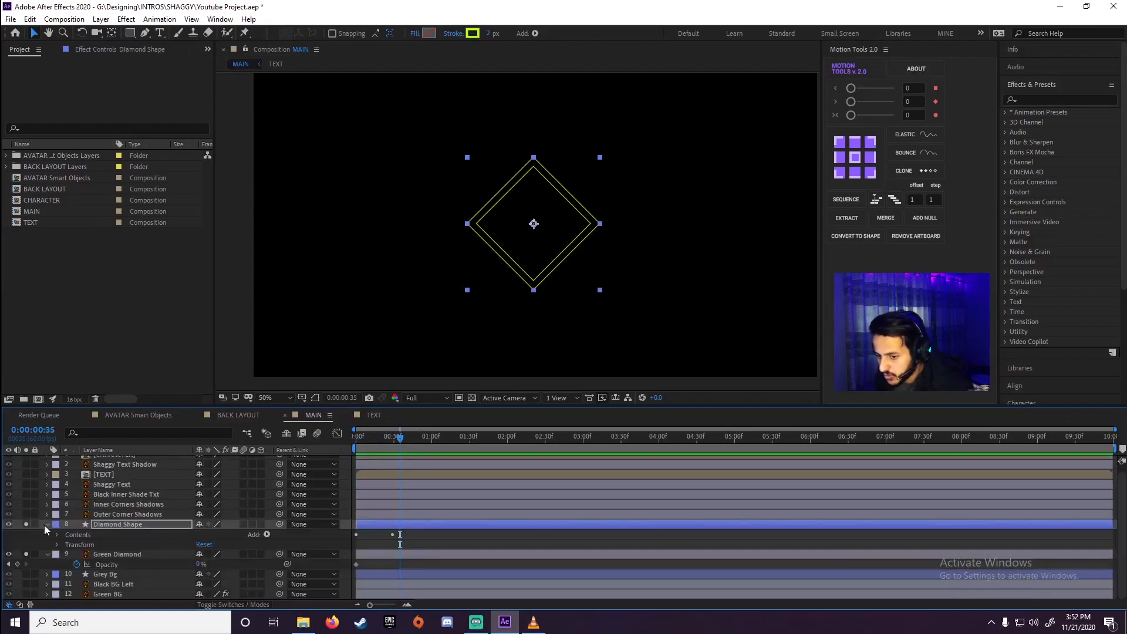
left_click(45, 524)
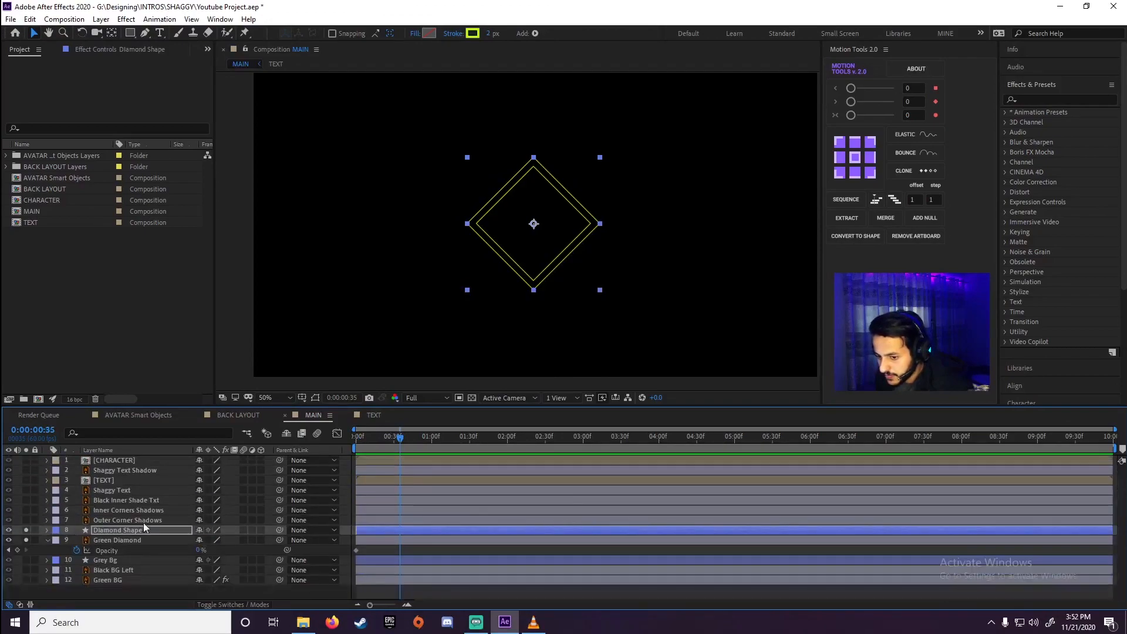
Keyframe the Green Diamond layer's opacity at 100% at frame 30 and preview the fade-in
left_click(115, 539)
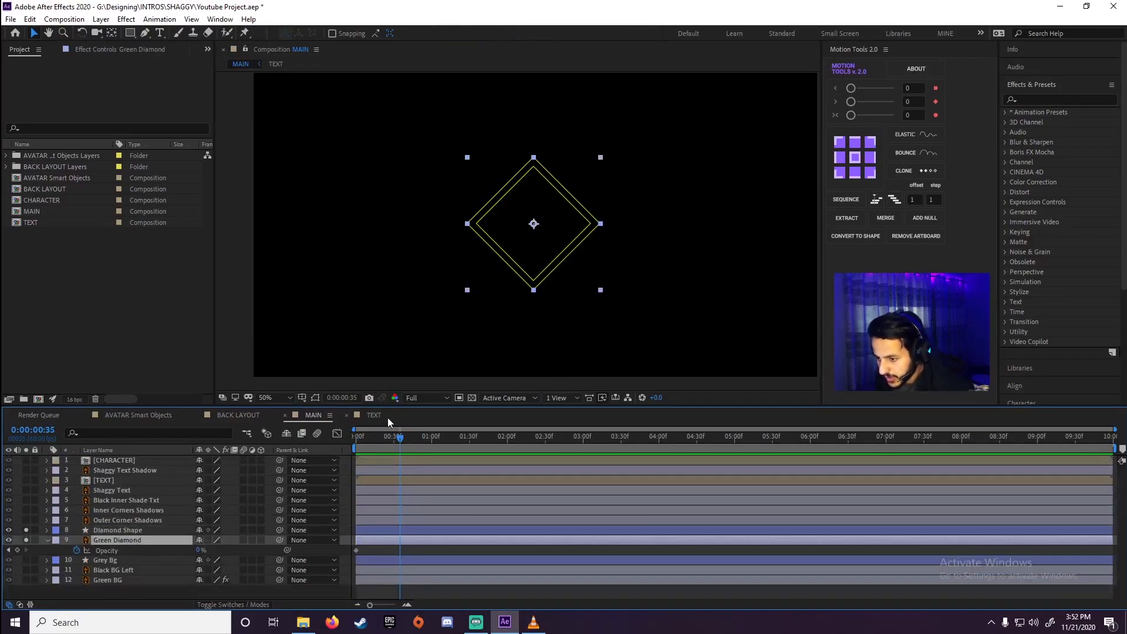
left_click_drag(399, 442, 393, 450)
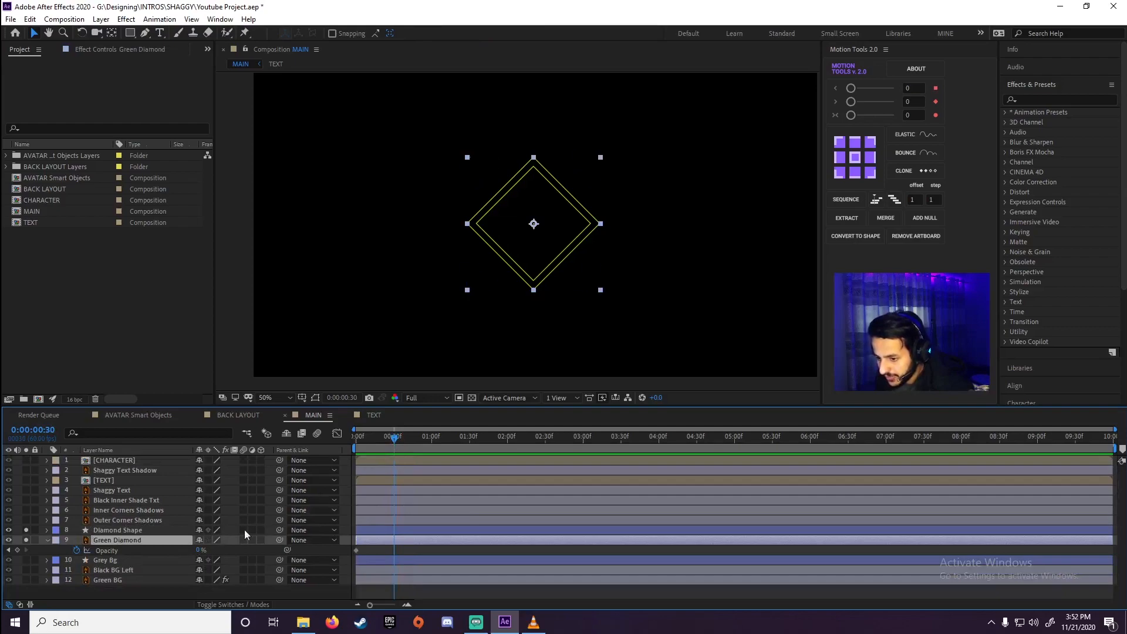
left_click_drag(198, 550, 333, 550)
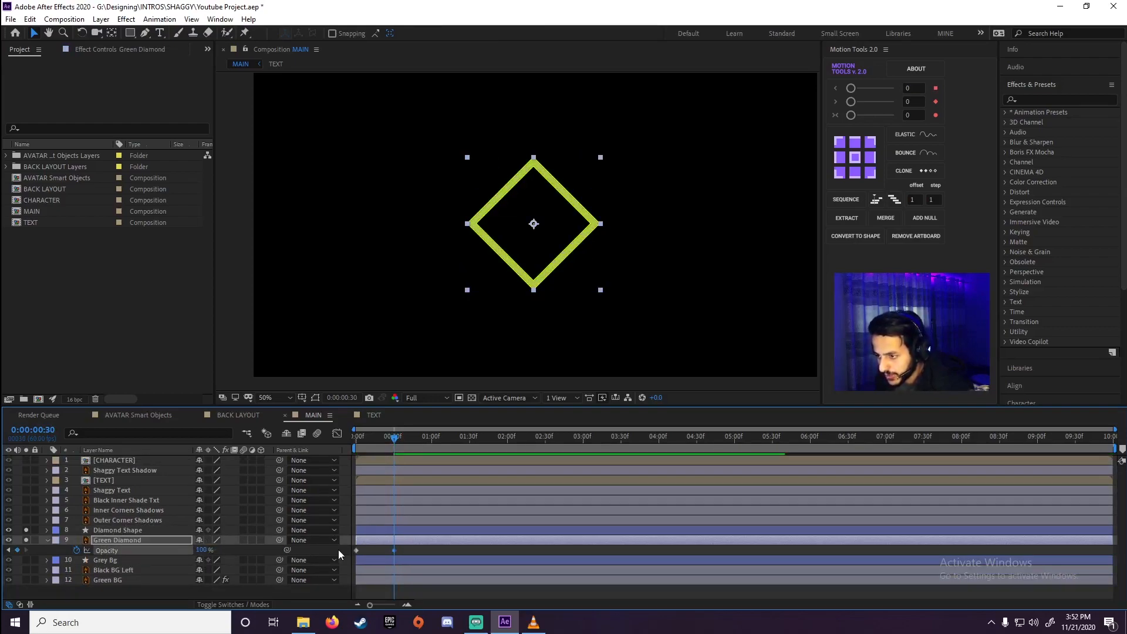
left_click_drag(390, 445, 242, 461)
key("space")
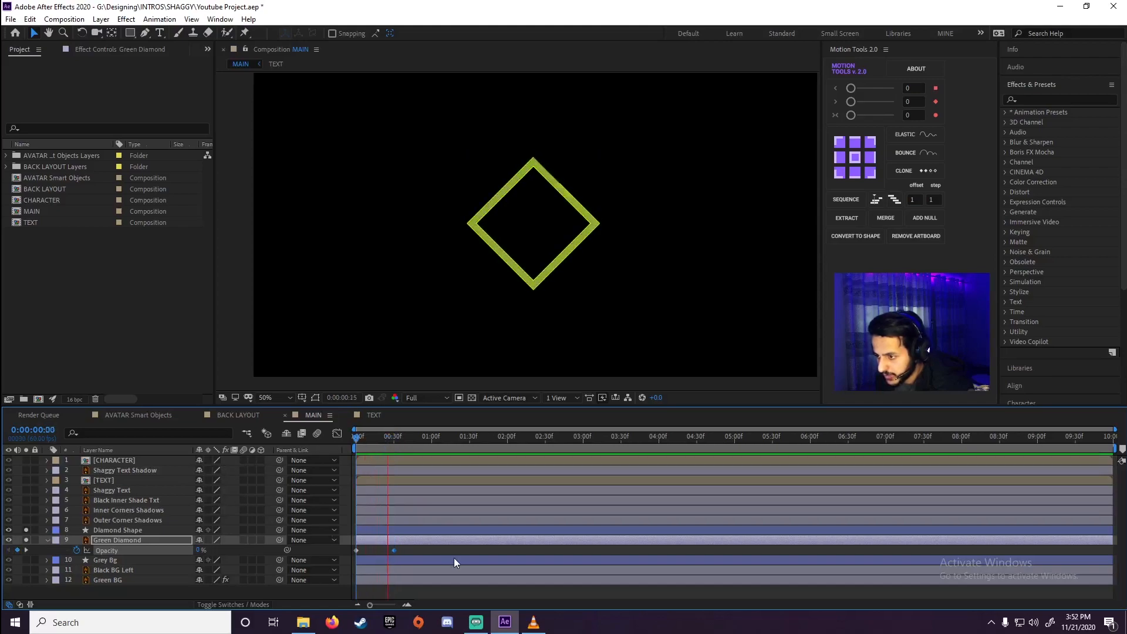
left_click_drag(402, 443, 276, 485)
key("space")
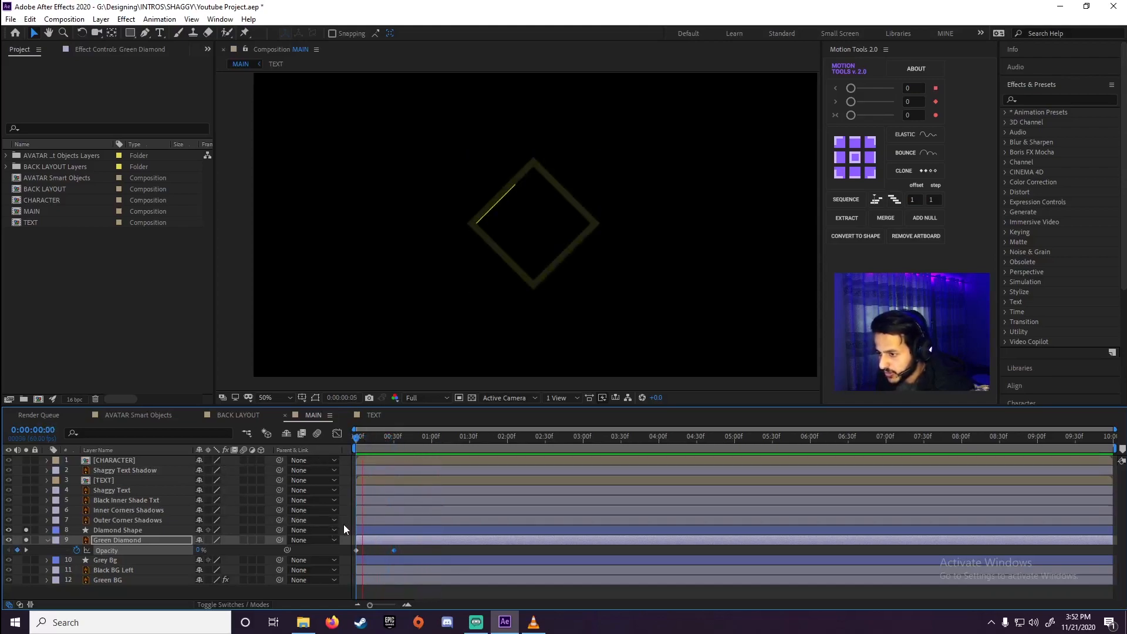
key("space")
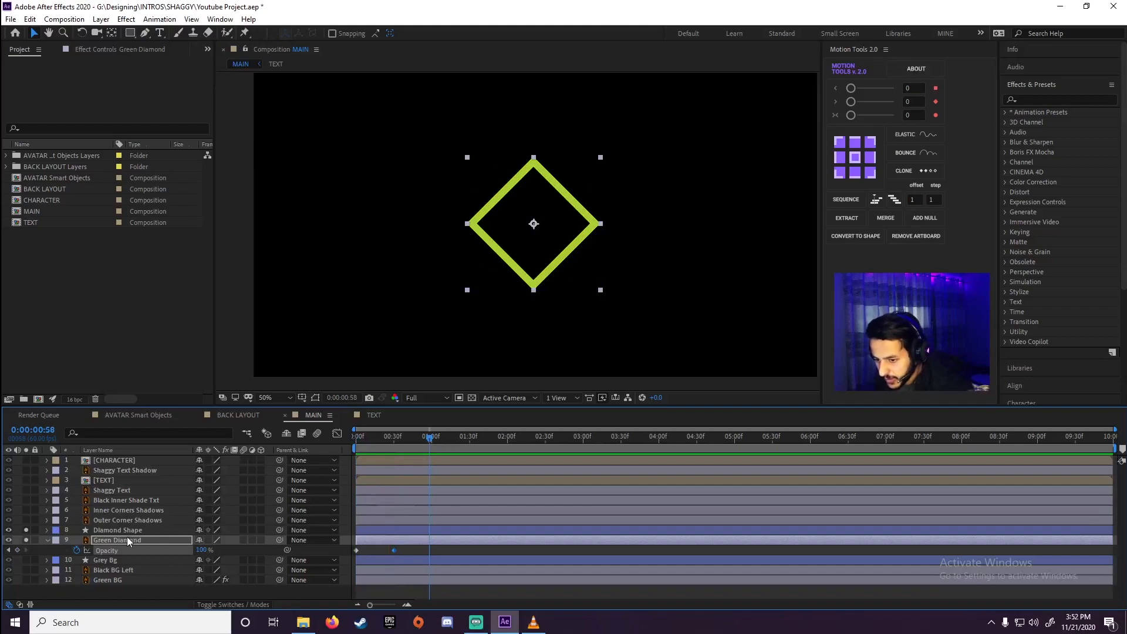
Shift both Green Diamond opacity keyframes to start at about frame 15 and apply Easy Ease to them
left_click(128, 530)
key("u")
left_click(132, 549)
mouse_move(405, 556)
left_mouse_down()
mouse_move(346, 566)
mouse_move(411, 561)
left_mouse_up()
key("space")
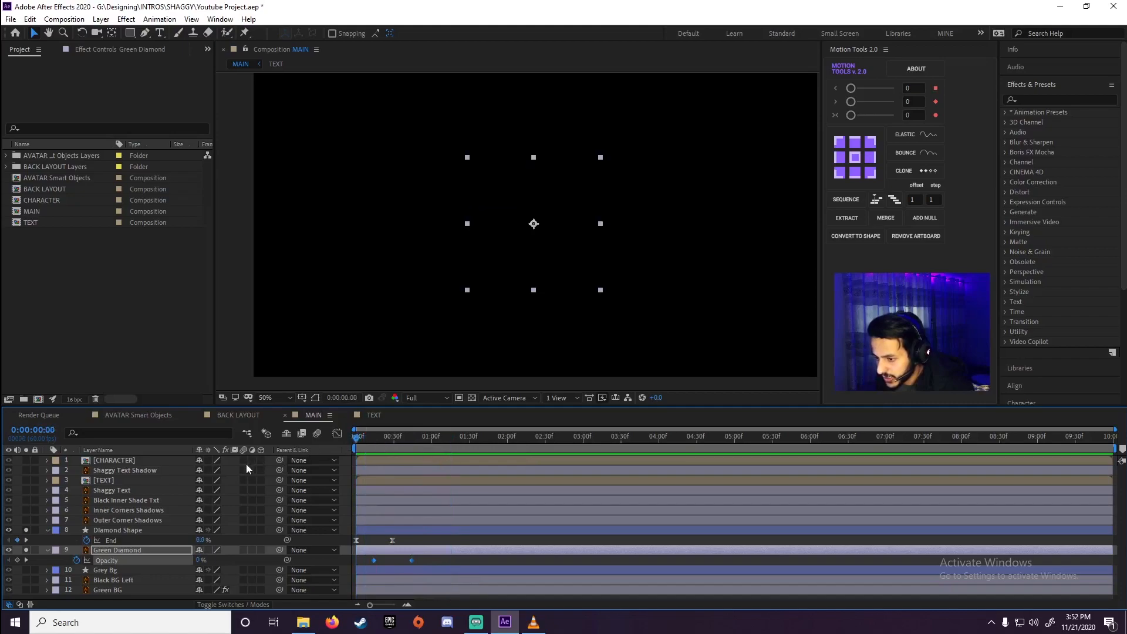
key("space")
key("F9")
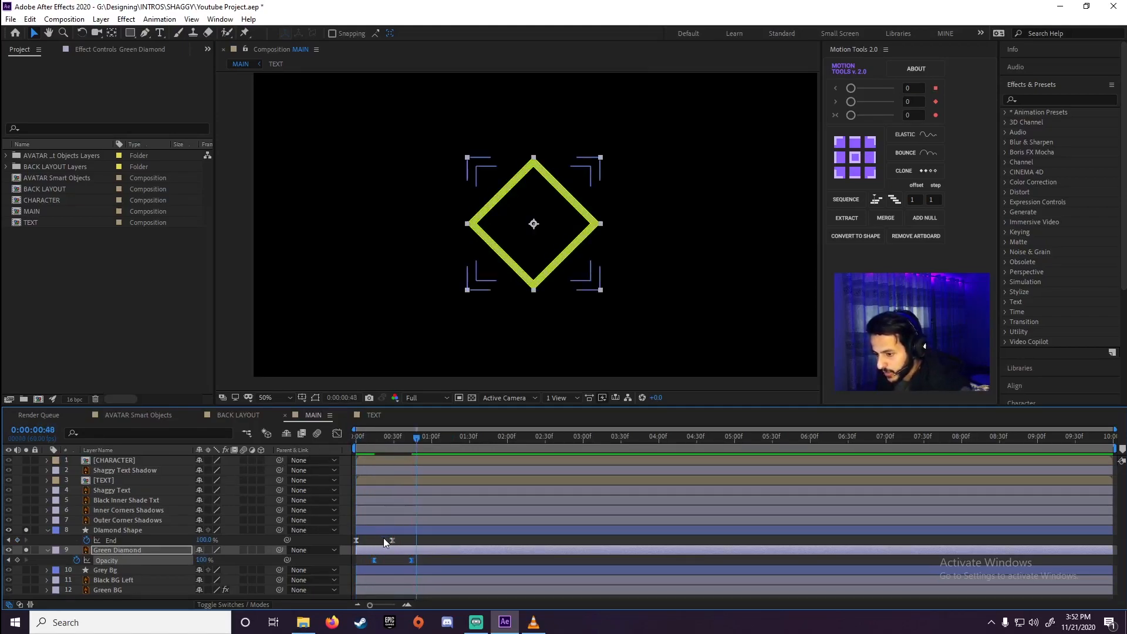
left_click(47, 549)
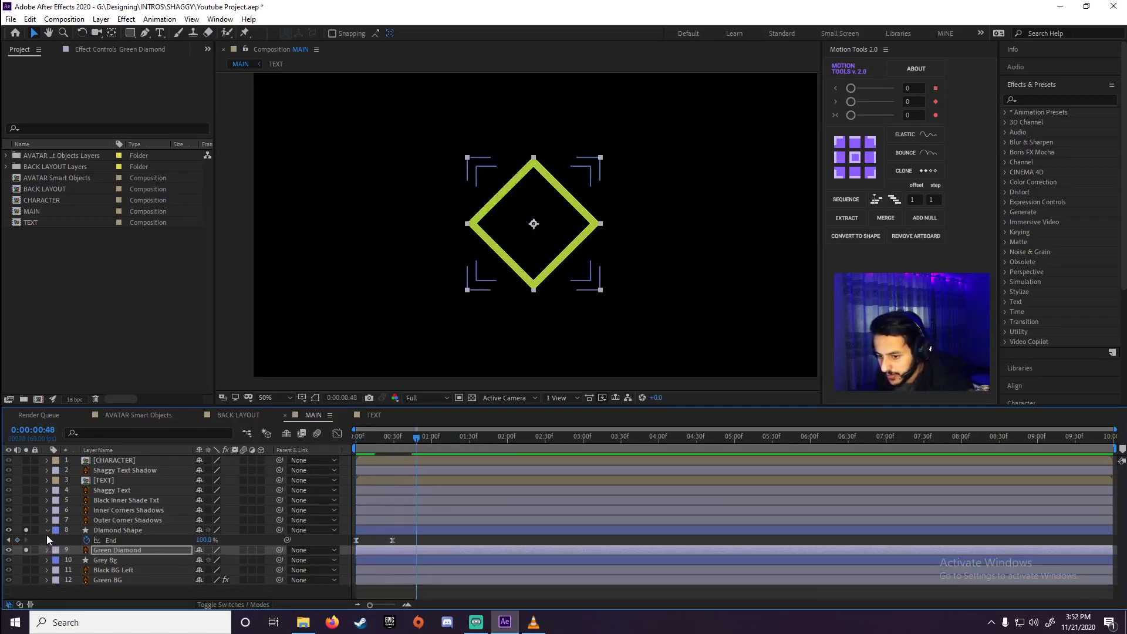
left_click(47, 530)
Solo the Grey Bg layer so it shows inside the green diamond
left_click(129, 550)
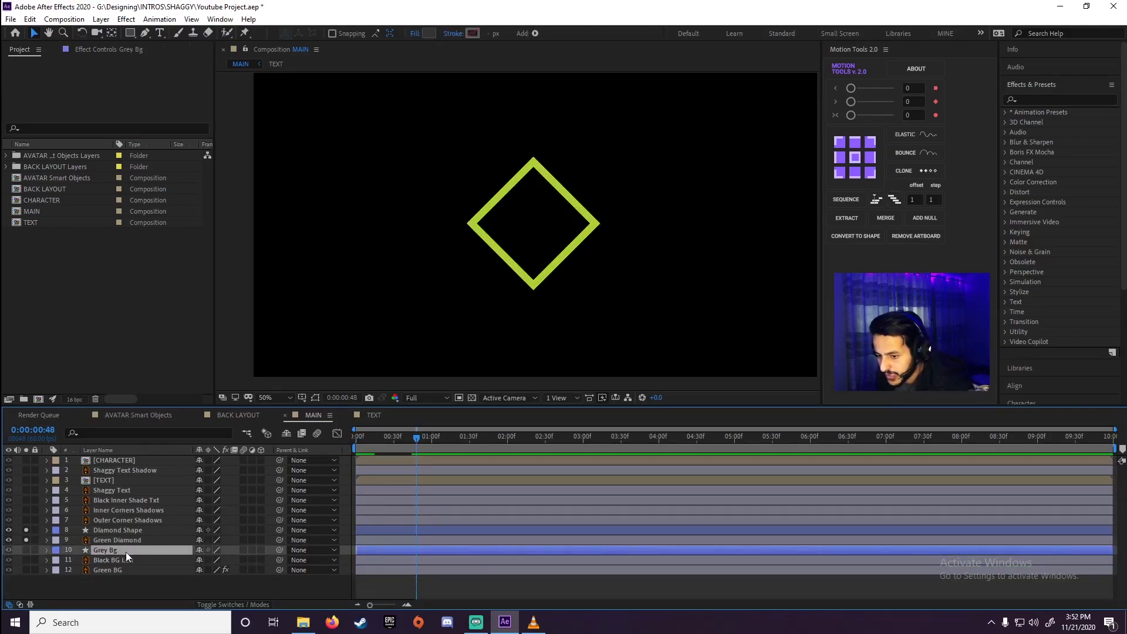
left_click(26, 551)
left_click(26, 550)
left_click(25, 550)
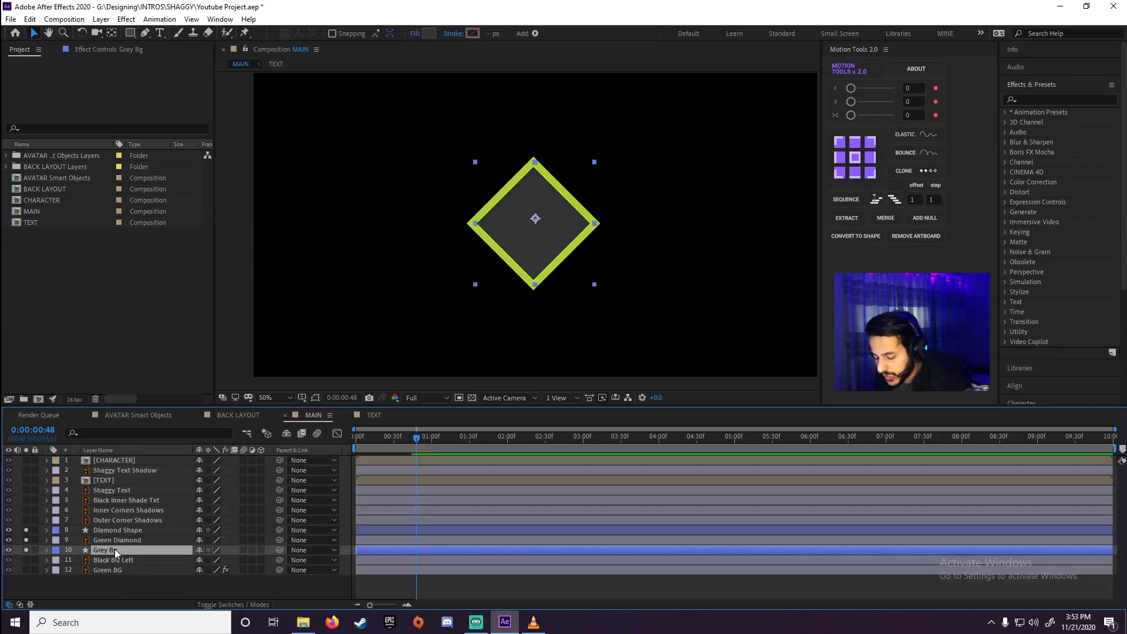
Keyframe the Grey Bg layer's opacity from 0% at frame 30 to 100% at 0:00:01:00 and preview the fade
key("t")
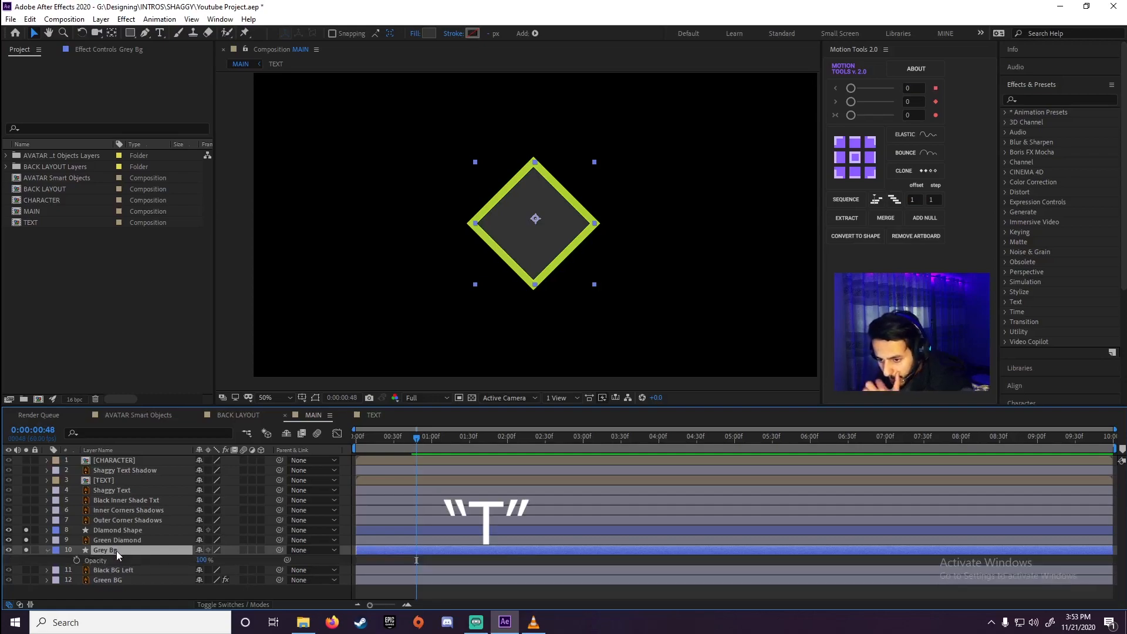
mouse_move(409, 439)
left_mouse_down()
mouse_move(421, 439)
mouse_move(352, 470)
mouse_move(411, 471)
mouse_move(394, 476)
left_mouse_up()
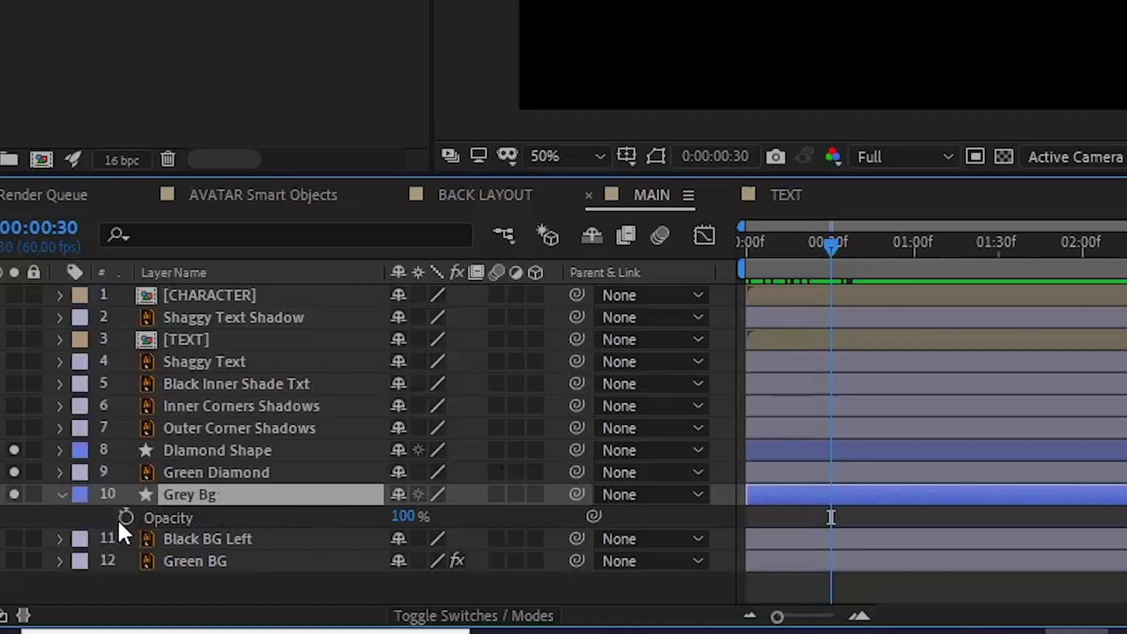
left_click(122, 520)
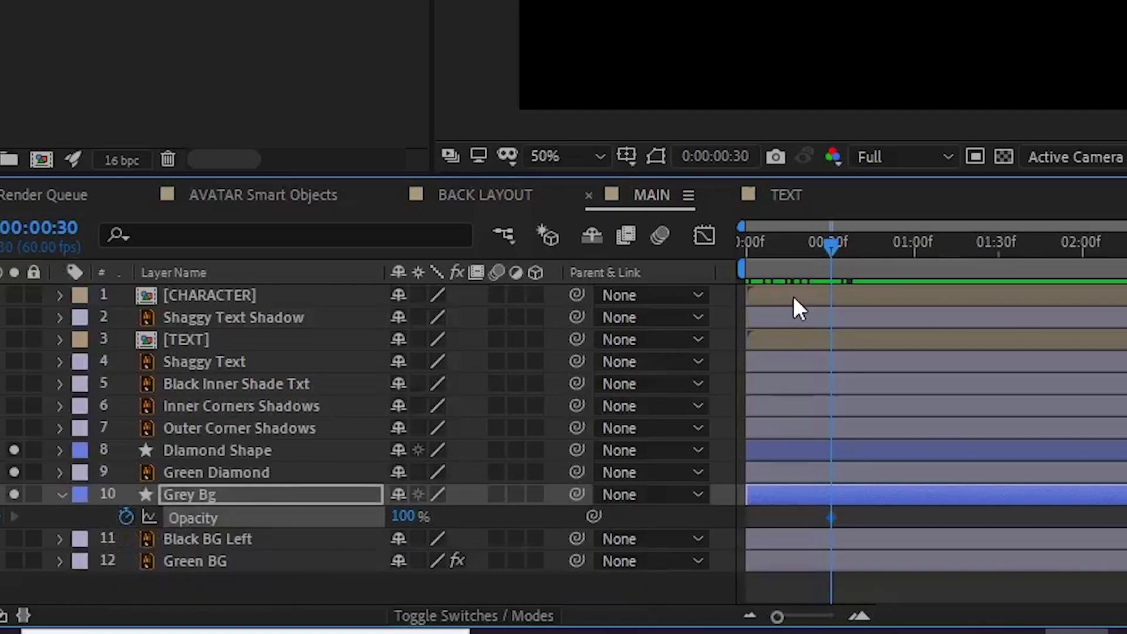
left_click_drag(855, 246, 914, 267)
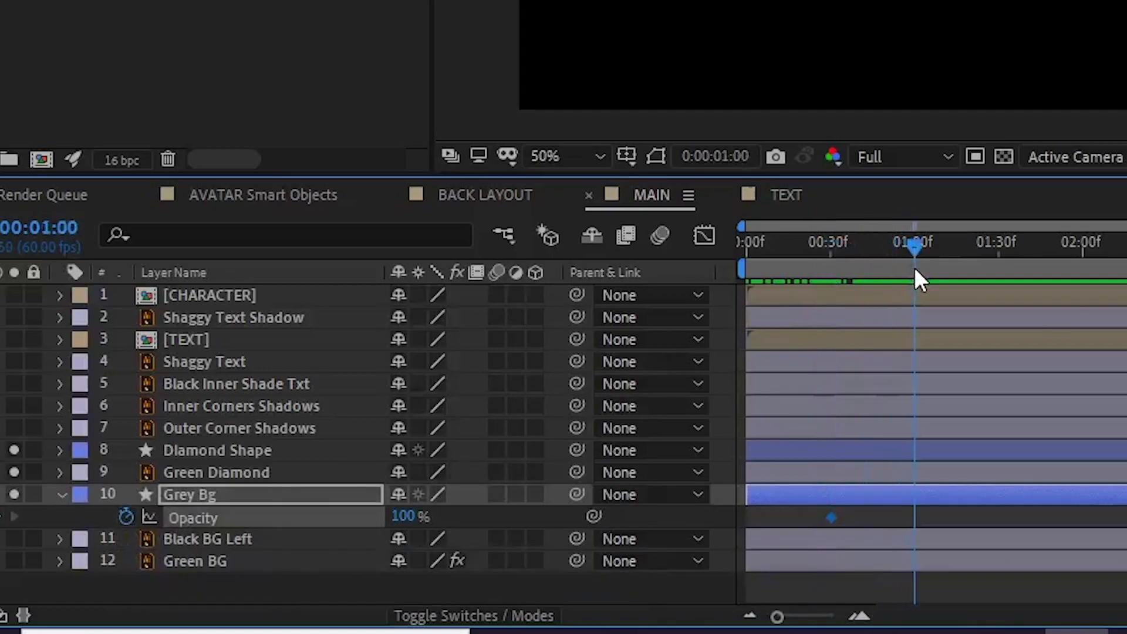
left_click(2, 519)
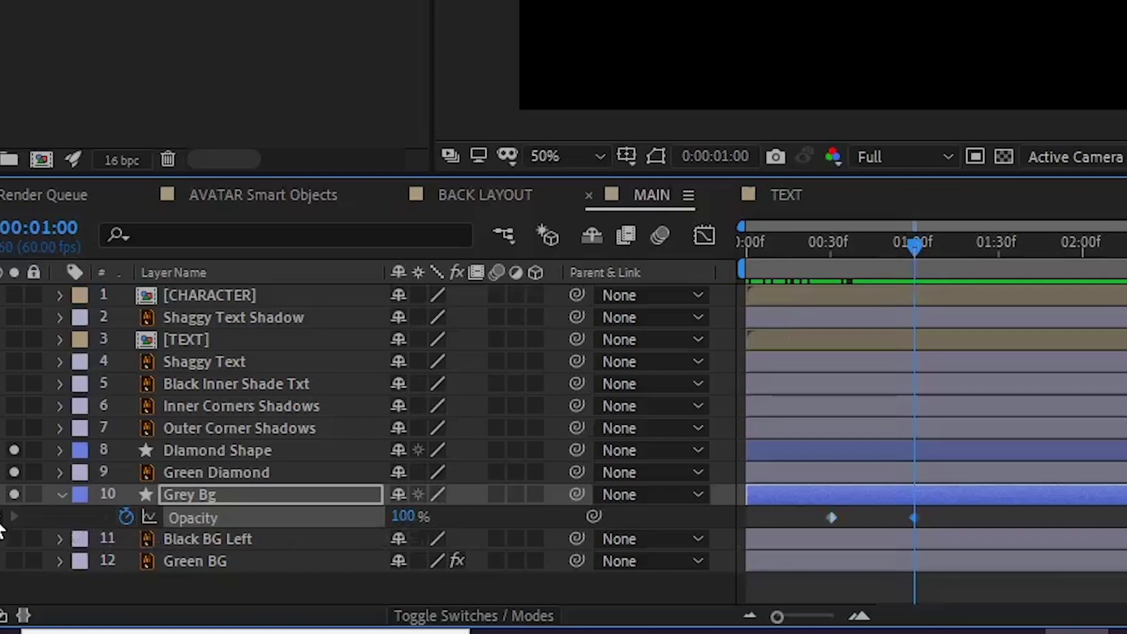
key("j")
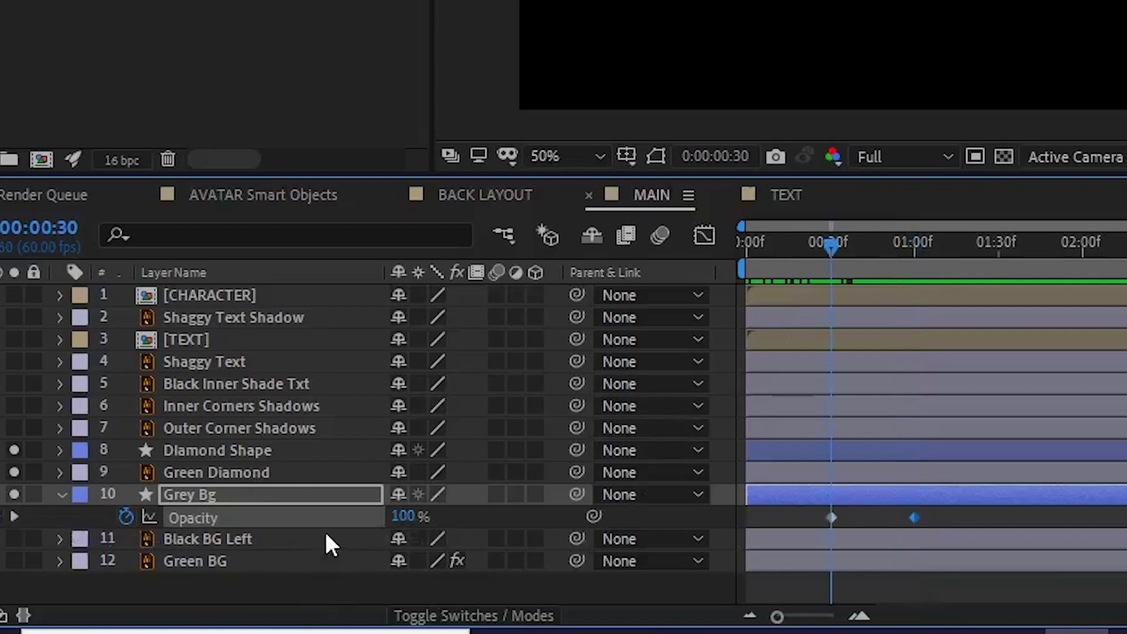
left_click_drag(406, 517, 321, 537)
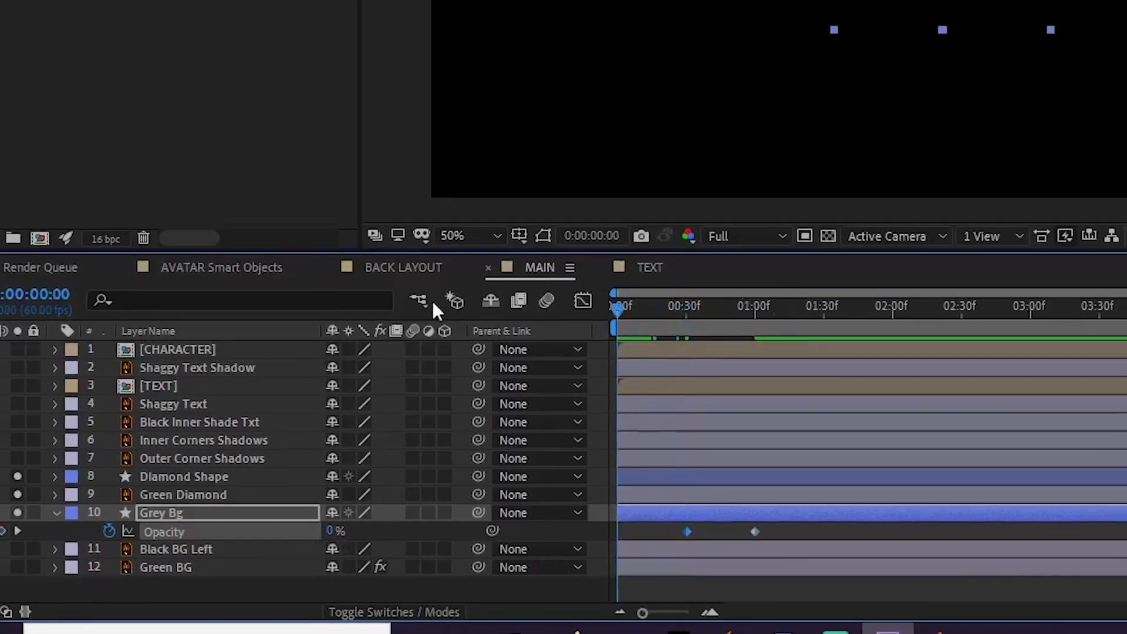
key("space")
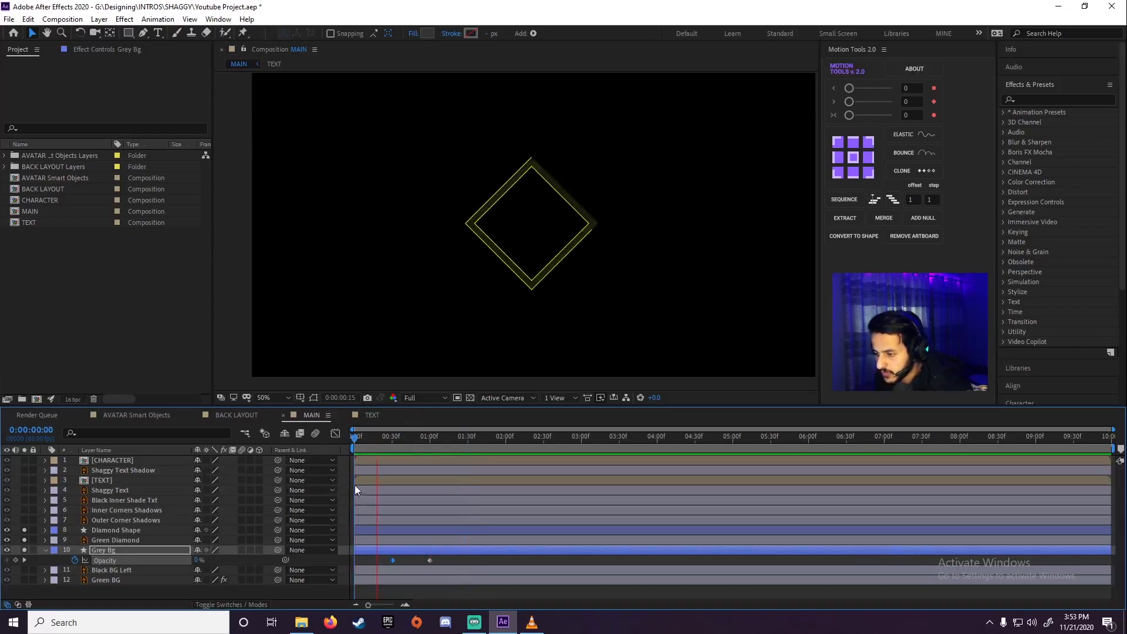
key("space")
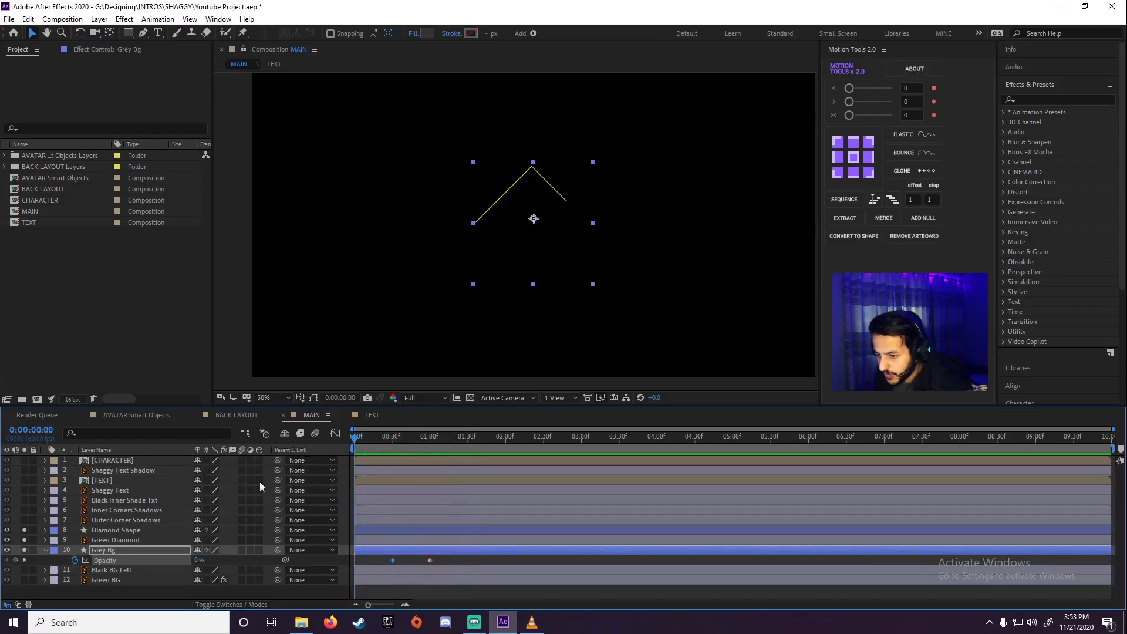
Move both Grey Bg opacity keyframes about six frames earlier and preview the timing
left_click_drag(439, 565, 387, 562)
key("space")
key("space")
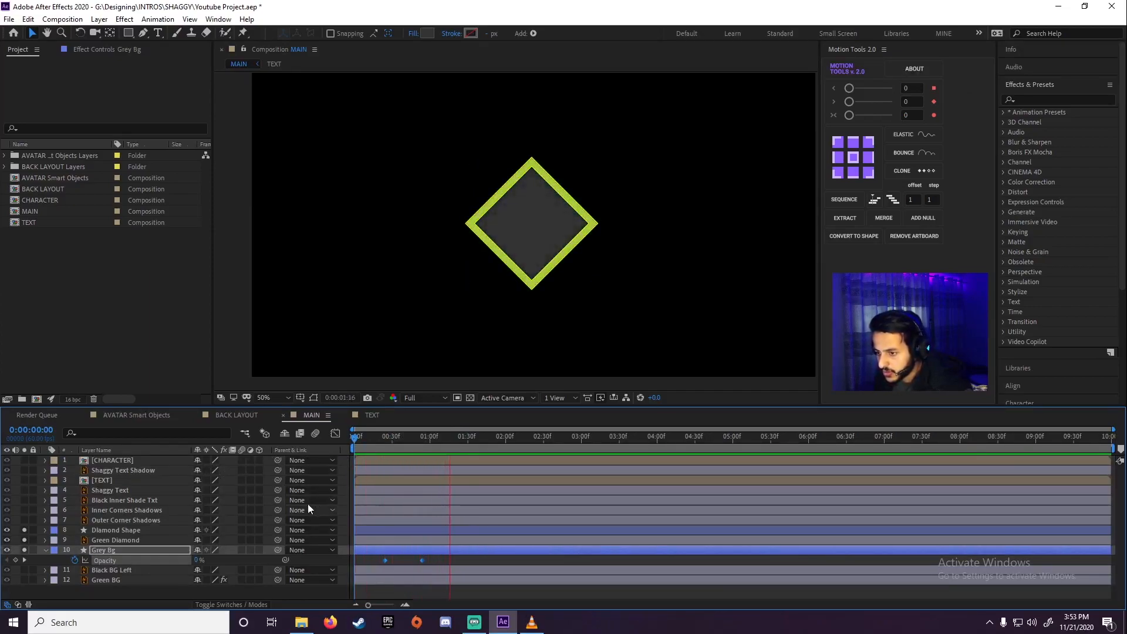
Solo the CHARACTER layer and show its Opacity property with the playhead at the first frame
left_click(124, 462)
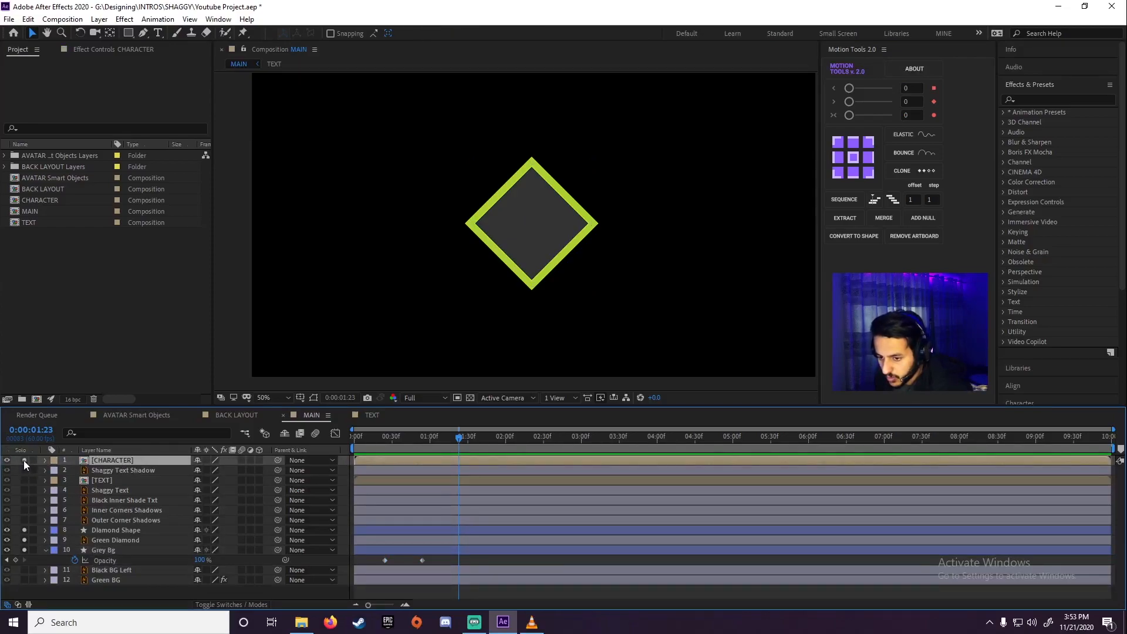
left_click(23, 460)
key("Home")
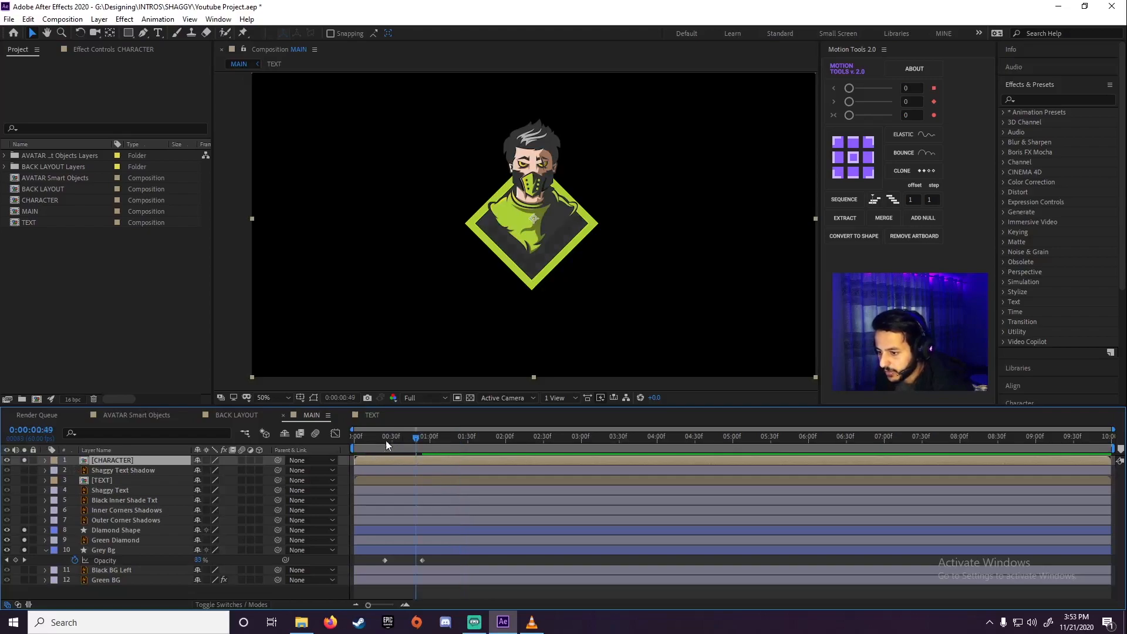
left_click_drag(358, 460, 322, 464)
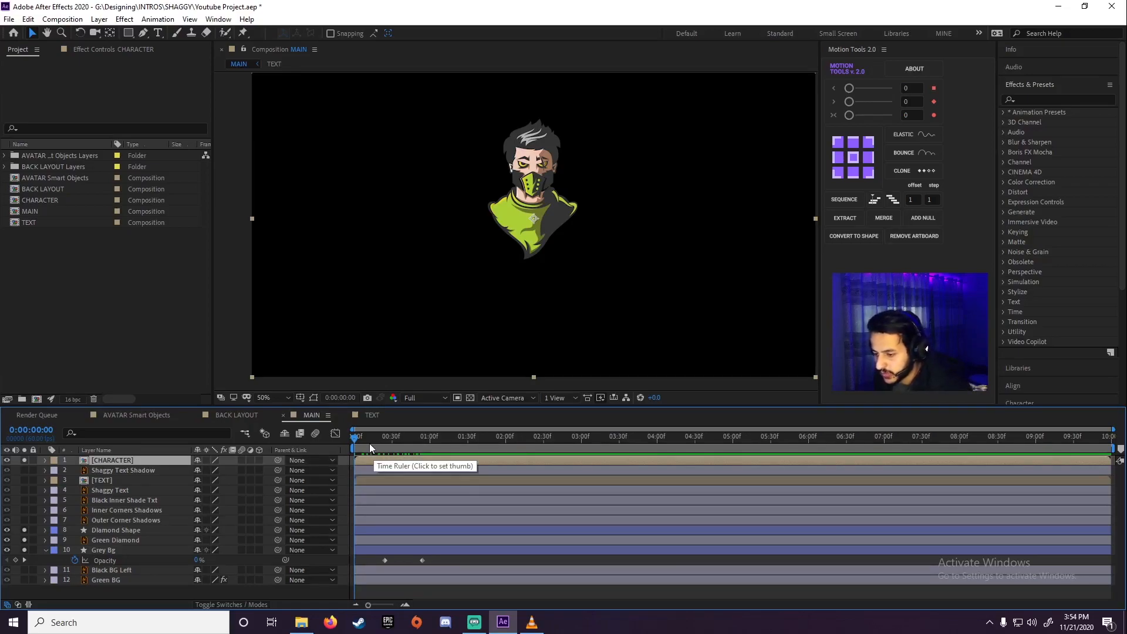
mouse_move(363, 445)
left_mouse_down()
mouse_move(425, 444)
mouse_move(354, 444)
left_mouse_up()
key("t")
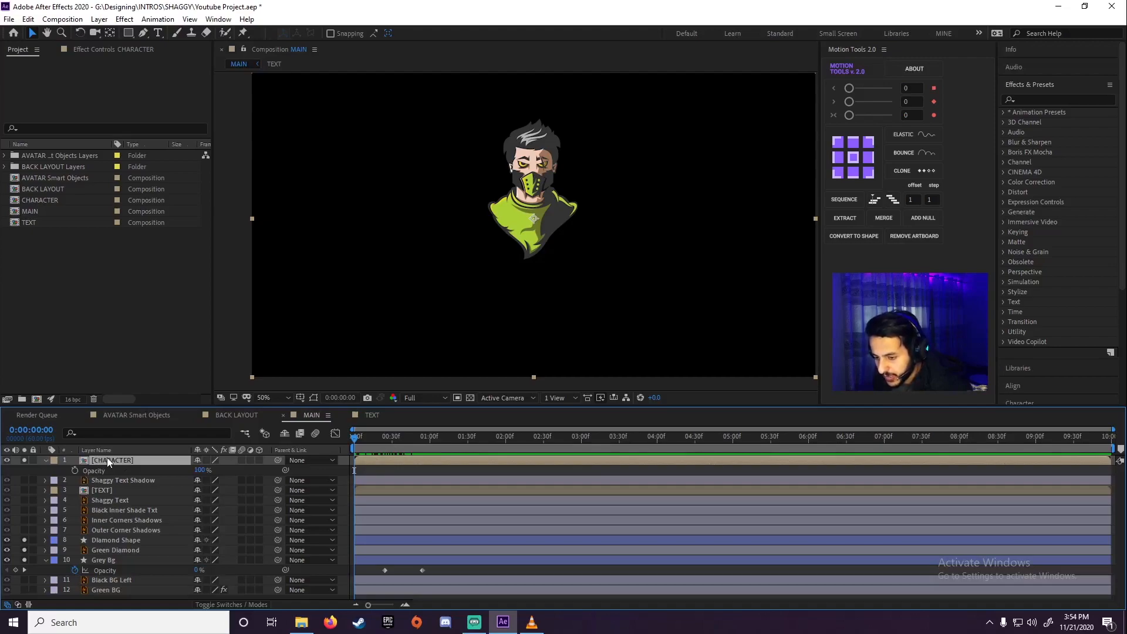
Show the CHARACTER layer's Scale property and start keyframing it at 0:00:00:46
key("s")
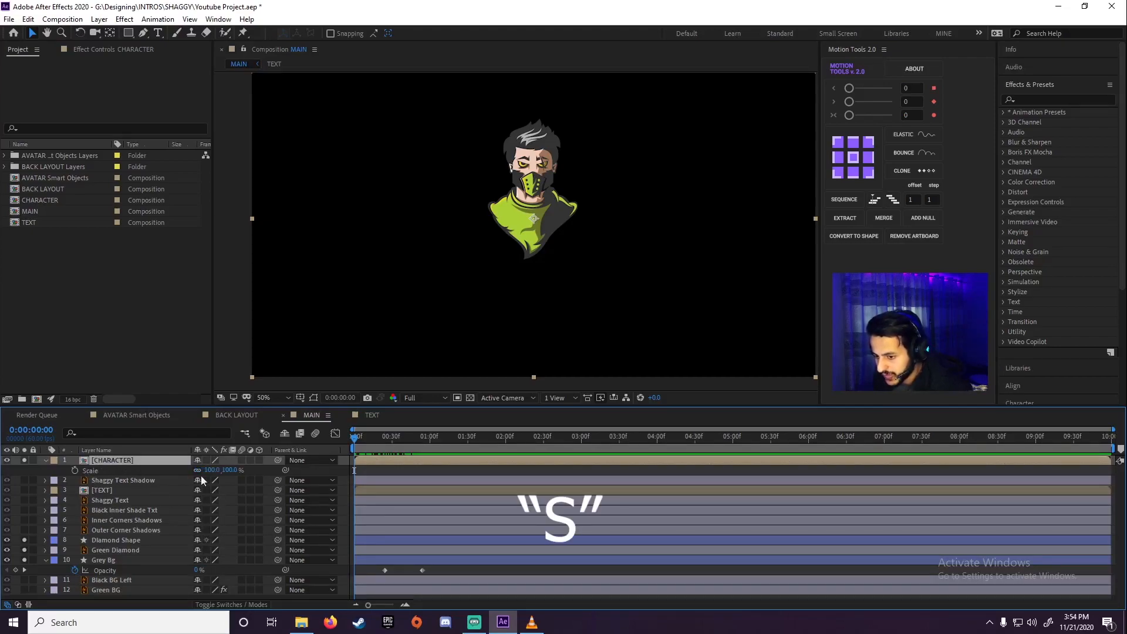
left_click_drag(363, 445, 413, 441)
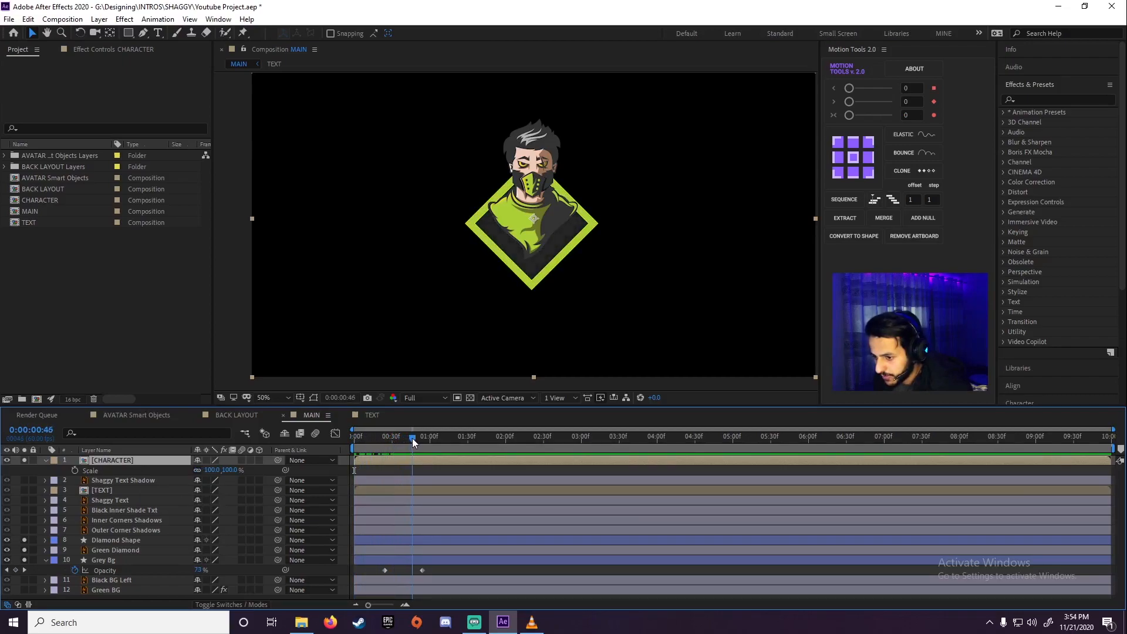
left_click(75, 471)
Try scaling the CHARACTER layer down to 0% around its centred anchor point
left_click_drag(221, 471, 211, 474)
left_click(211, 471)
type("0")
key("Return")
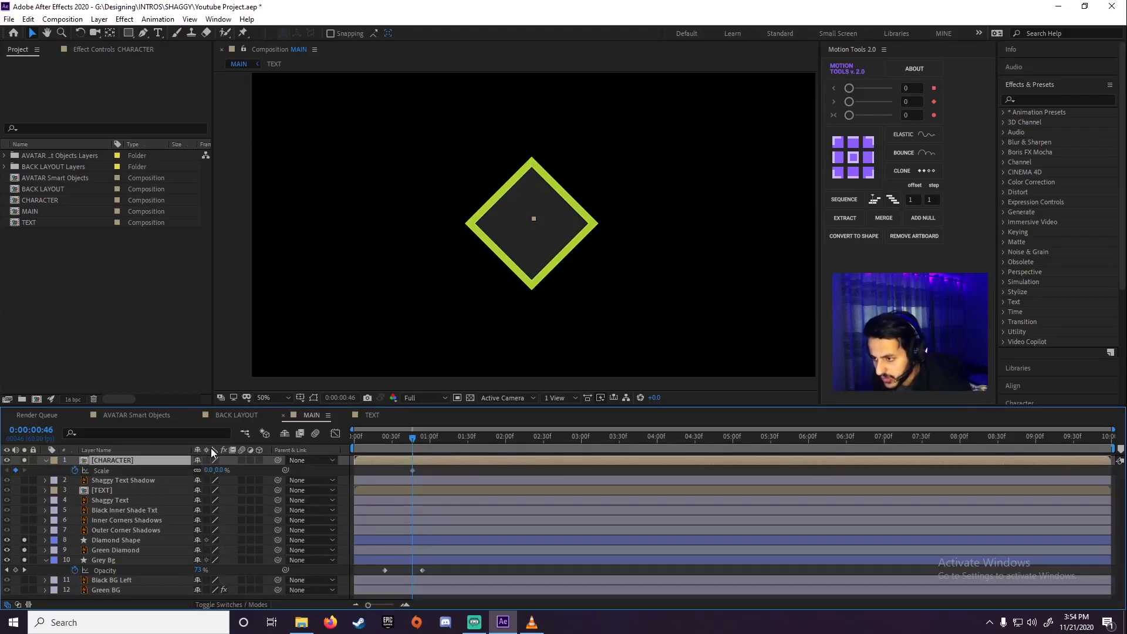
key("ctrl+z")
key("ctrl+z")
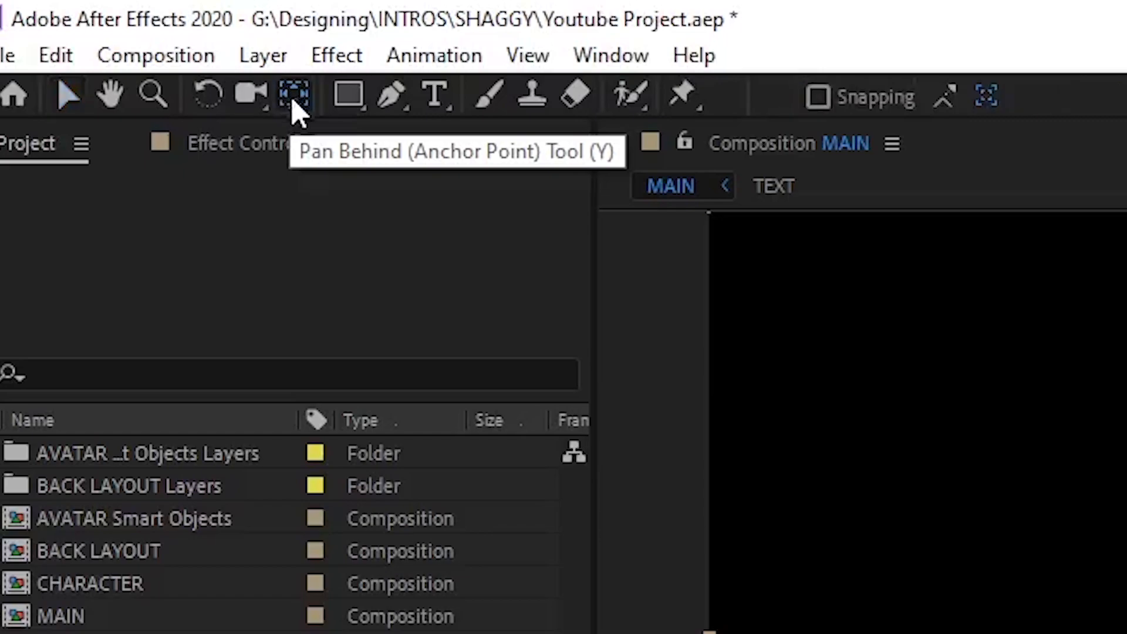
Move the CHARACTER layer's anchor point down to the bottom tip of the bust with the Pan Behind tool and test the scaling
left_click(294, 96)
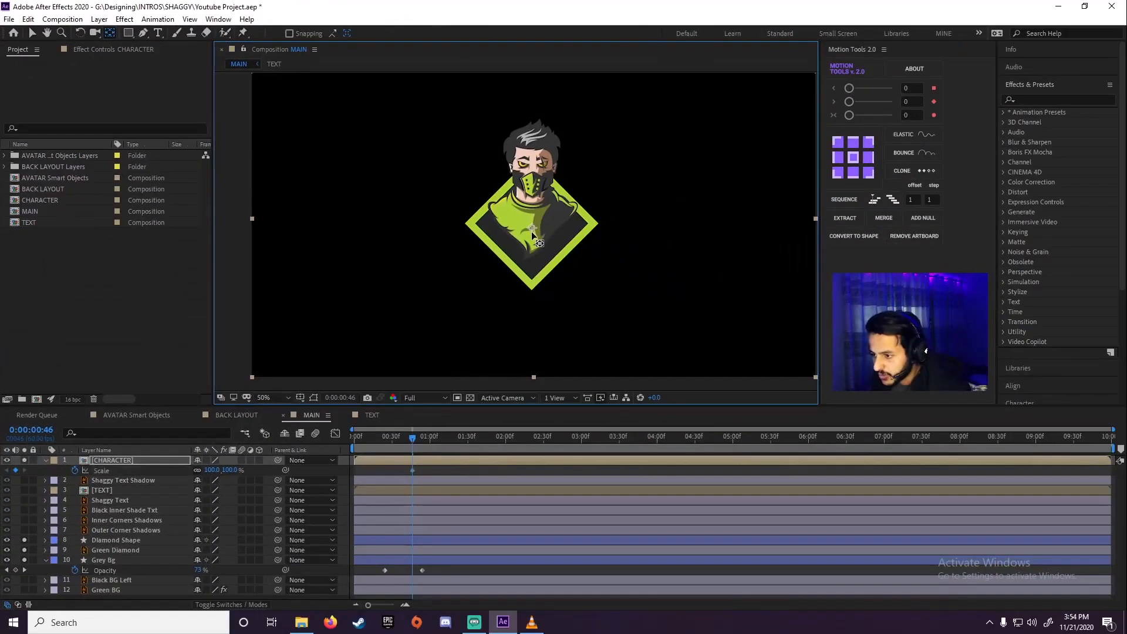
left_click_drag(530, 247, 531, 263)
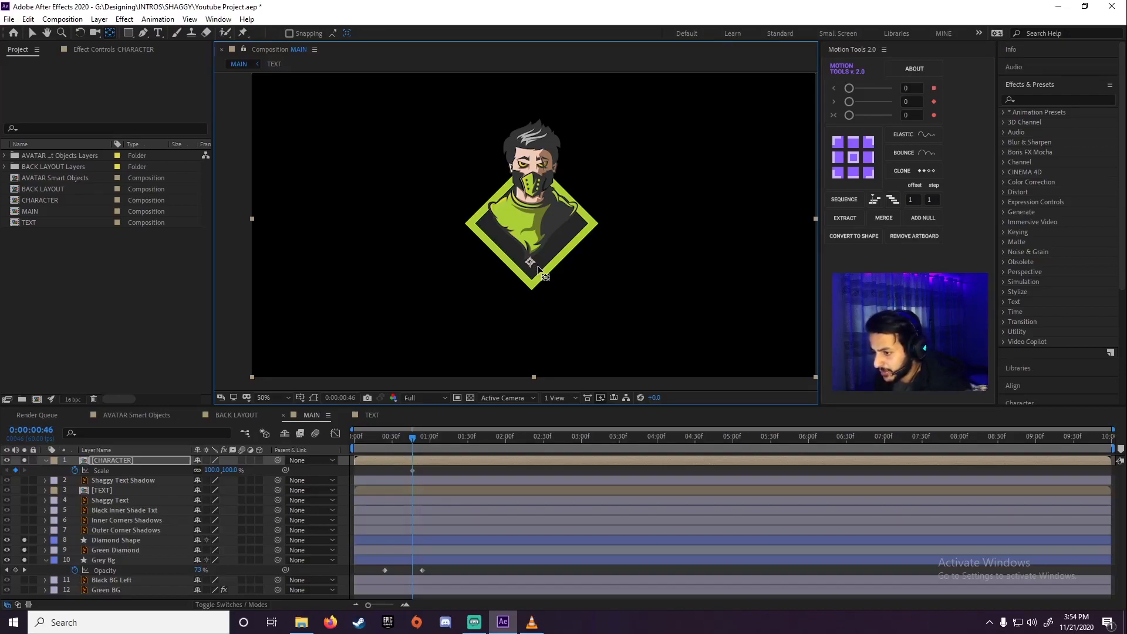
mouse_move(213, 470)
left_mouse_down()
mouse_move(174, 481)
mouse_move(211, 480)
left_mouse_up()
key("ctrl+z")
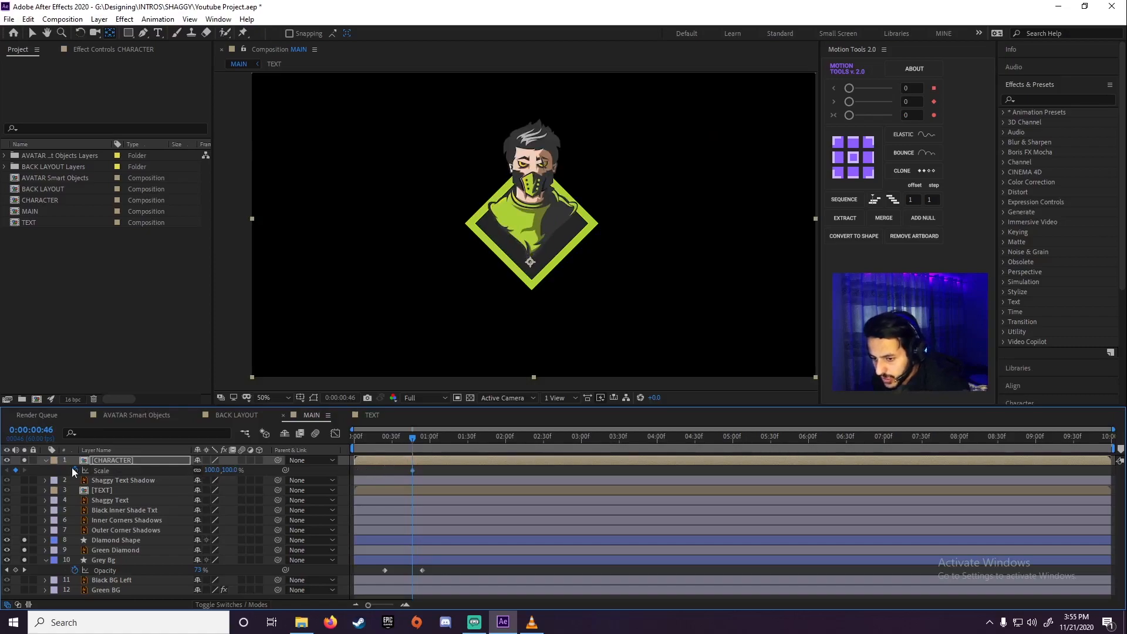
Keyframe the CHARACTER layer's scale from 0% at 0:00:00:46 to 100% at 0:00:01:30 and preview the growth
left_click(213, 470)
type("0")
key("Return")
left_click_drag(415, 438, 467, 445)
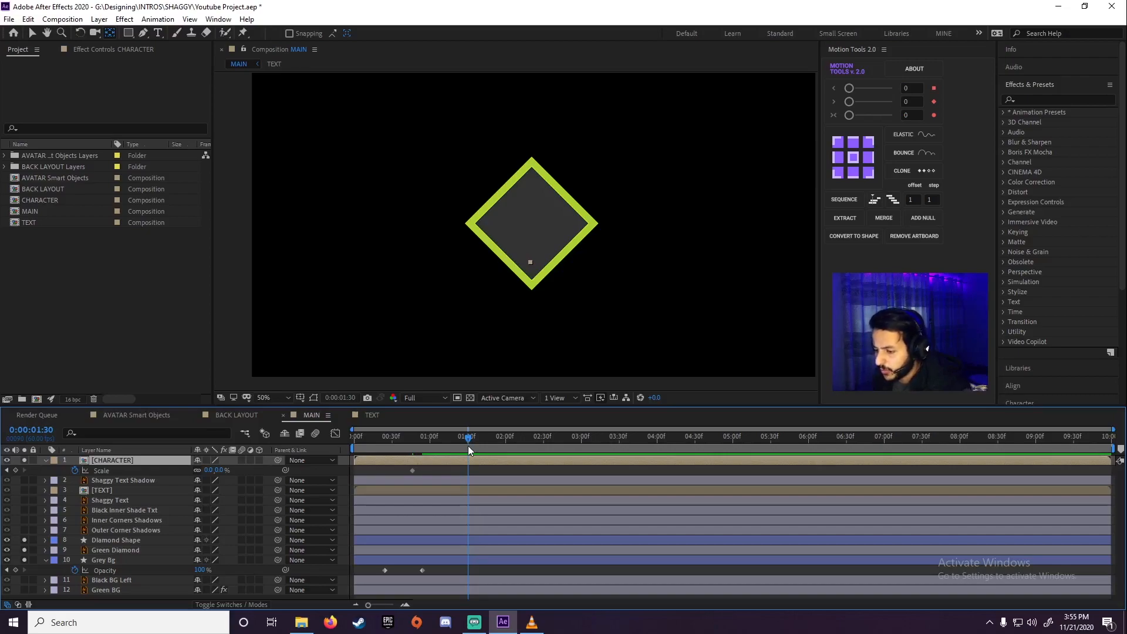
left_click_drag(473, 438, 468, 445)
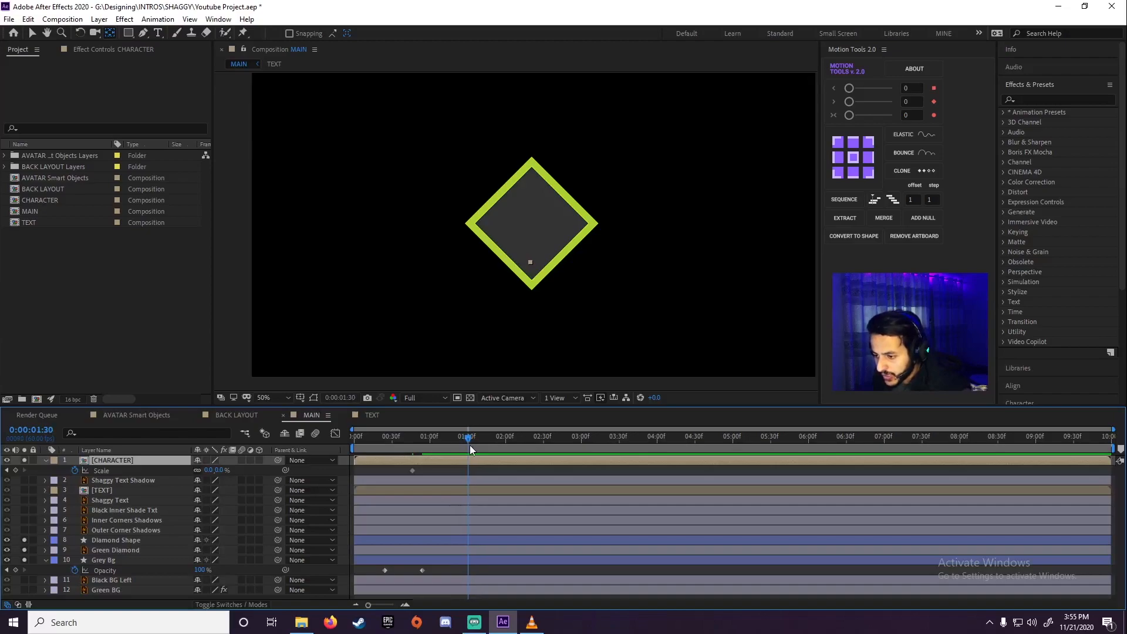
left_click(218, 470)
type("100")
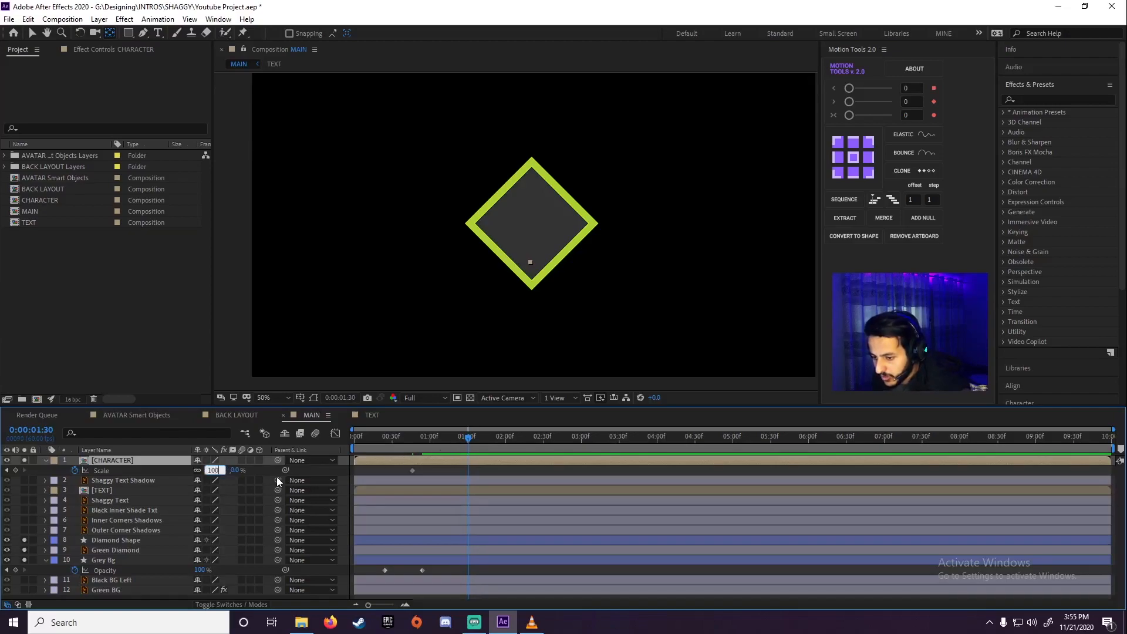
left_click(403, 468)
left_click_drag(468, 443, 392, 455)
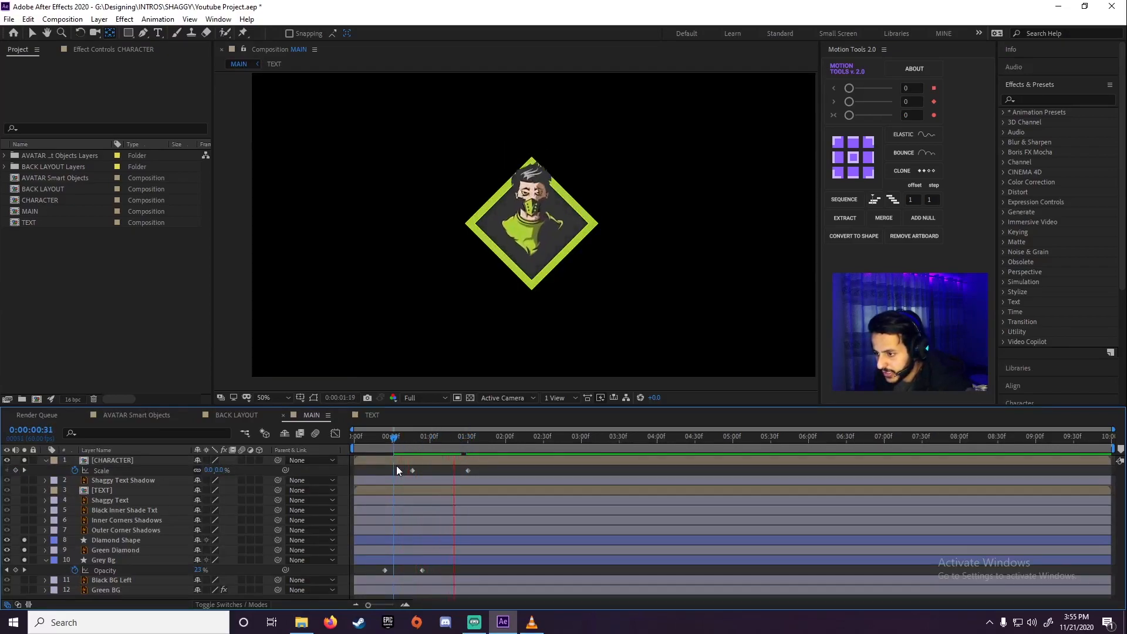
key("space")
Move the 100% Scale keyframe earlier to 0:00:01:12 and preview the faster growth
left_click_drag(468, 471, 446, 470)
key("space")
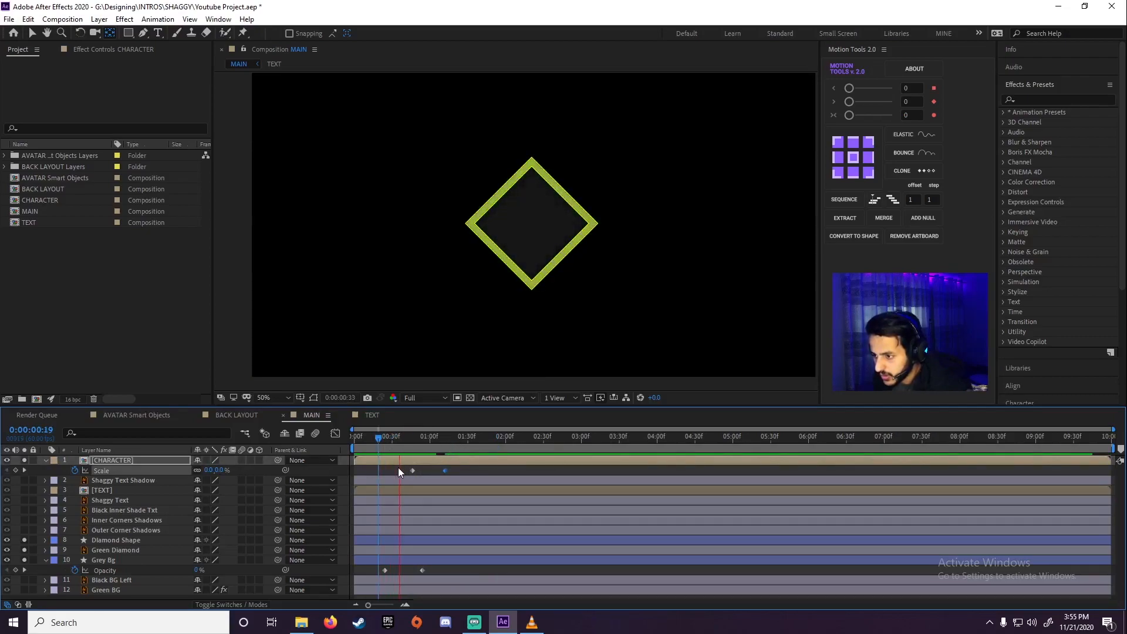
key("space")
mouse_move(418, 446)
left_mouse_down()
mouse_move(384, 453)
mouse_move(404, 458)
left_mouse_up()
Set the CHARACTER layer's Scale keyframe at 0:00:01:12 to 120% for an overshoot
left_click_drag(428, 456, 445, 439)
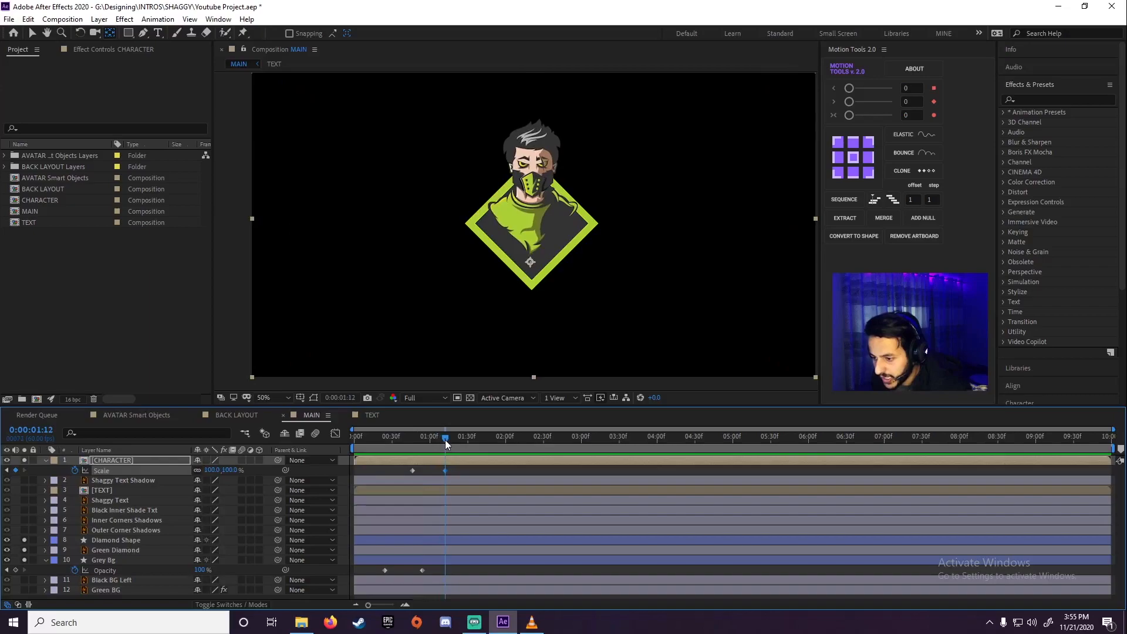
left_click(212, 470)
type("1")
key("Return")
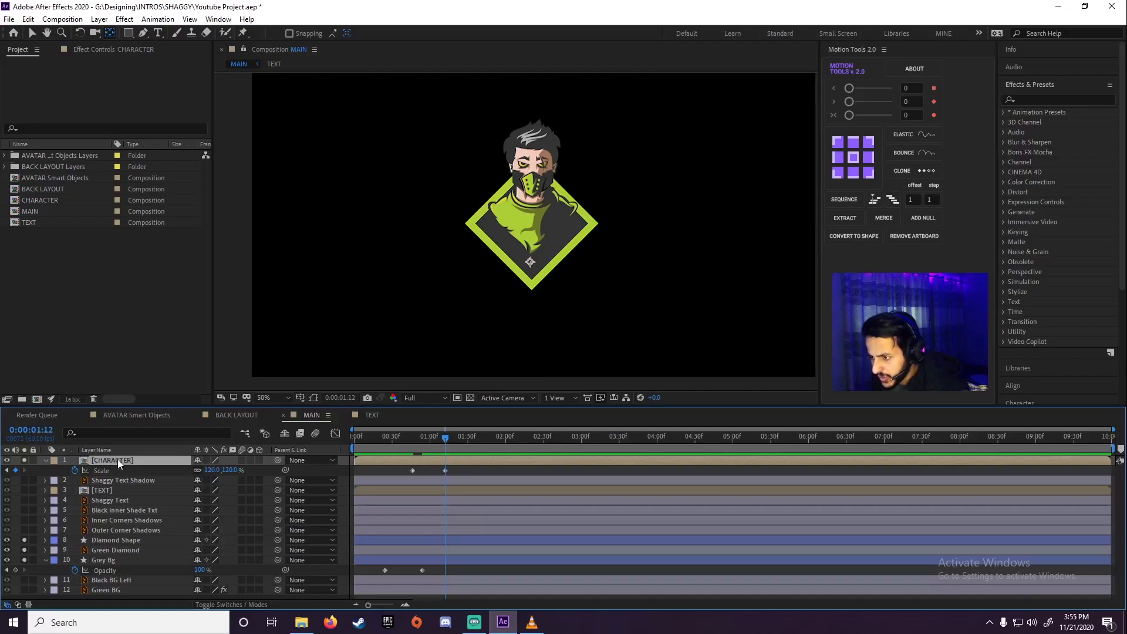
Add CHARACTER Scale keyframes of 90% at 0:00:01:20 and 100% at 0:00:01:30 for a bounce
left_click_drag(453, 440, 455, 441)
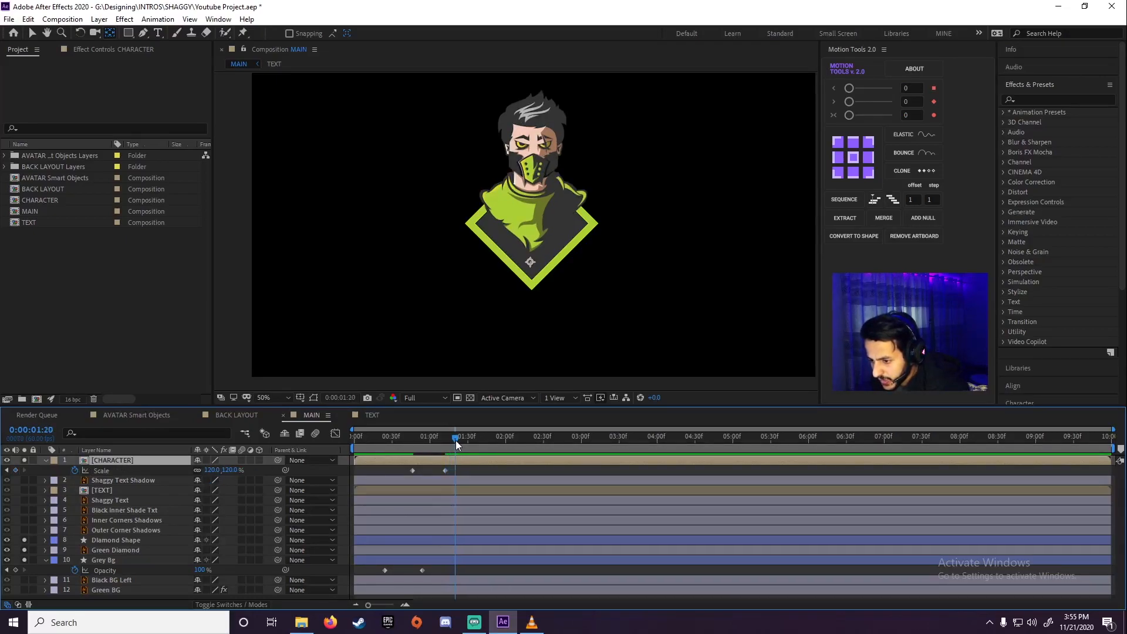
left_click(212, 470)
type("9")
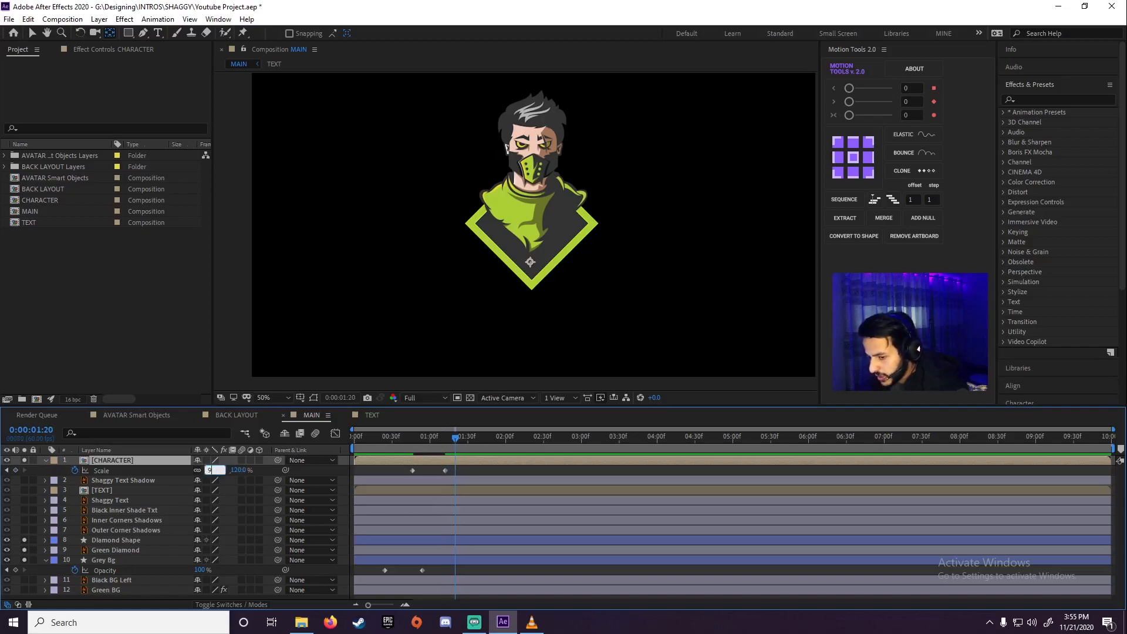
type("0")
key("Return")
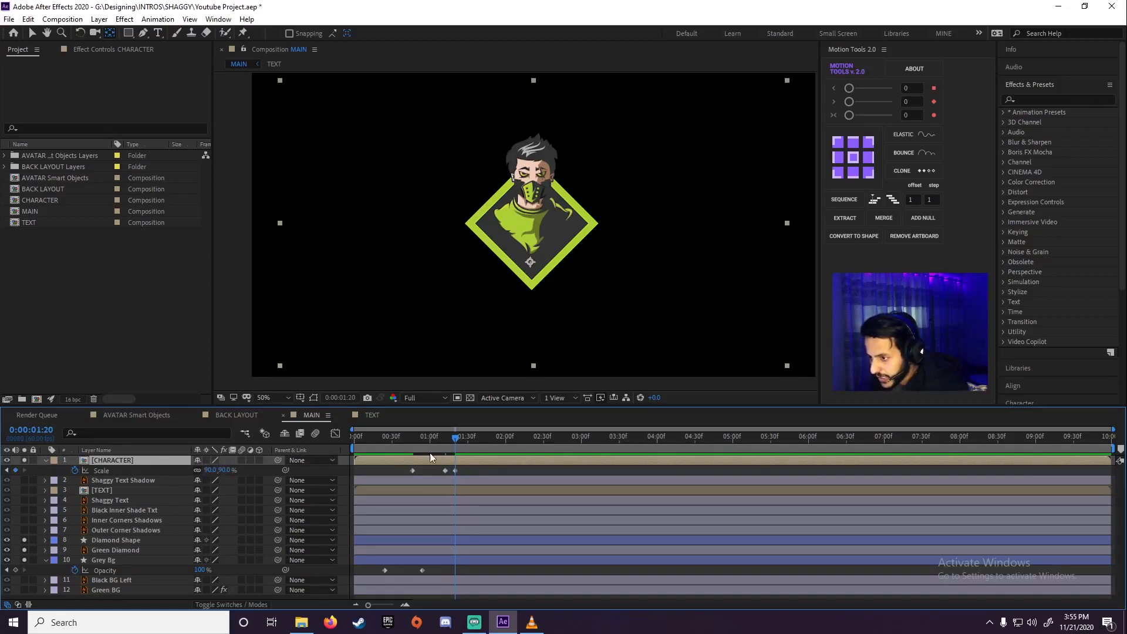
left_click_drag(457, 446, 468, 442)
left_click(212, 470)
key("Return")
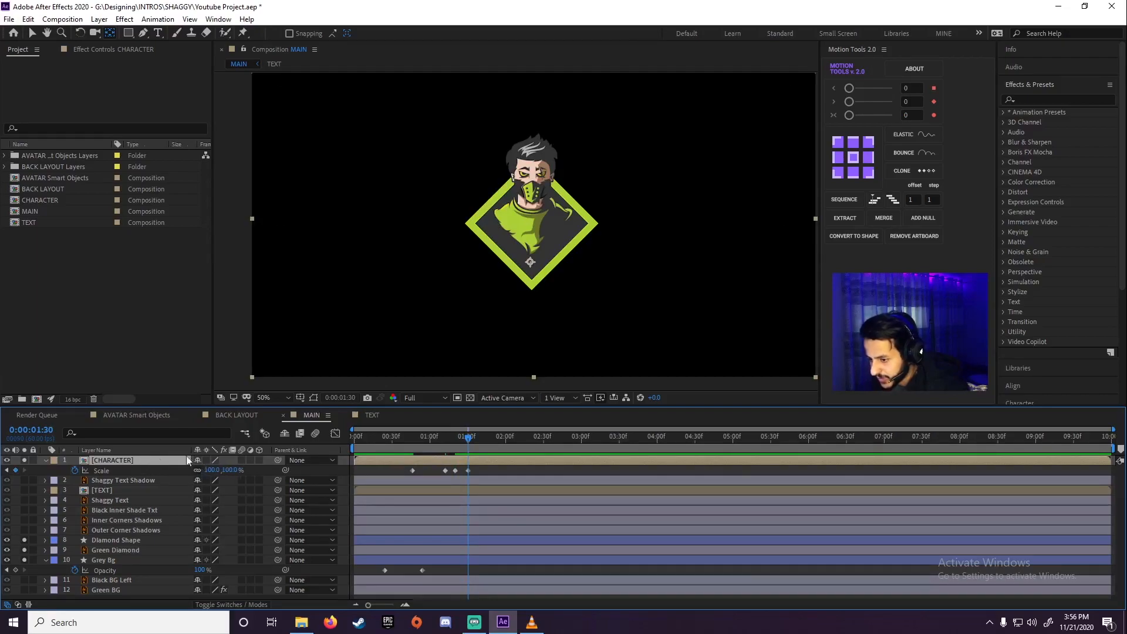
Apply Easy Ease to all four CHARACTER Scale keyframes and show them in the Graph Editor
left_click_drag(378, 468, 494, 472)
key("F9")
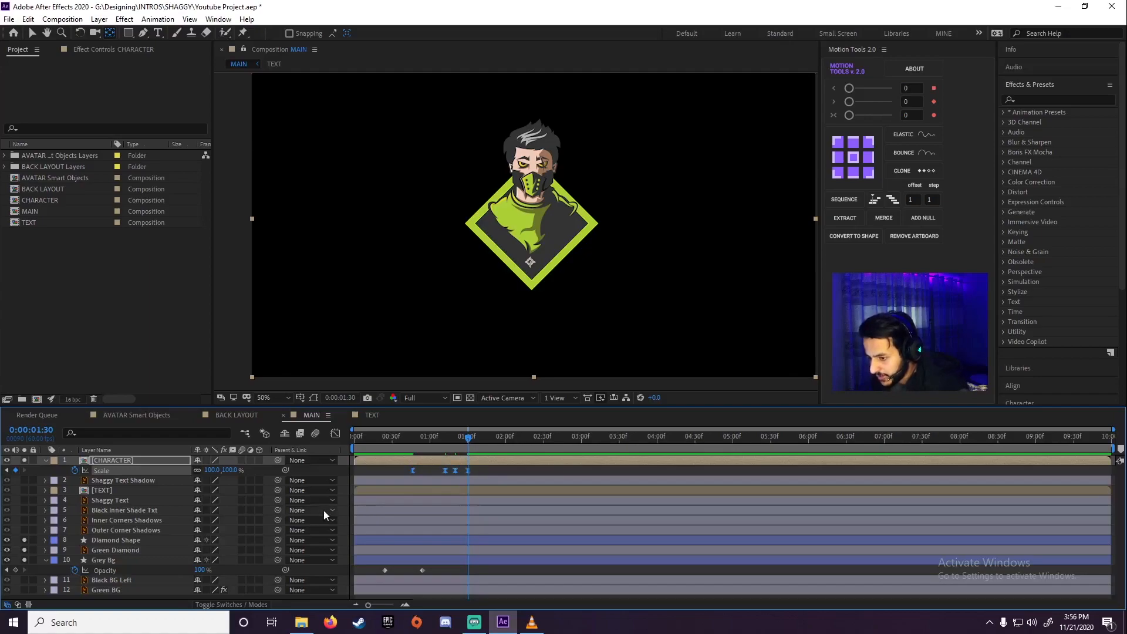
left_click(334, 436)
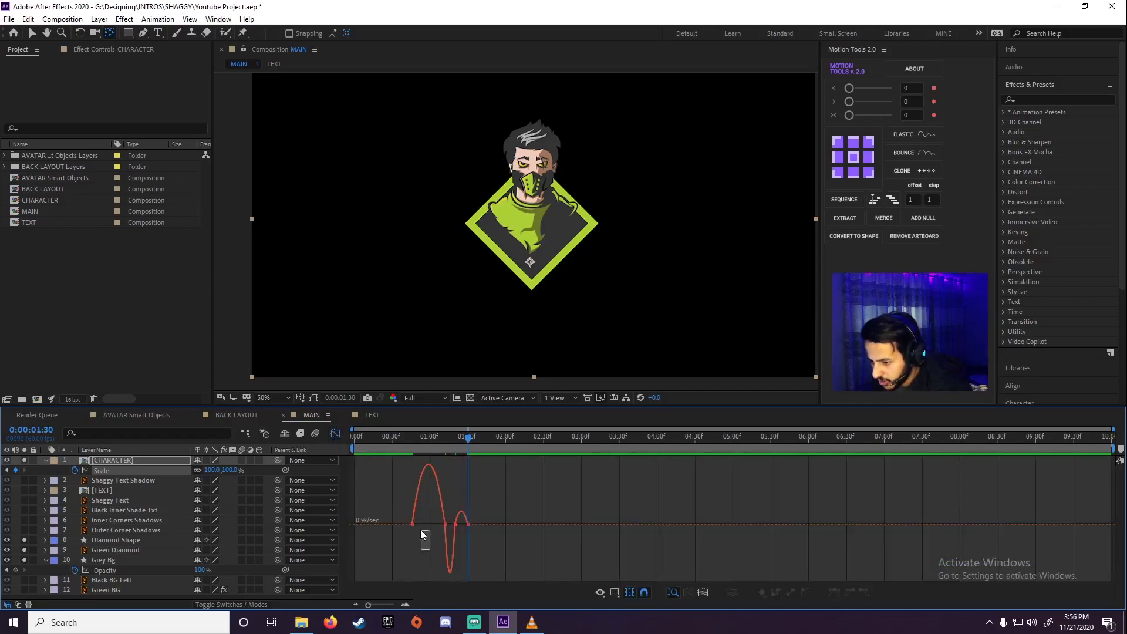
Lengthen the first Scale keyframe's outgoing ease in the speed graph for a slower start and preview the bounce
left_click_drag(407, 518, 404, 514)
left_click_drag(419, 525, 427, 525)
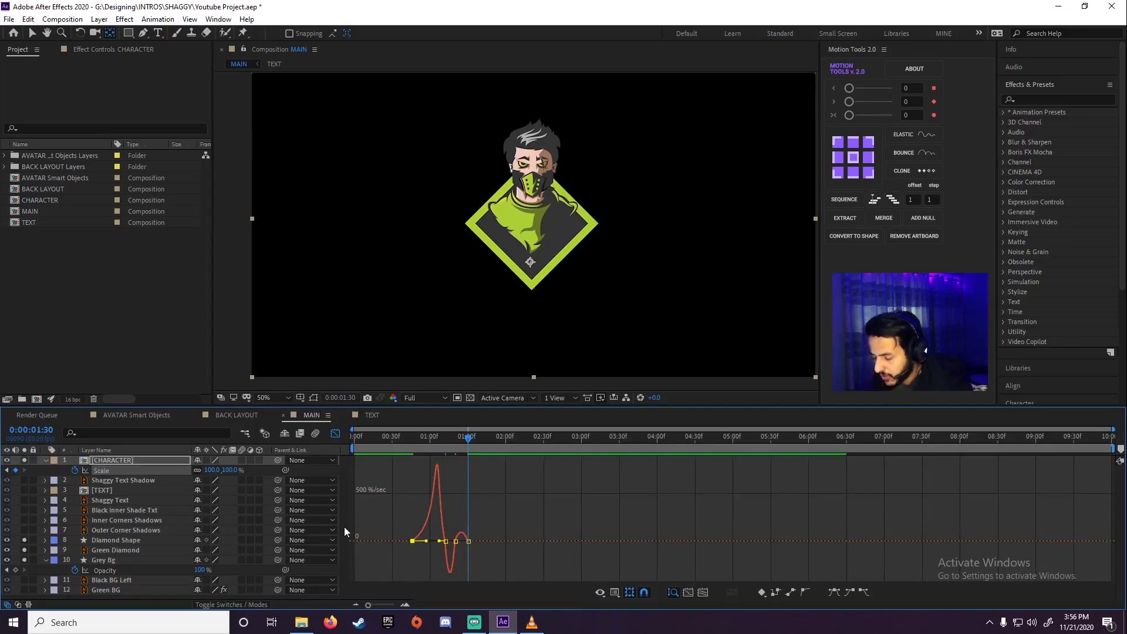
left_click(335, 435)
left_click_drag(439, 446, 399, 455)
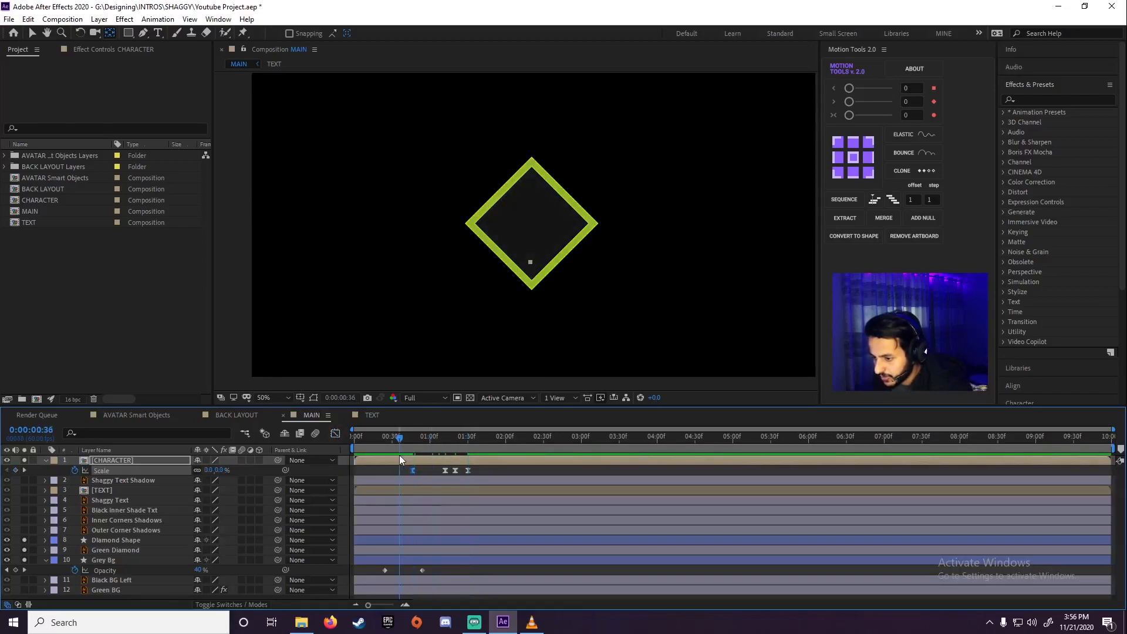
key("space")
left_click_drag(428, 440, 393, 453)
key("space")
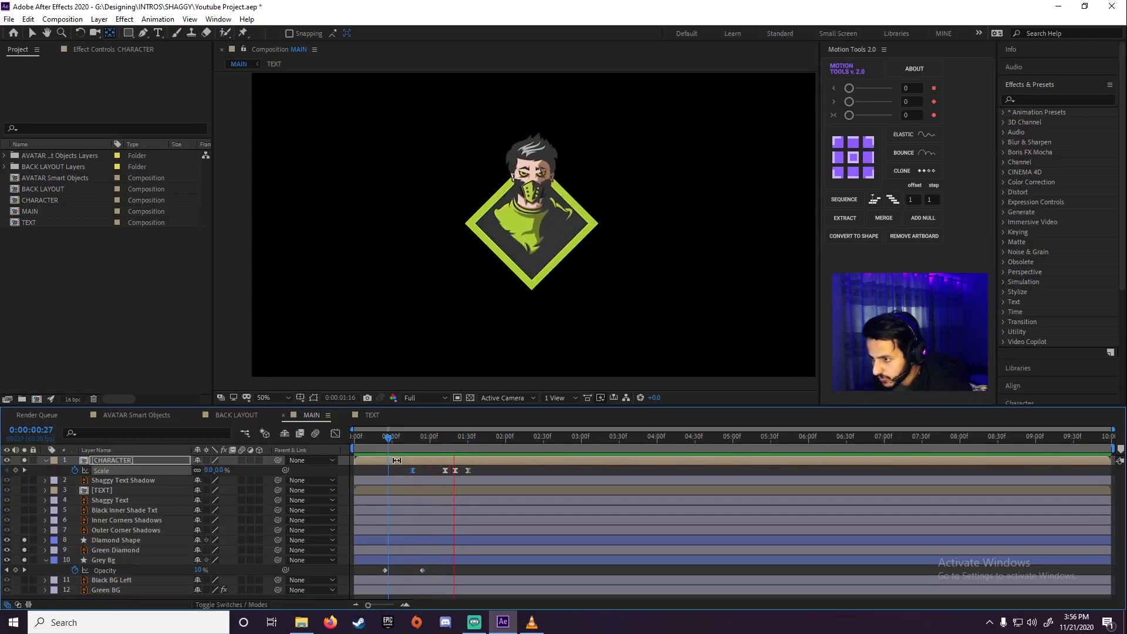
key("space")
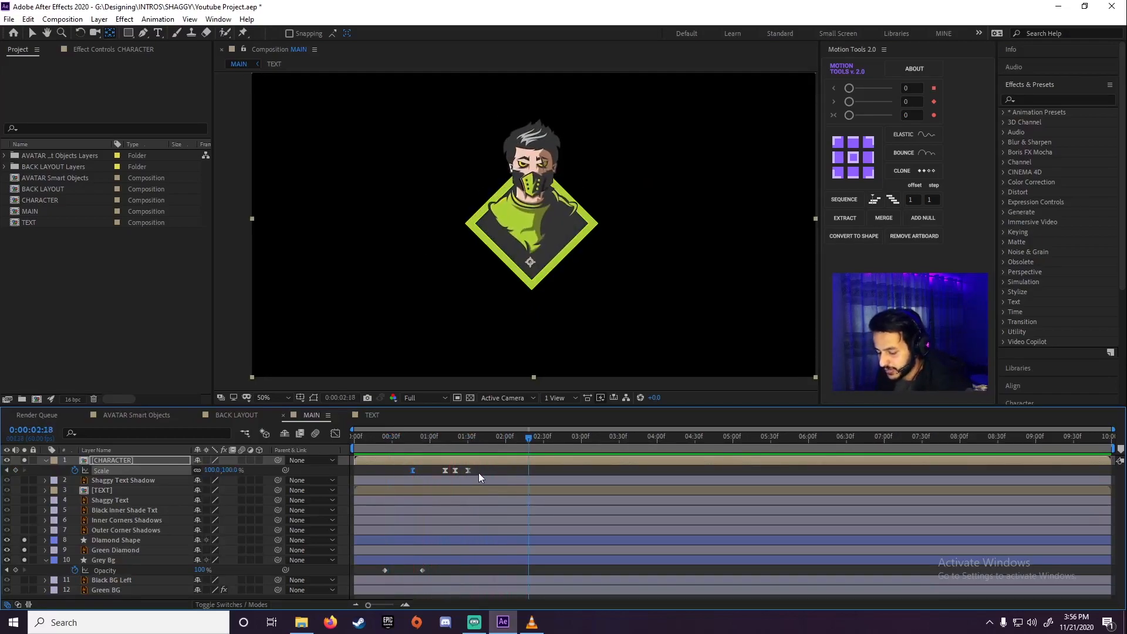
Compress the four CHARACTER Scale keyframes proportionally so the last falls at about 0:00:01:15, and preview the timing
left_click_drag(479, 473, 394, 465)
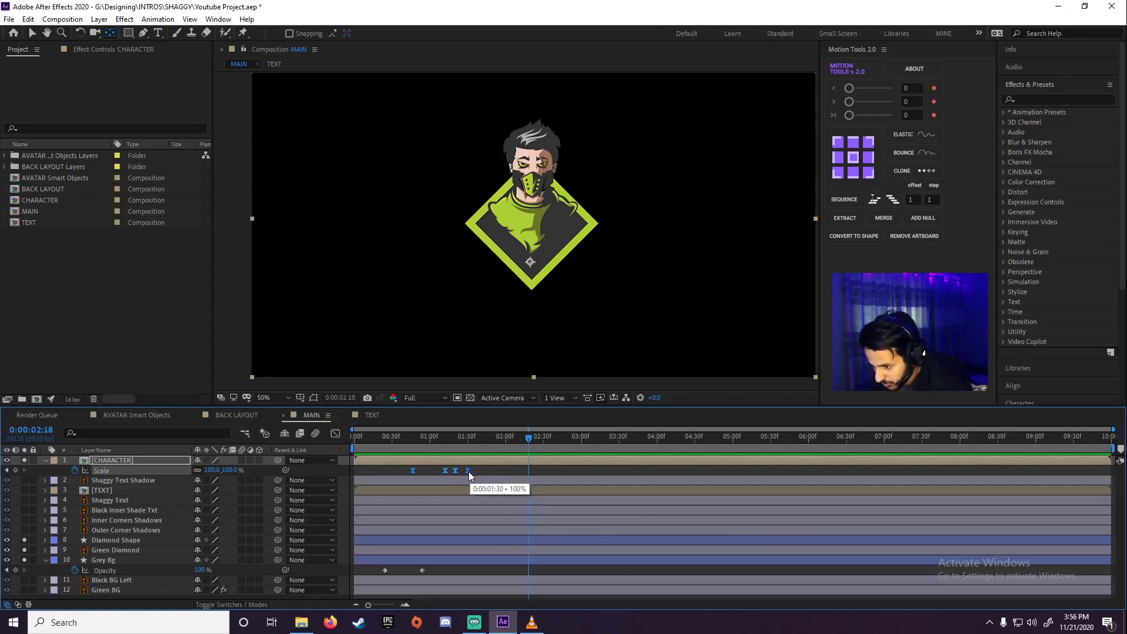
left_click_drag(468, 471, 458, 471)
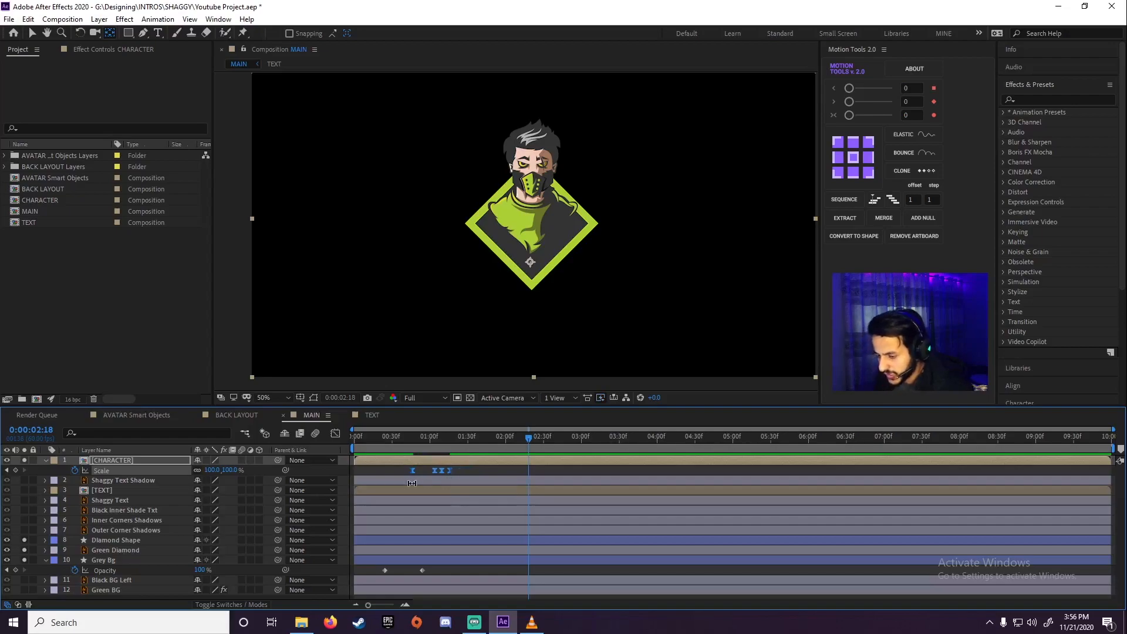
left_click(397, 438)
left_click_drag(397, 441, 402, 441)
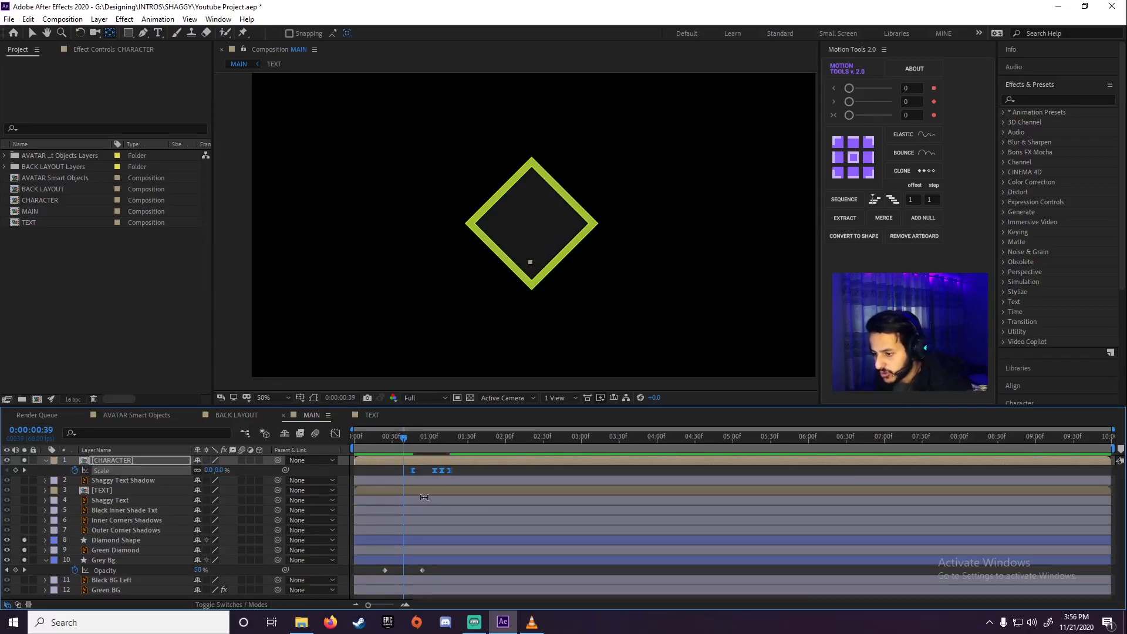
key("space")
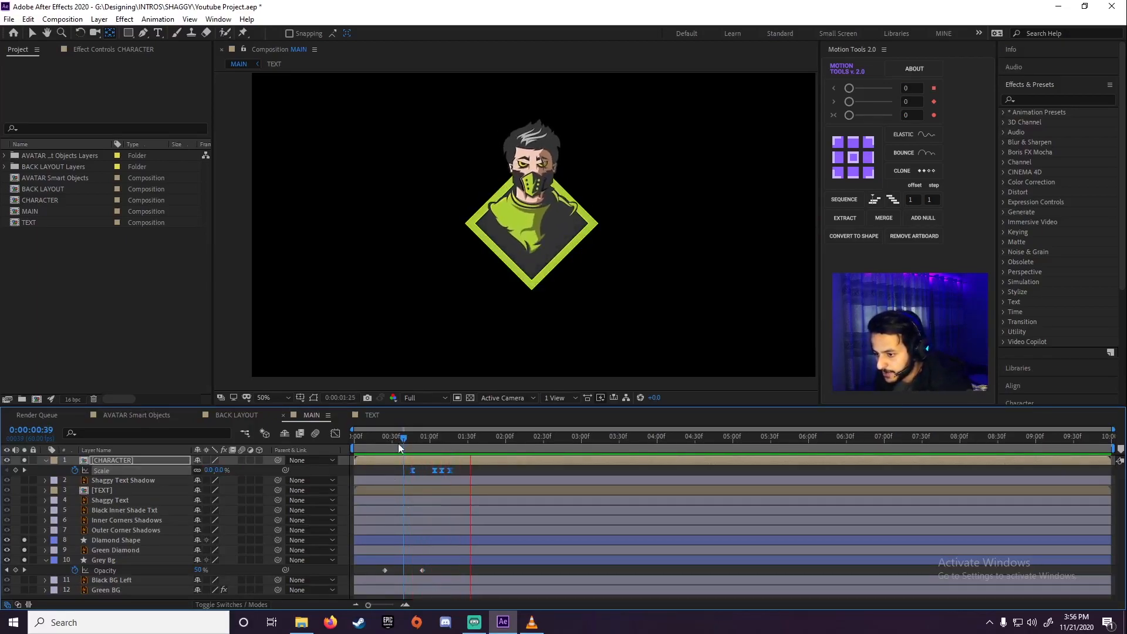
key("space")
left_click_drag(397, 442, 296, 449)
key("space")
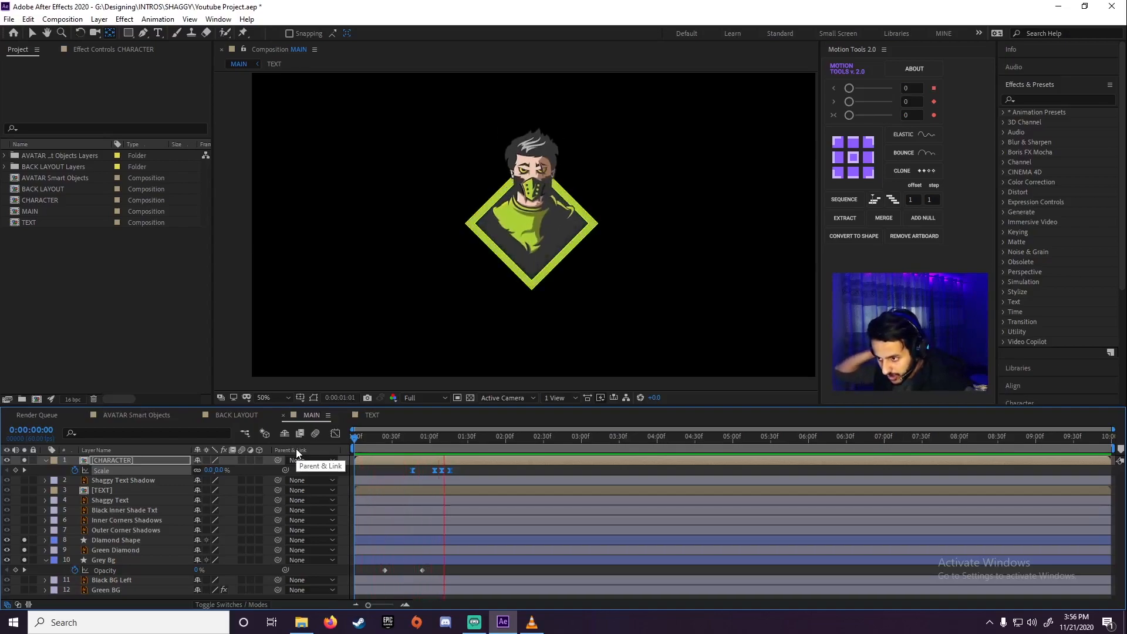
key("space")
key("space")
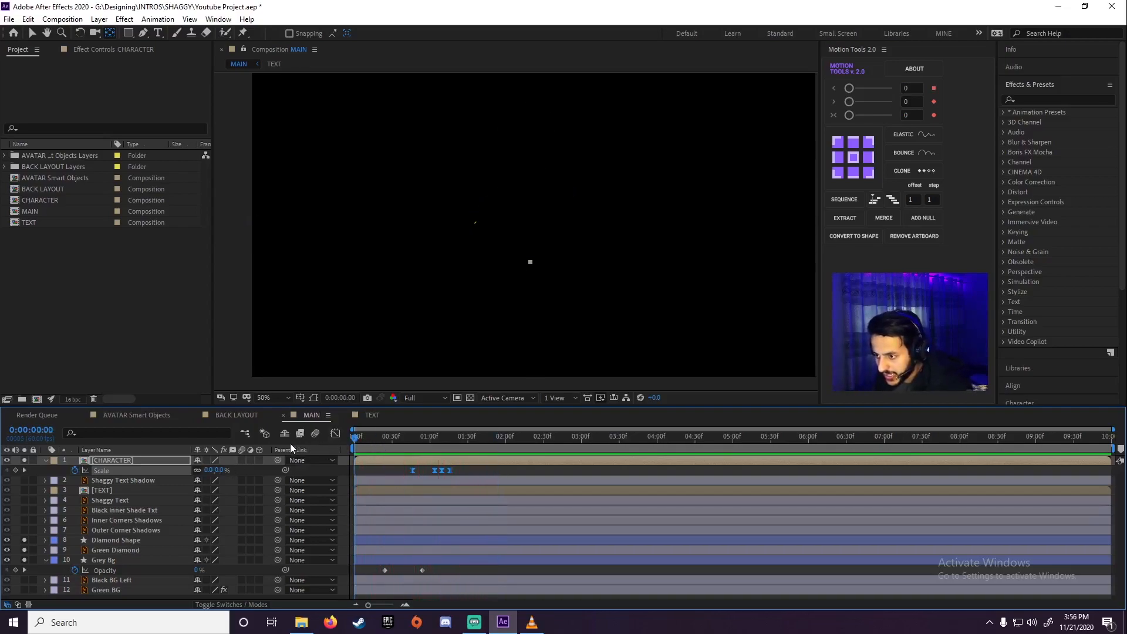
Shift all four CHARACTER Scale keyframes about 11 frames earlier and preview the intro
key("space")
left_click_drag(446, 469, 432, 469)
key("space")
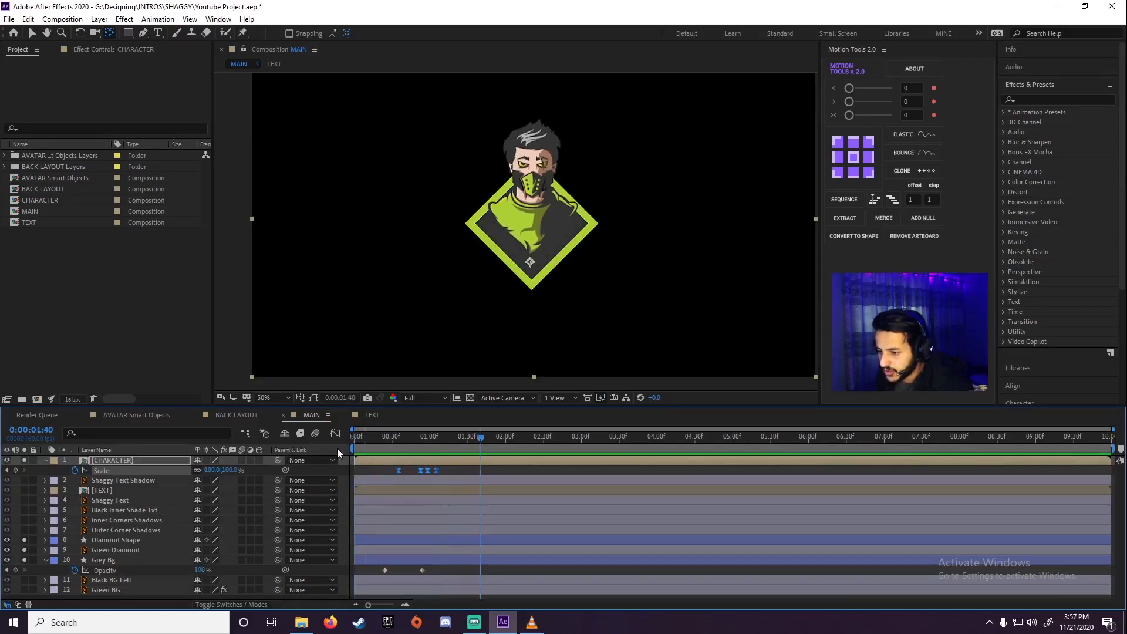
key("space")
key("space")
key("space")
left_click_drag(374, 442, 454, 442)
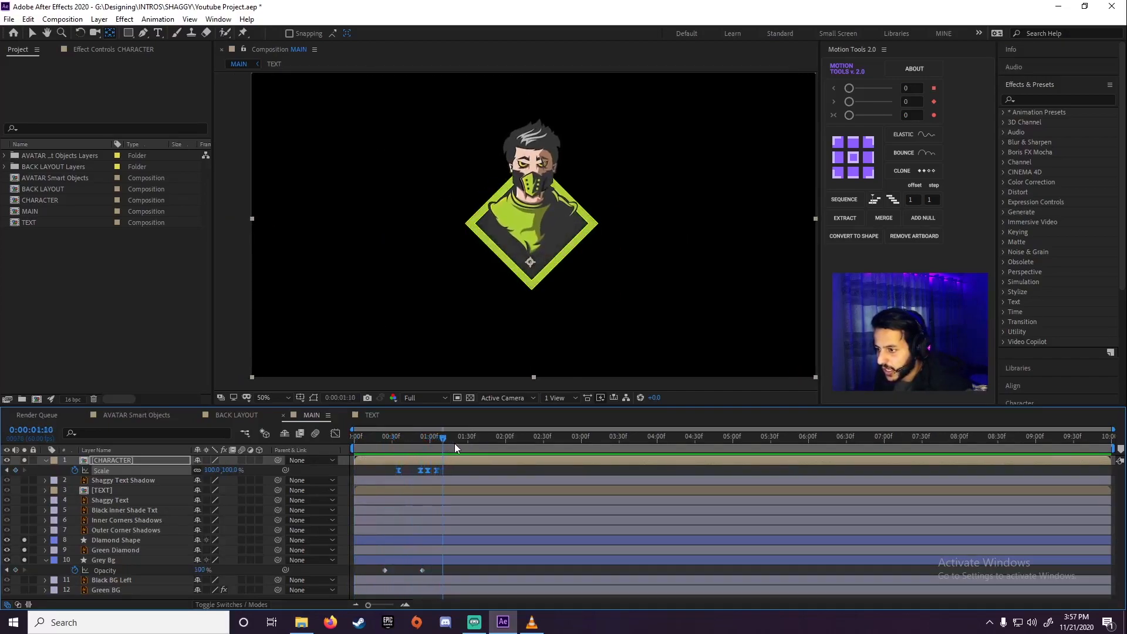
Collapse the CHARACTER layer's properties, preview the intro from the start and set the playhead to 0:00:01:12
left_click(44, 460)
left_click(115, 462)
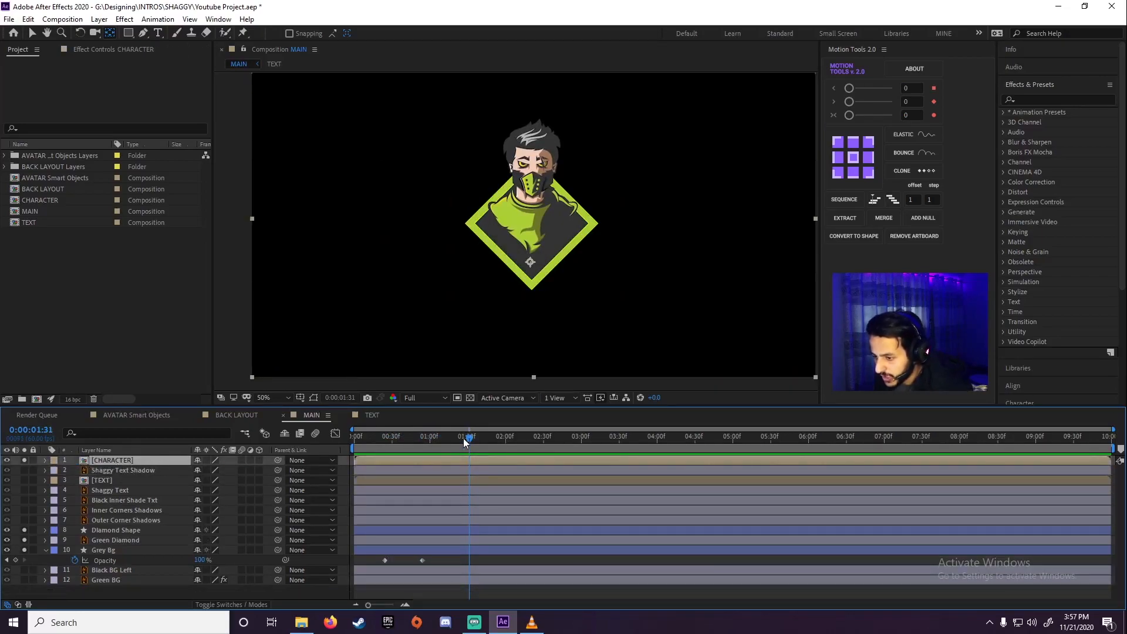
key("space")
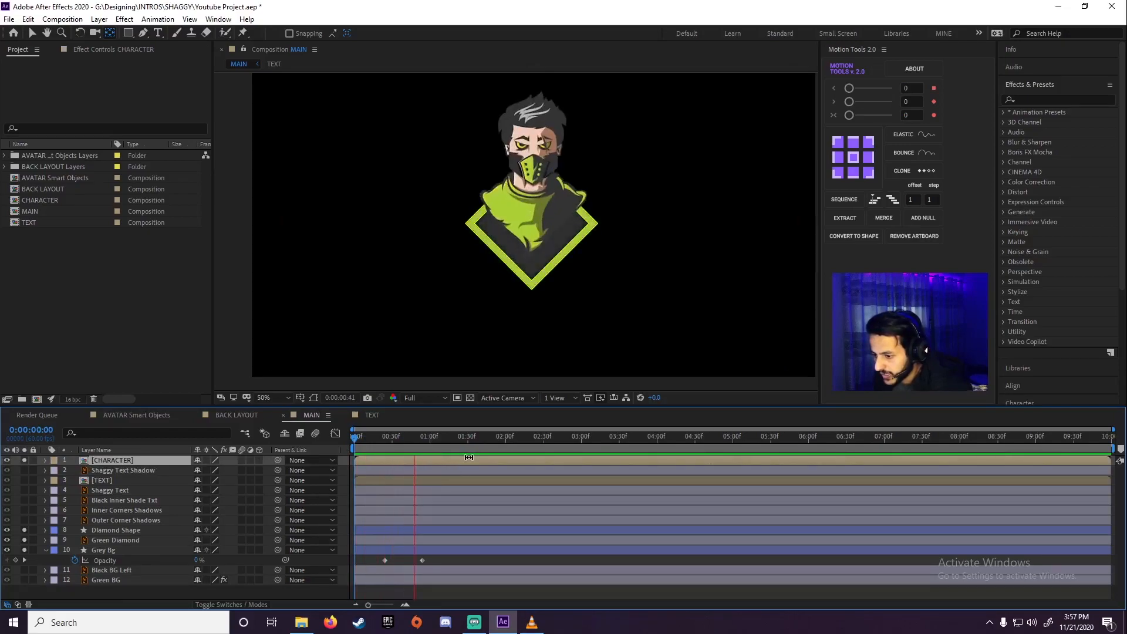
left_click(430, 439)
left_click_drag(395, 455, 445, 453)
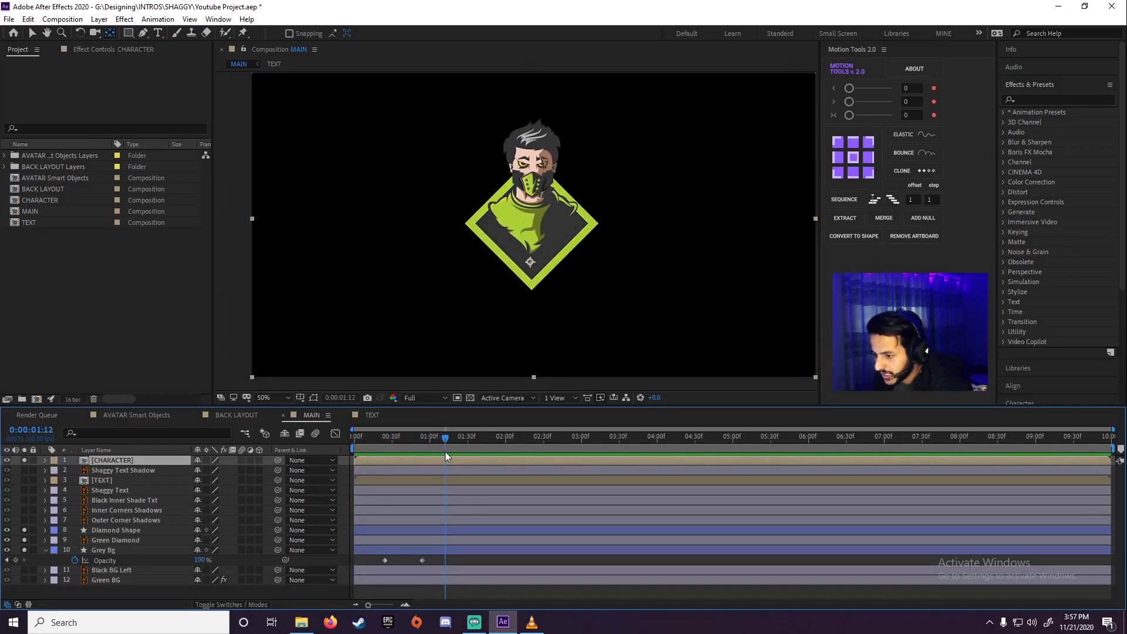
Open the CHARACTER composition and apply the Linear Wipe transition effect to the Eye1 layer
double_click(113, 463)
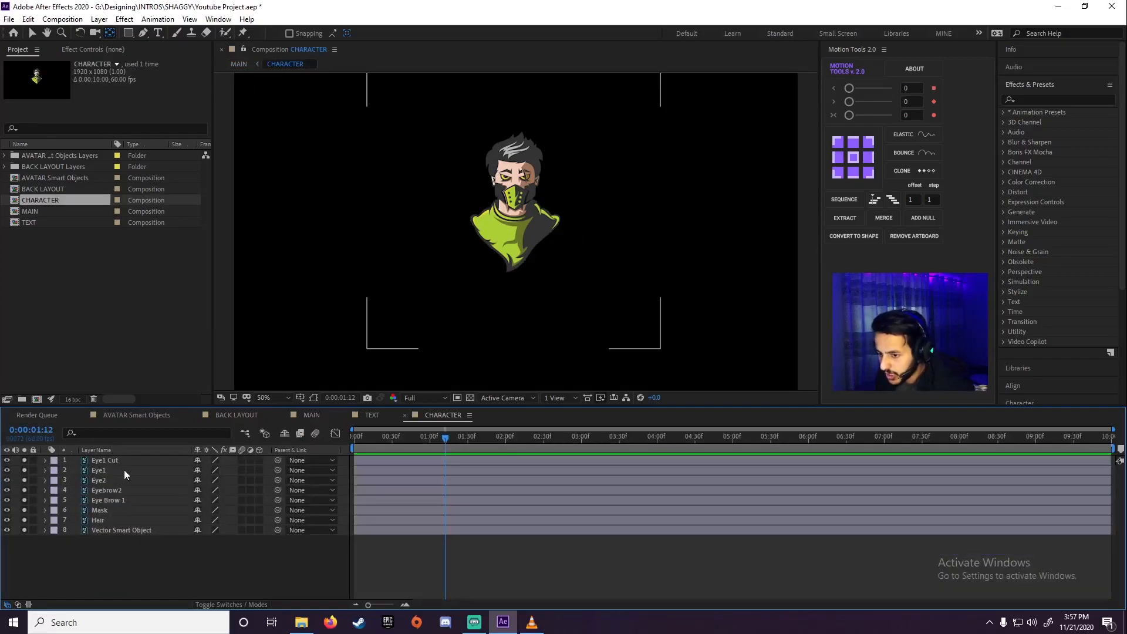
left_click(96, 470)
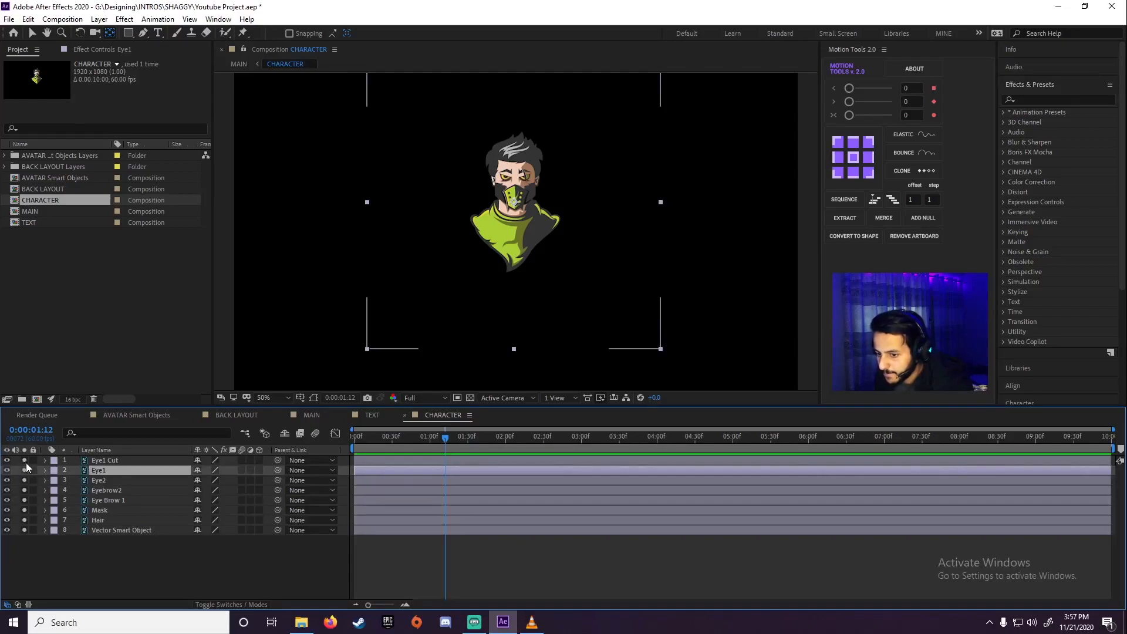
key("period")
scroll(534, 177, "up", 2)
key("space")
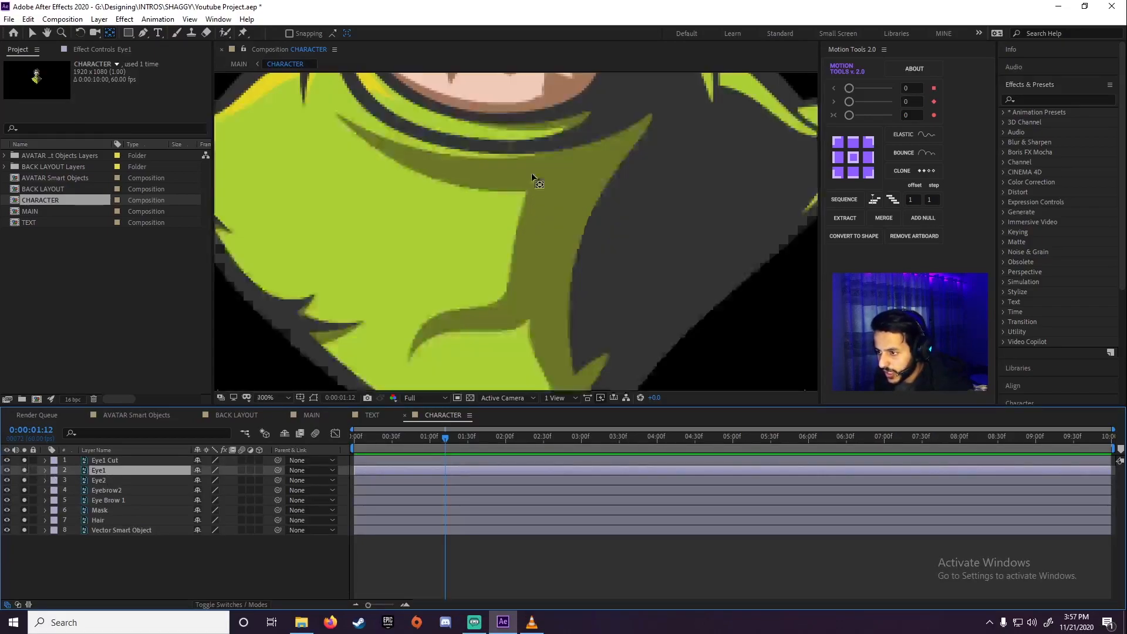
left_click_drag(513, 151, 518, 352)
left_click_drag(519, 176, 517, 330)
left_click_drag(516, 241, 504, 312)
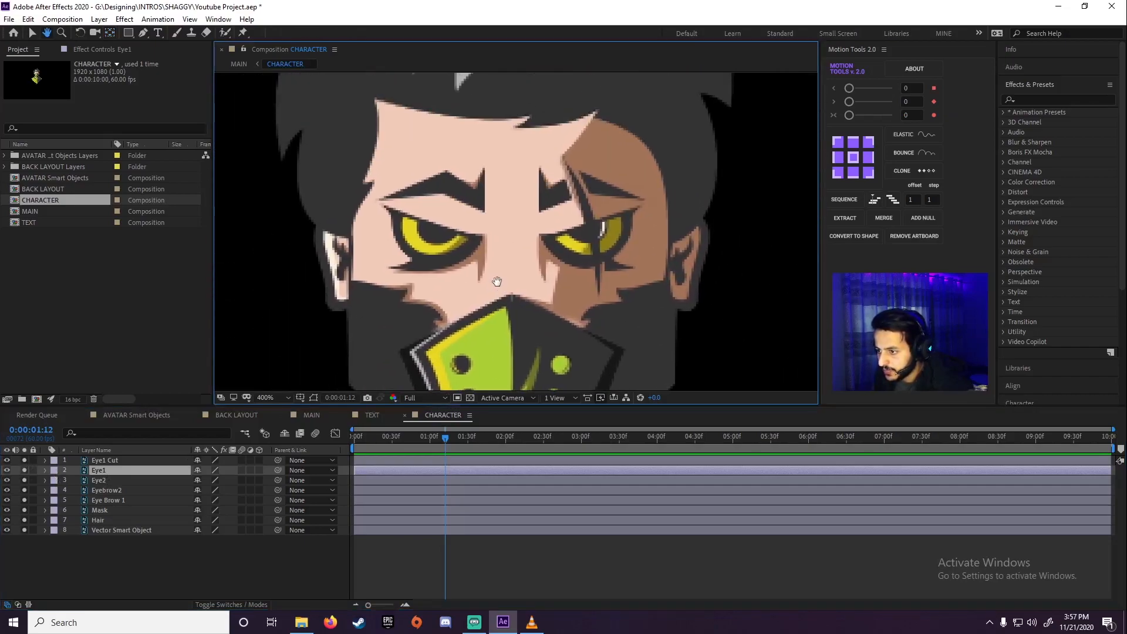
left_click(1027, 98)
type("linea")
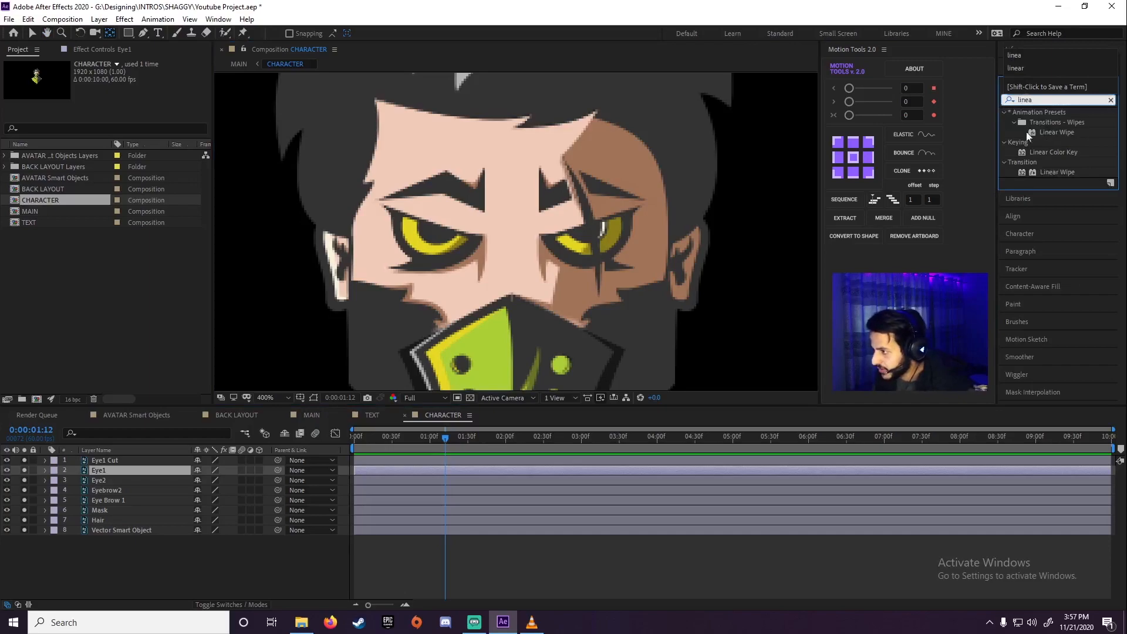
left_click(1051, 171)
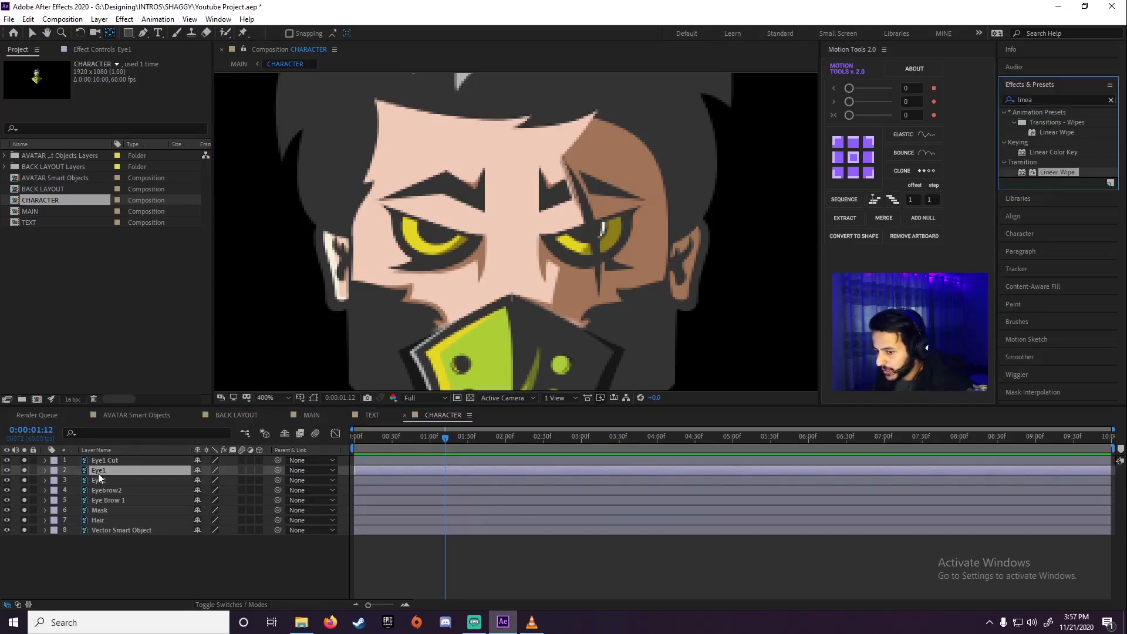
double_click(1048, 172)
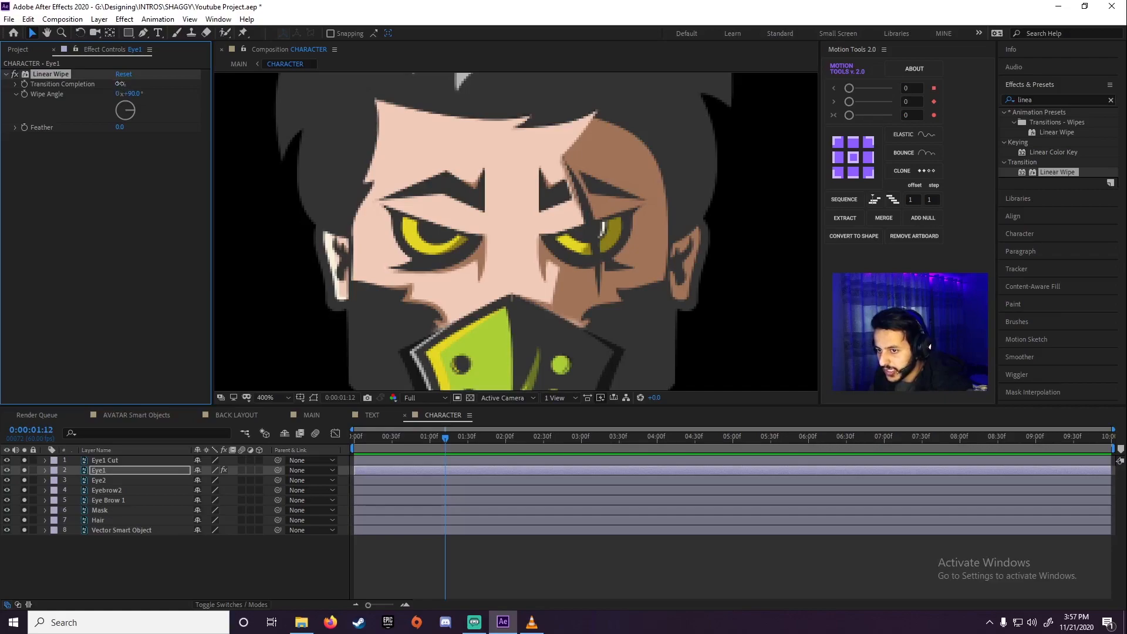
Set Eye1's Linear Wipe angle to 175° and its Transition Completion to 43%
left_click_drag(122, 84, 152, 84)
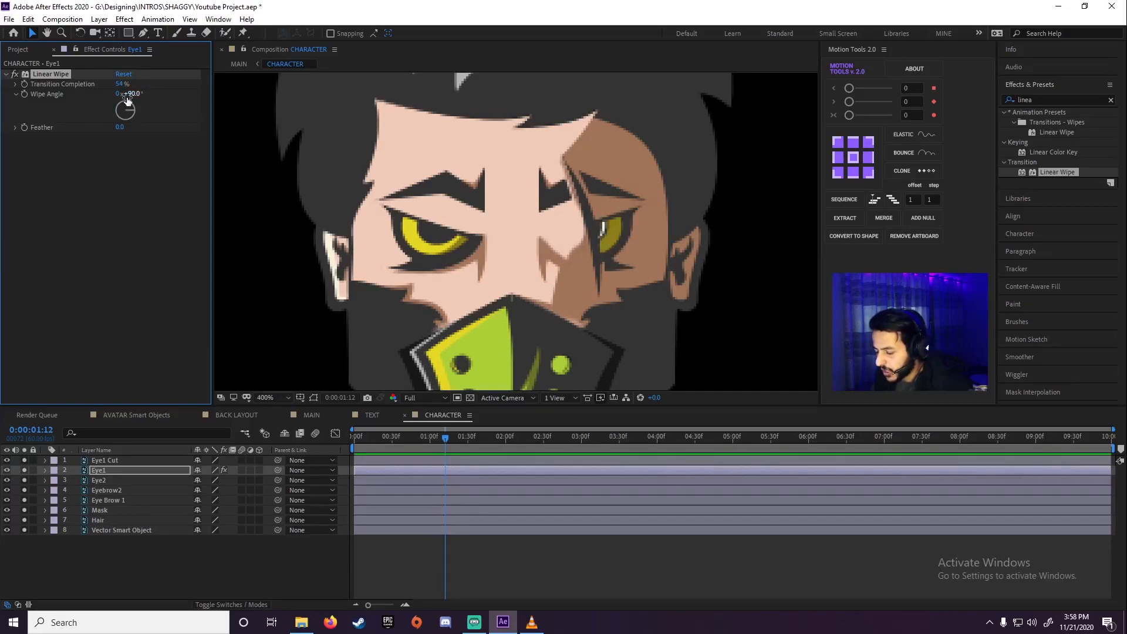
left_click_drag(130, 94, 188, 96)
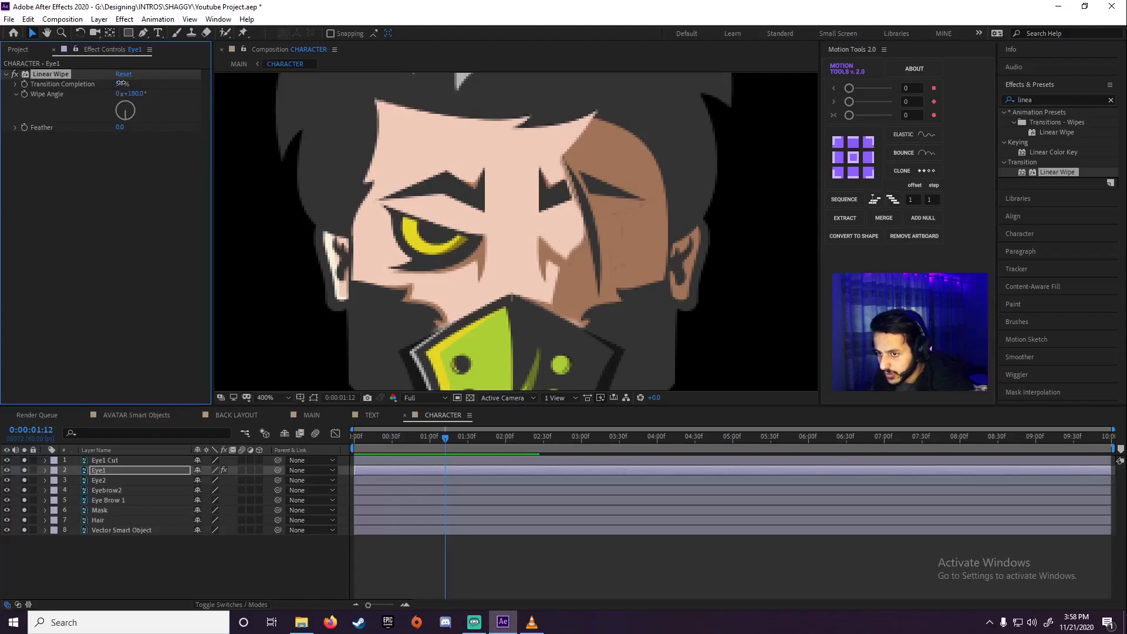
left_click_drag(122, 83, 117, 85)
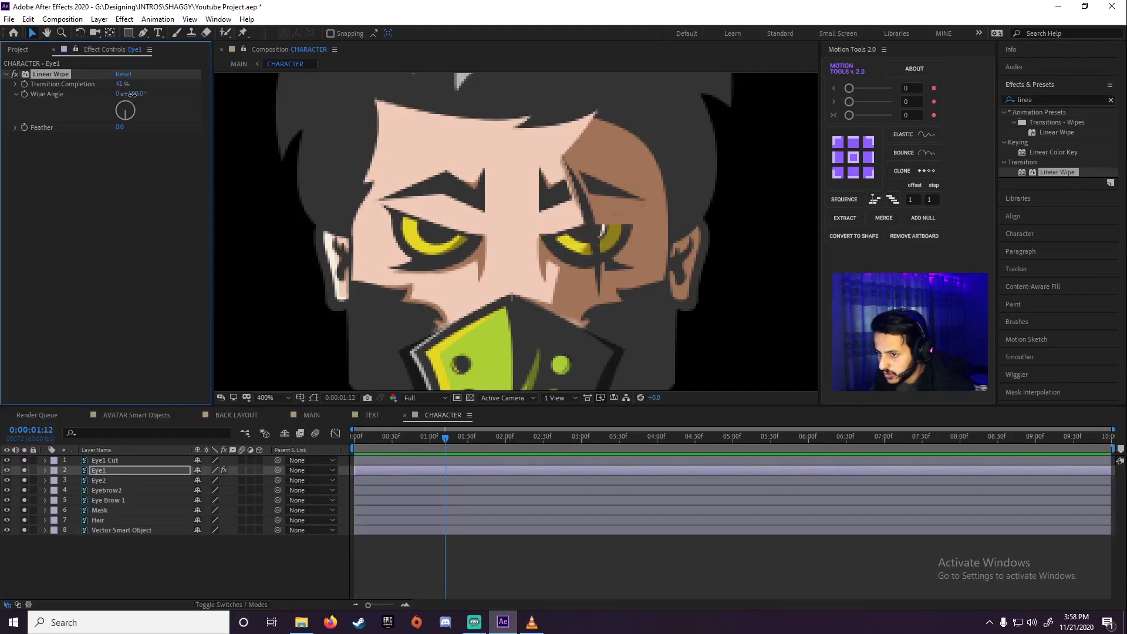
left_click_drag(120, 84, 119, 84)
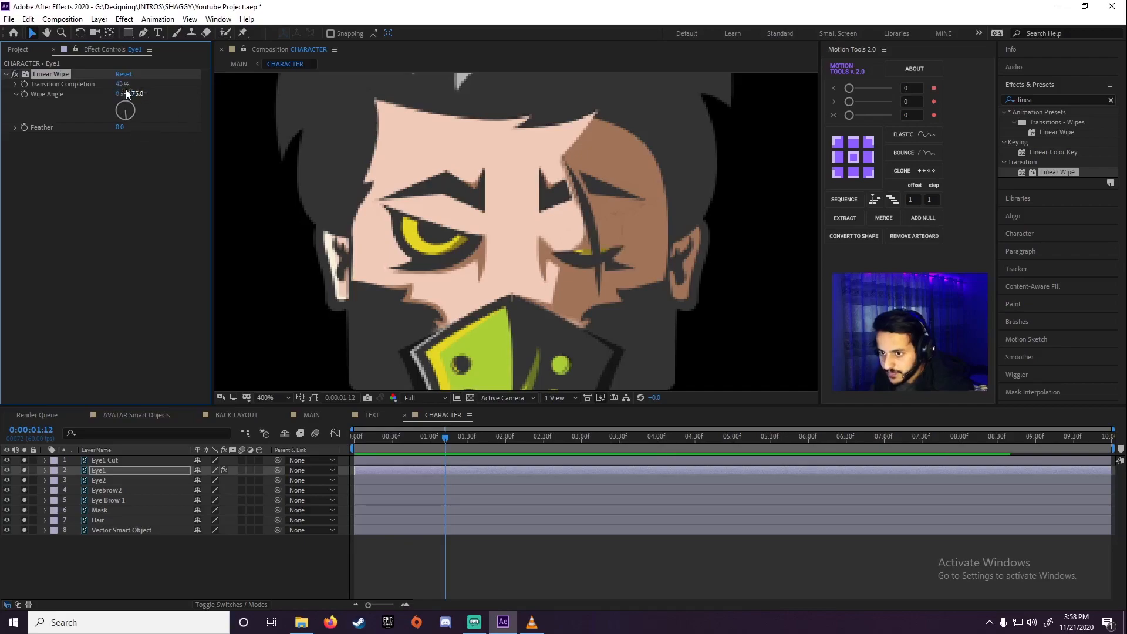
Soften the Eye1 wipe by trying a Feather of 5, and settle on 3
left_click(120, 128)
type("5")
key("Return")
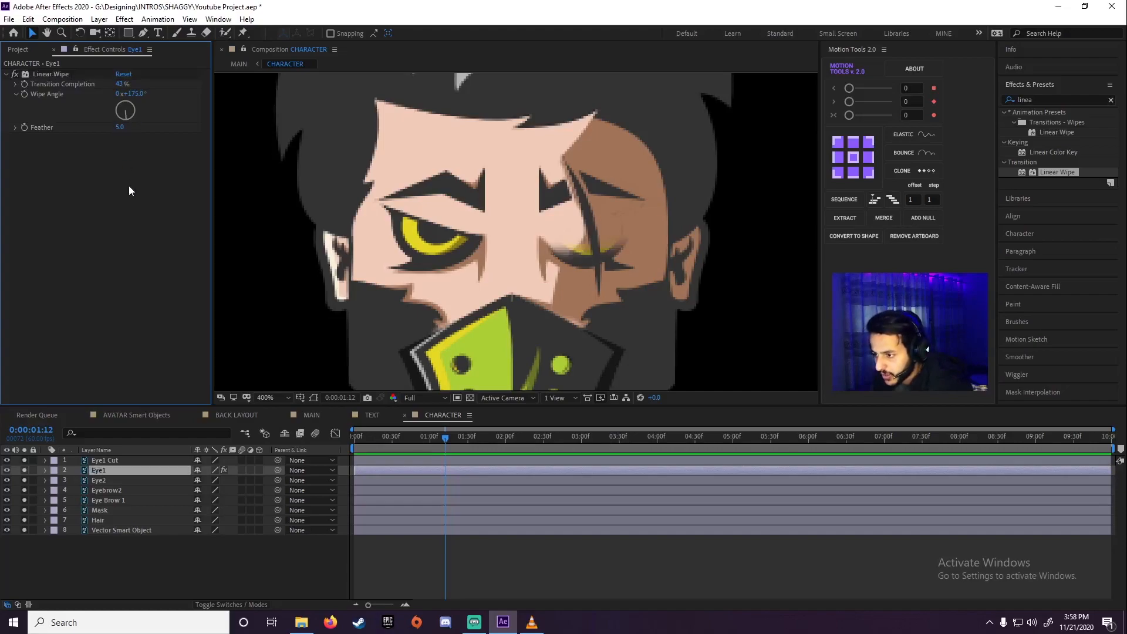
left_click(121, 130)
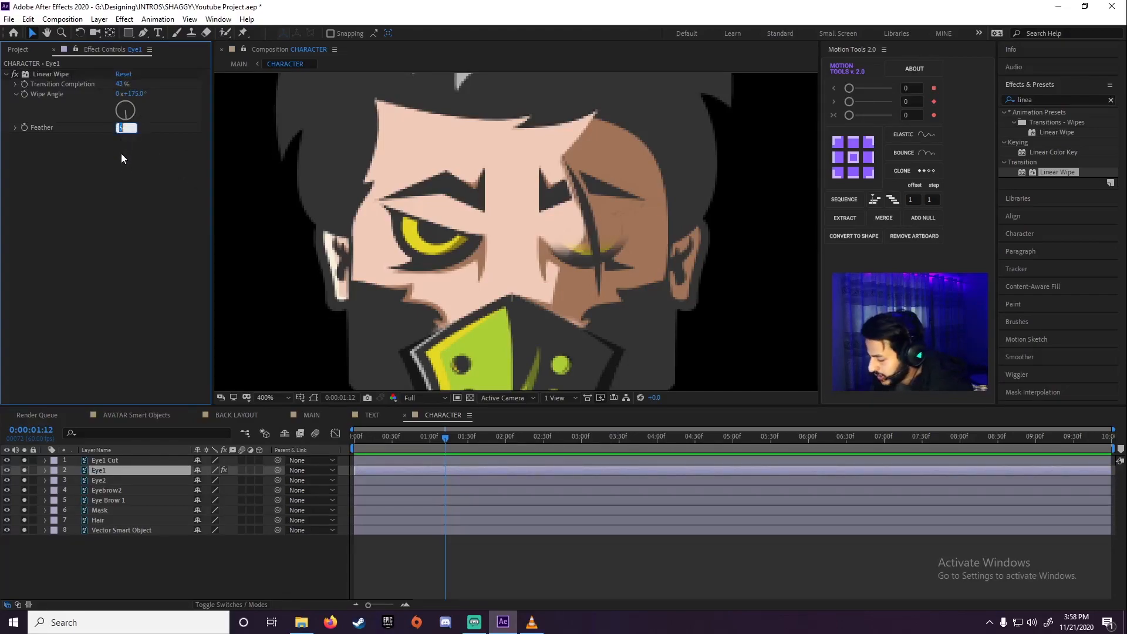
type("3")
key("Return")
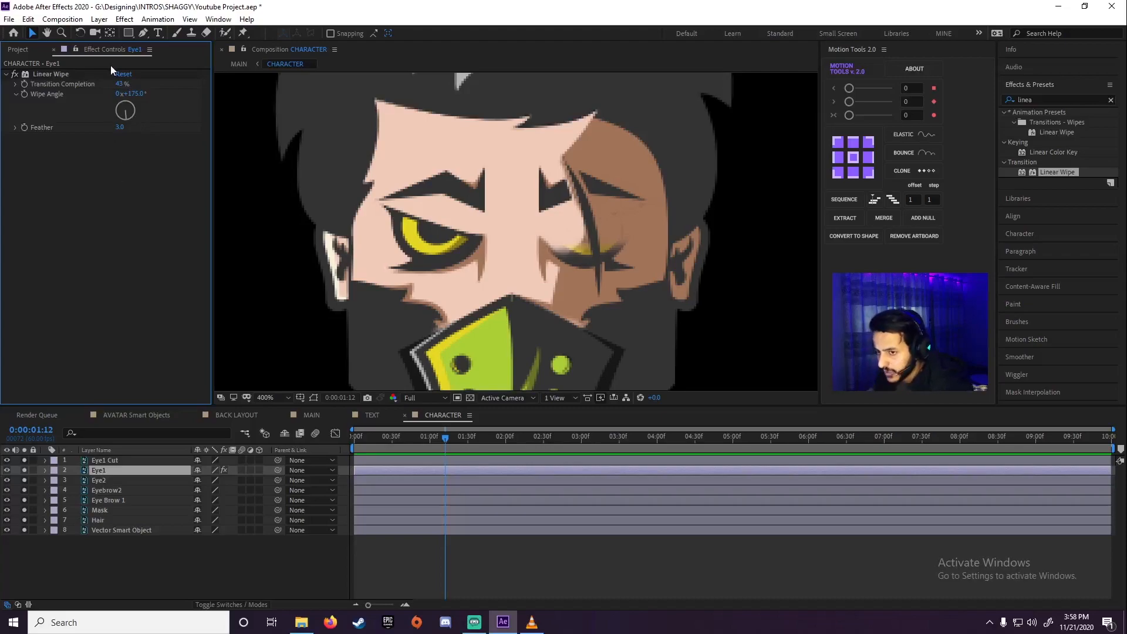
Try Transition Completion values of 40%, 42% and 45% to find the eye's open and closed states
left_click(119, 84)
type("40")
key("Return")
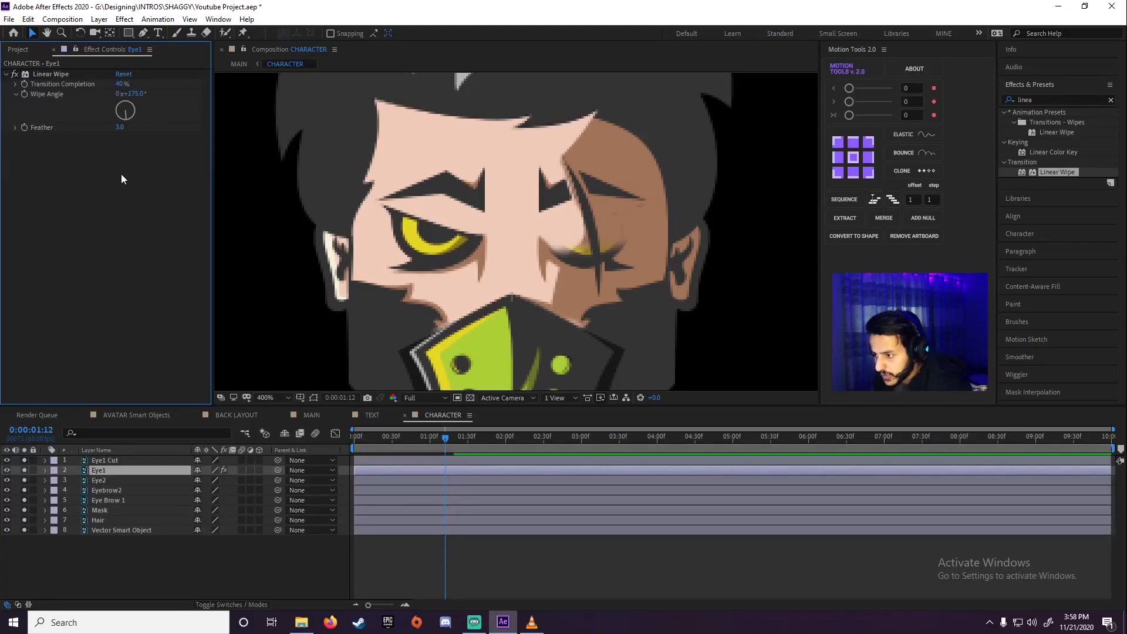
left_click(121, 84)
type("42")
key("Return")
left_click(121, 84)
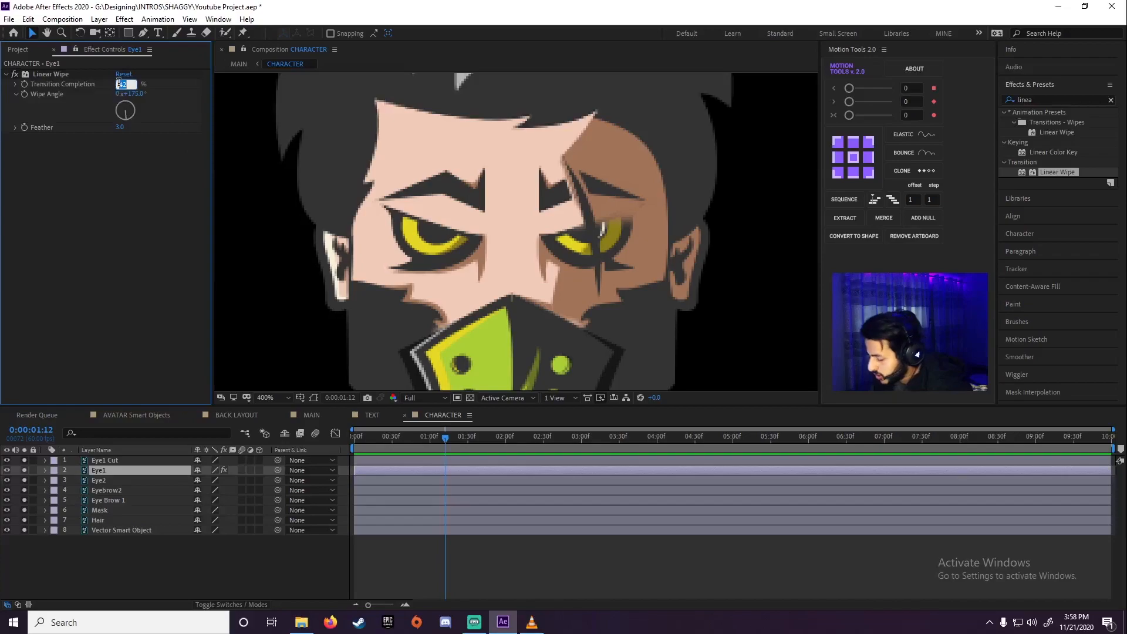
type("45")
key("Return")
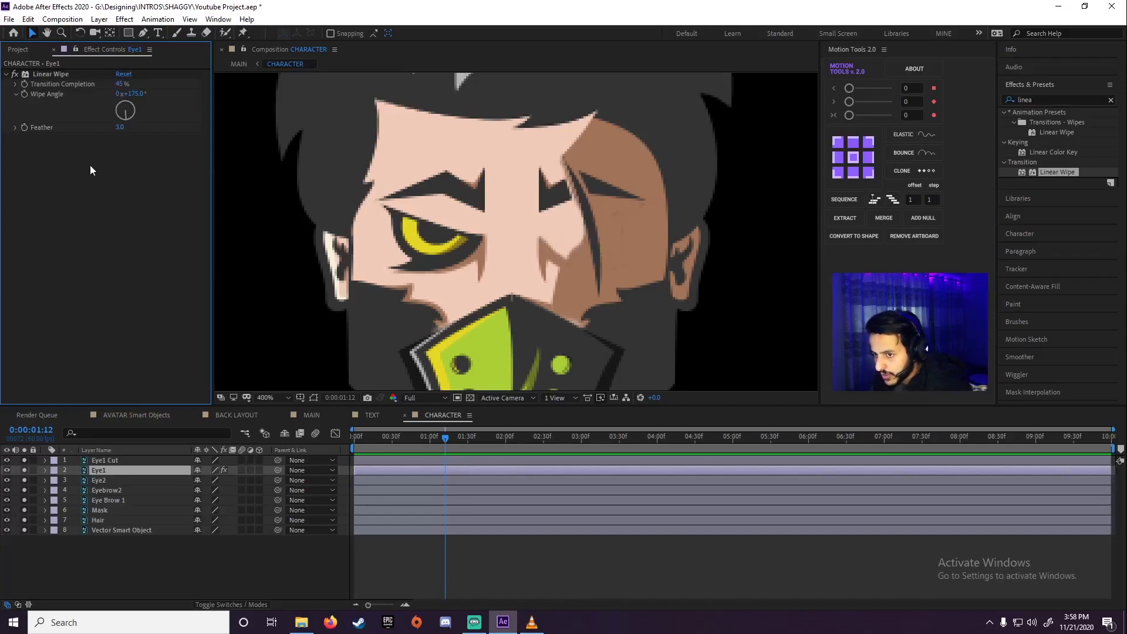
Compare Eye1's Transition Completion at 40% and 45%, leaving it at 40%
left_click(123, 84)
type("40")
key("Return")
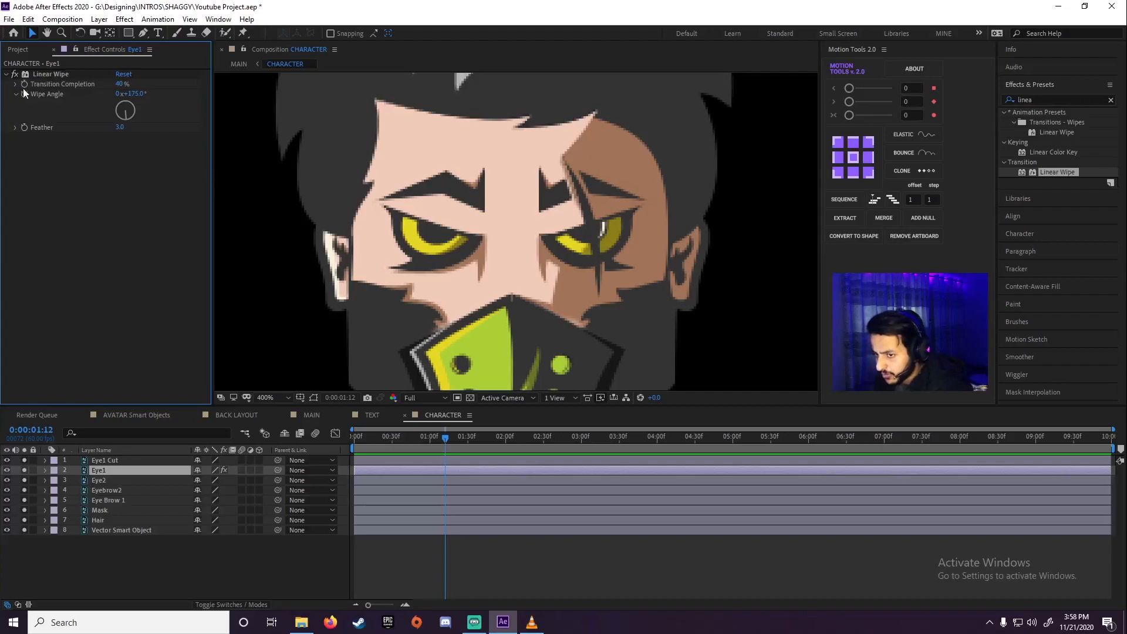
left_click(122, 84)
type("4")
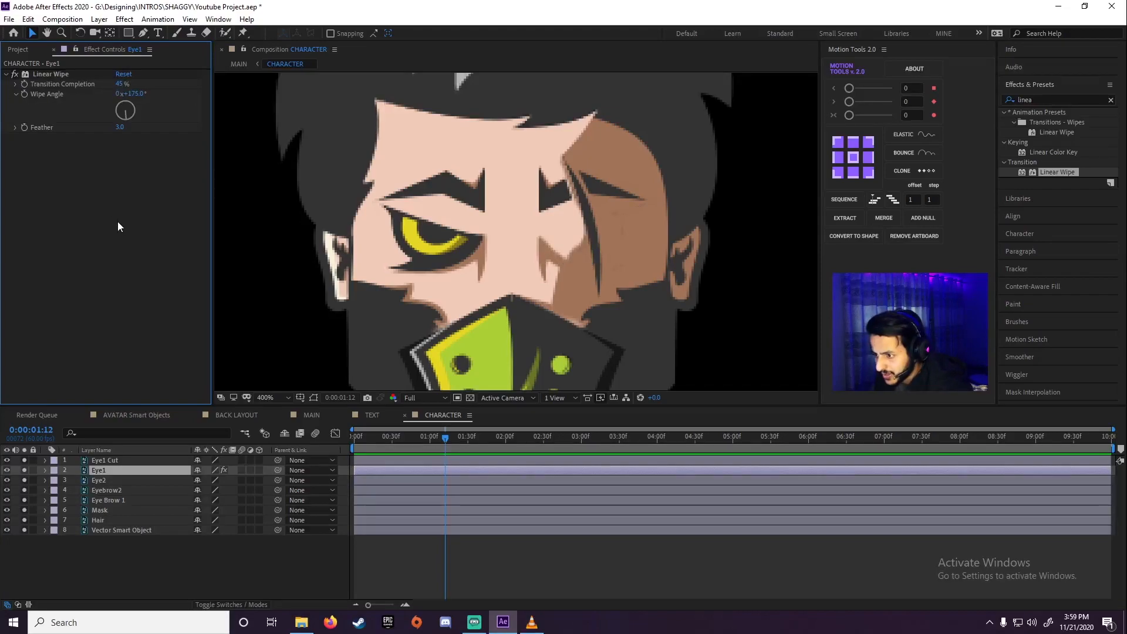
left_click(120, 84)
type("40")
key("Return")
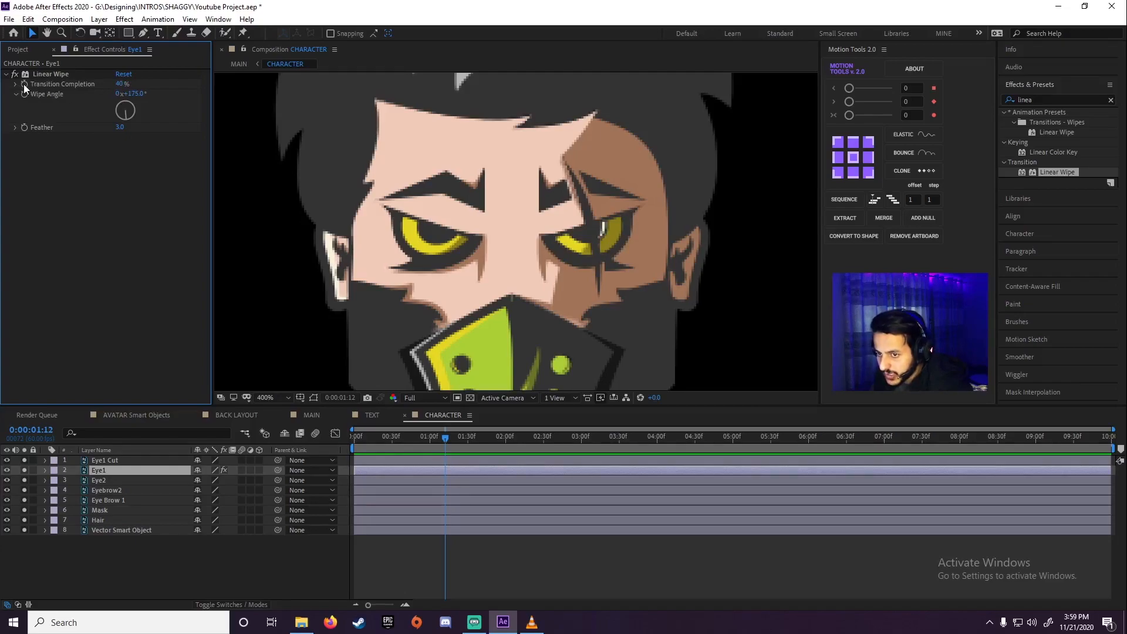
Keyframe Eye1's Transition Completion at 40% on 0:00:01:12 and at 45% on 0:00:01:27
left_click(23, 85)
left_click_drag(446, 442, 464, 442)
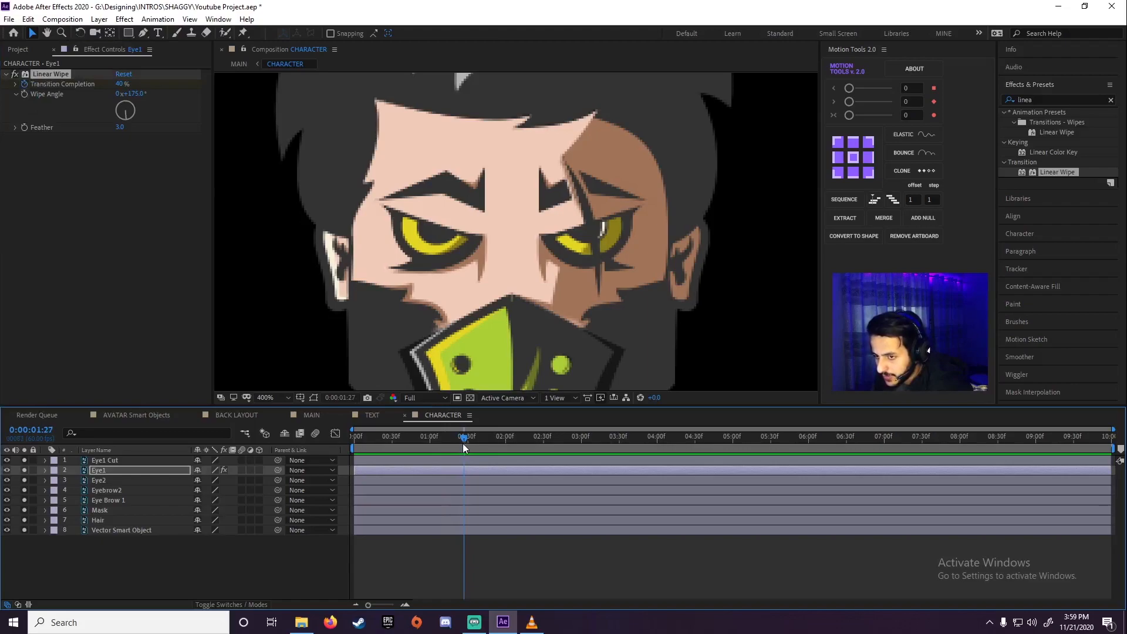
left_click_drag(120, 86, 146, 192)
left_click(163, 215)
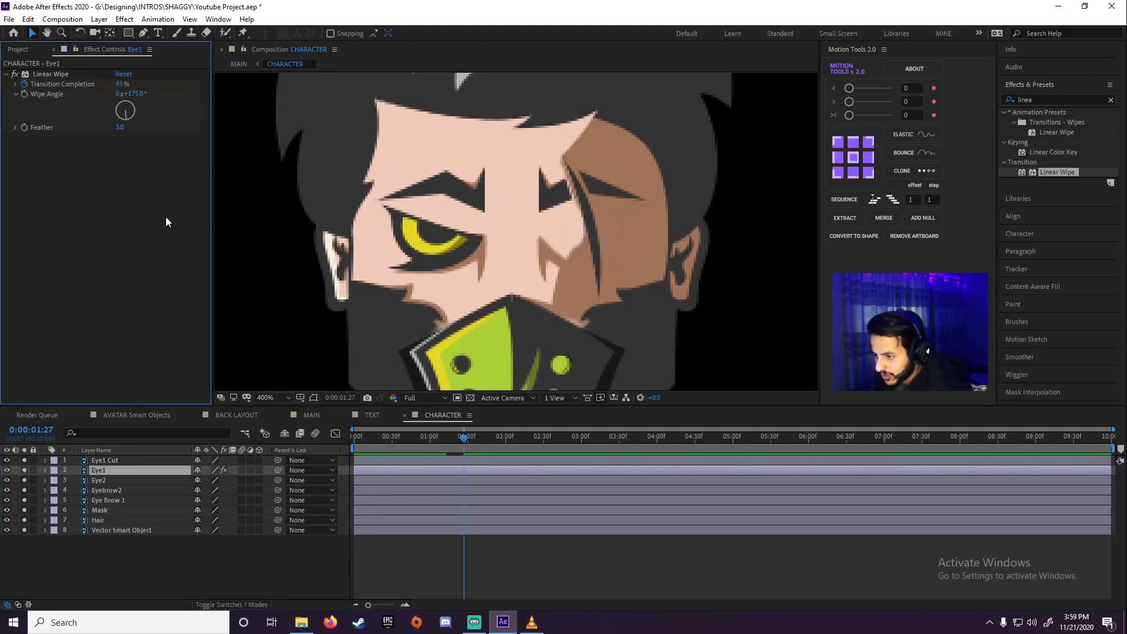
Reveal Eye1's keyframes and copy the first 40% keyframe to 0:00:01:41 to reopen the eye
left_click_drag(463, 439, 424, 442)
key("u")
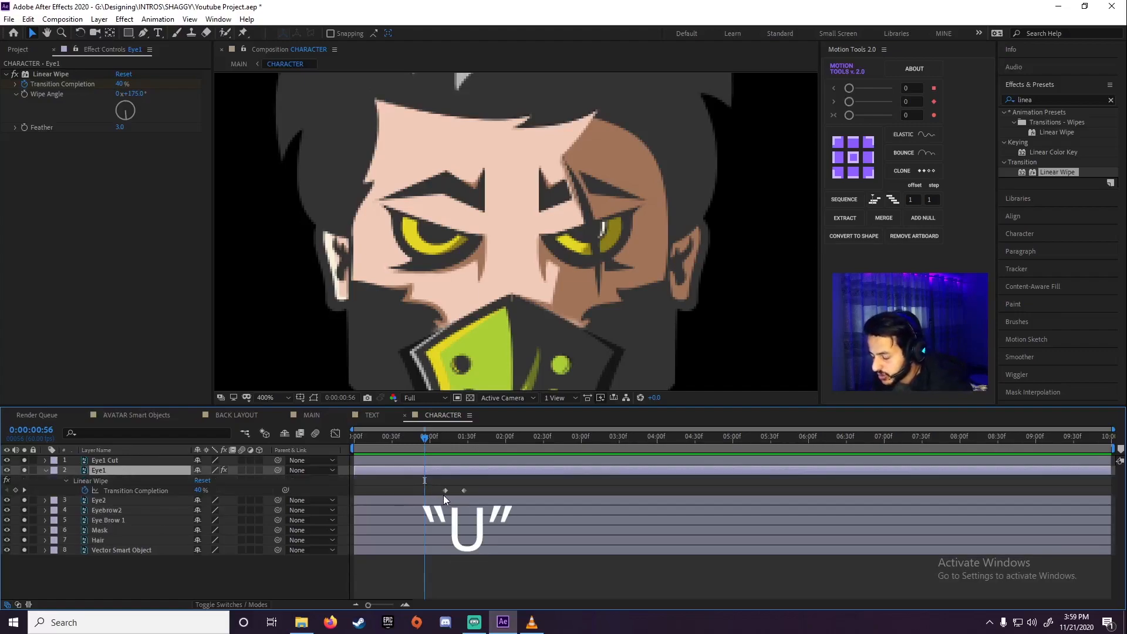
left_click_drag(438, 437, 481, 444)
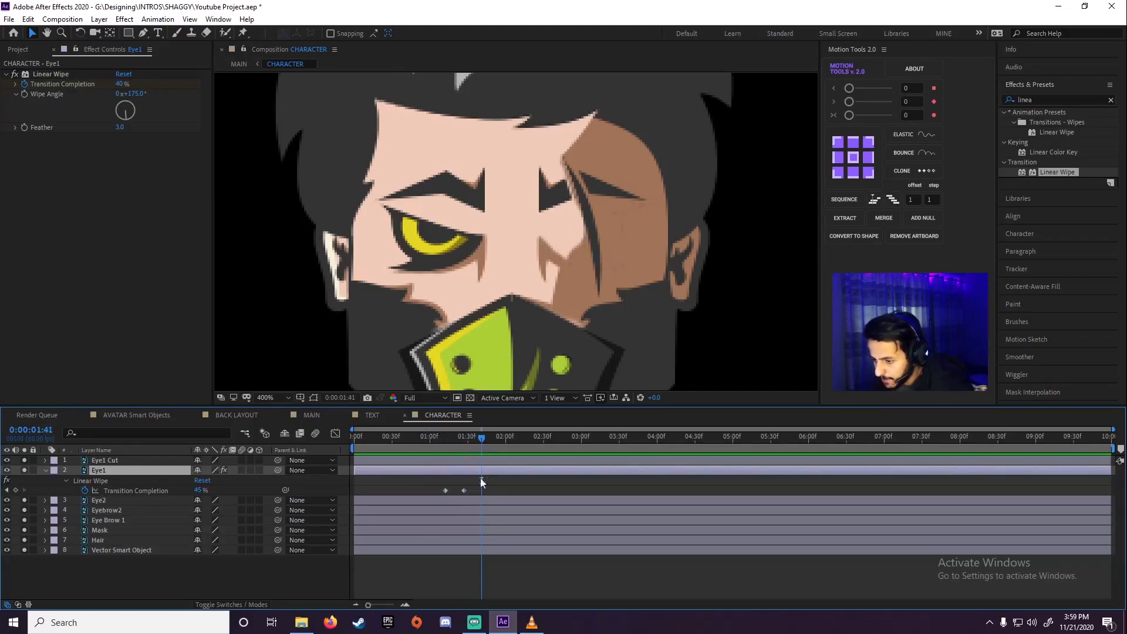
left_click_drag(452, 486, 438, 496)
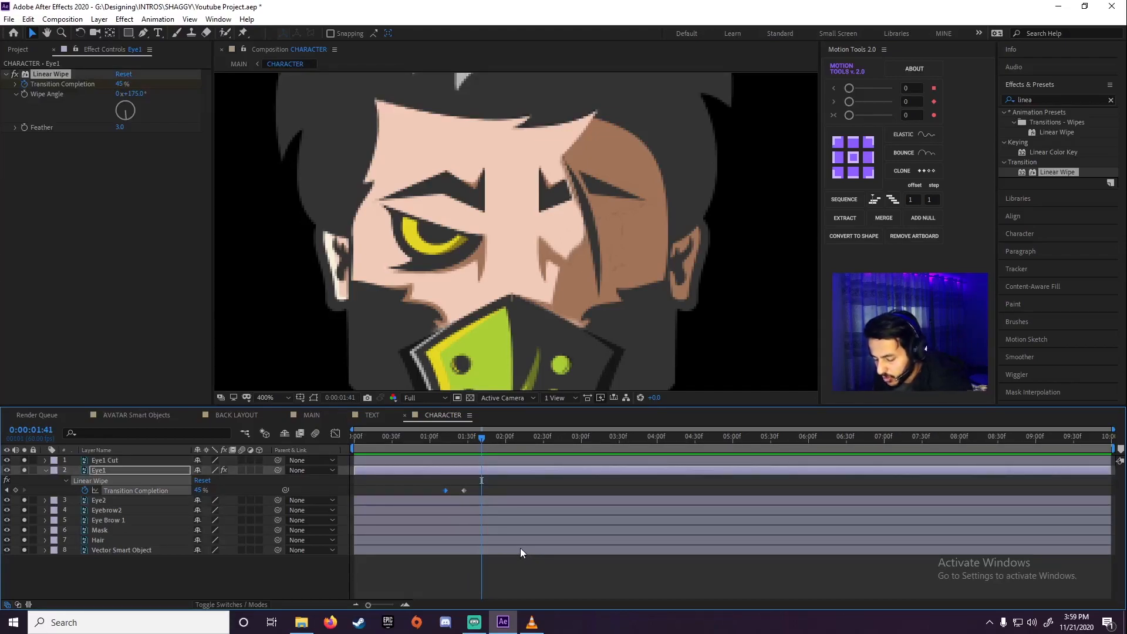
key("ctrl+v")
Preview the blink, duplicate its three keyframes starting at 0:00:02:00, and preview the double blink
left_click_drag(464, 443, 505, 436)
key("space")
key("space")
key("space")
key("space")
left_click_drag(492, 477, 428, 494)
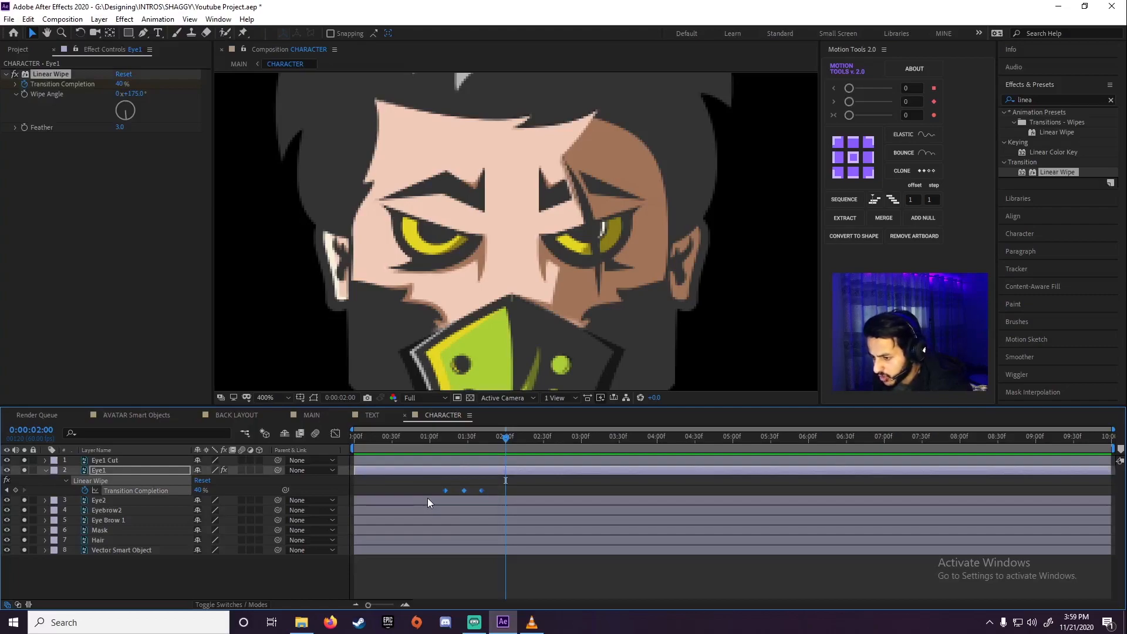
key("ctrl+c")
key("ctrl+v")
left_click_drag(498, 442, 417, 447)
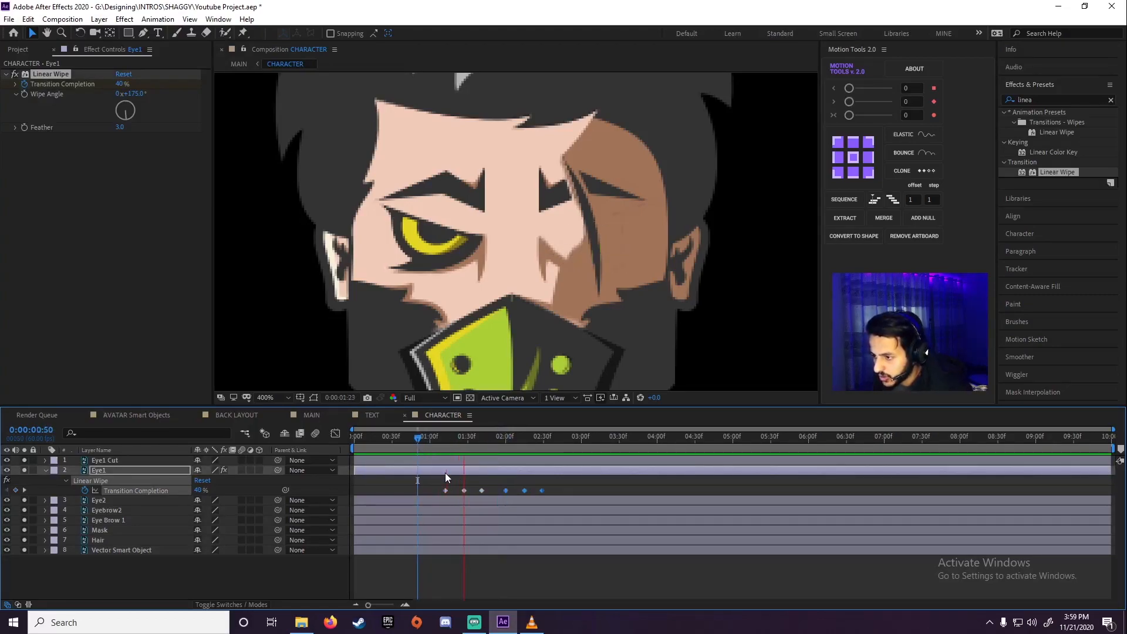
key("space")
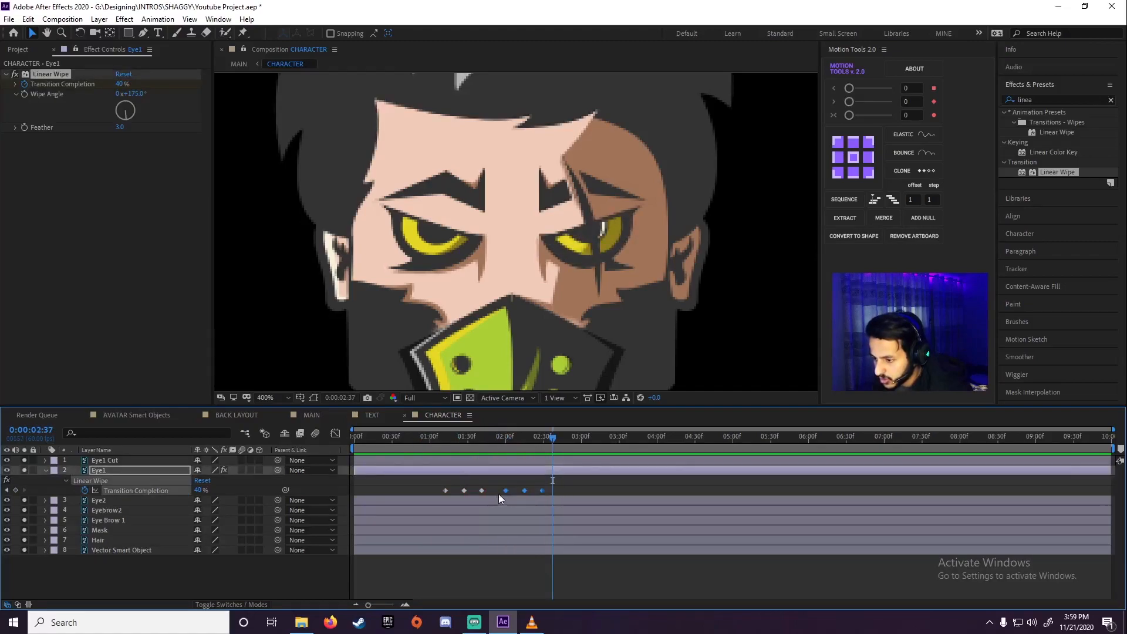
Shift the second blink's three keyframes earlier so the last falls at 0:00:02:18, and preview the timing
left_click_drag(540, 491, 529, 493)
left_click_drag(469, 440, 423, 443)
key("space")
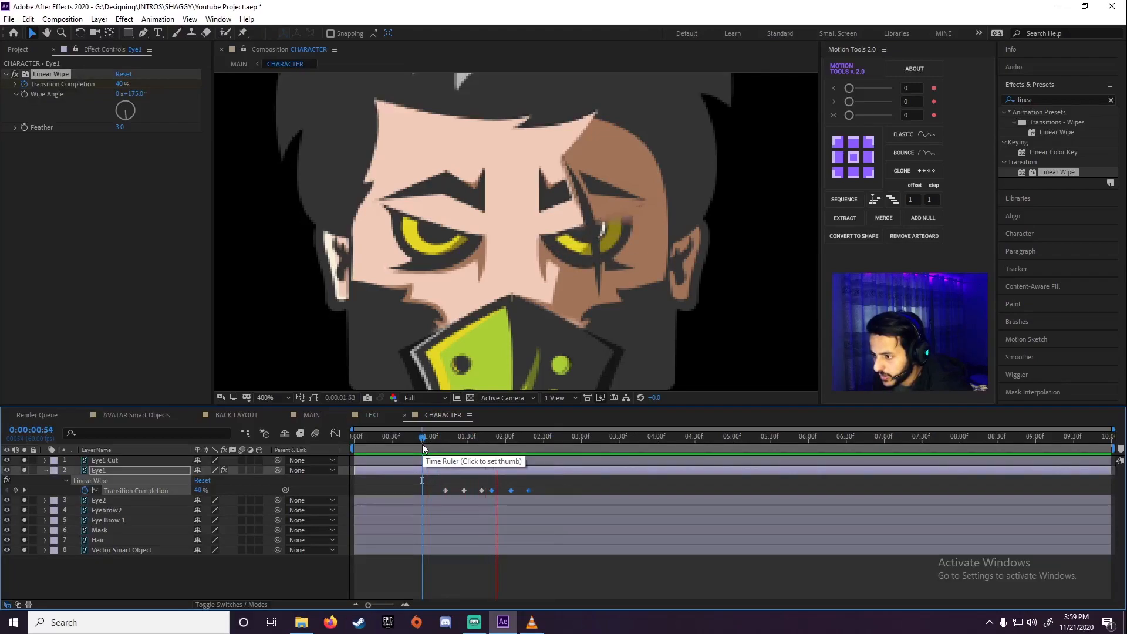
Compress all six Transition Completion keyframes proportionally so the last falls at about 0:00:01:54, and preview the faster blinks
left_click_drag(553, 480, 406, 493)
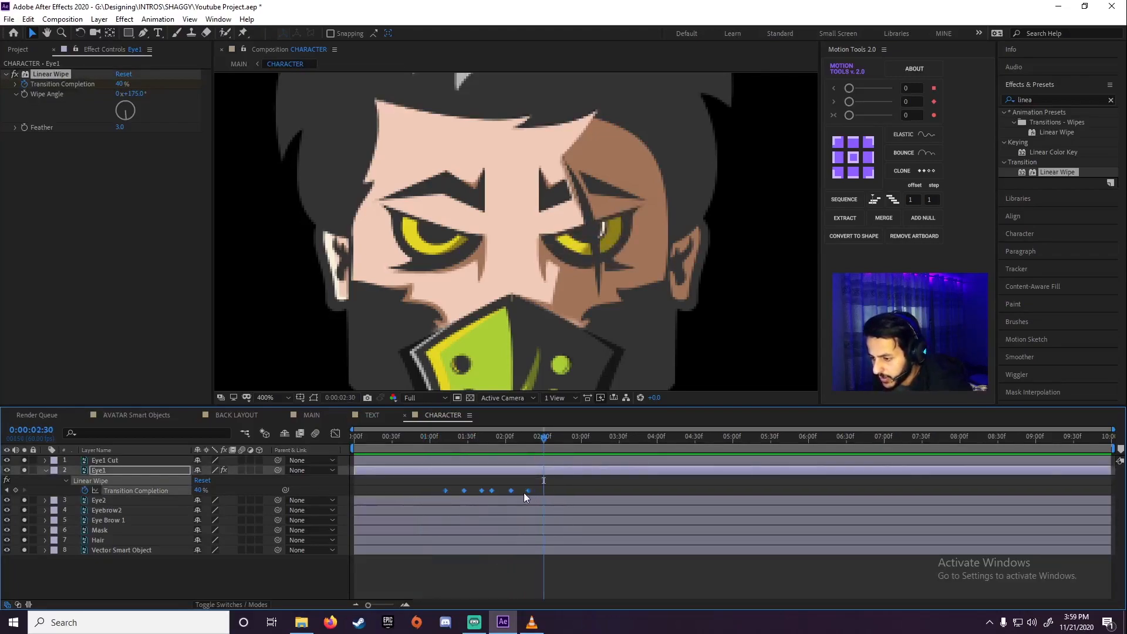
mouse_move(528, 492)
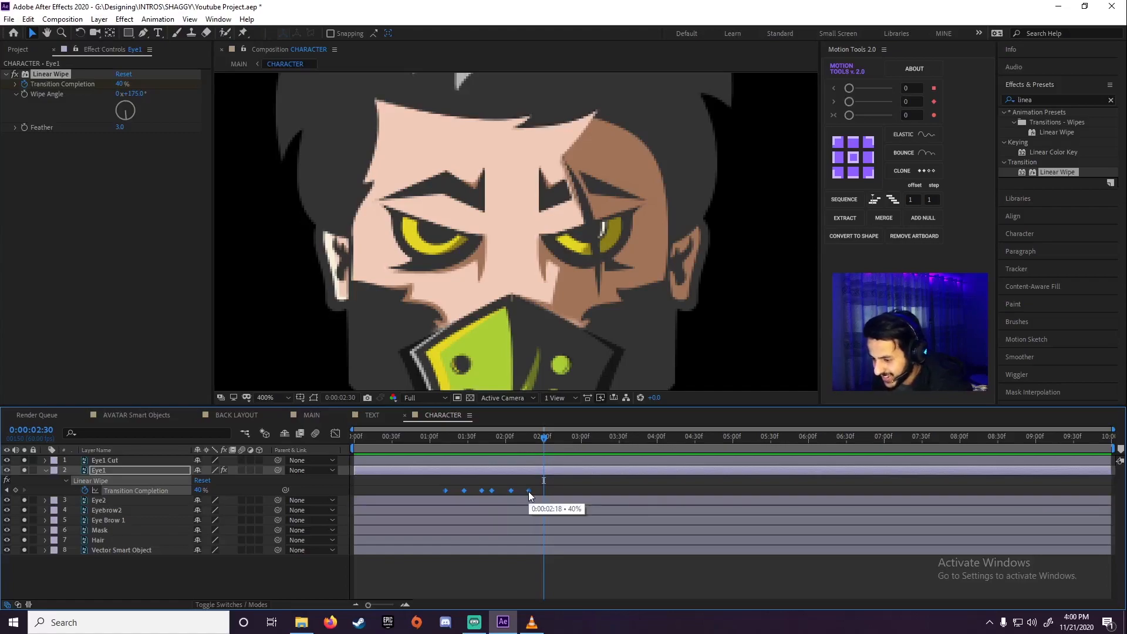
left_click_drag(530, 492, 499, 496)
left_click(418, 437)
key("space")
left_click(430, 446)
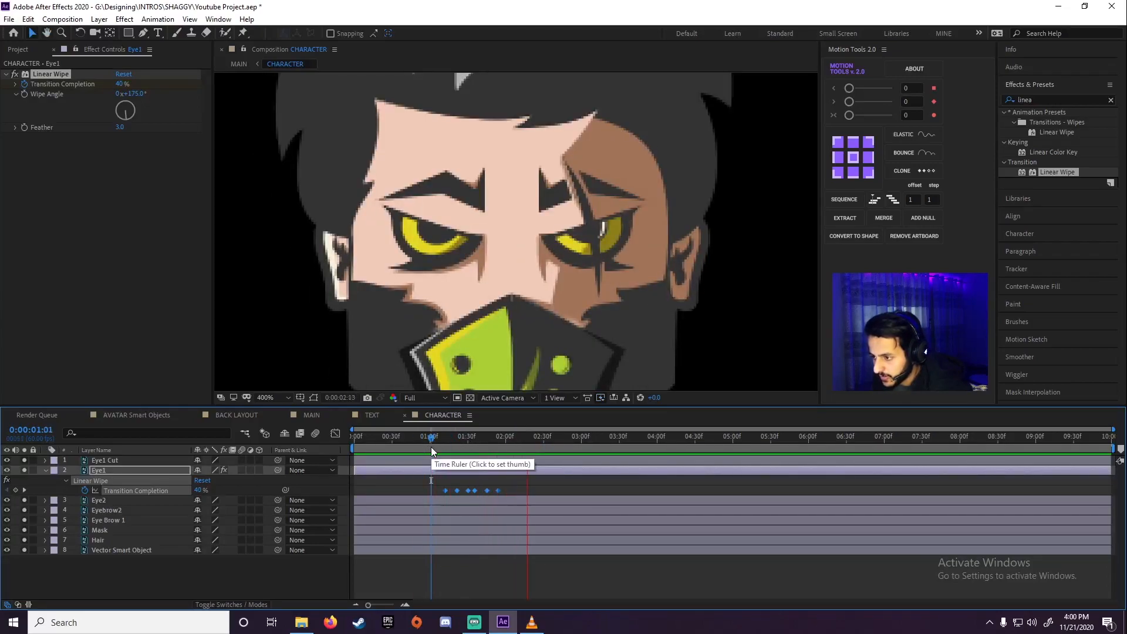
key("space")
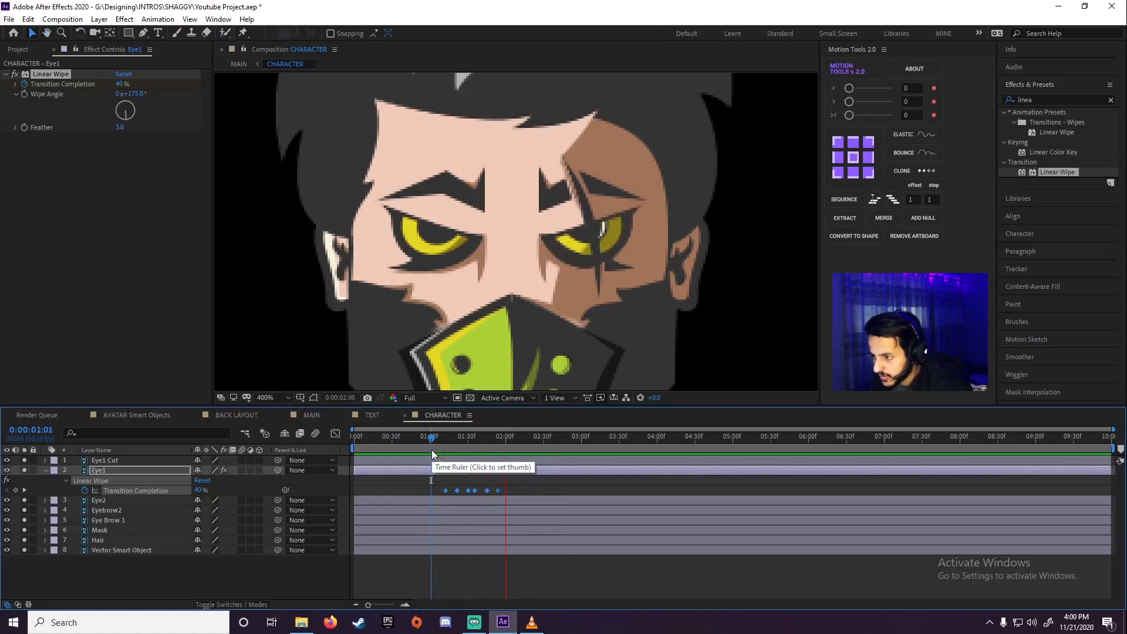
Preview the blinking again, set the playhead to 0:00:01:06 and collapse the Eye1 layer's properties
left_click_drag(456, 443, 435, 449)
key("space")
key("space")
left_click(438, 442)
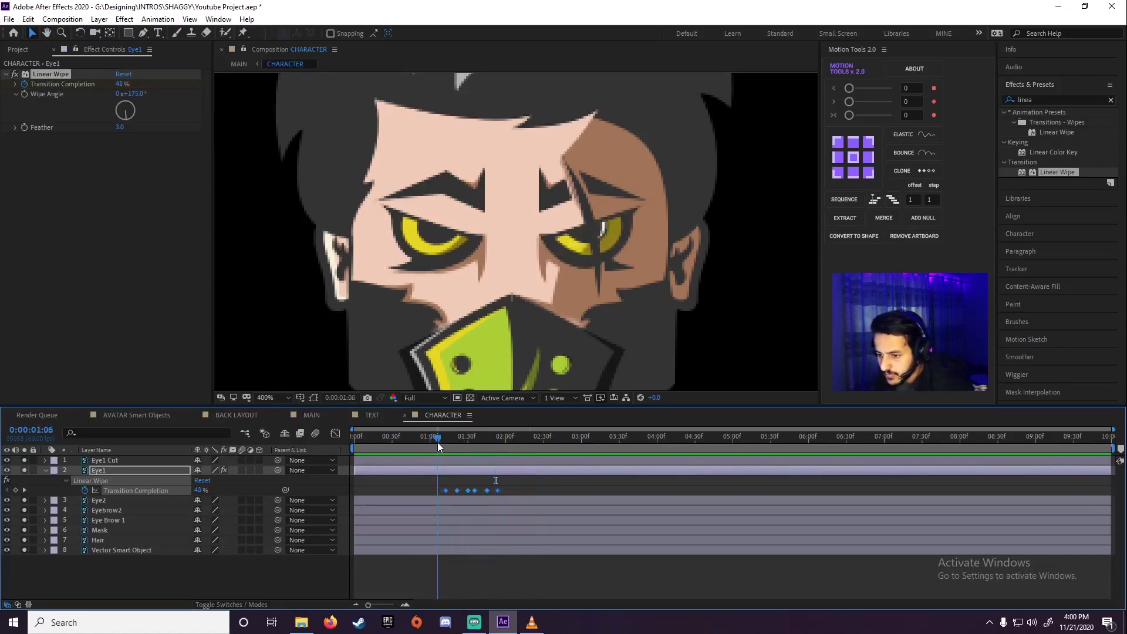
left_click(65, 480)
left_click(45, 470)
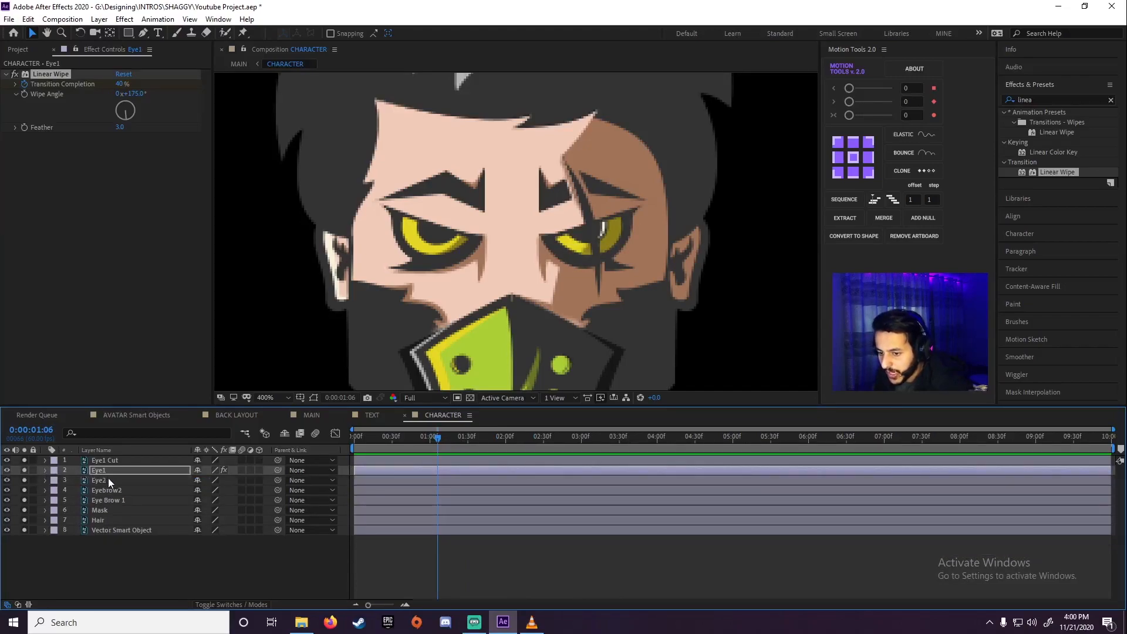
Copy the animated Linear Wipe effect from the Eye1 layer to the Eye2 layer
left_click(112, 481)
left_click(101, 471)
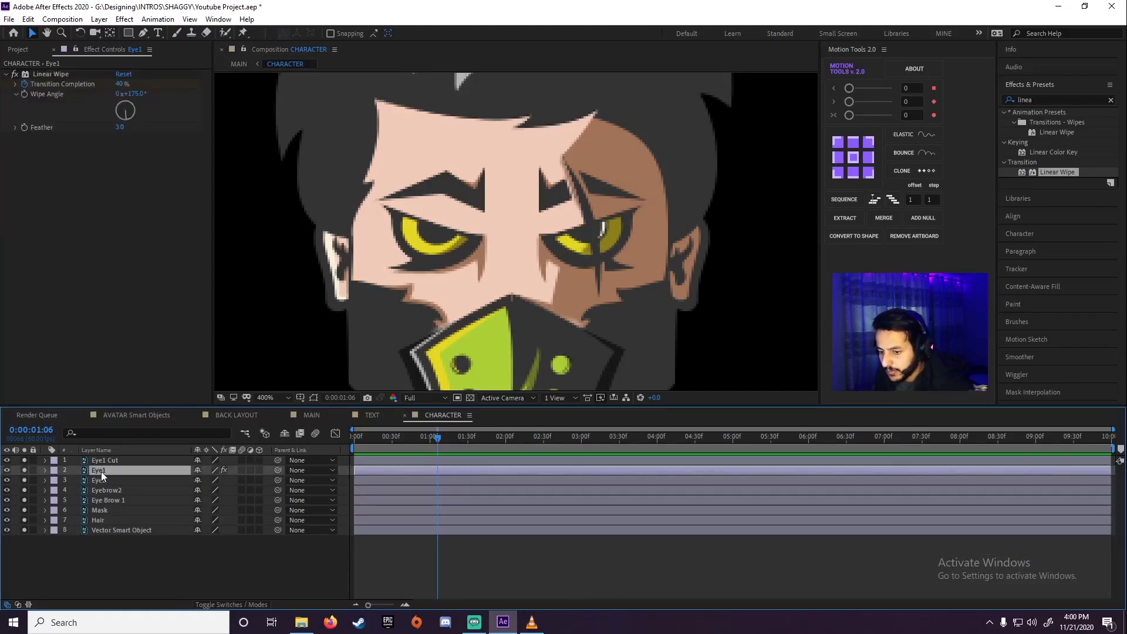
left_click(44, 75)
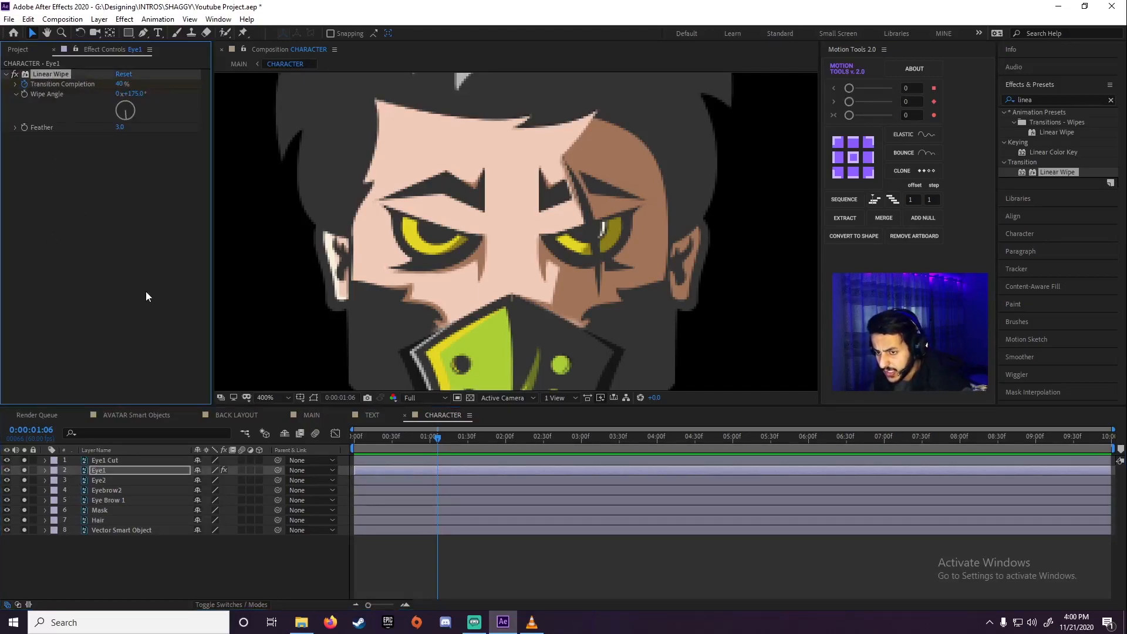
left_click(101, 481)
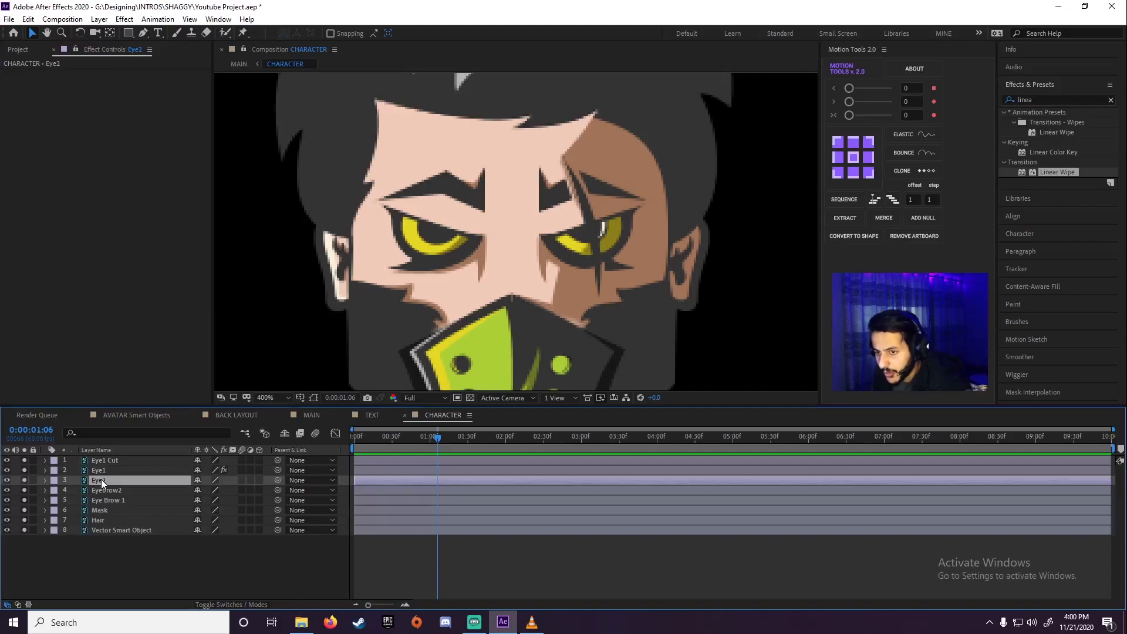
key("ctrl+v")
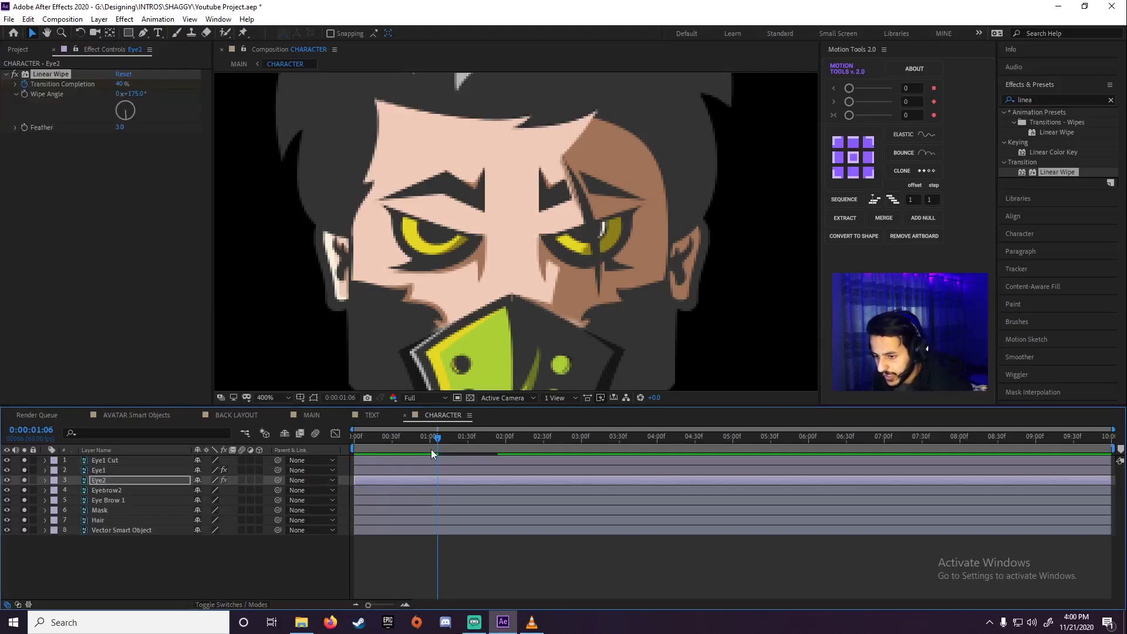
Reveal both eye layers' keyframes and shift Eye1's Transition Completion keyframes to start at 0:00:01:06, in line with Eye2's
key("u")
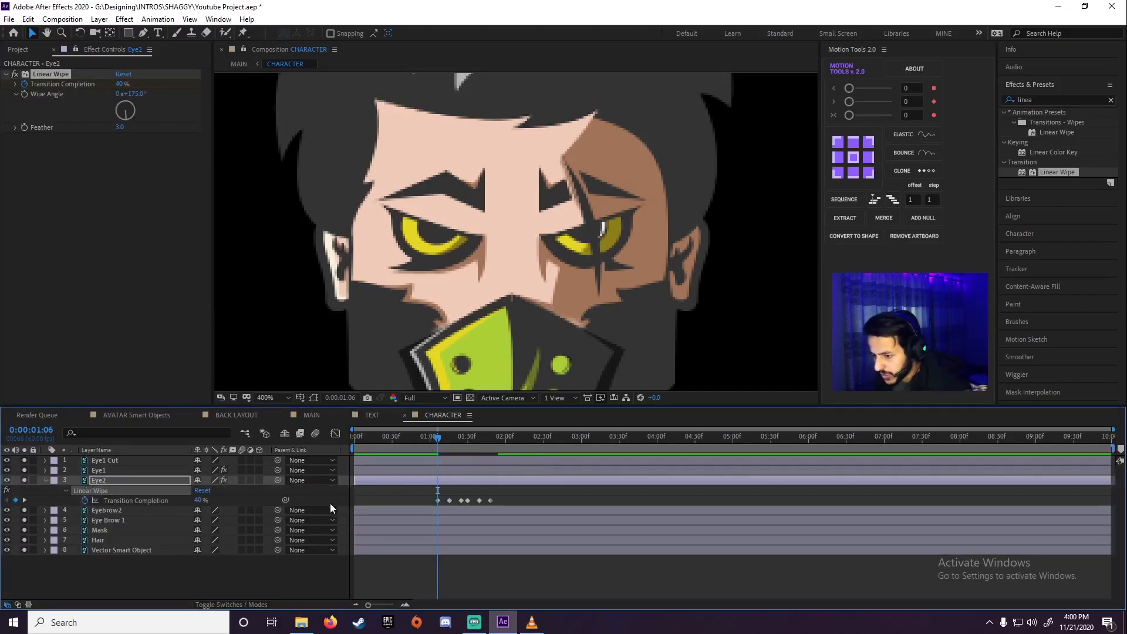
left_click(100, 471)
key("u")
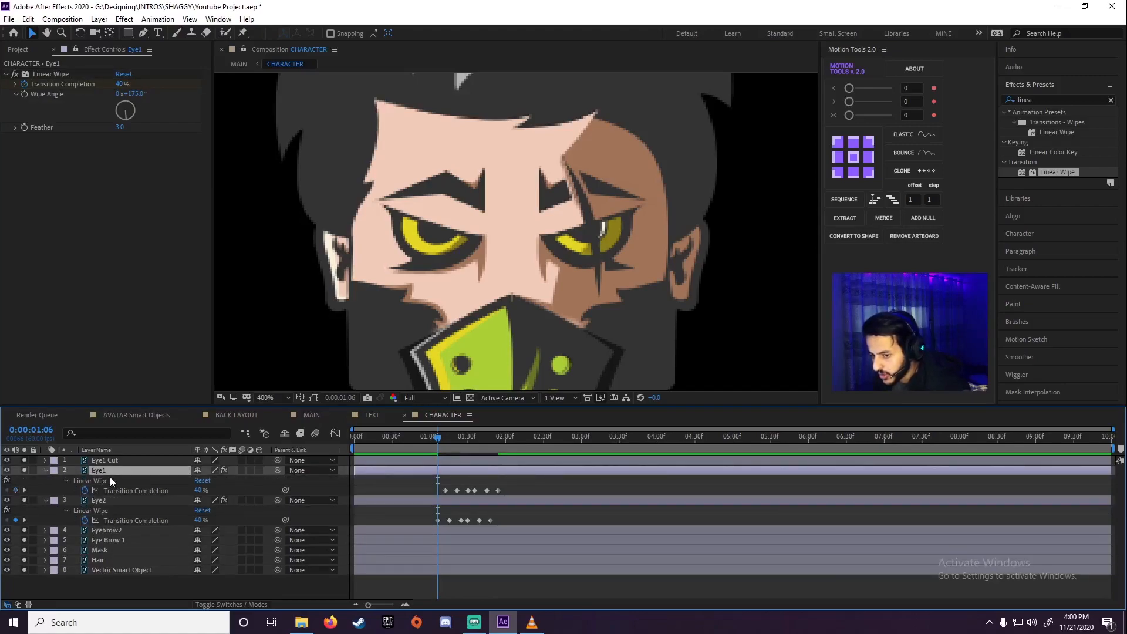
left_click_drag(515, 485, 436, 491)
Preview both eyes' double blink several times, starting just before the first Transition Completion keyframes
key("space")
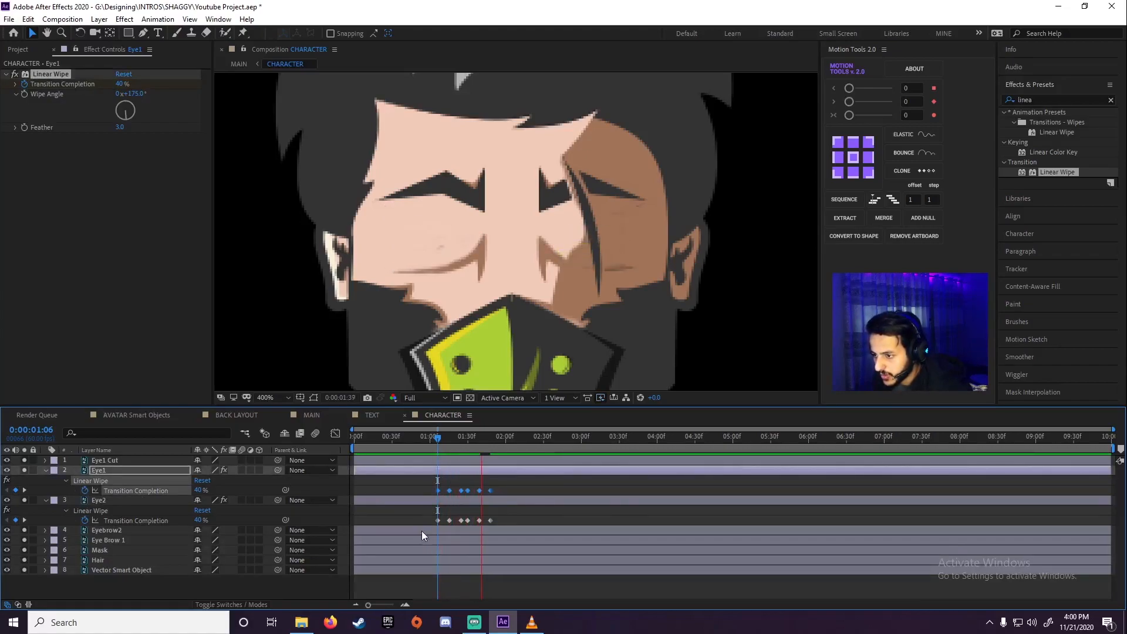
left_click(426, 437)
left_click_drag(425, 440, 471, 458)
left_click(421, 453)
key("space")
left_click(427, 452)
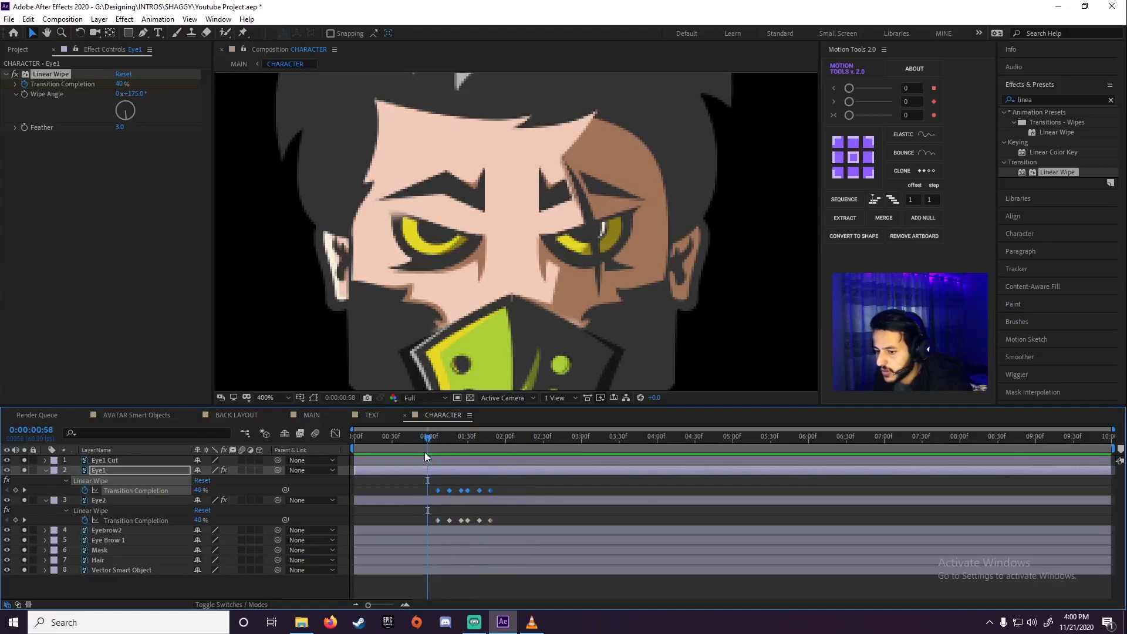
key("space")
left_click_drag(442, 444, 421, 446)
key("space")
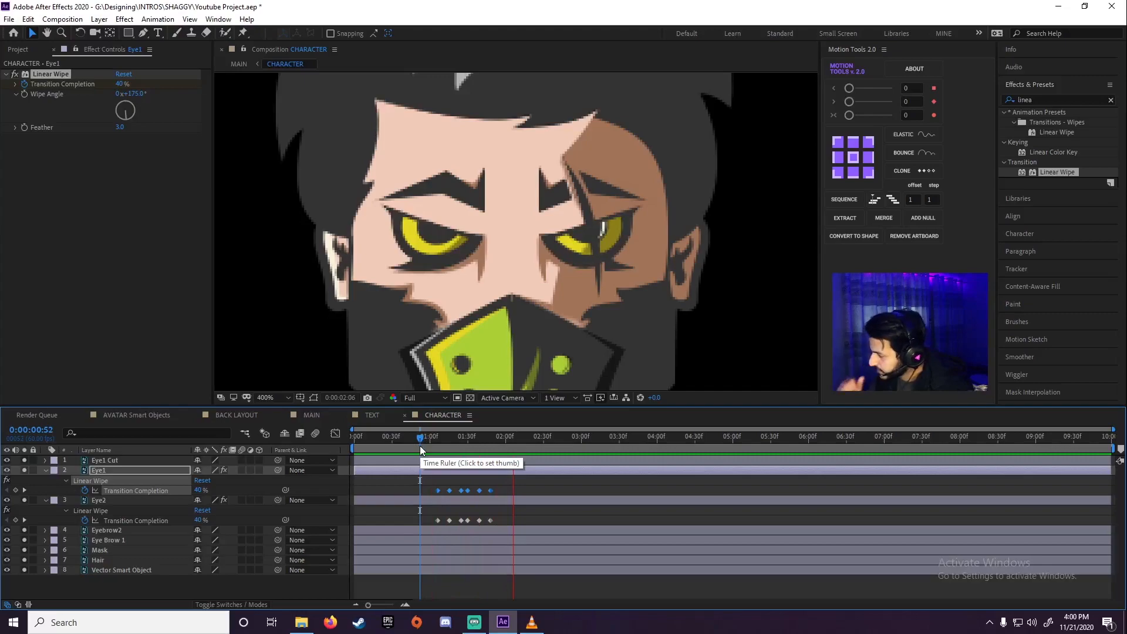
left_click(424, 436)
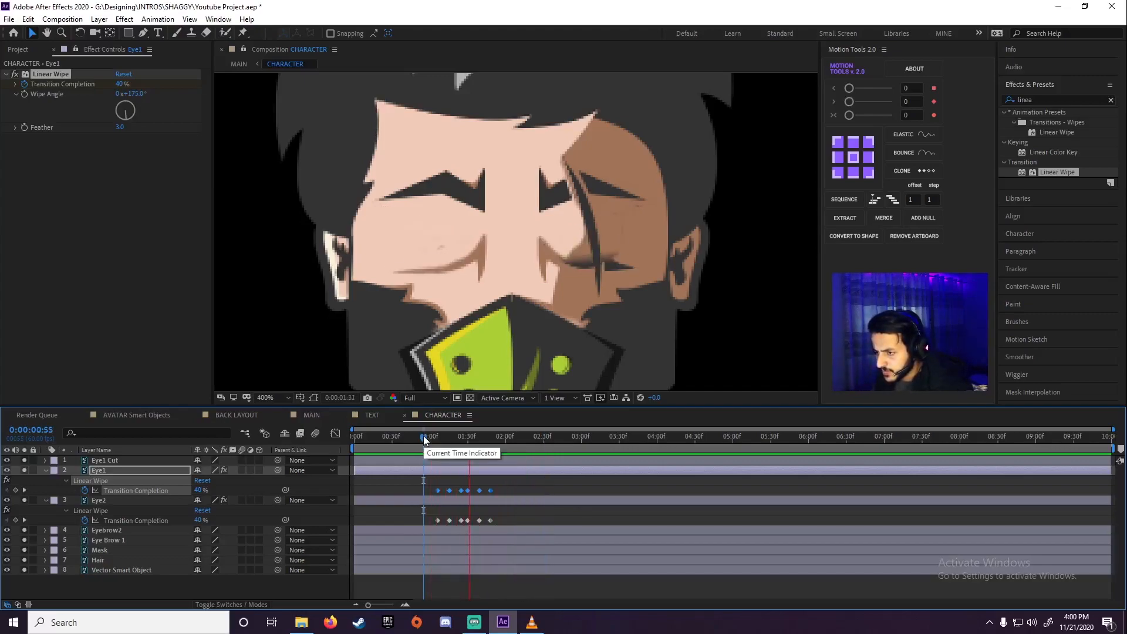
mouse_move(423, 435)
left_mouse_down()
mouse_move(445, 436)
mouse_move(432, 438)
left_mouse_up()
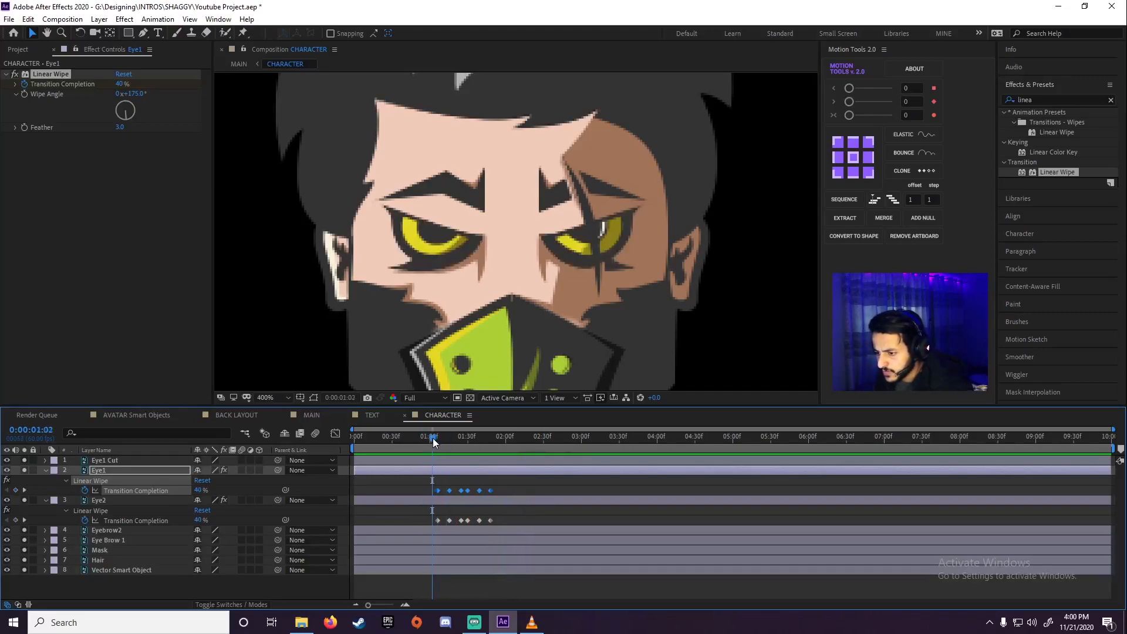
key("space")
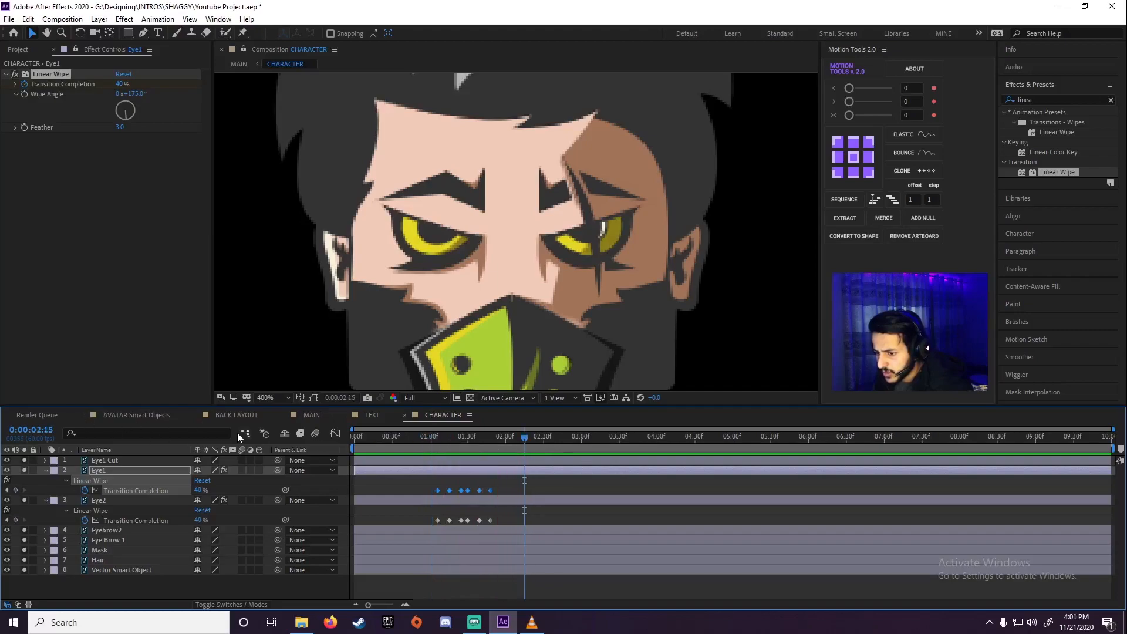
Preview the character's pop-up and blinking in the MAIN composition from about 0:00:00:25
left_click(313, 414)
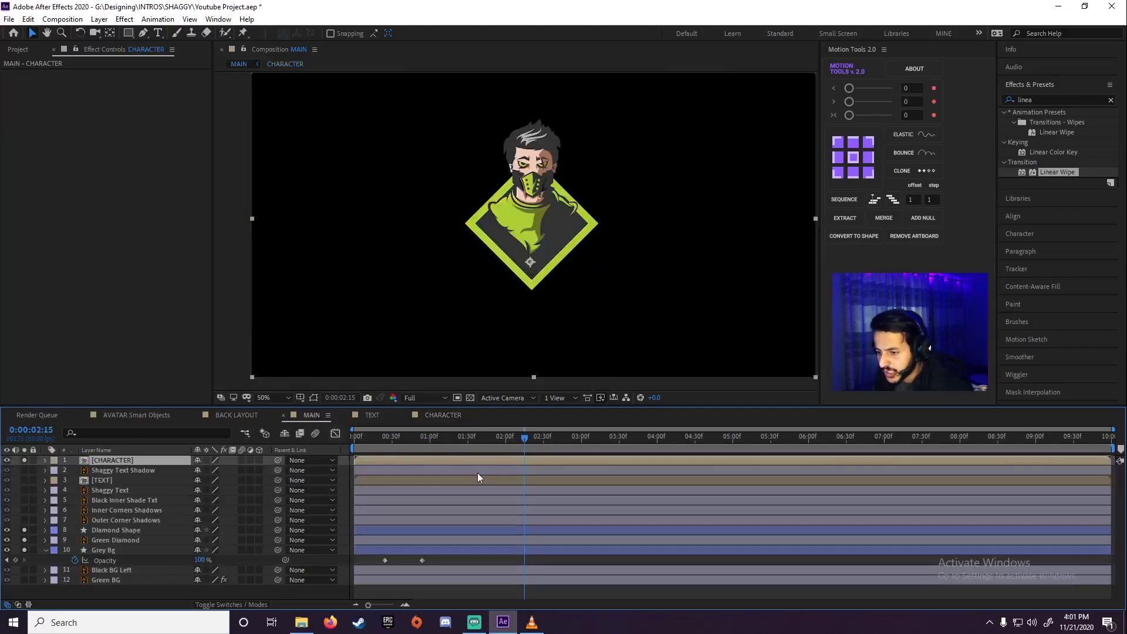
left_click_drag(470, 437, 385, 445)
key("space")
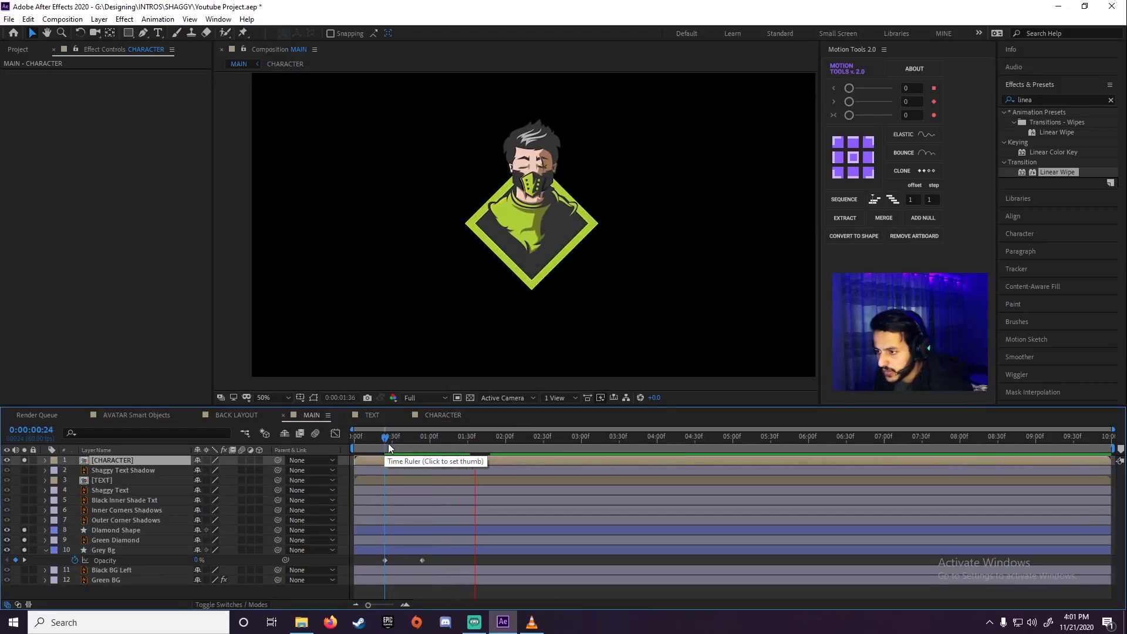
left_click(396, 449)
left_click(391, 447)
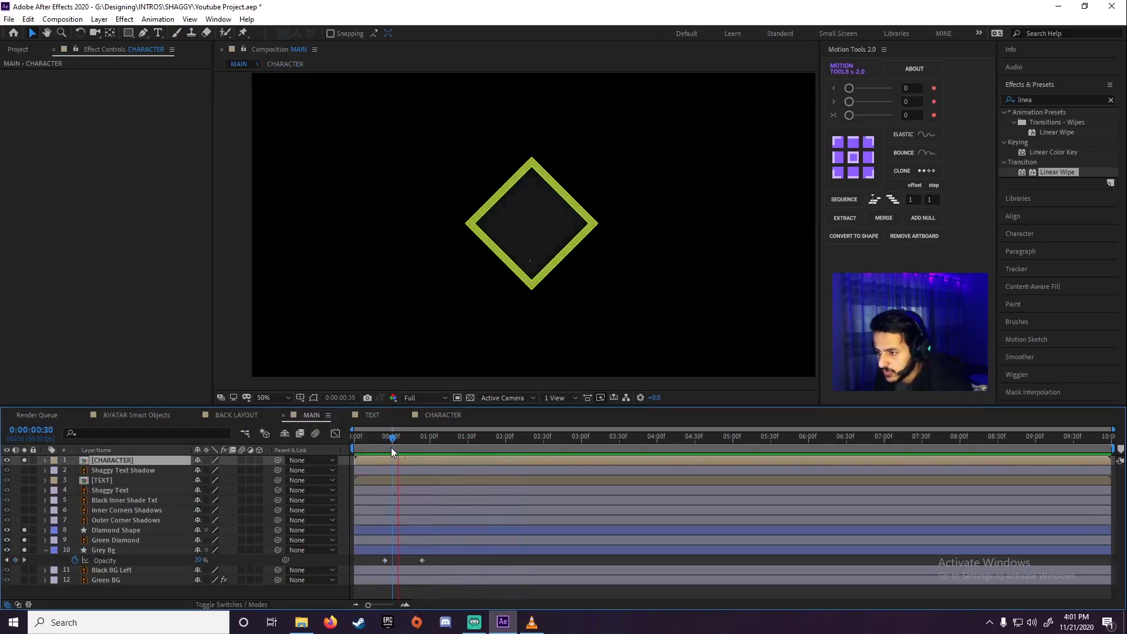
key("space")
left_click(386, 446)
key("space")
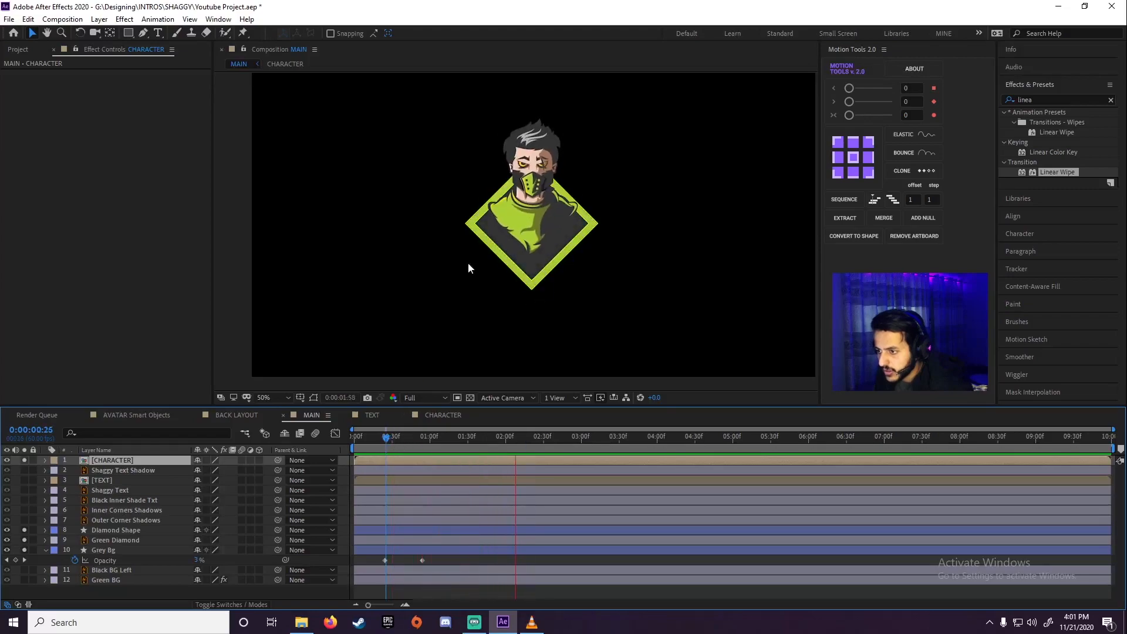
Shift both eyes' Transition Completion keyframes in CHARACTER earlier to start at 0:00:00:54, and preview the timing in the MAIN composition
double_click(131, 460)
left_click_drag(516, 490, 425, 525)
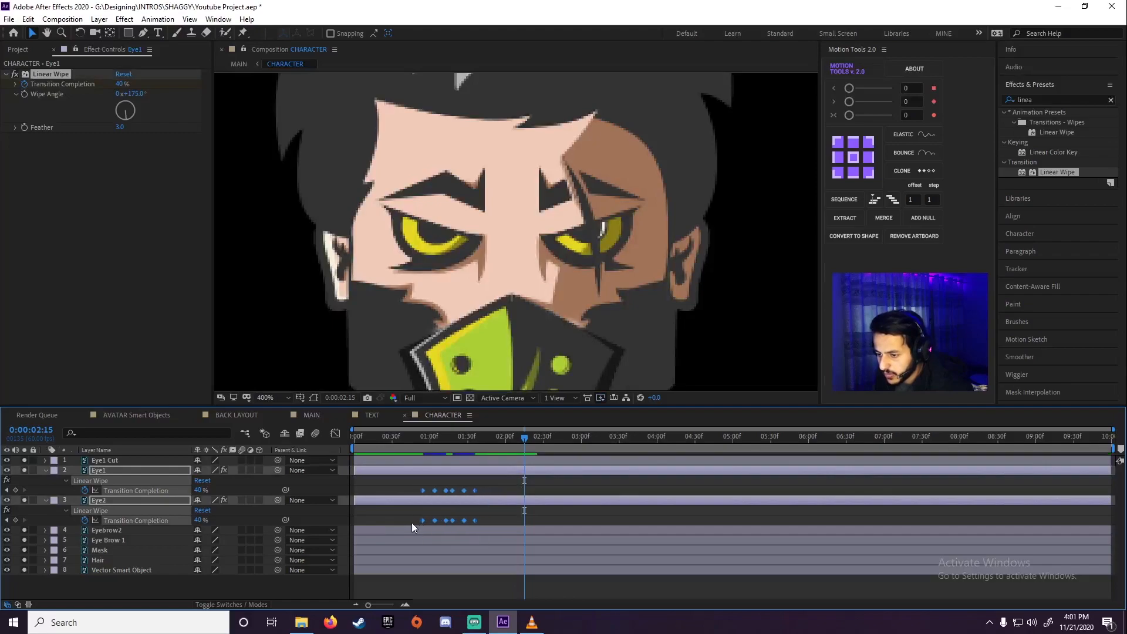
left_click(312, 416)
left_click(361, 438)
key("space")
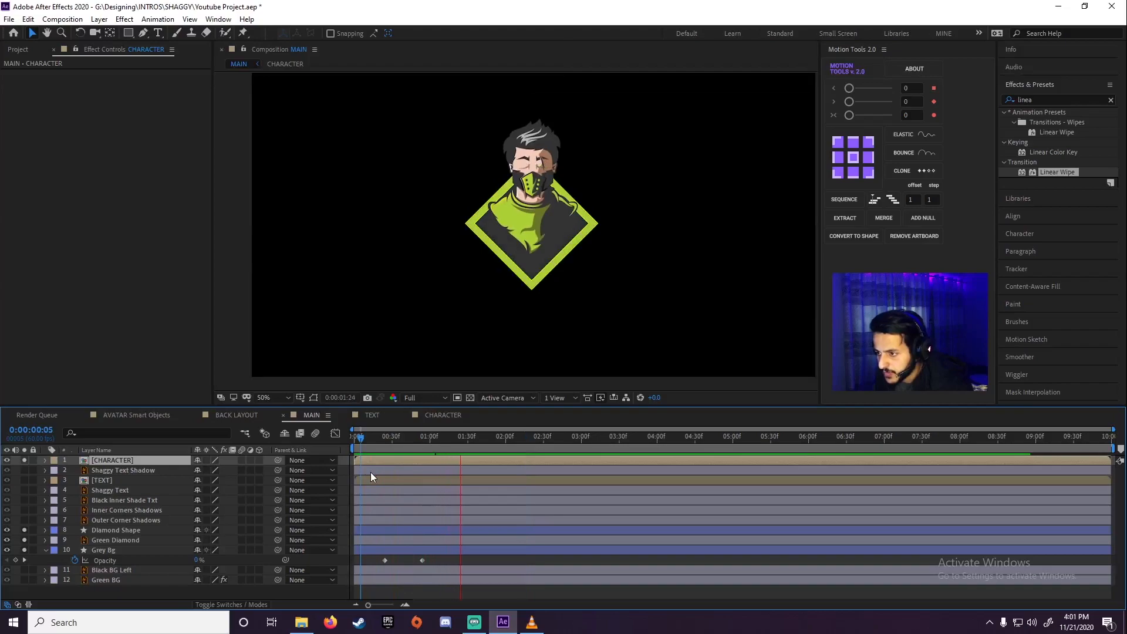
left_click_drag(411, 438, 383, 446)
key("space")
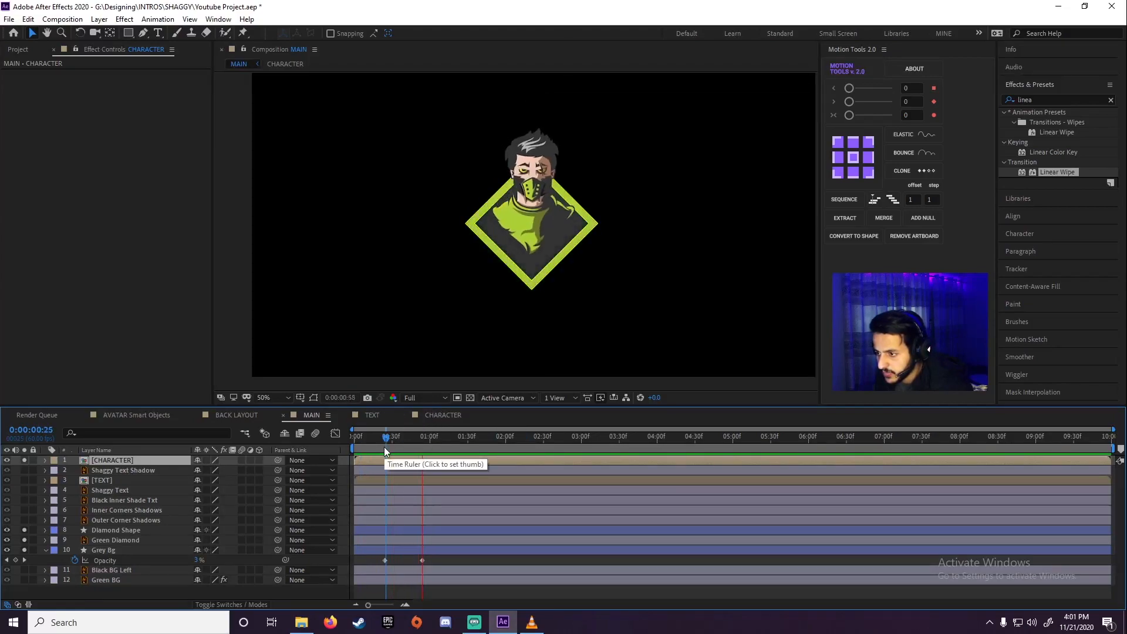
left_click(355, 449)
key("space")
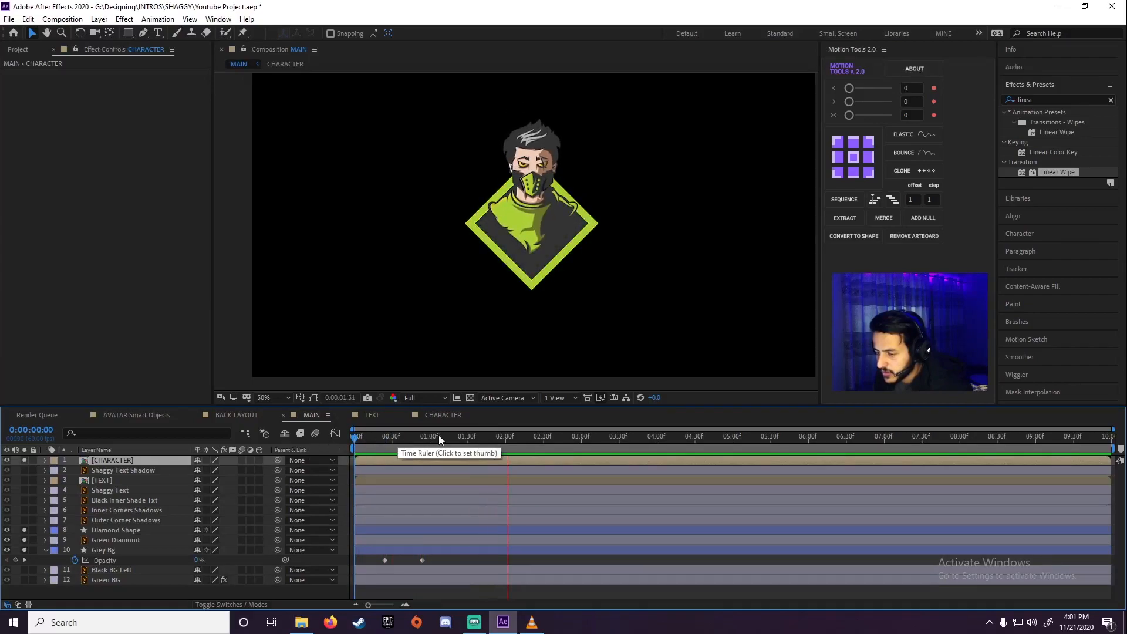
key("space")
key("space")
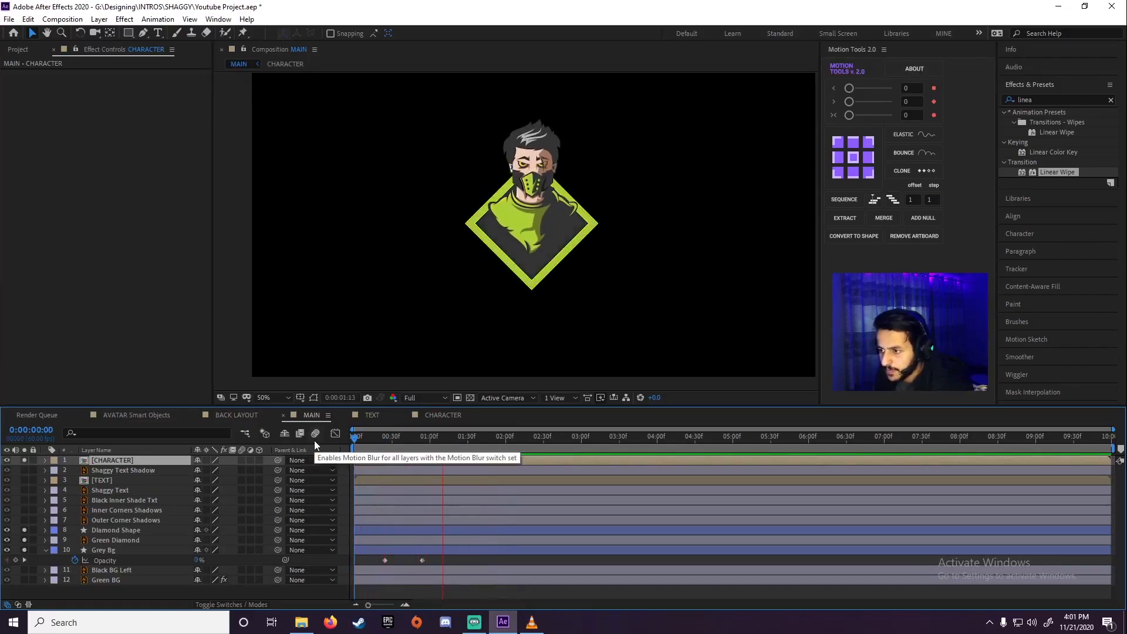
Preview the CHARACTER composition, then reveal only Eye2's Linear Wipe keyframes and set the playhead to its first keyframe at 0:00:00:54
left_click(132, 460)
double_click(118, 460)
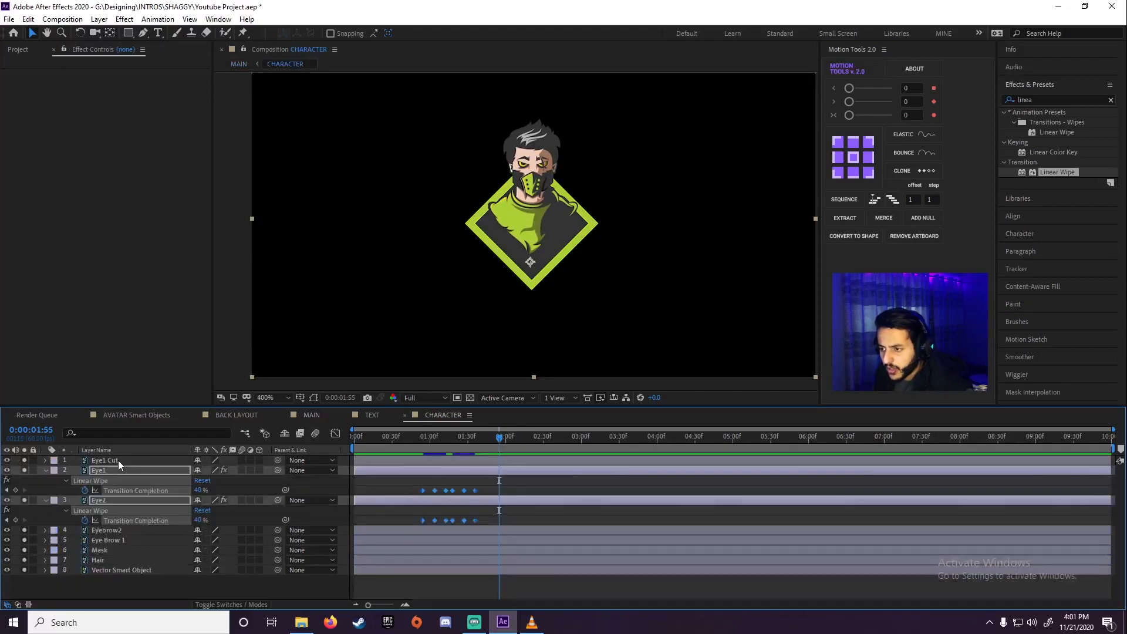
left_click(355, 446)
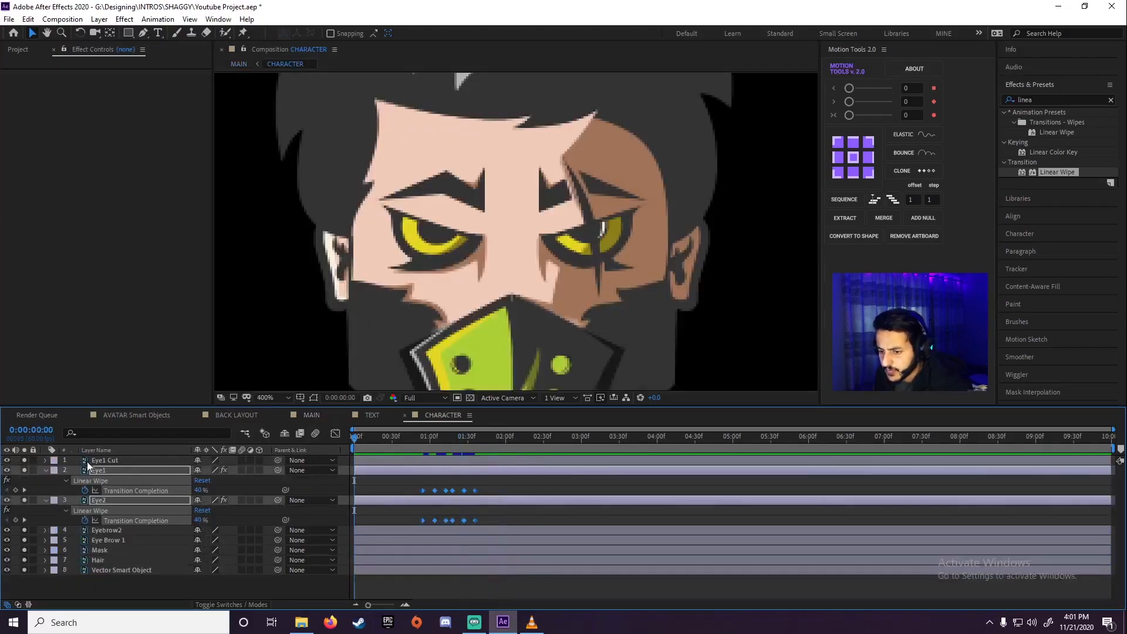
left_click(45, 470)
left_click(212, 543)
key("space")
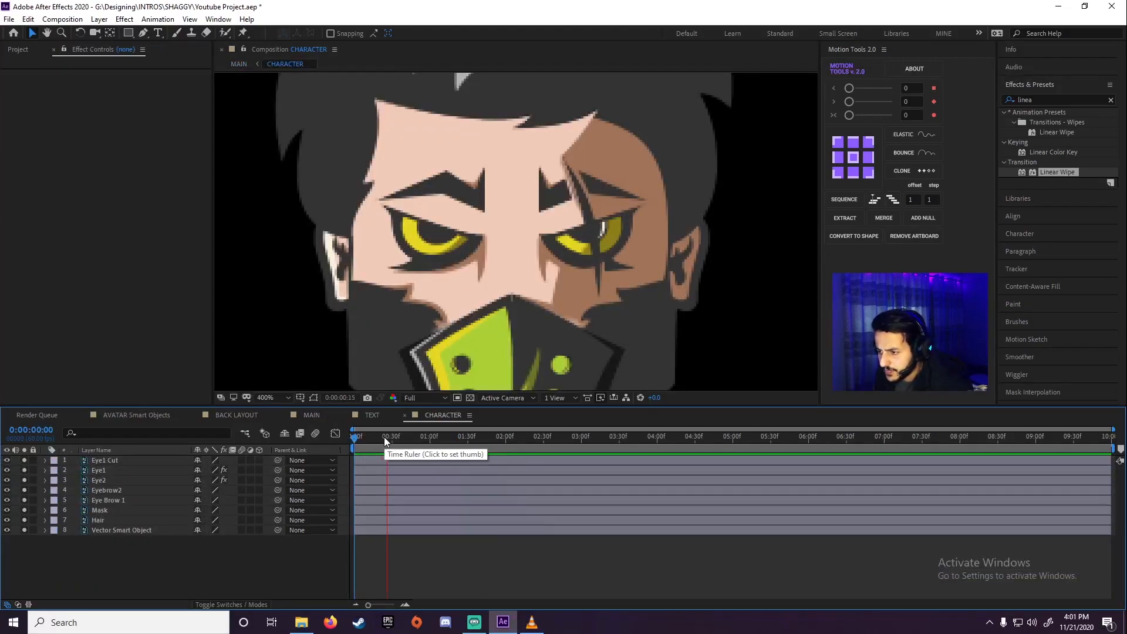
left_click(131, 480)
key("u")
left_click_drag(427, 457, 422, 457)
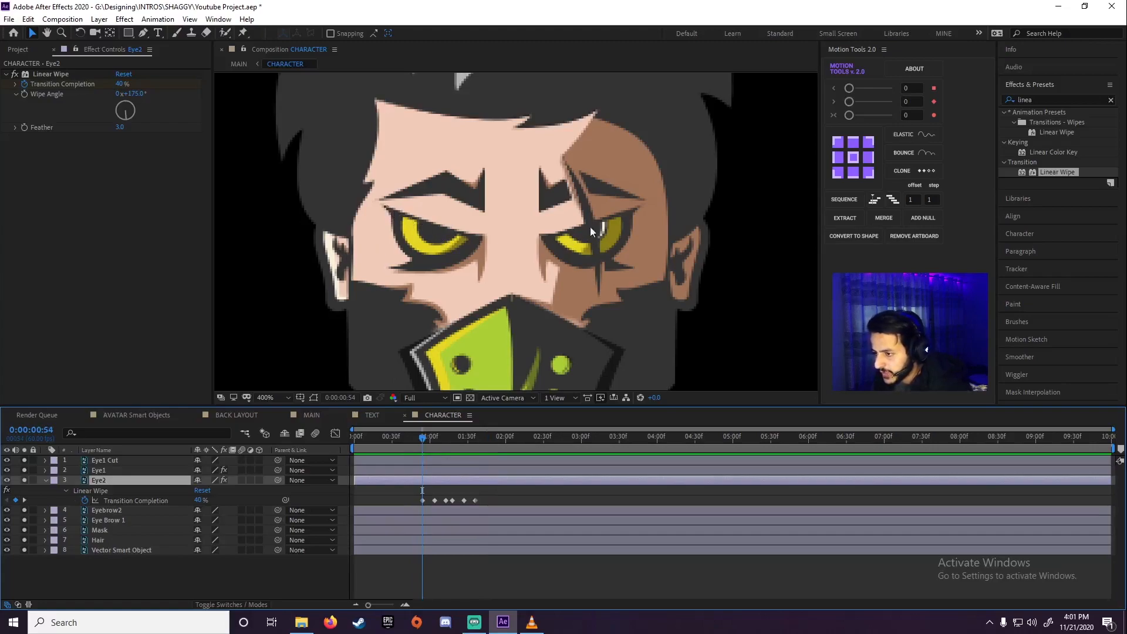
Set the Eye2 layer's Linear Wipe angle to 183° and preview the blink
left_click(118, 472)
left_click(112, 481)
left_click(112, 473)
left_click(108, 479)
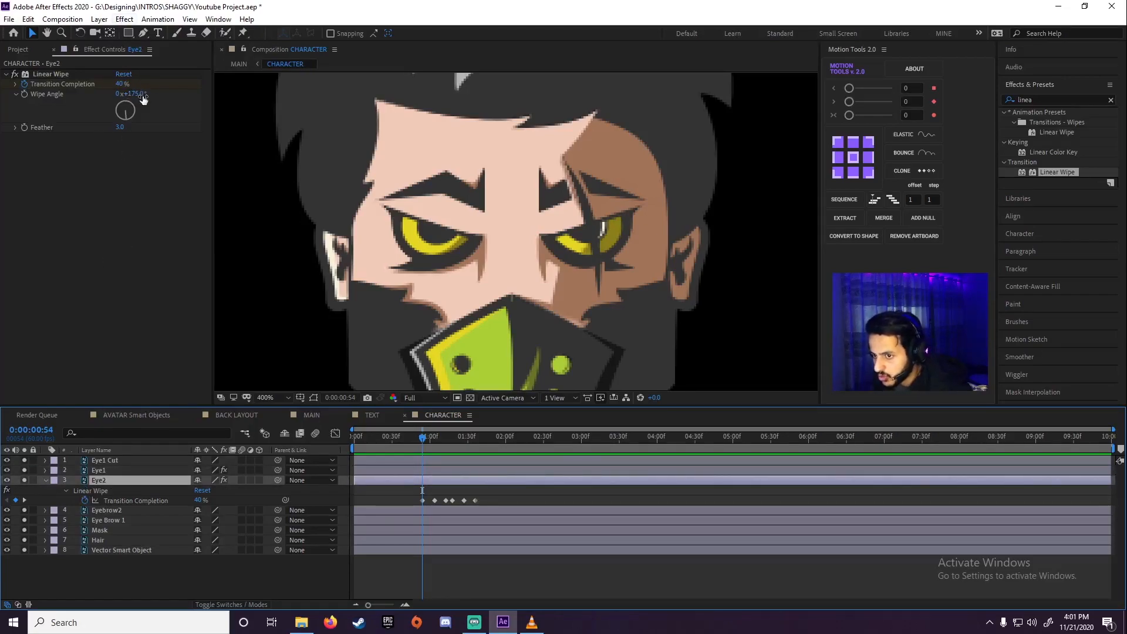
left_click_drag(132, 93, 144, 94)
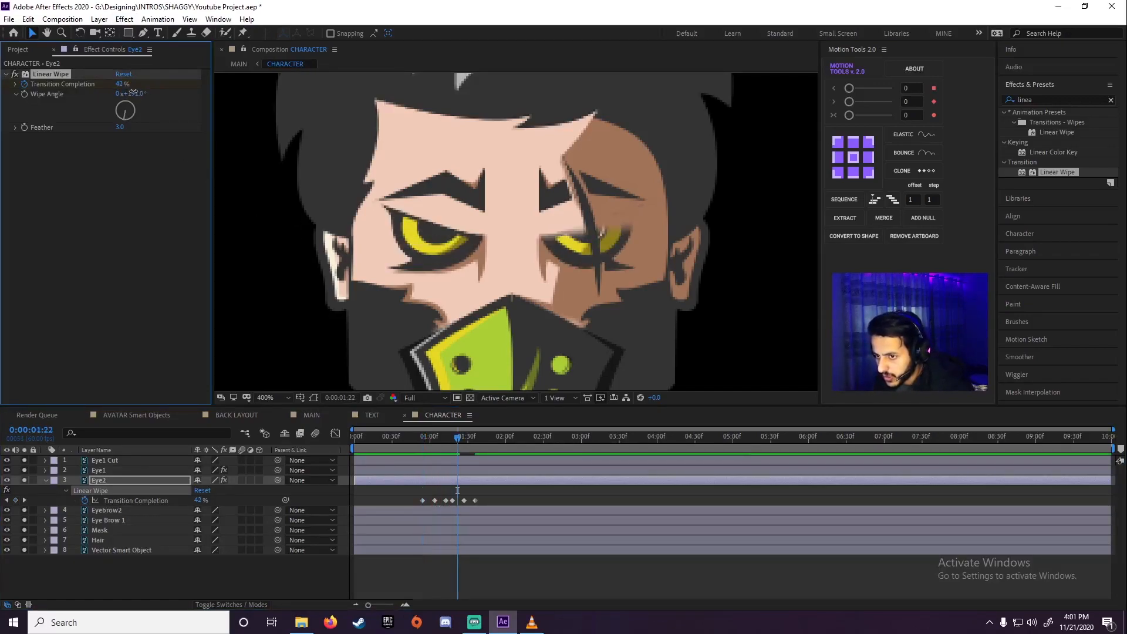
left_click_drag(133, 92, 130, 93)
key("space")
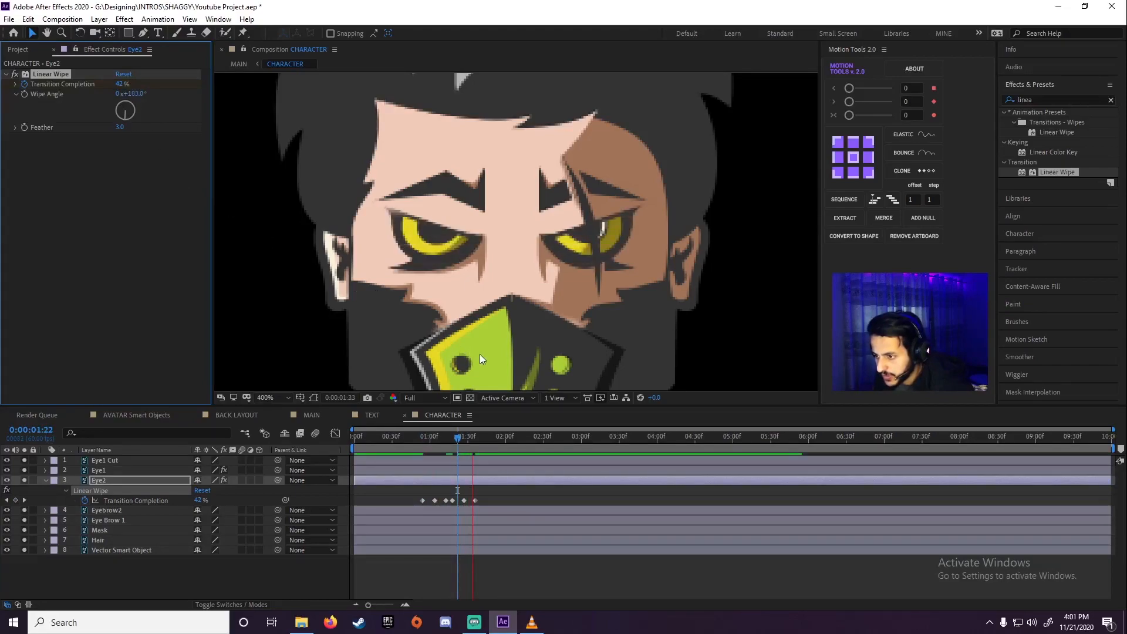
key("space")
Return to the MAIN composition and preview the intro from the start, stopping at 0:00:01:41
left_click_drag(438, 448, 385, 459)
left_click(153, 415)
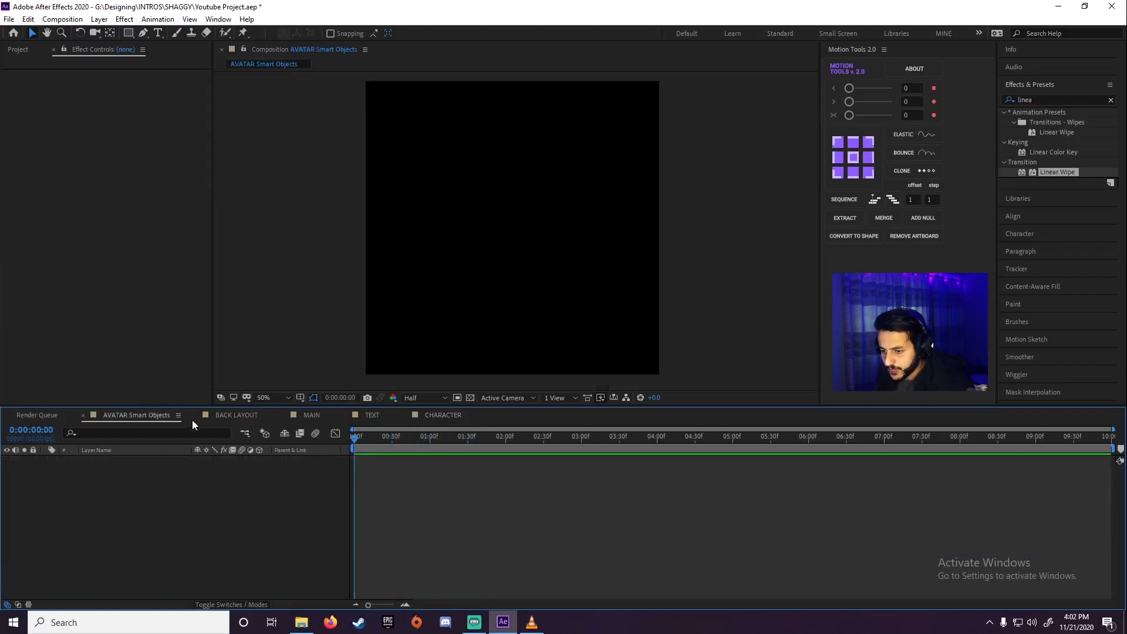
left_click(311, 414)
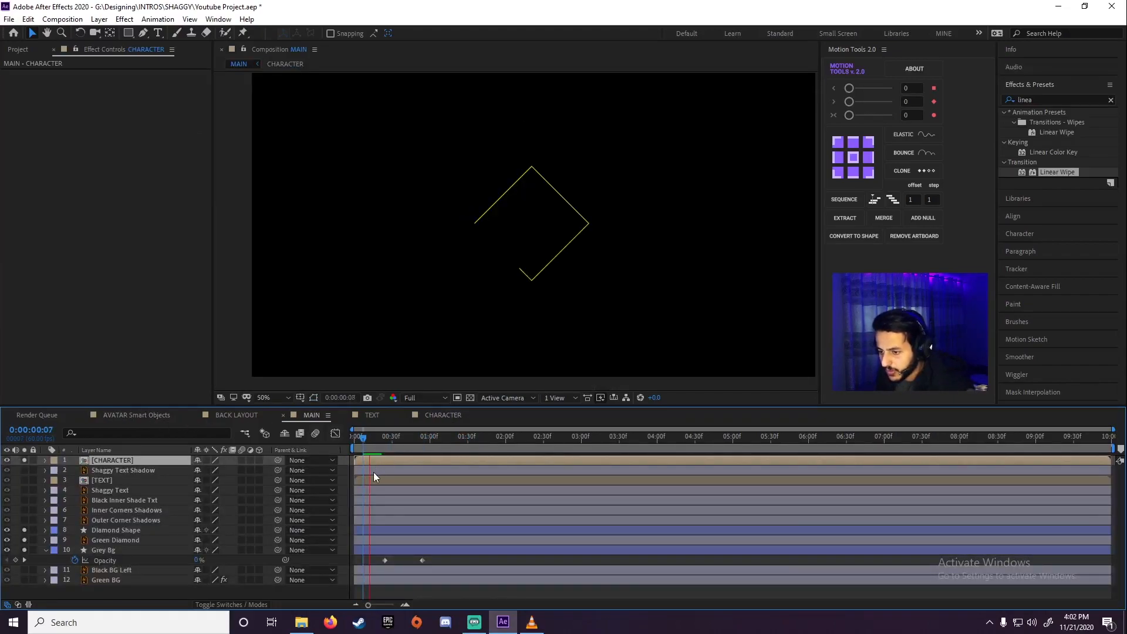
key("space")
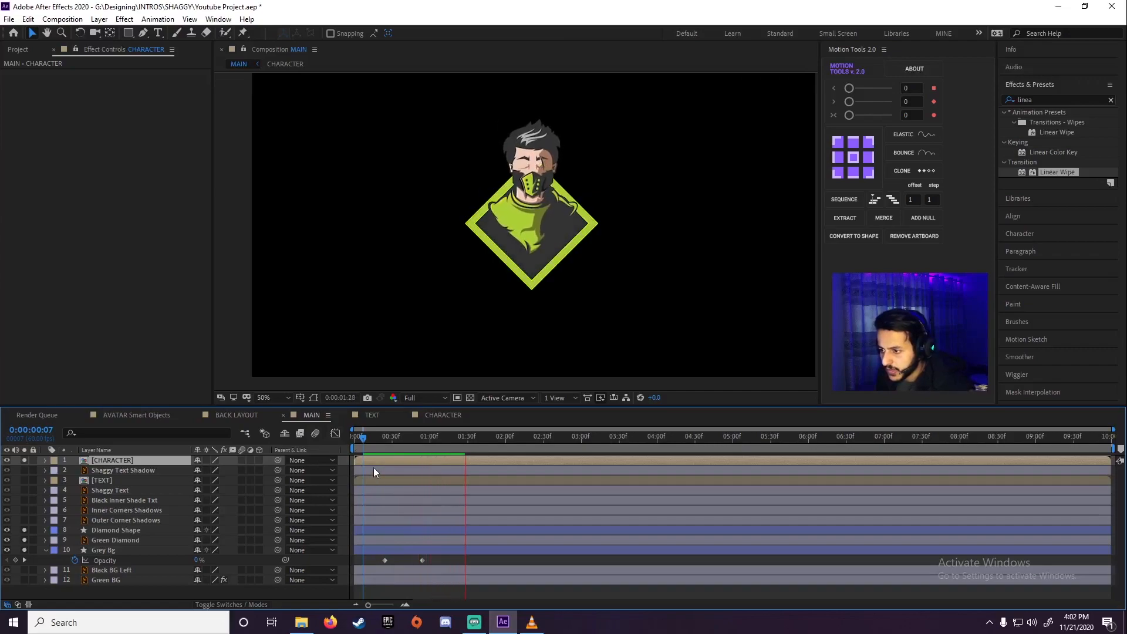
left_click_drag(388, 439, 309, 437)
key("space")
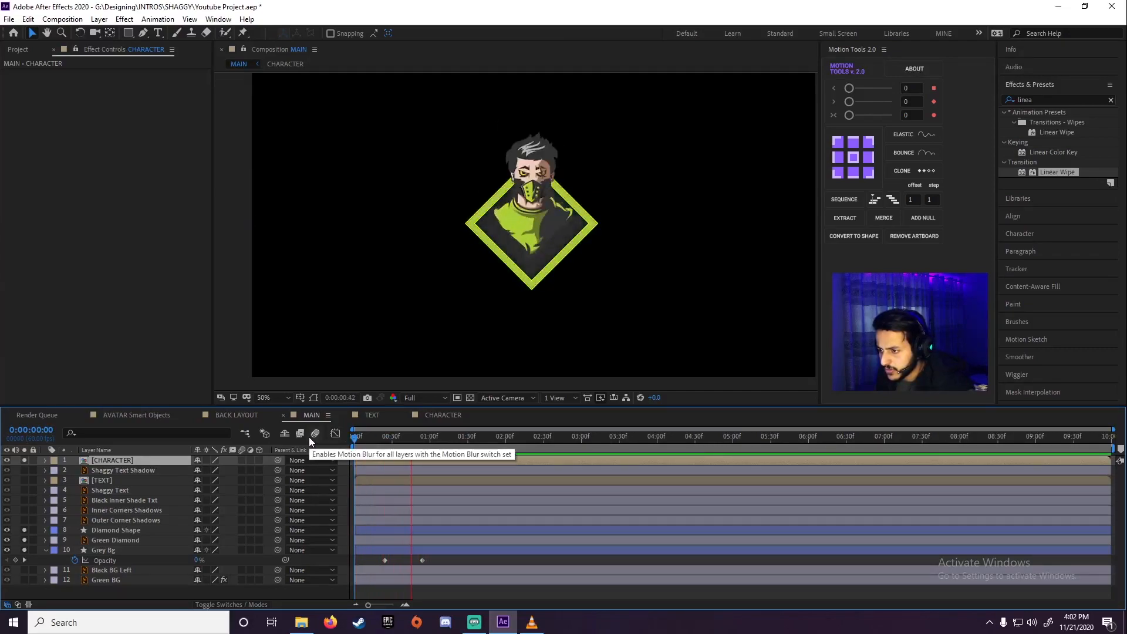
key("space")
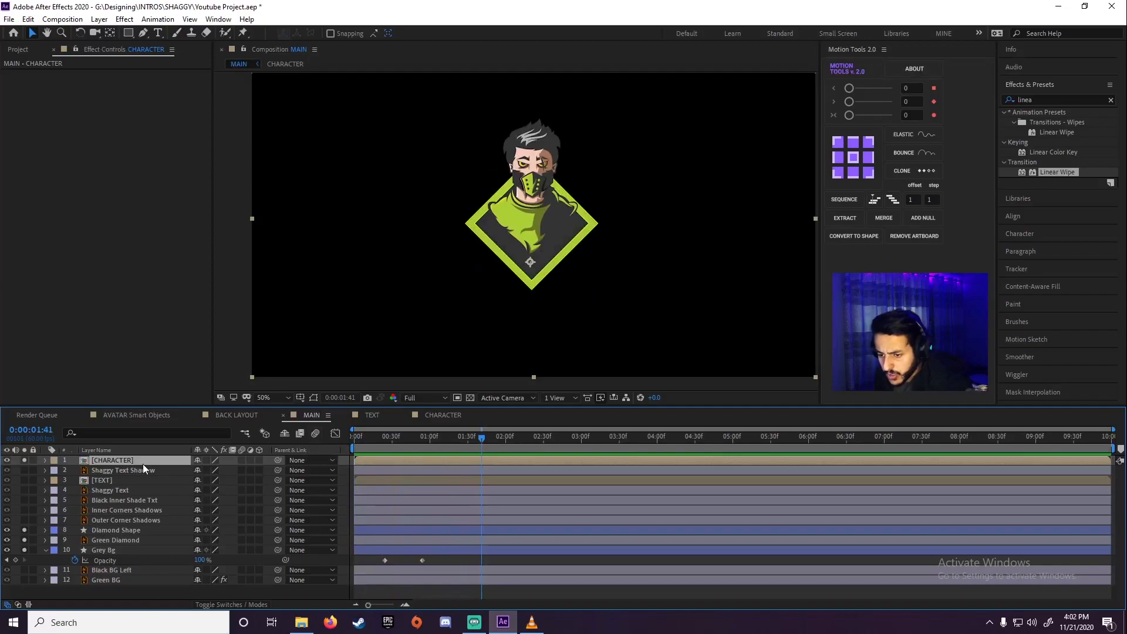
Examine the character's face and eyes up close in the MAIN composition
left_click(113, 472)
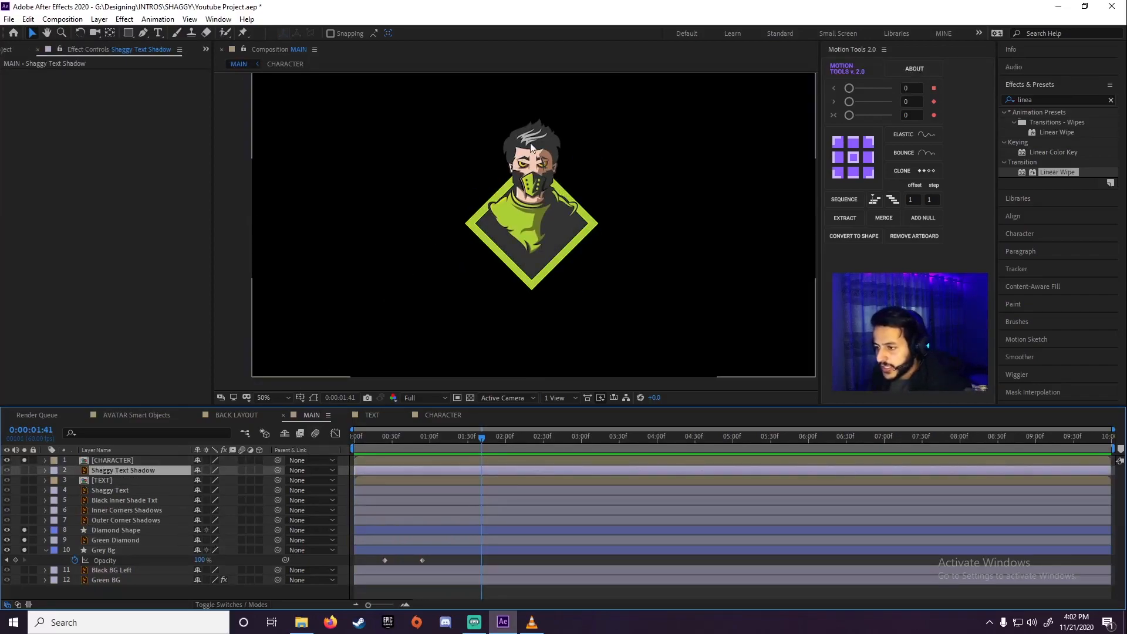
scroll(563, 144, "up", 2)
key("h")
left_click_drag(548, 168, 518, 314)
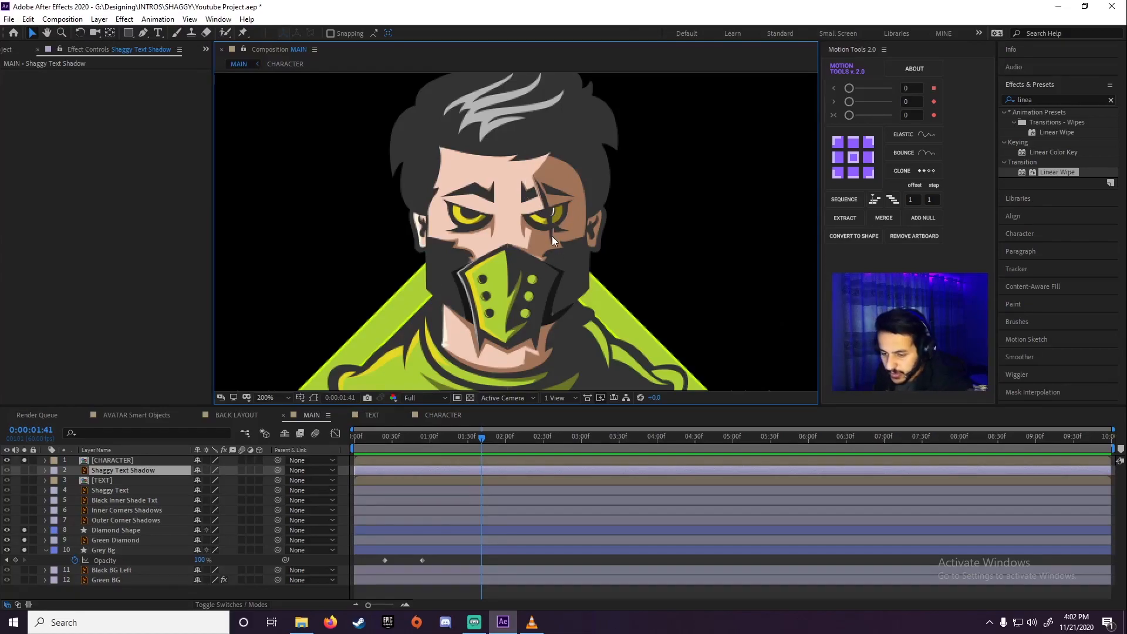
left_click(108, 481)
left_click(107, 460)
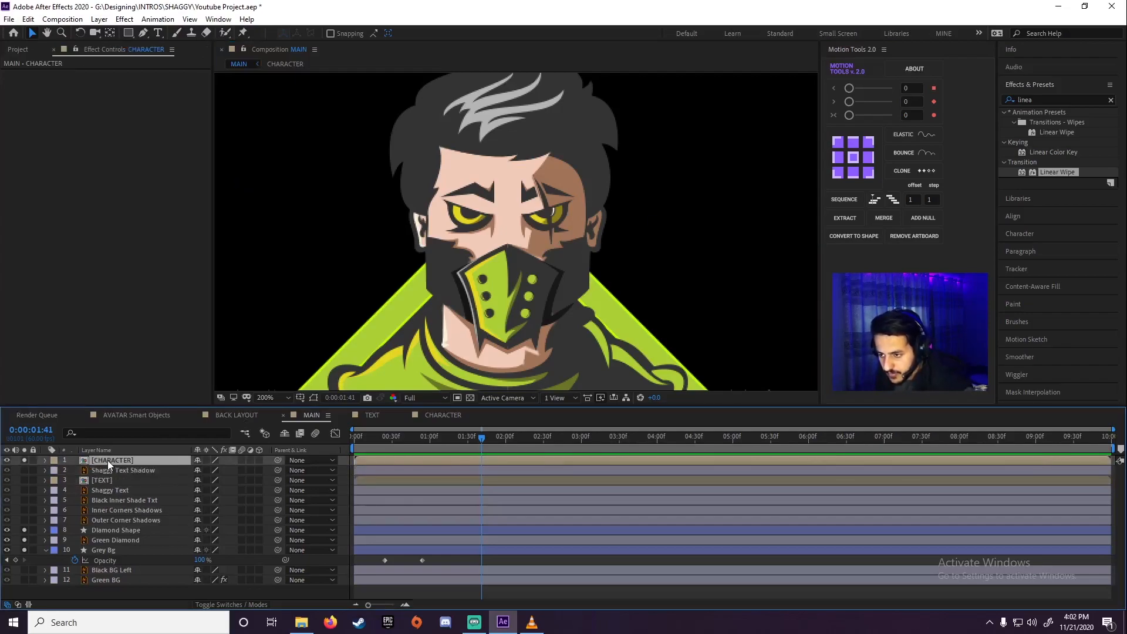
Open the CHARACTER composition and preview the blink from 0:00:00:30, ending with the playhead at 0:00:01:49
double_click(108, 460)
scroll(431, 318, "down", 1)
scroll(431, 317, "up", 2)
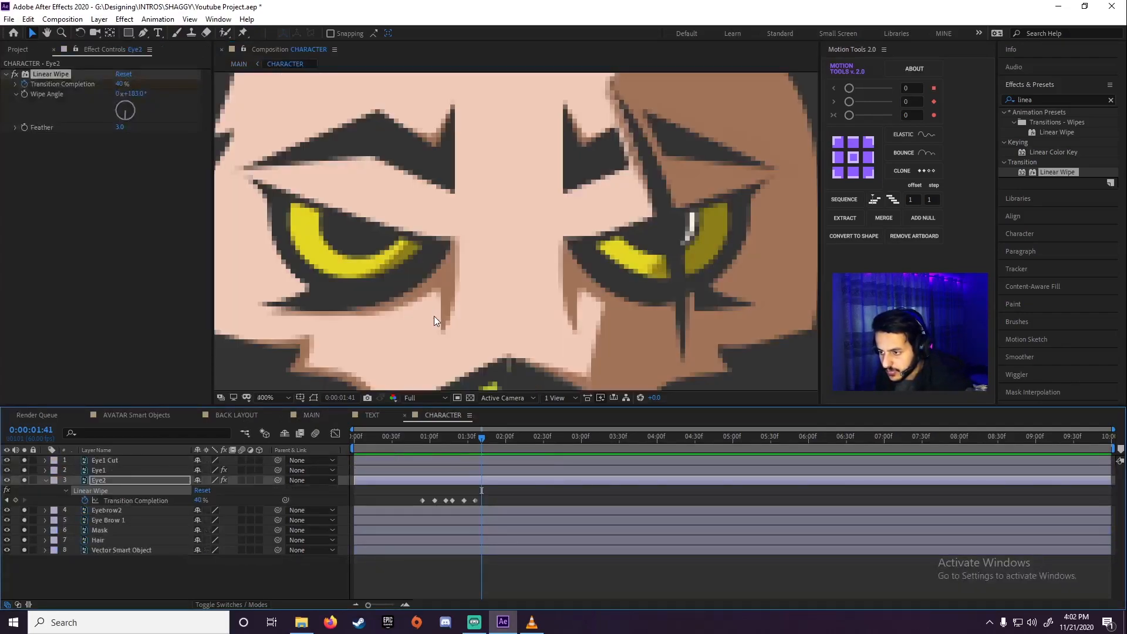
scroll(434, 315, "down", 6)
left_click(392, 448)
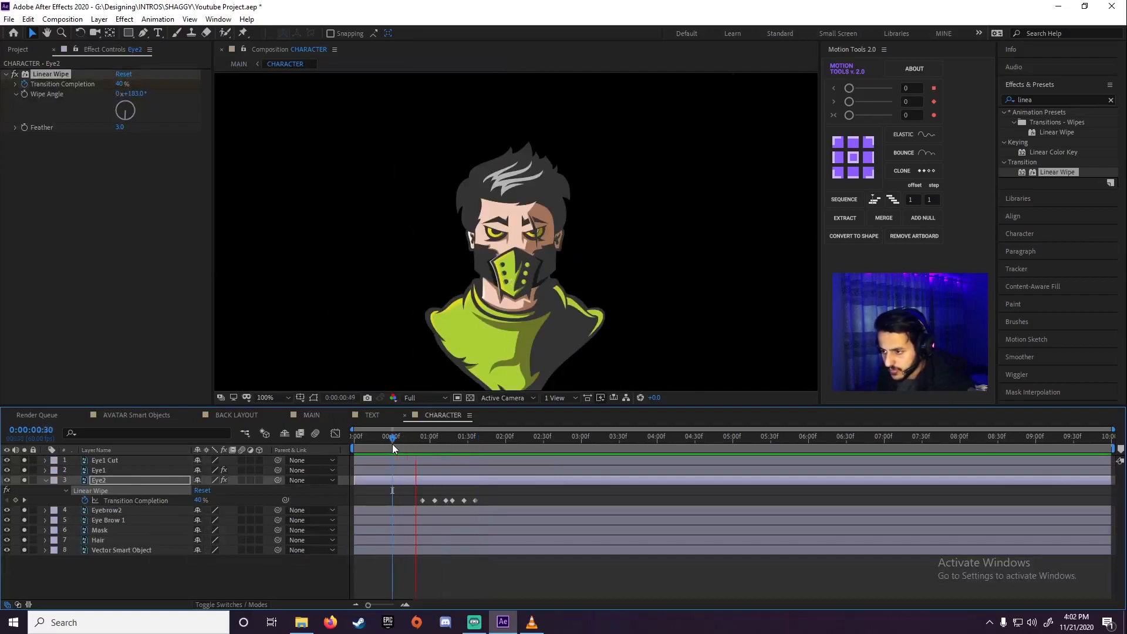
left_click(491, 446)
Collapse the Eye2 layer's properties in CHARACTER, and check the layers of the MAIN and TEXT compositions
left_click(104, 460)
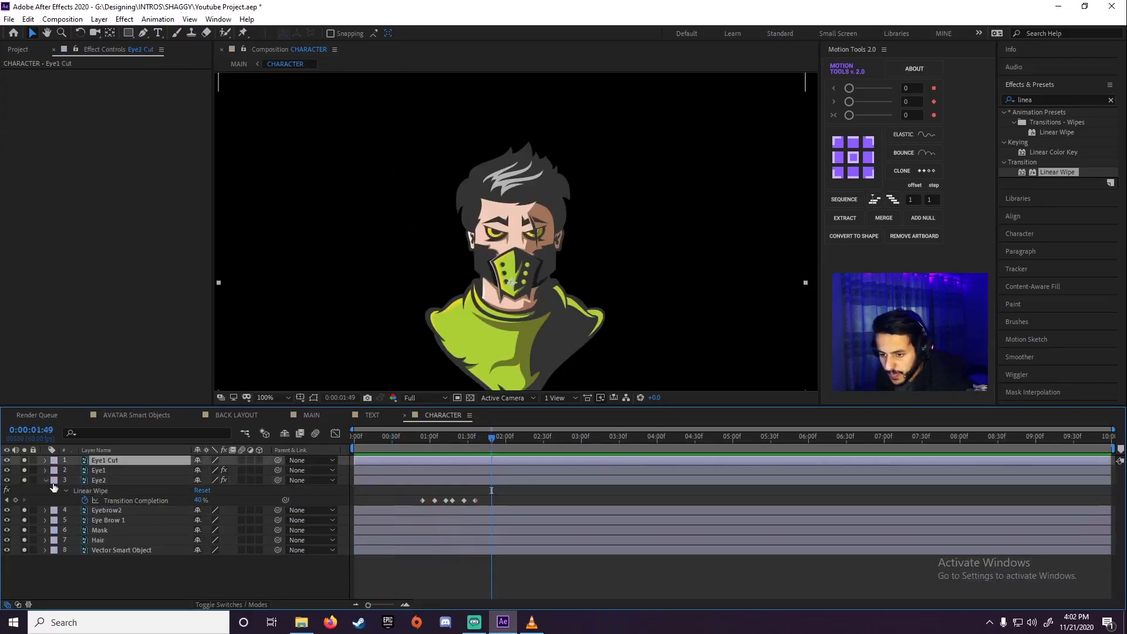
left_click(45, 481)
left_click(132, 561)
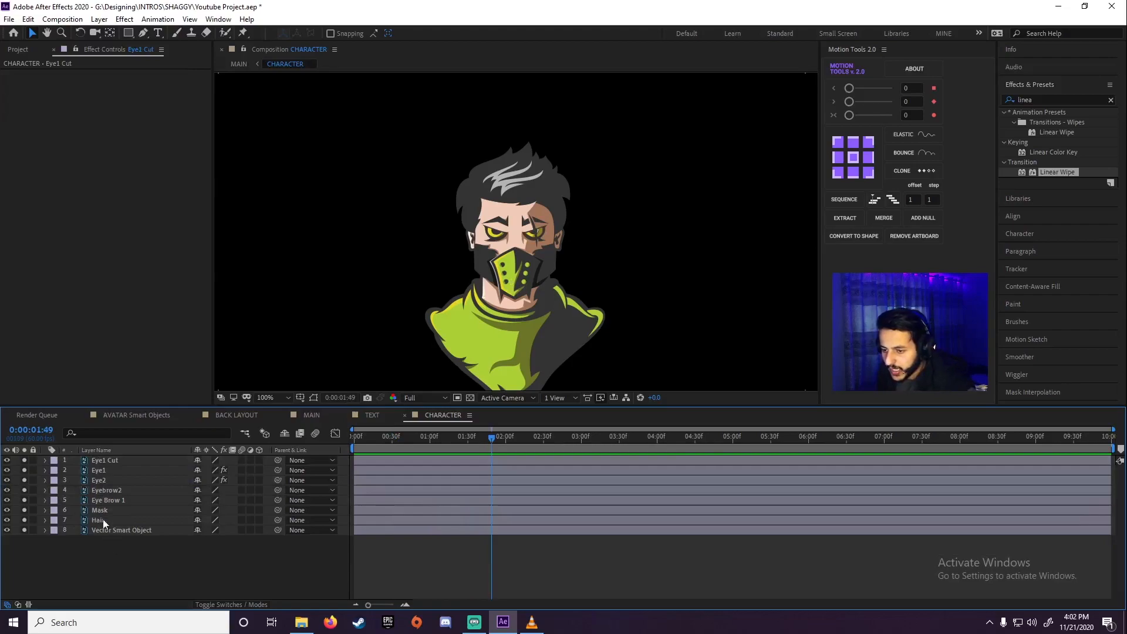
left_click(309, 415)
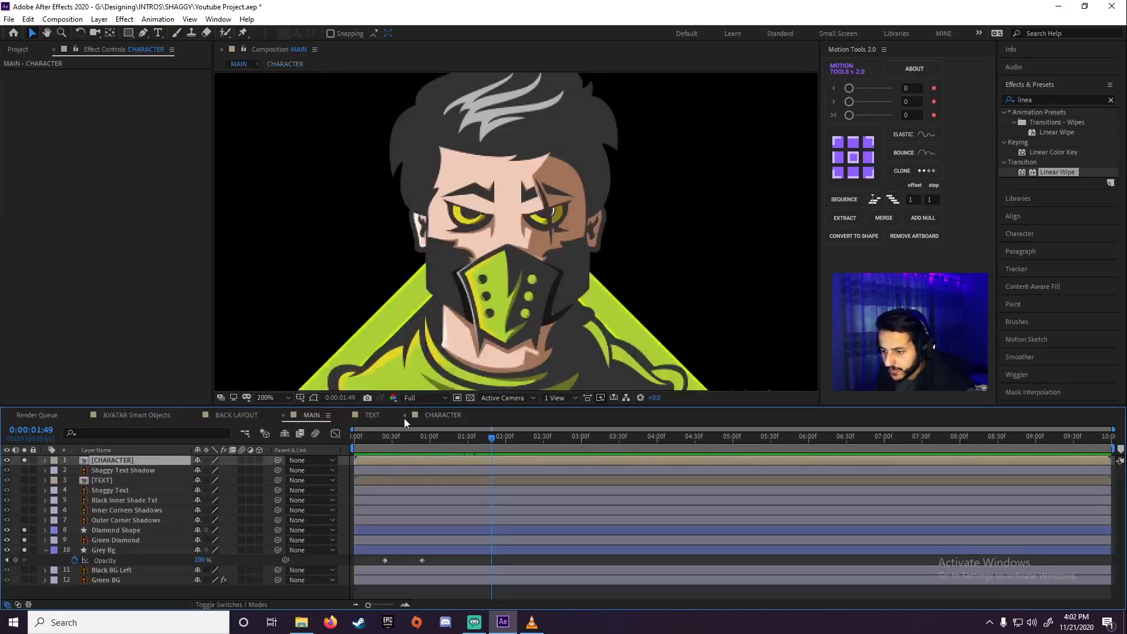
left_click(370, 415)
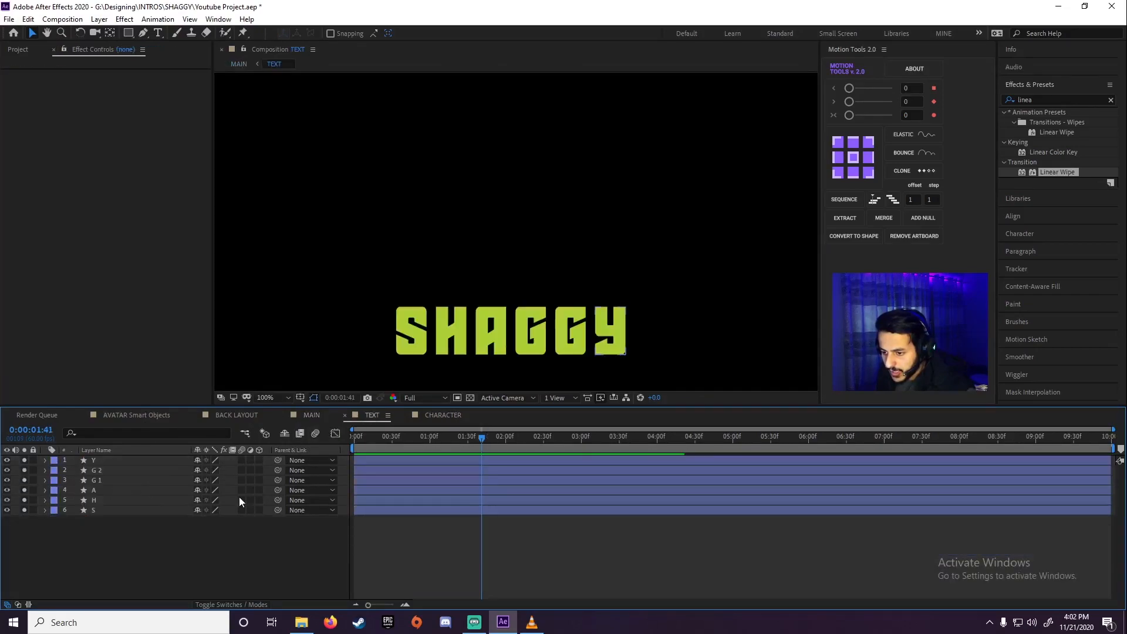
left_click(312, 415)
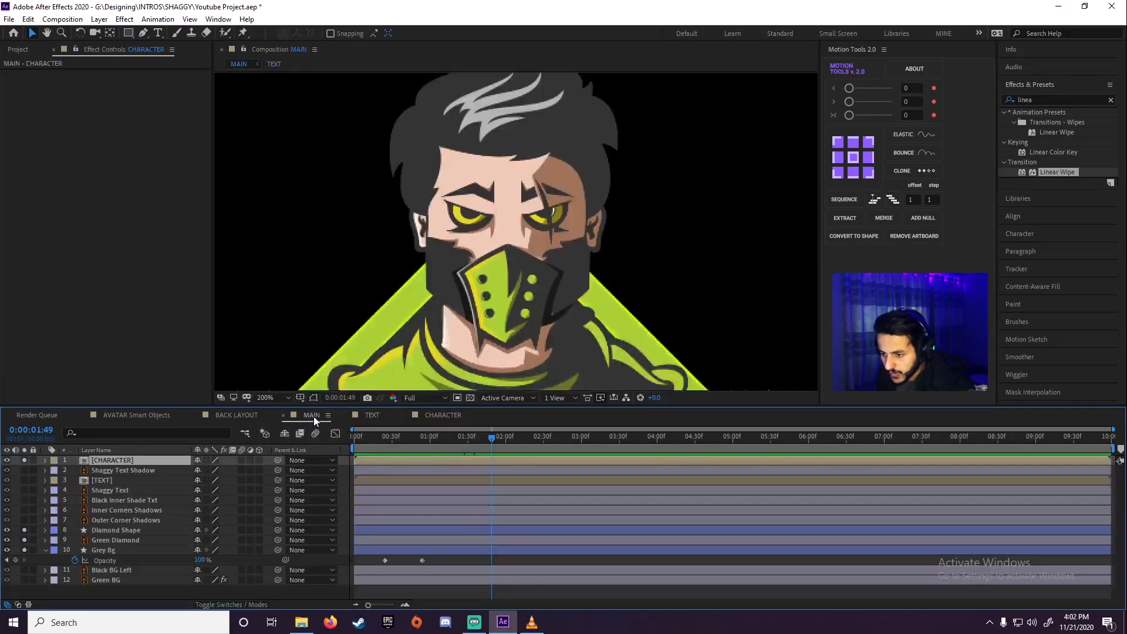
Open the CHARACTER composition and add a 1920 × 1080 px solid named Lightning
double_click(109, 461)
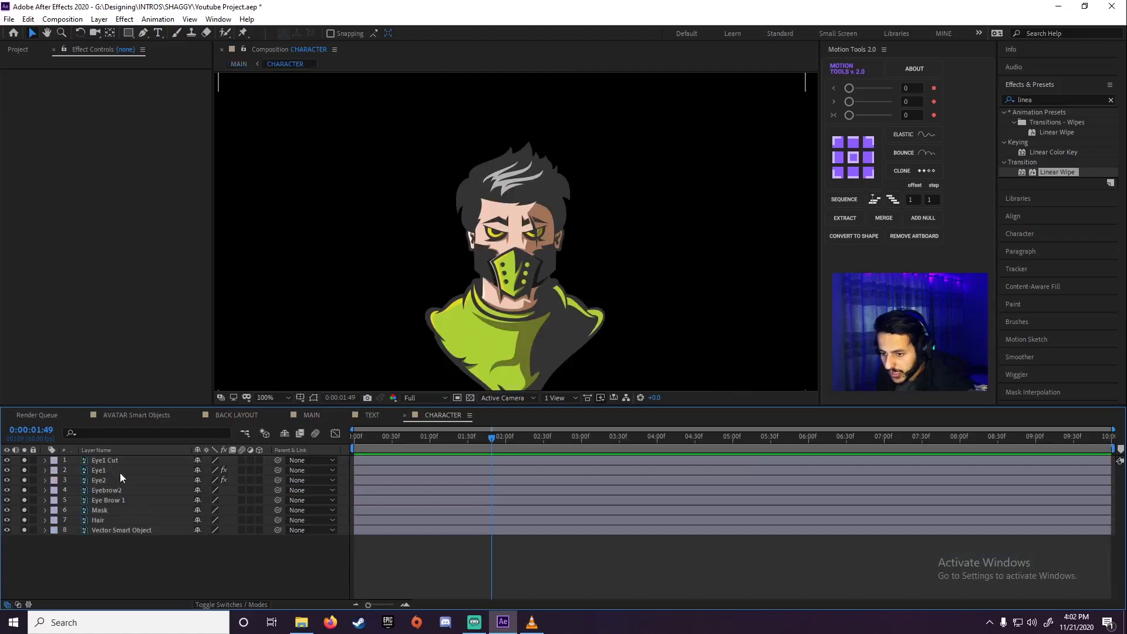
right_click(104, 559)
mouse_move(207, 430)
left_click(284, 461)
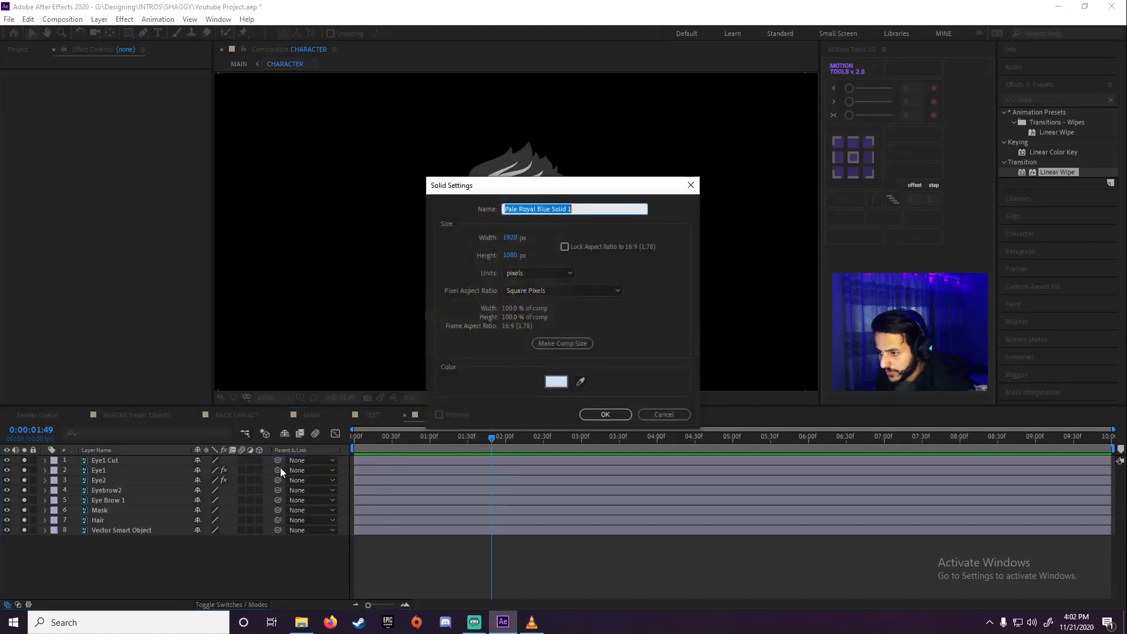
left_click_drag(506, 188, 416, 187)
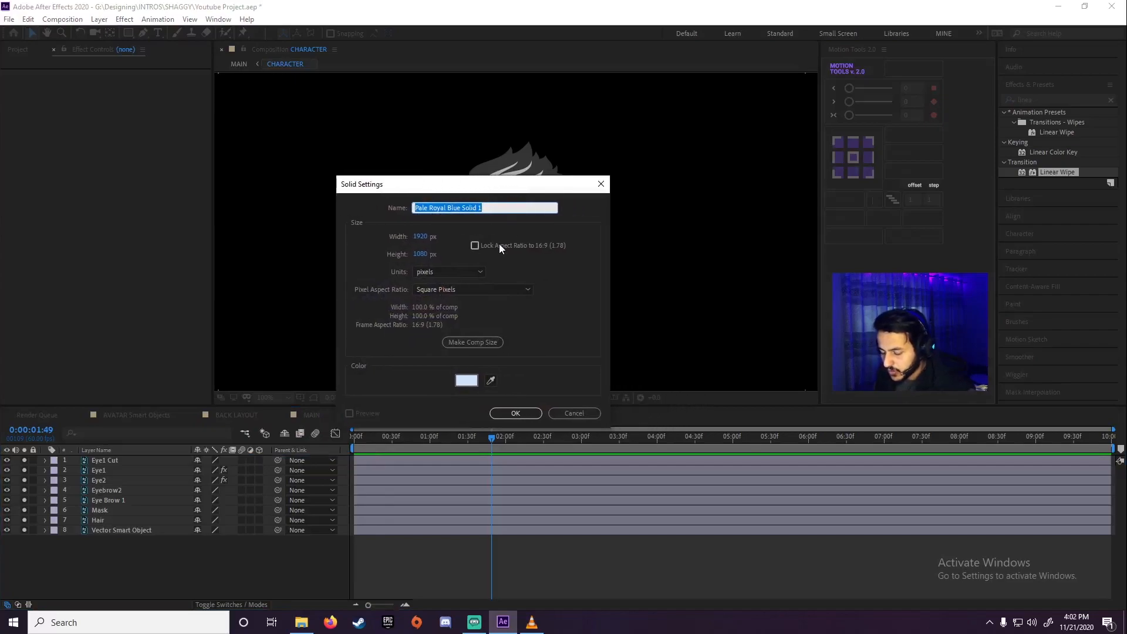
type("Lightning")
key("Return")
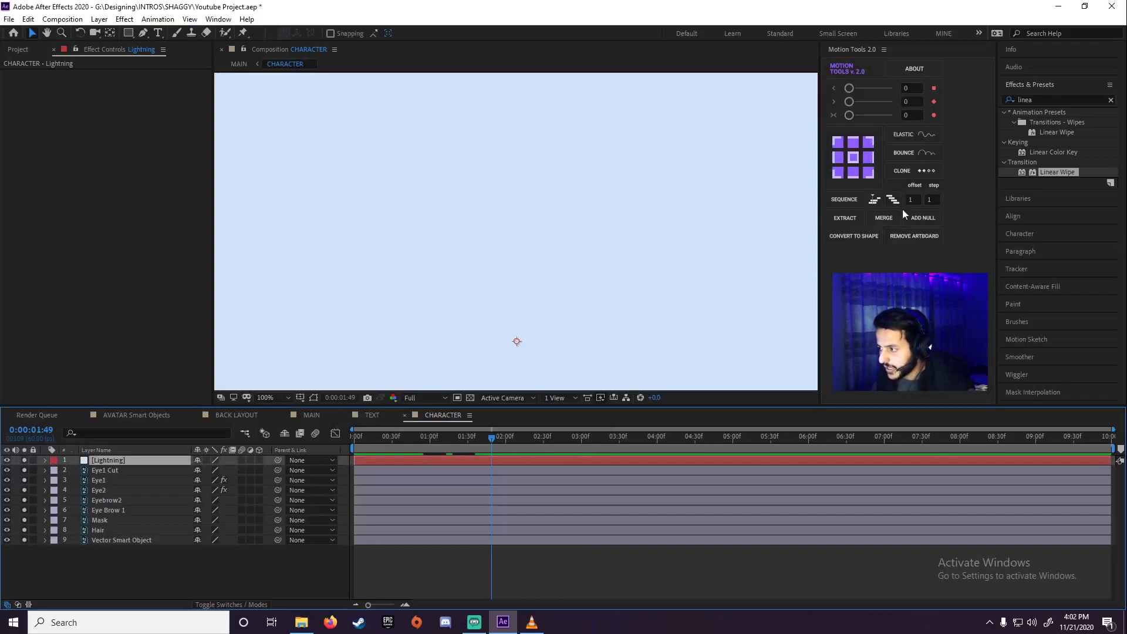
Find the Advanced Lightning effect and apply it to the Lightning solid
left_click(1039, 99)
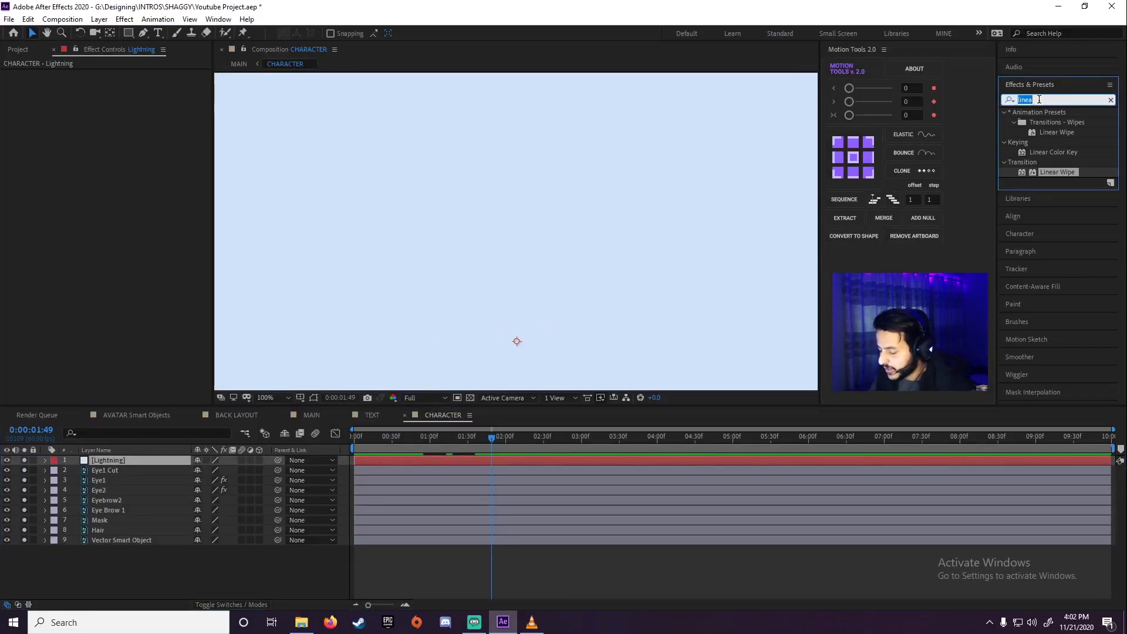
type("liog")
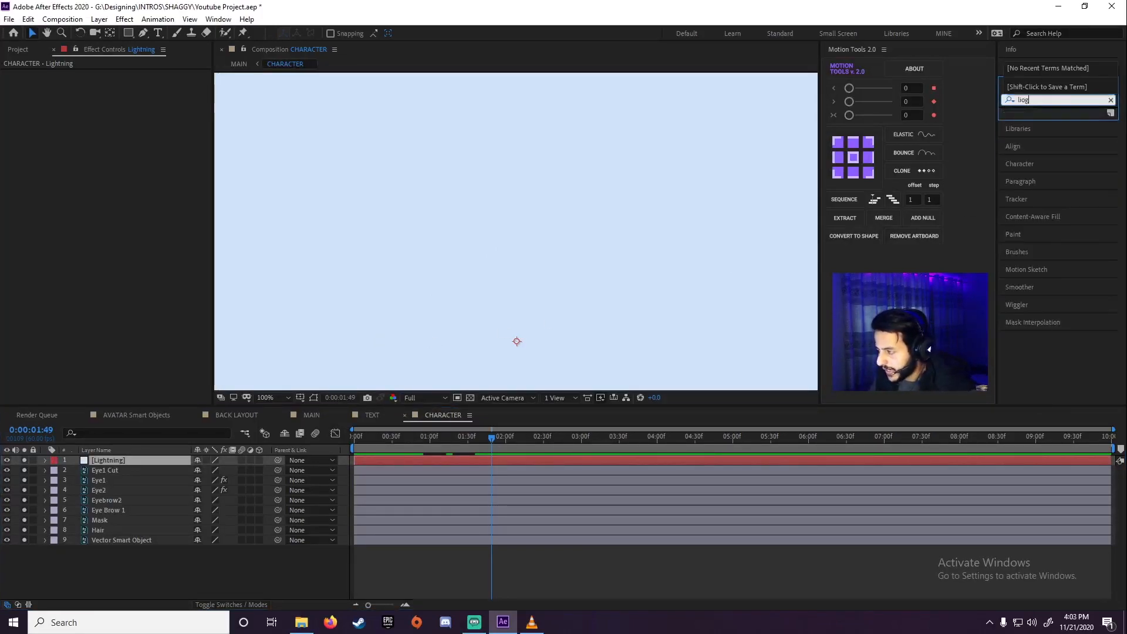
key("BackSpace")
key("BackSpace")
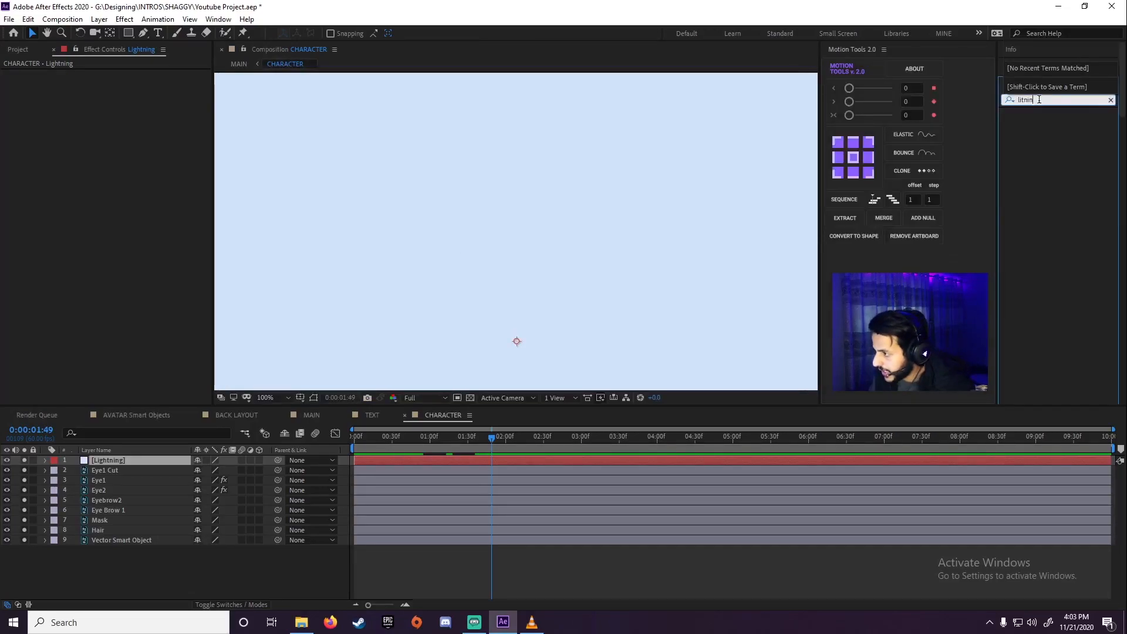
type("ghtnin")
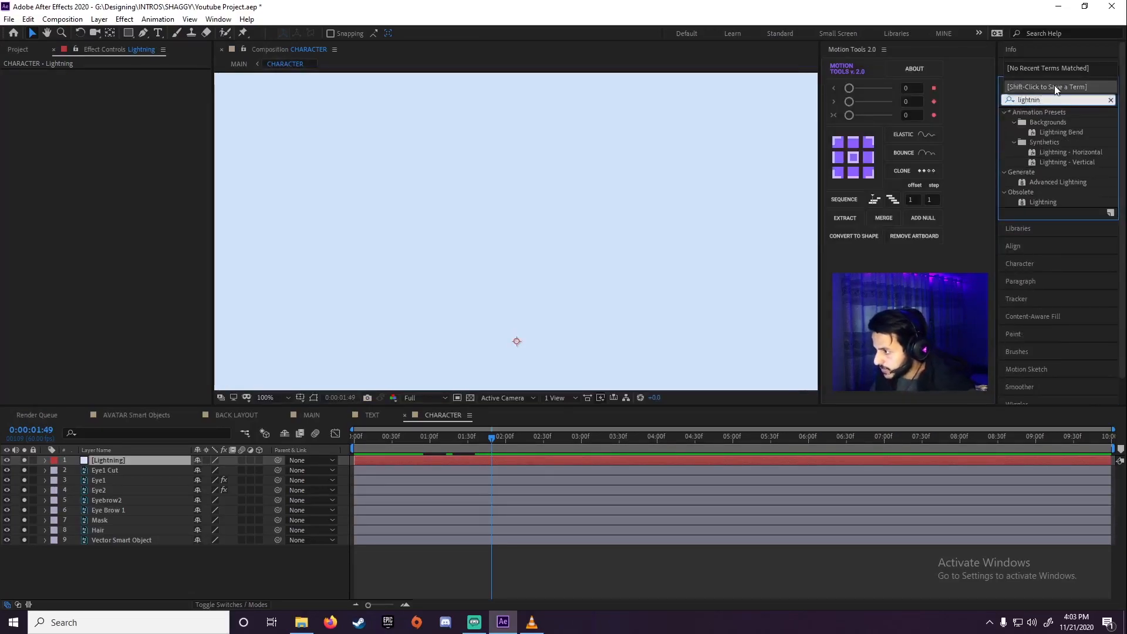
double_click(1044, 180)
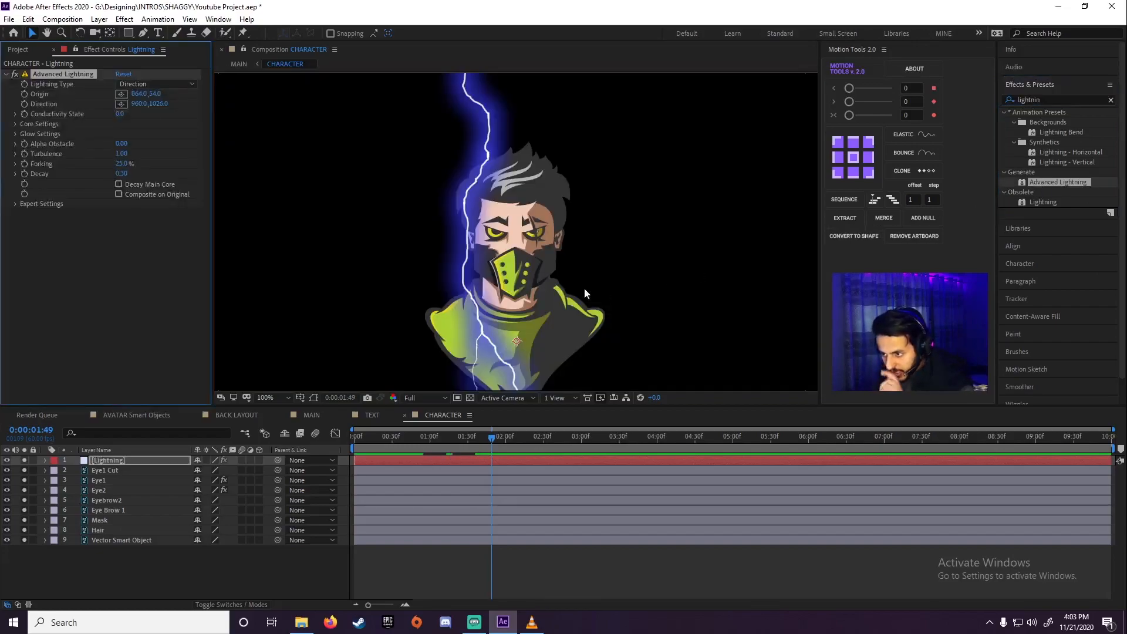
Move the lightning's origin above the frame to about 396, -102 and its direction point onto the character's forehead at about 936, 314
key("comma")
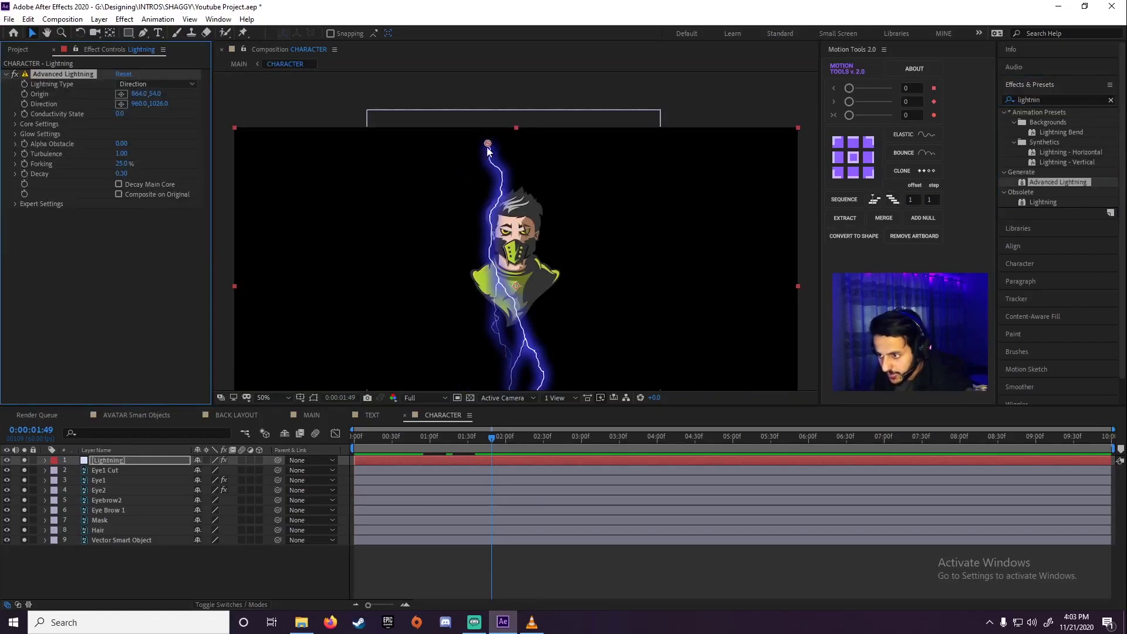
scroll(523, 212, "down", 3)
scroll(523, 212, "up", 1)
left_click_drag(557, 259, 564, 215)
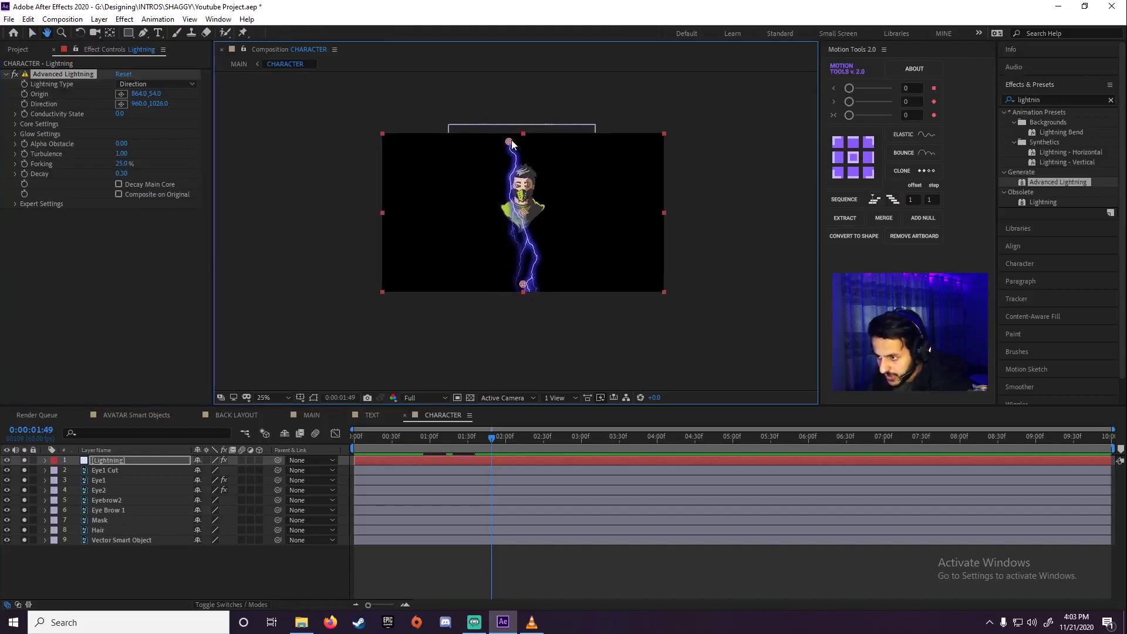
left_click_drag(509, 144, 440, 120)
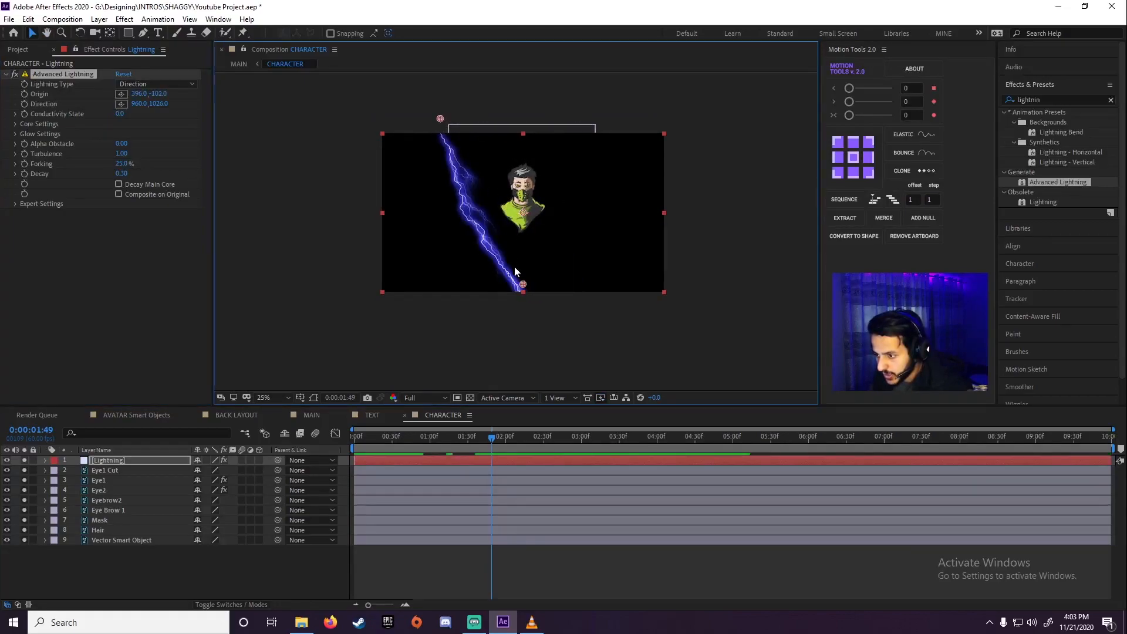
left_click_drag(523, 287, 519, 180)
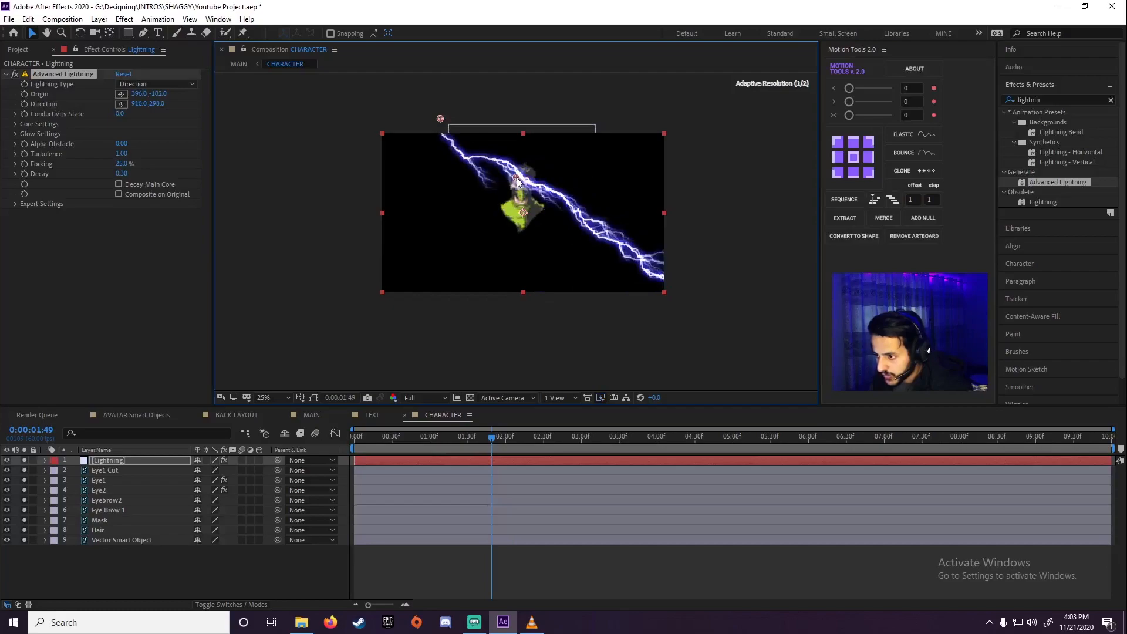
Change the lightning type to Strike and reduce its Forking to 5%
left_click(154, 85)
left_click(144, 109)
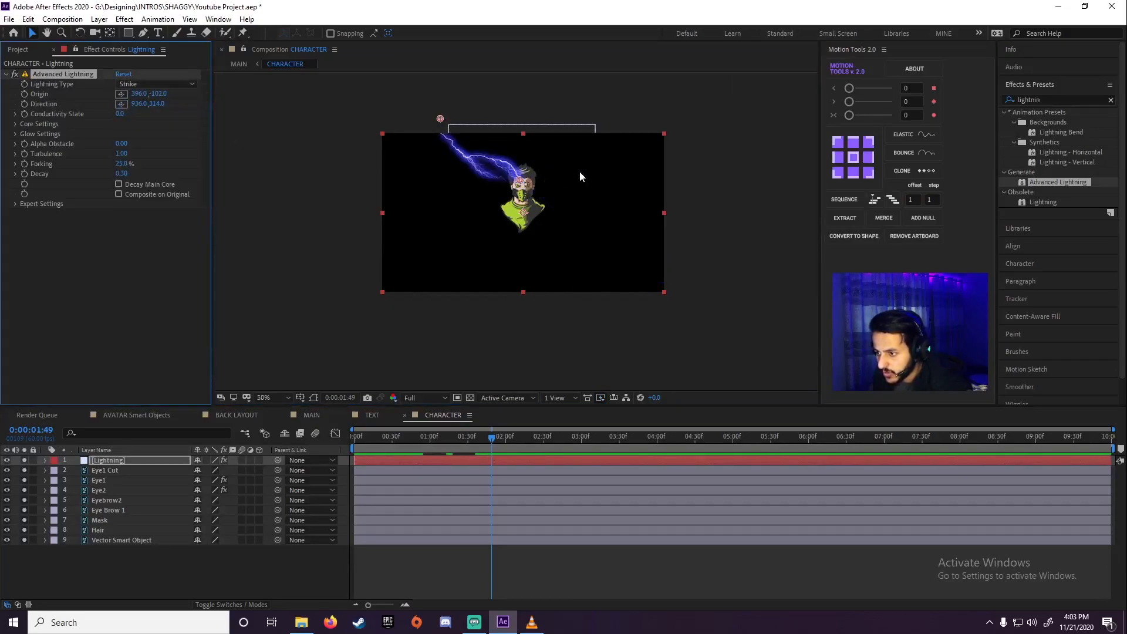
key("slash")
left_click_drag(536, 132, 573, 306)
left_click_drag(498, 206, 557, 309)
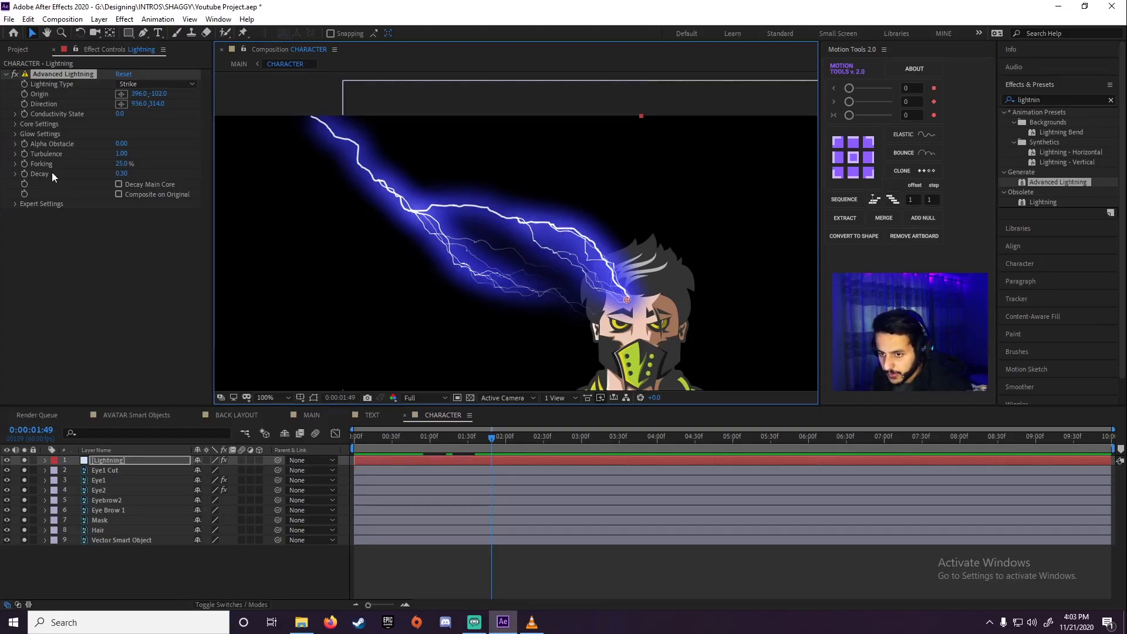
left_click_drag(121, 164, 92, 169)
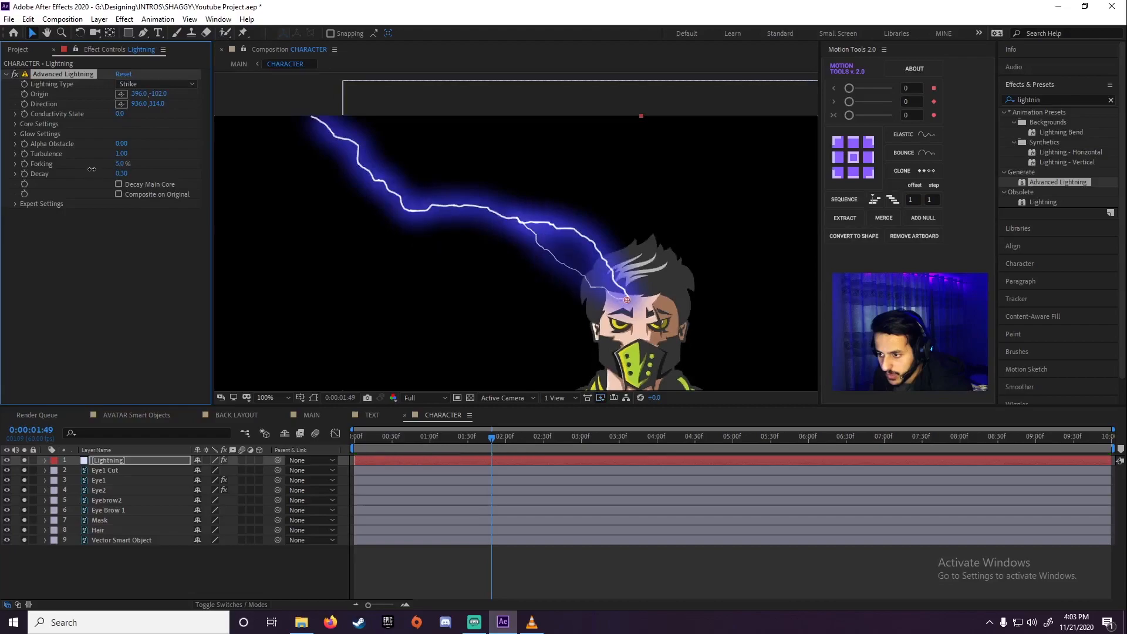
Set the lightning's Glow Color to the green sampled from the character's mask, ABCF36, and inspect the bolt
left_click(15, 124)
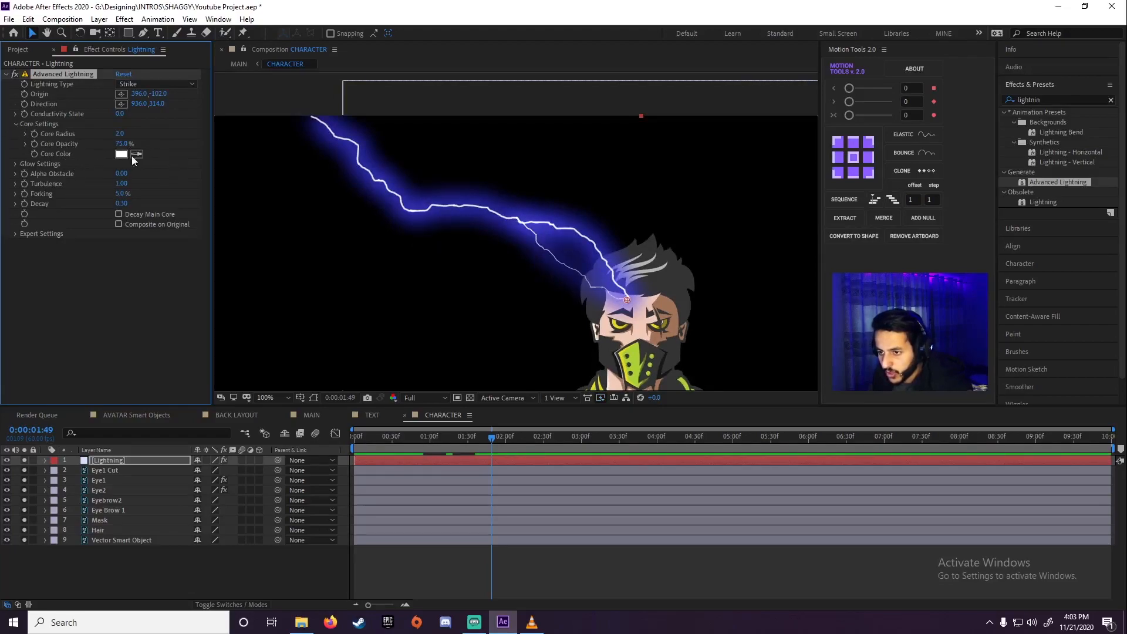
left_click(15, 163)
left_click(121, 193)
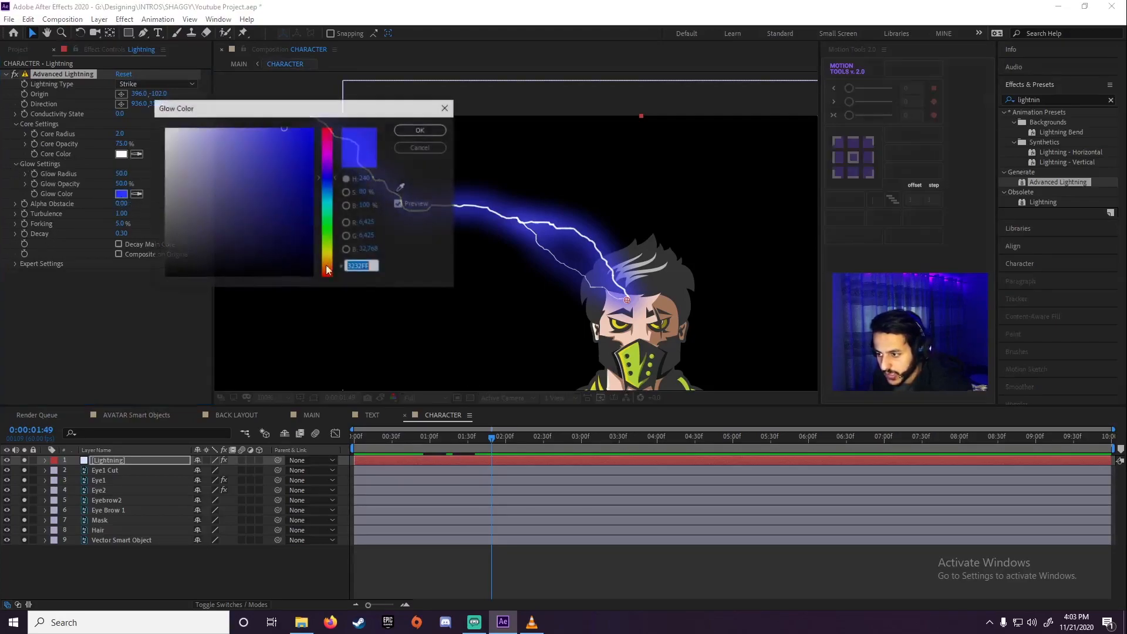
left_click(402, 186)
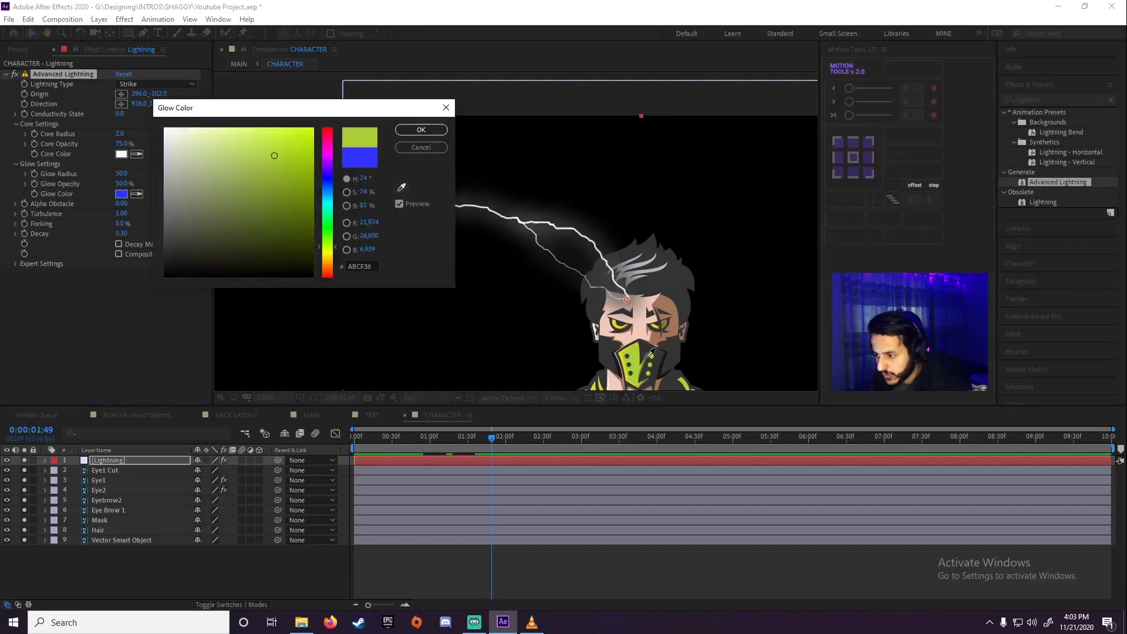
left_click(634, 351)
left_click(421, 130)
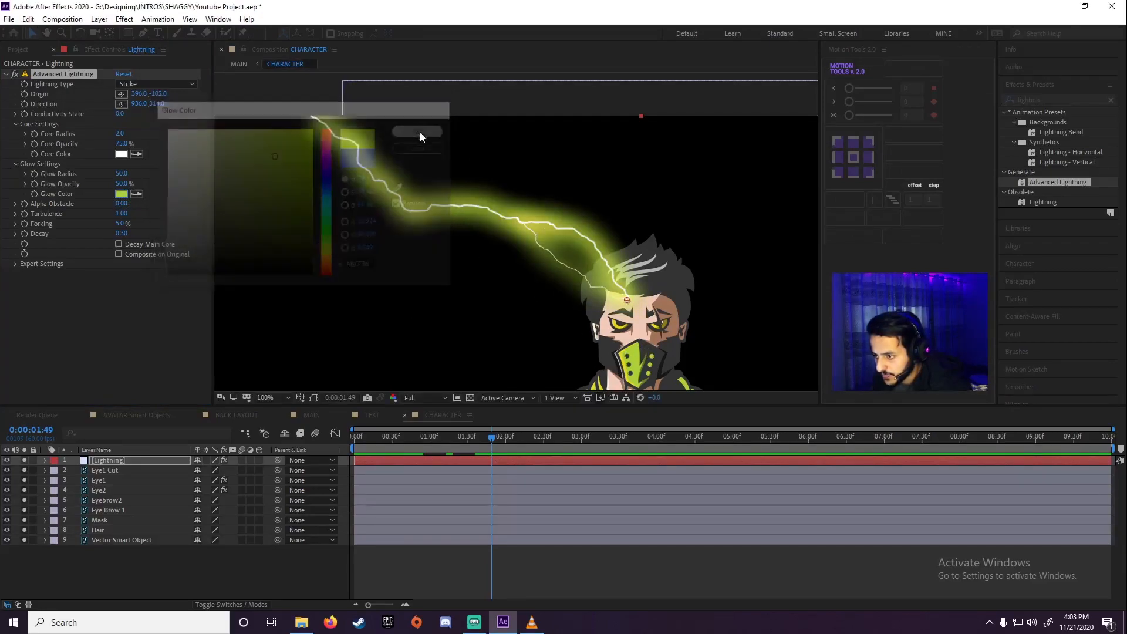
scroll(559, 255, "up", 2)
scroll(361, 247, "down", 2)
scroll(360, 249, "up", 1)
scroll(361, 250, "down", 1)
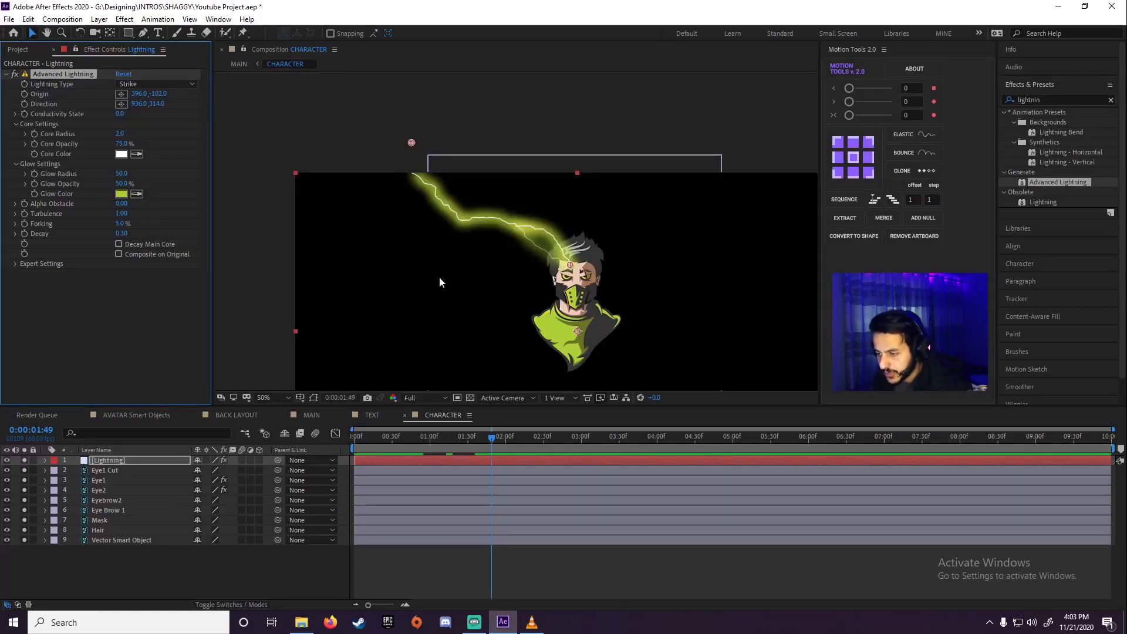
Add the expression time*50 to the Conductivity State of the Lightning layer's Advanced Lightning effect
left_click(127, 461)
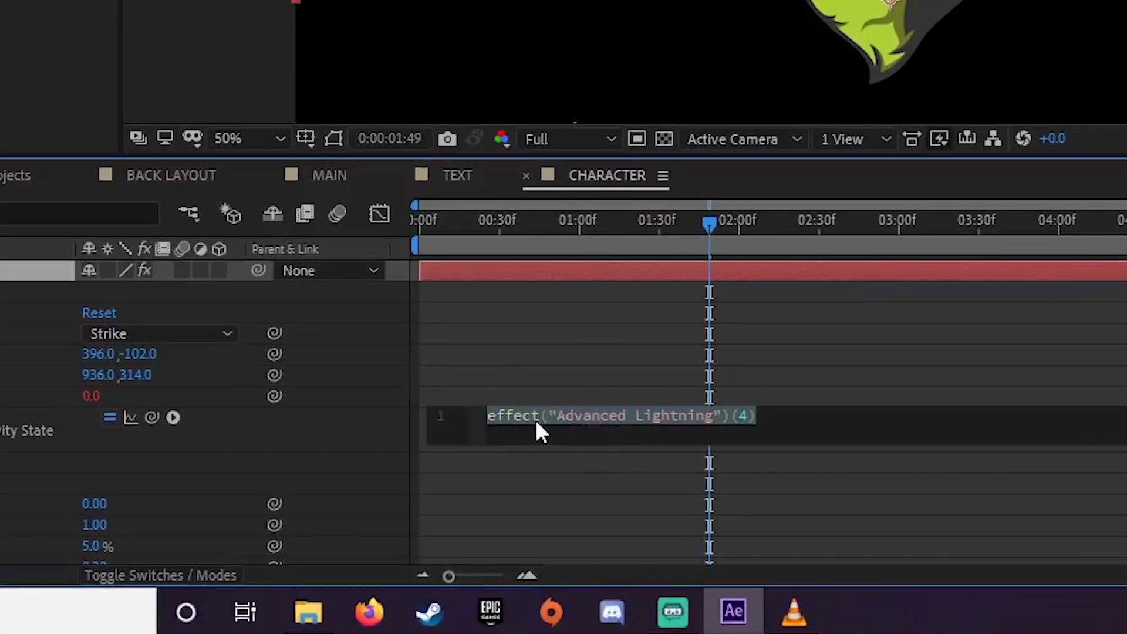
type("time*")
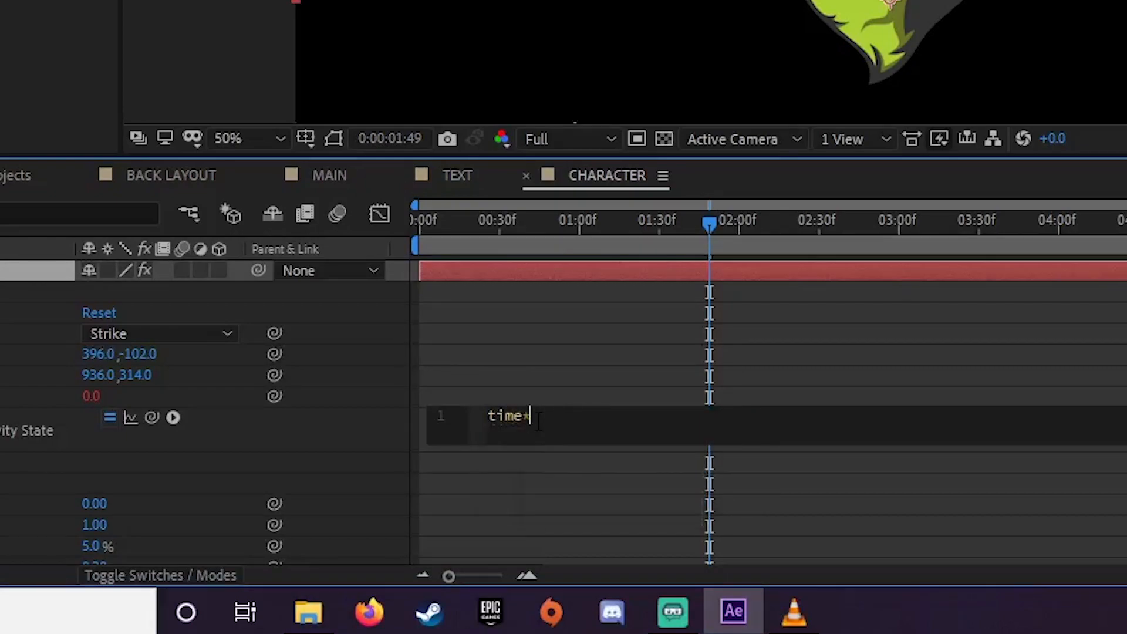
type("50")
left_click(650, 352)
Scrub through the animated lightning, set the playhead to 0:00:00:30, and collapse the Lightning layer's properties
left_click_drag(590, 226, 501, 229)
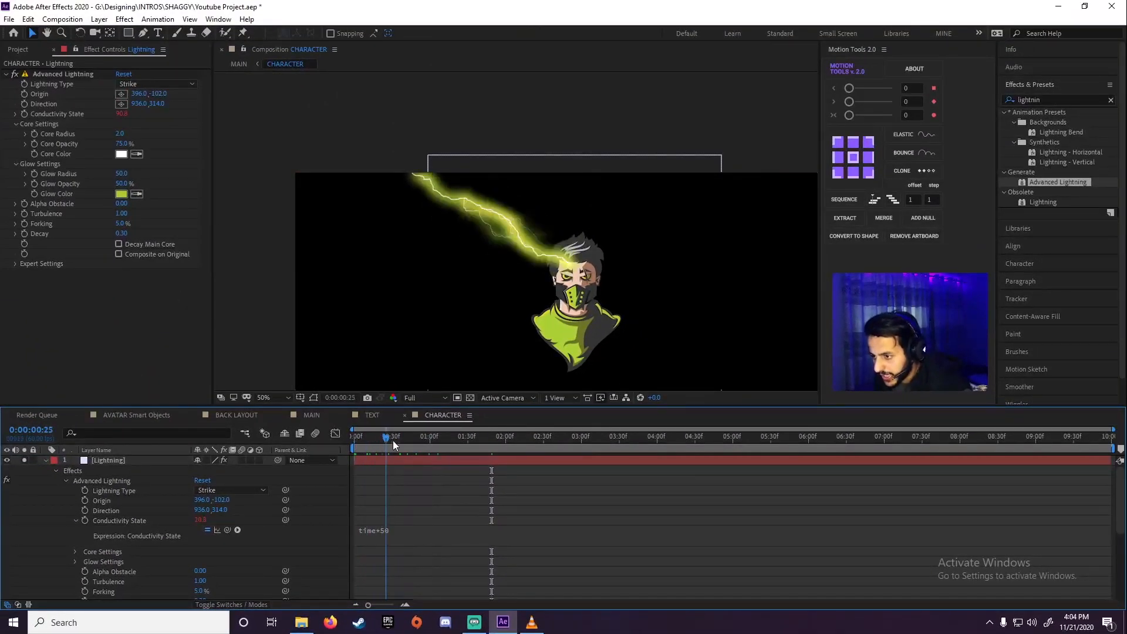
mouse_move(392, 440)
left_mouse_down()
mouse_move(509, 446)
mouse_move(392, 449)
left_mouse_up()
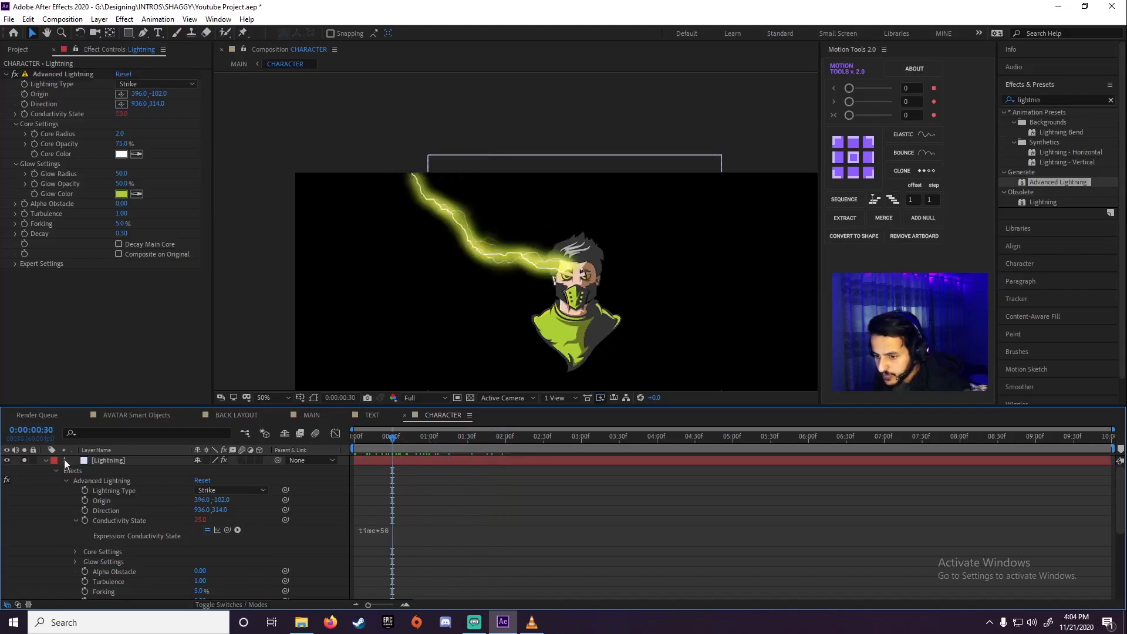
left_click(46, 461)
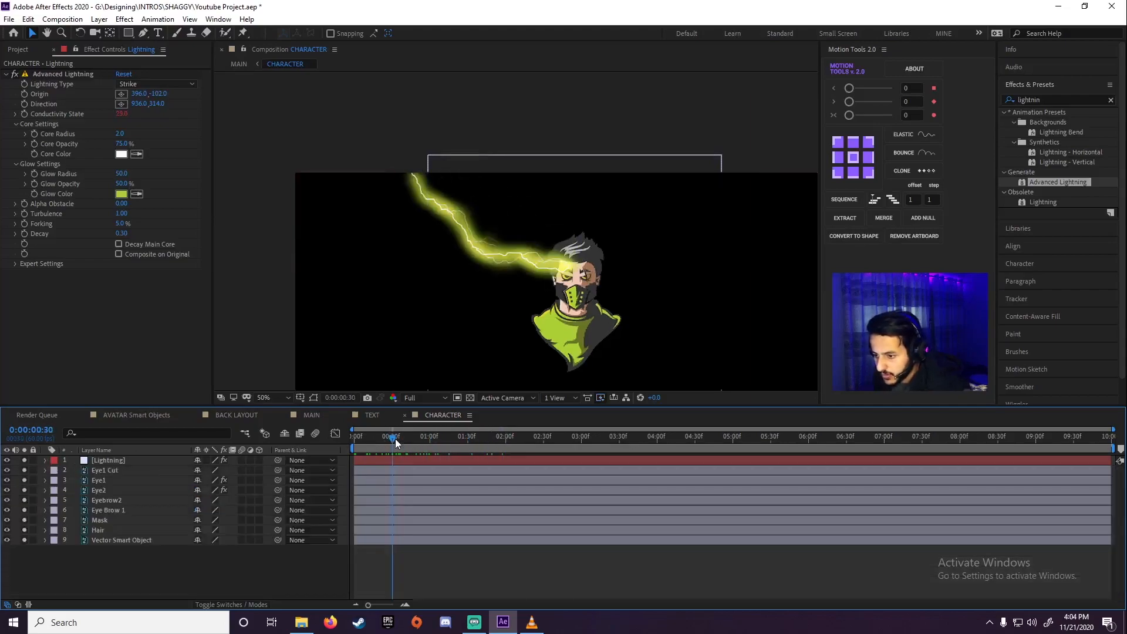
Review the animation in the MAIN composition and park the playhead at 0:00:01:44
left_click_drag(393, 439, 450, 442)
left_click(312, 414)
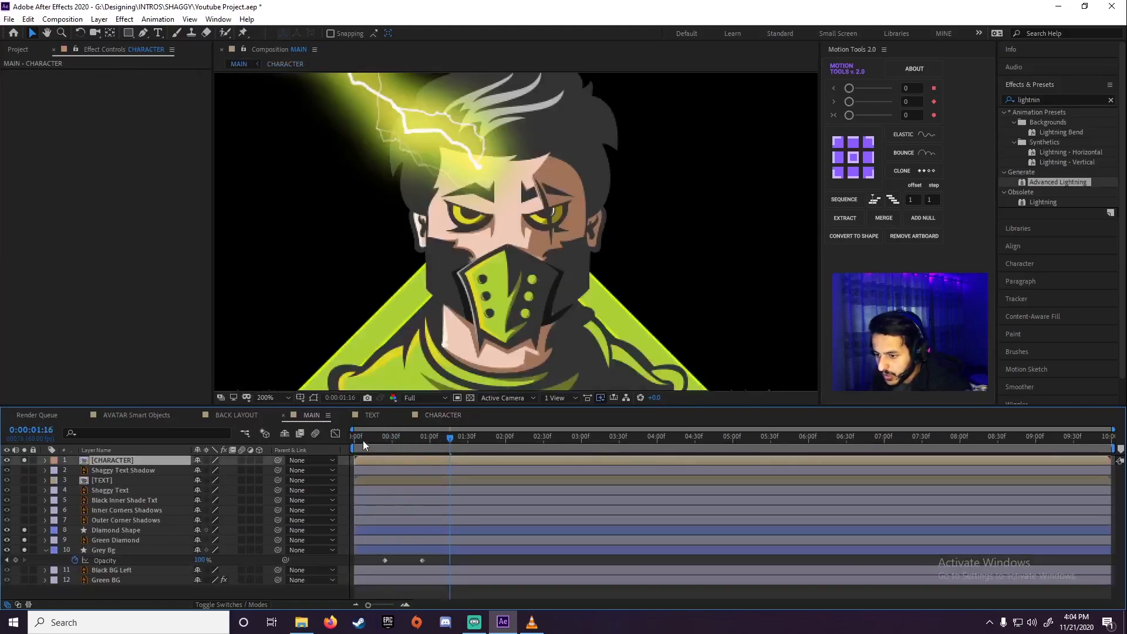
scroll(379, 336, "down", 2)
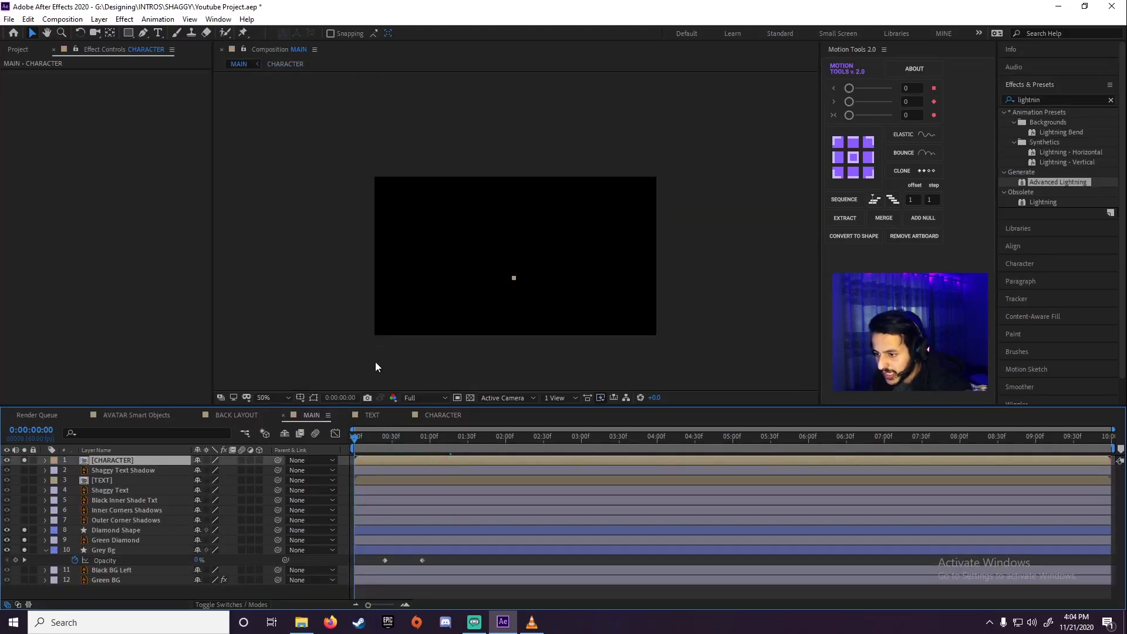
scroll(355, 385, "down", 1)
left_click_drag(359, 438, 488, 453)
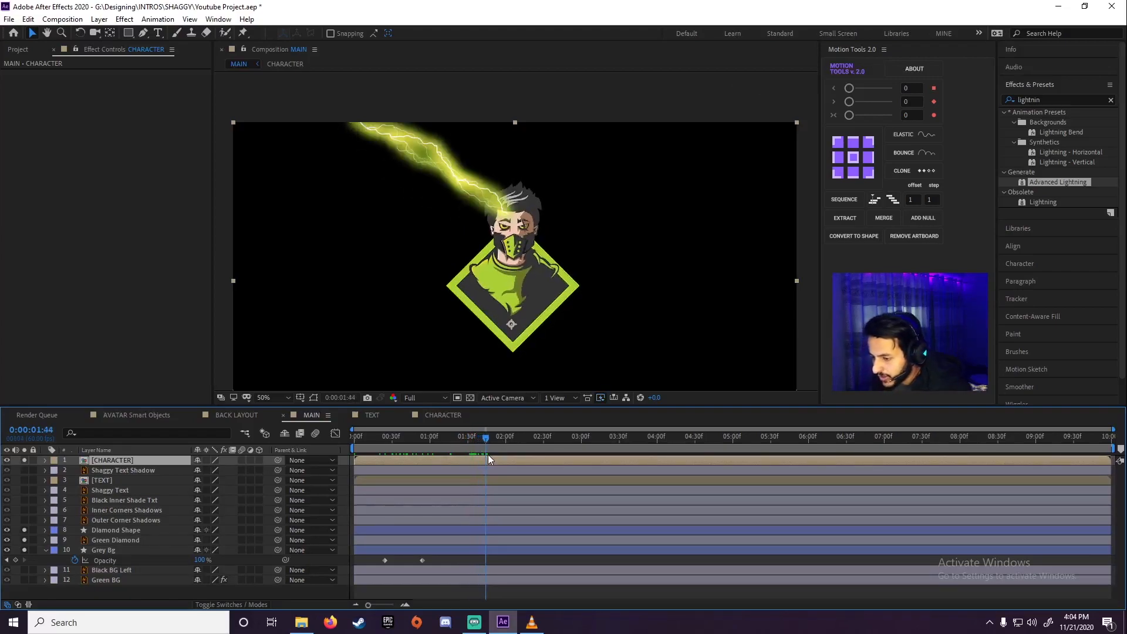
Shift the Lightning layer in the CHARACTER composition to start at 0:00:01:44 and preview the strike
double_click(122, 459)
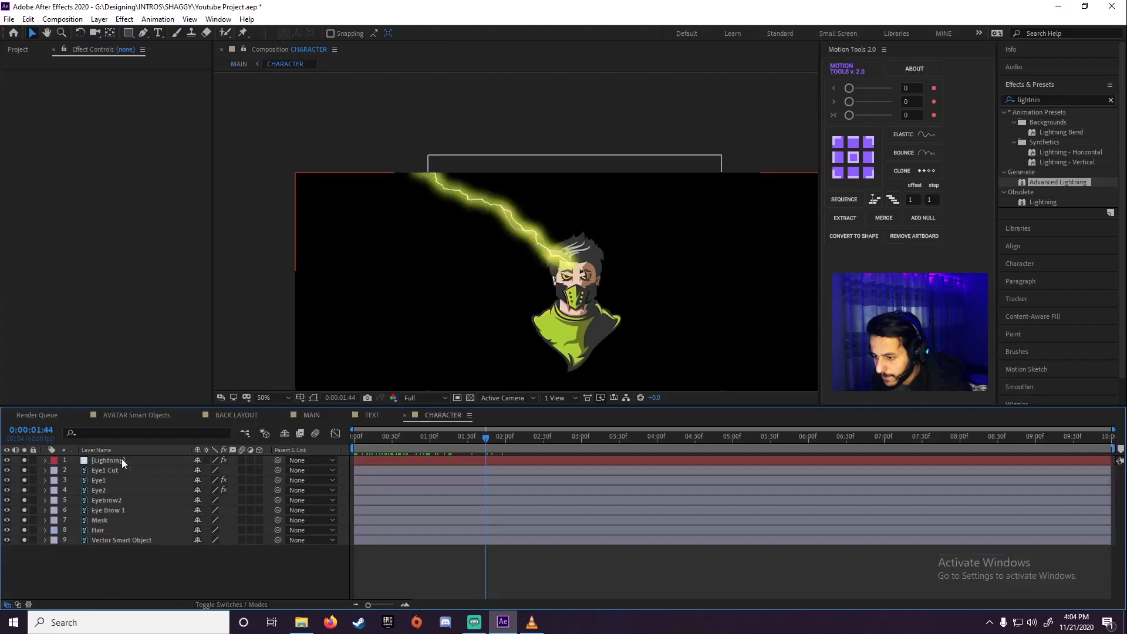
left_click(119, 460)
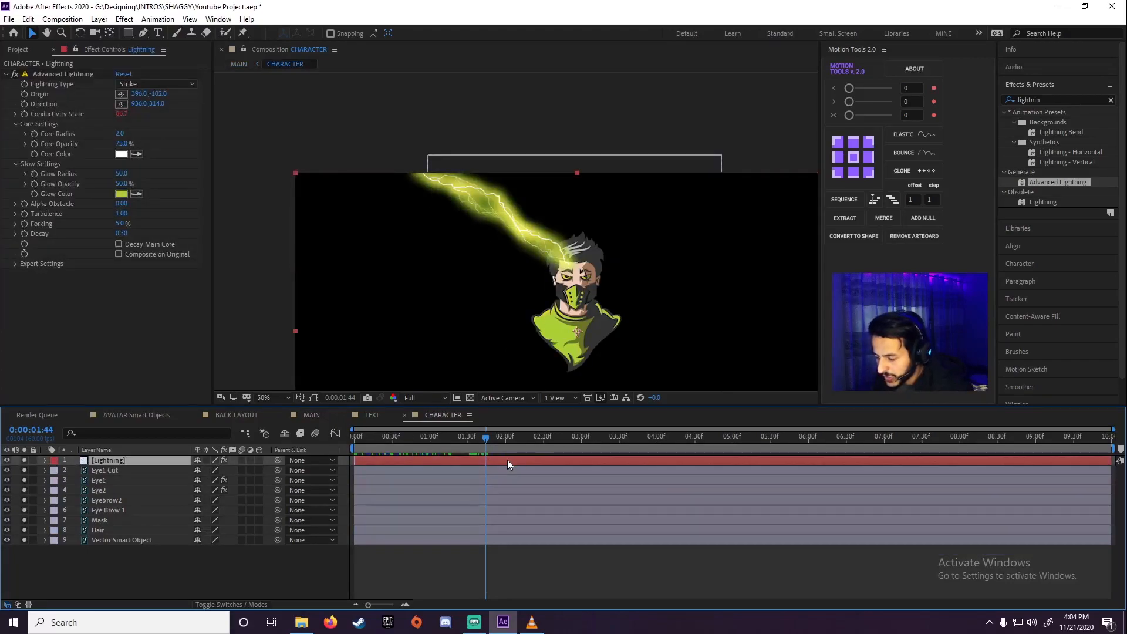
left_click_drag(500, 459, 630, 461)
key("space")
key("space")
mouse_move(498, 439)
left_mouse_down()
mouse_move(481, 440)
mouse_move(500, 439)
left_mouse_up()
Move the Advanced Lightning's Direction point onto the forehead above the scarred eye, at 983.0, 329.5
left_click(48, 74)
scroll(600, 276, "up", 2)
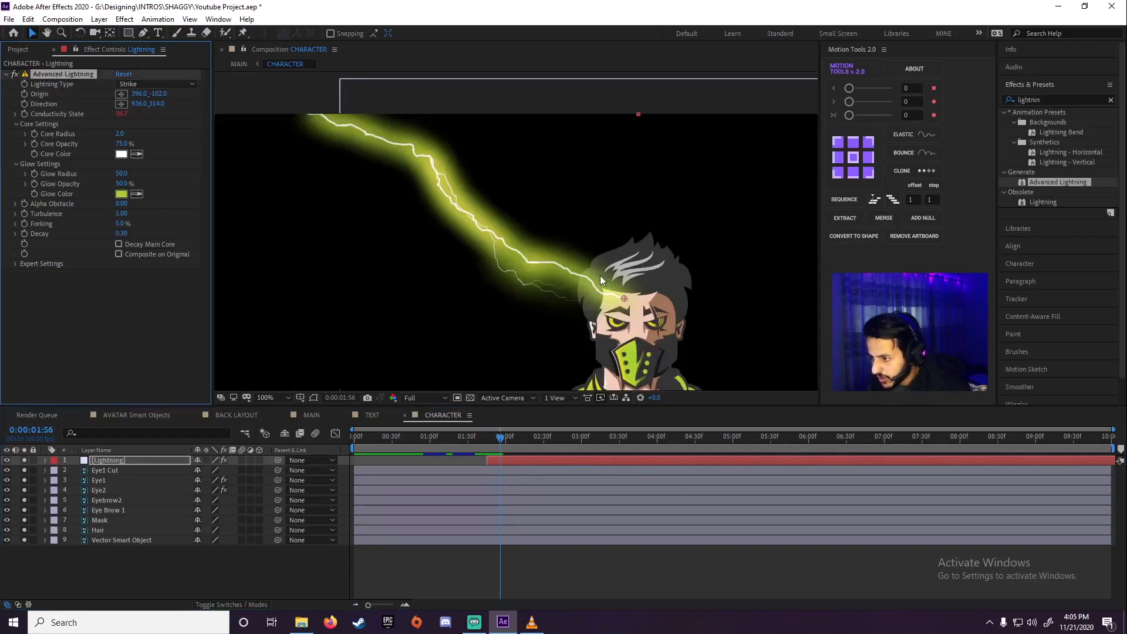
left_click_drag(675, 306, 376, 209)
key("v")
left_click_drag(414, 262, 471, 280)
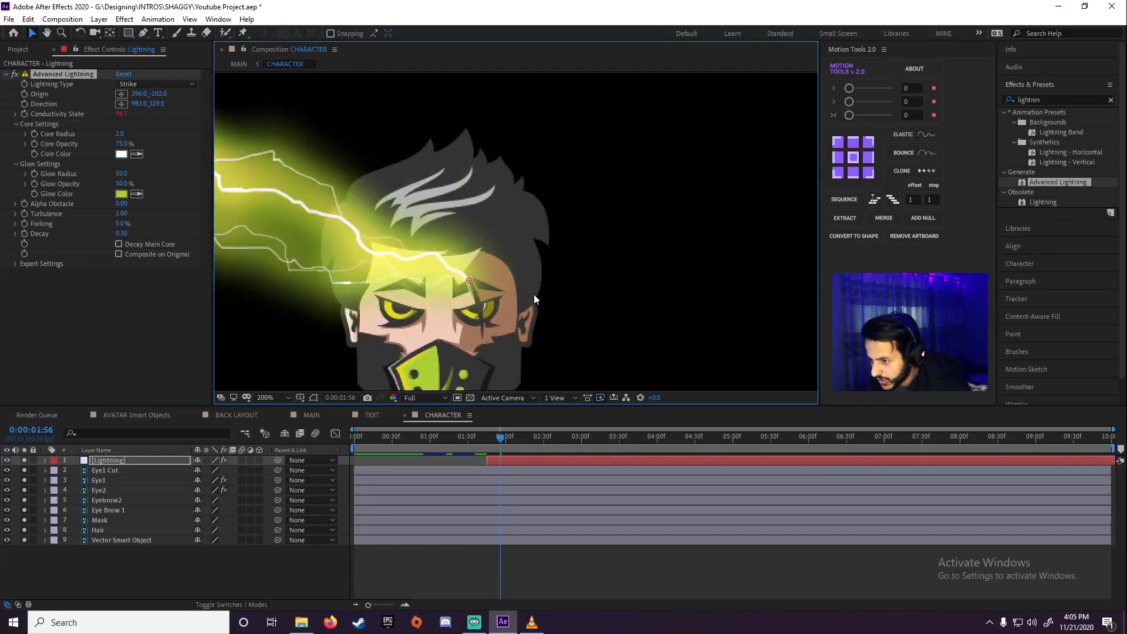
scroll(544, 298, "down", 2)
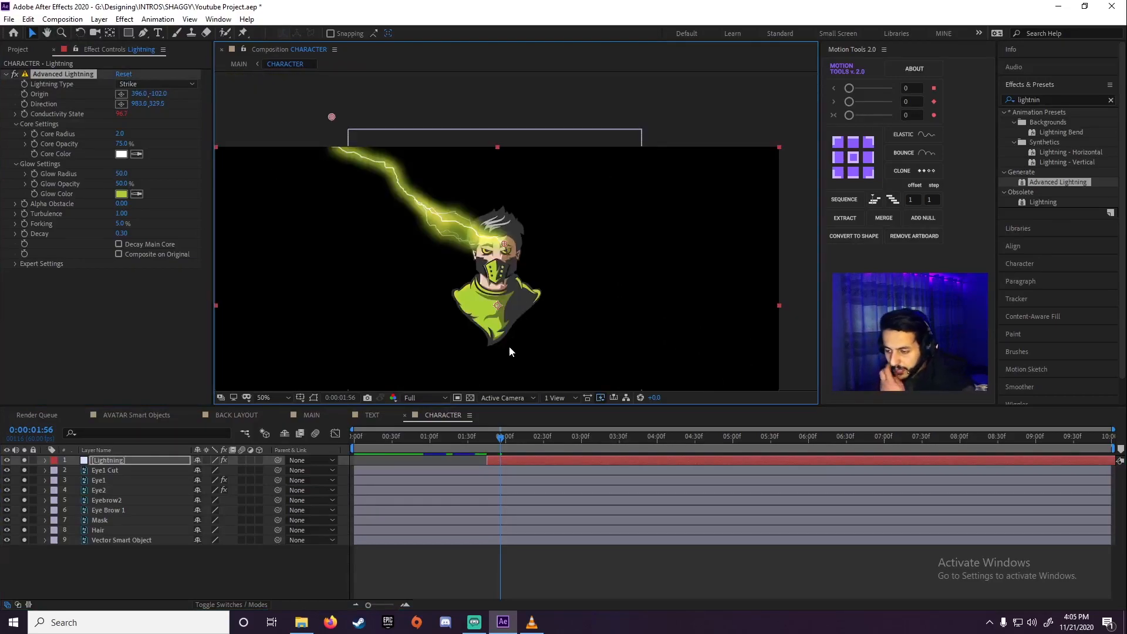
Trim the end of the Lightning layer to 0:00:02:00 and preview the strike
mouse_move(501, 445)
left_mouse_down()
mouse_move(490, 446)
mouse_move(507, 446)
left_mouse_up()
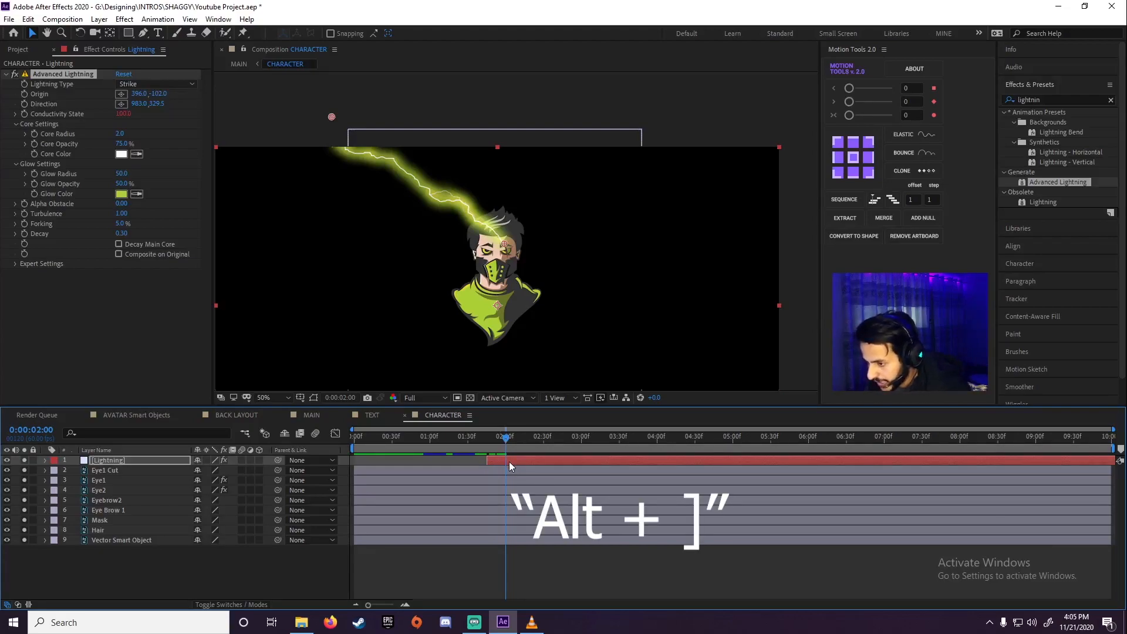
key("alt+bracketright")
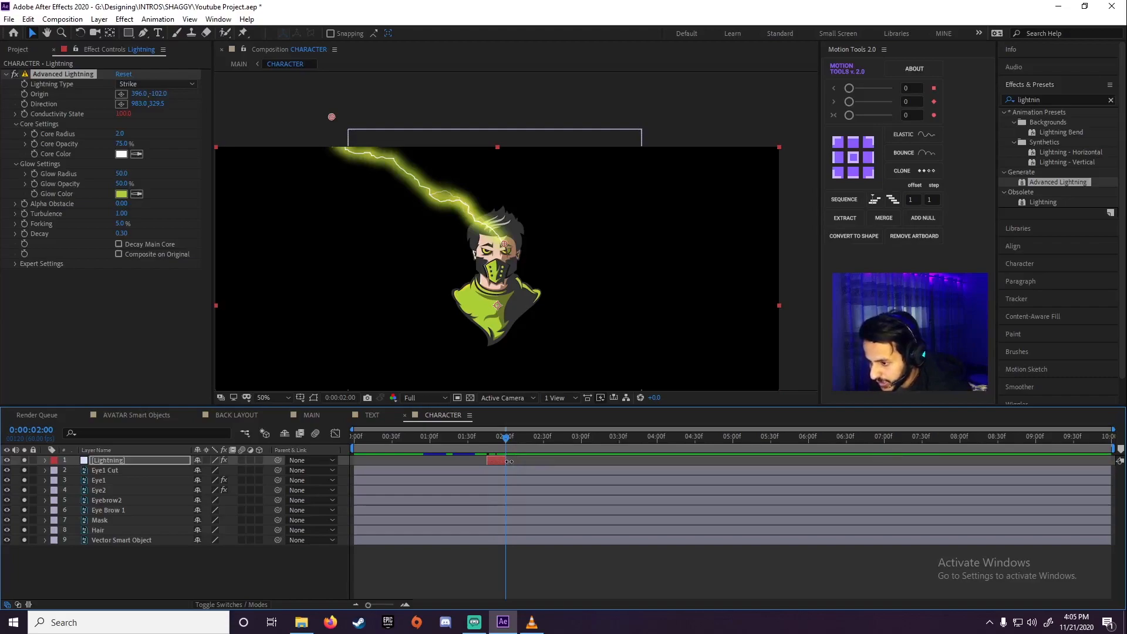
left_click(473, 443)
key("space")
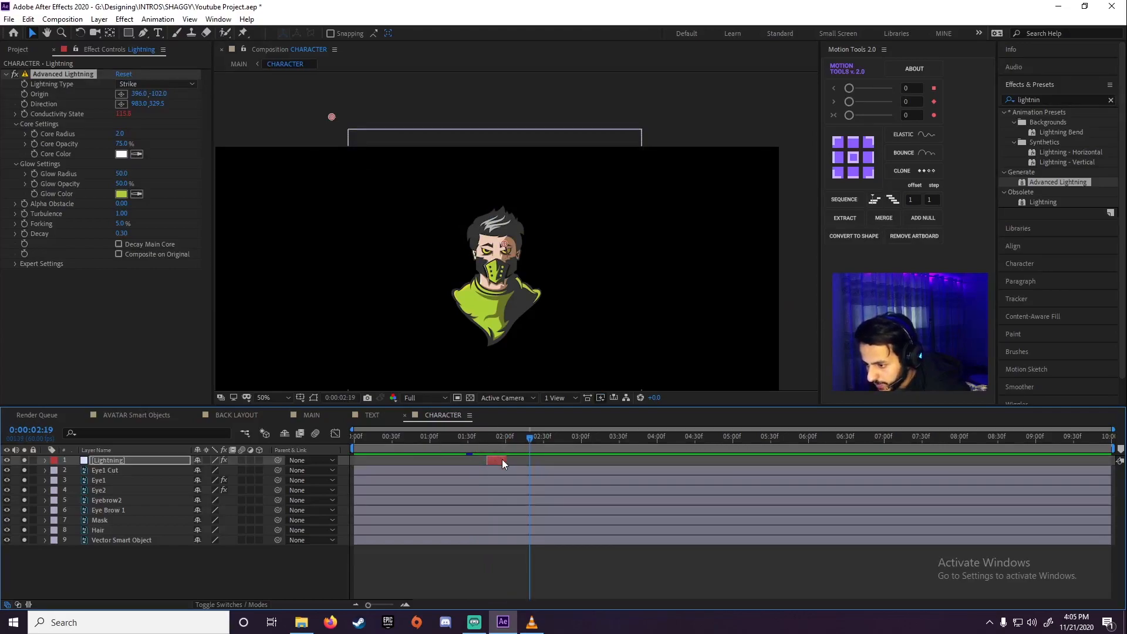
Shorten the Lightning layer's end by a few more frames and play back the strike and eye blink
left_click_drag(506, 460, 451, 445)
left_click(470, 443)
left_click(429, 445)
key("space")
left_click(445, 440)
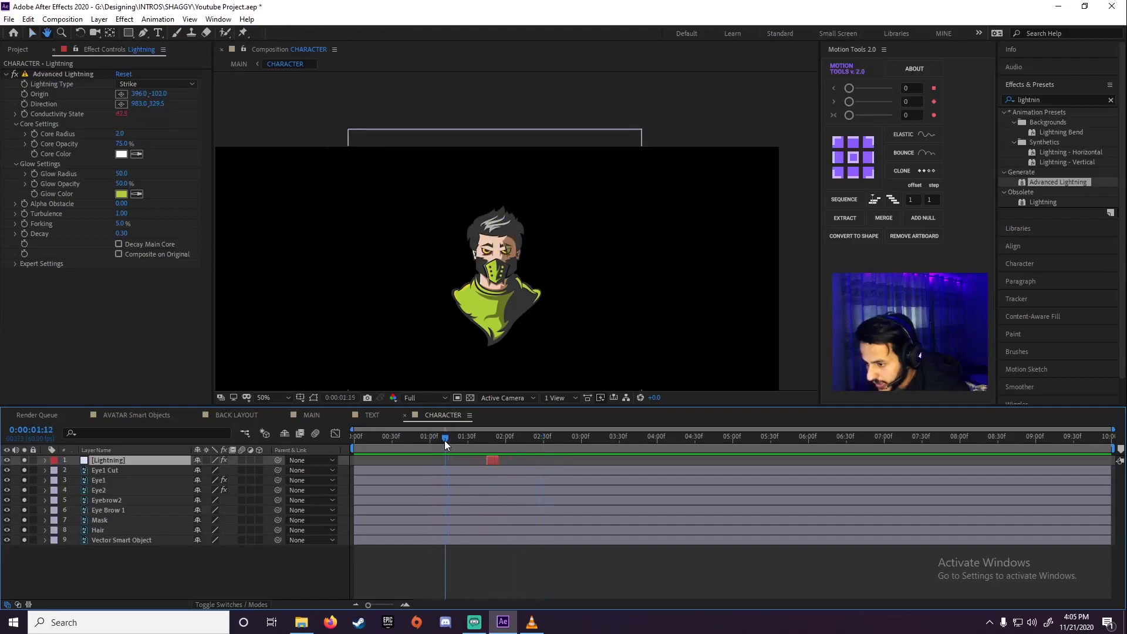
left_click(458, 440)
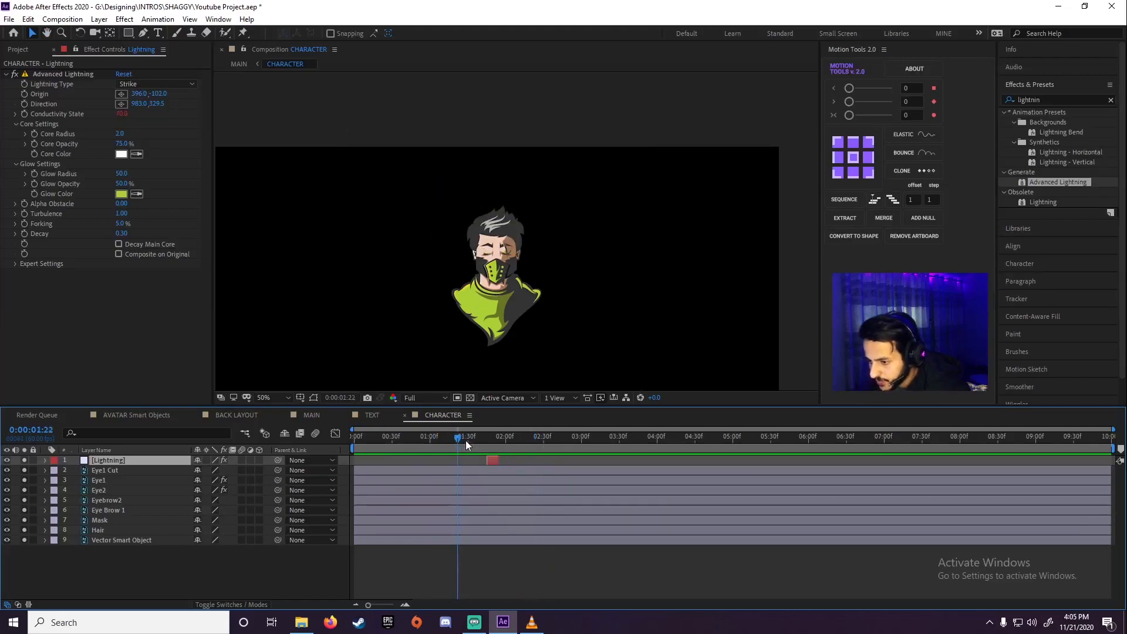
Reveal the opacity of the Eye1 Cut layer and set it to 0%
scroll(507, 237, "up", 6)
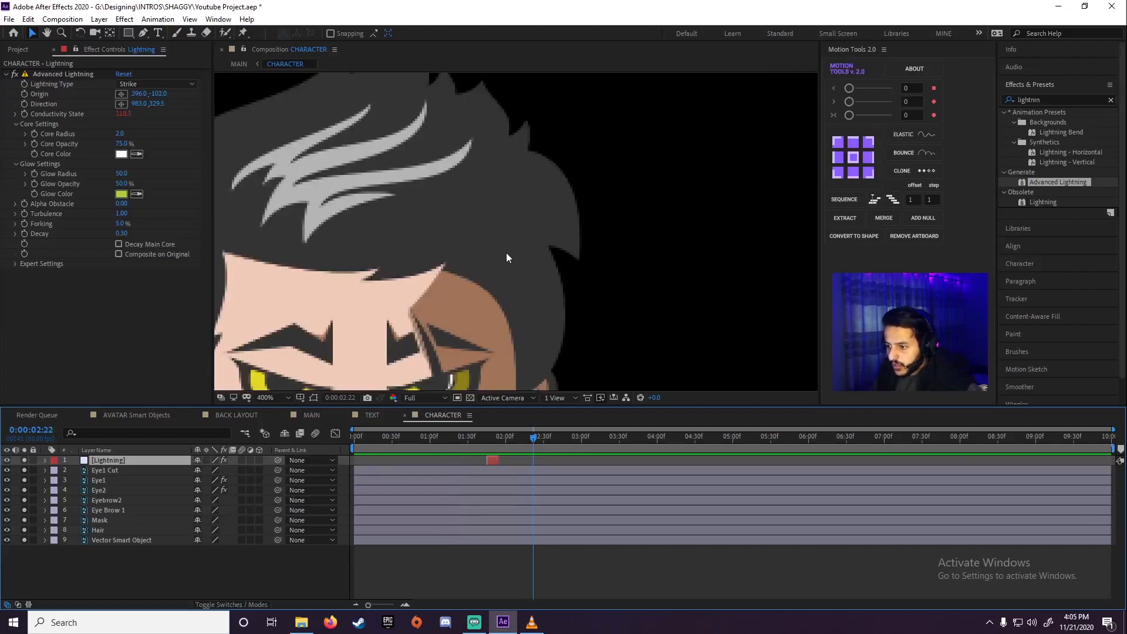
left_click_drag(464, 202, 504, 137)
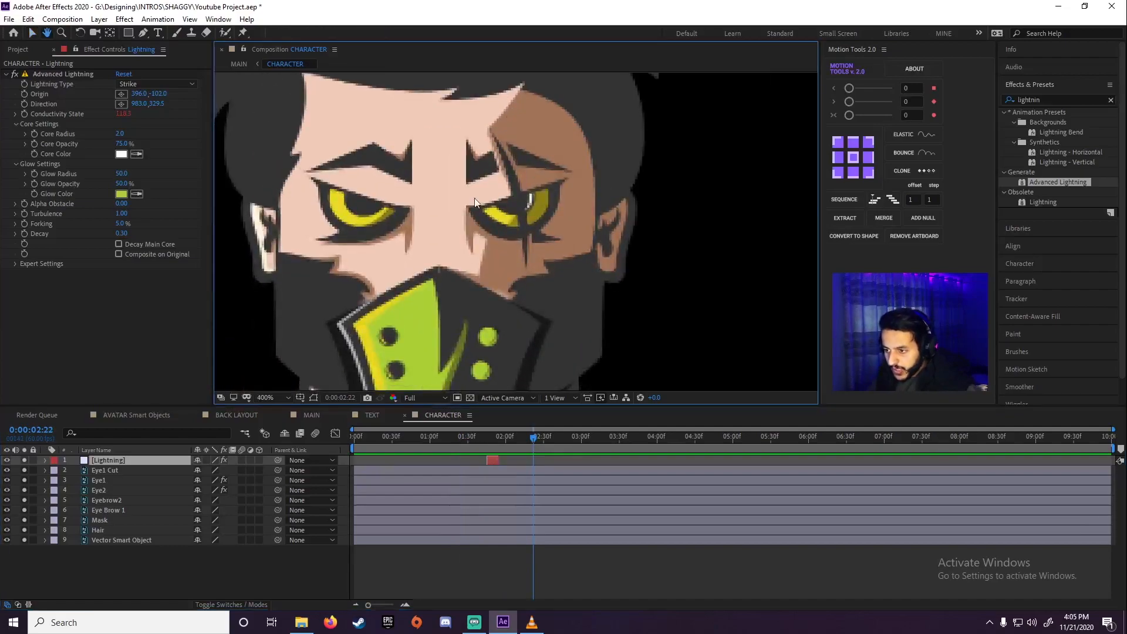
left_click(123, 471)
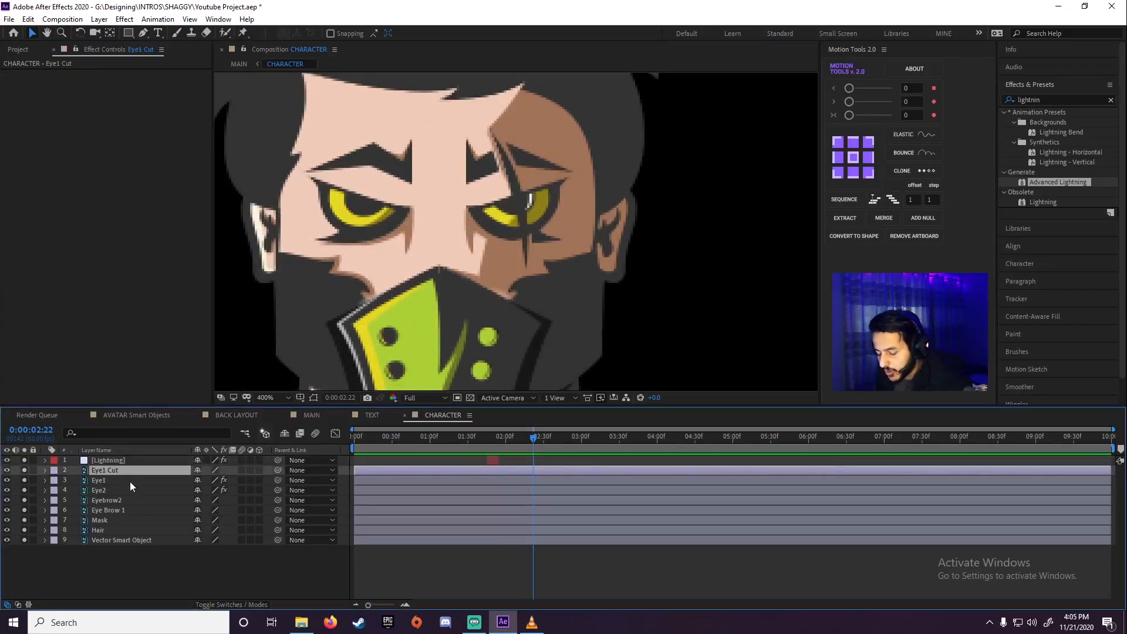
key("t")
left_click_drag(487, 440, 493, 440)
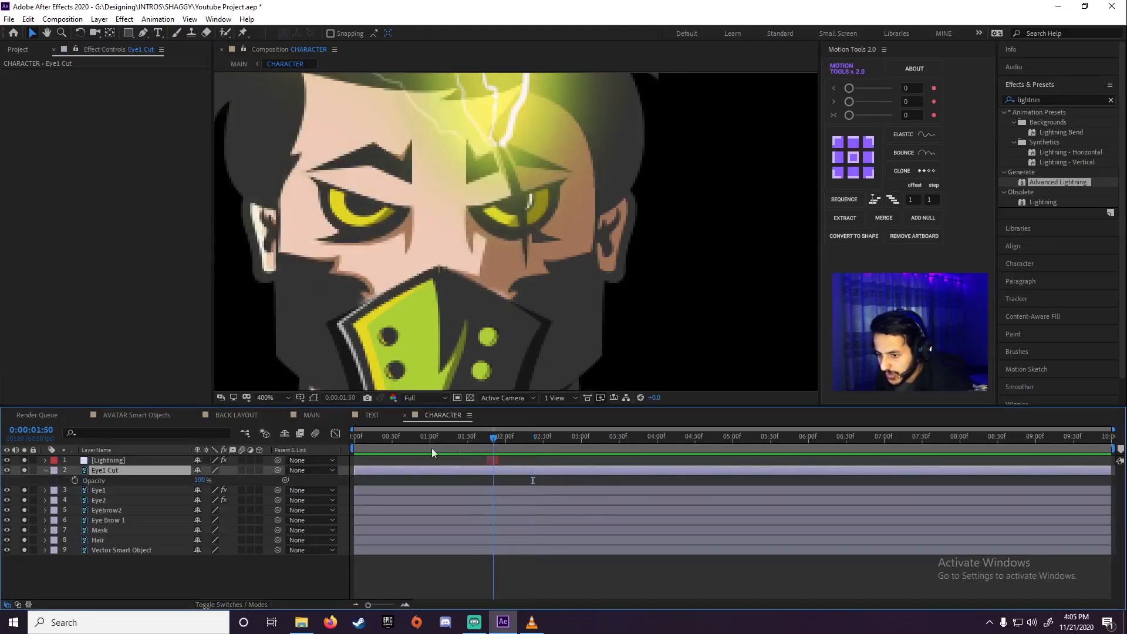
left_click_drag(200, 480, 1, 509)
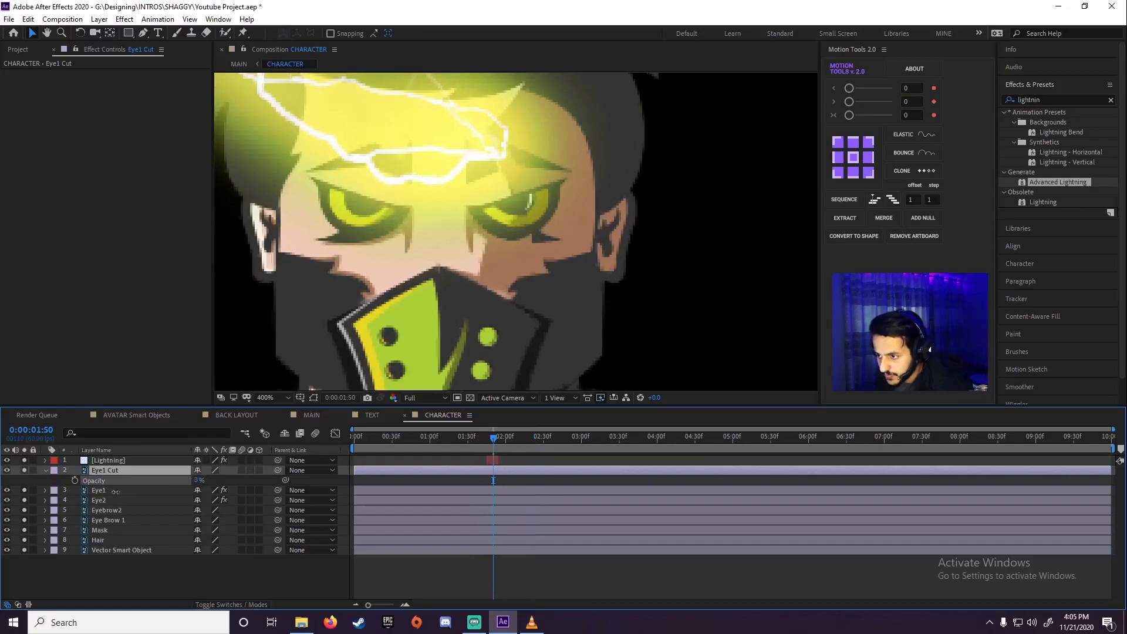
Keyframe the Eye1 Cut opacity from 0% at 0:00:01:45 to 100% at 0:00:01:53, and preview it
mouse_move(490, 443)
left_mouse_down()
mouse_move(473, 442)
mouse_move(485, 439)
left_mouse_up()
key("space")
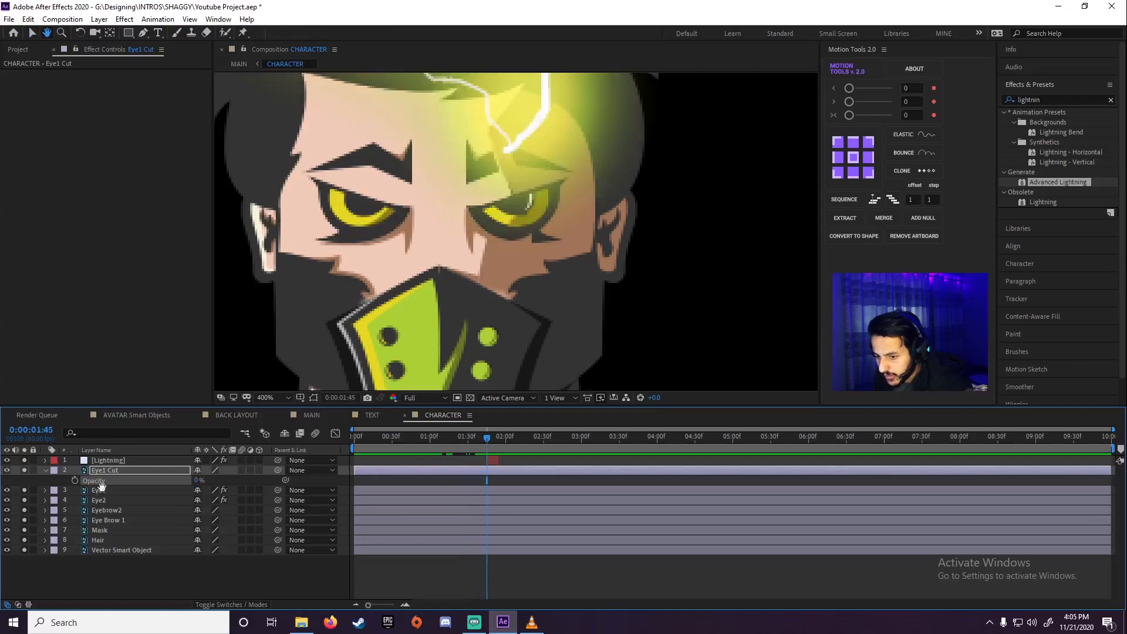
key("v")
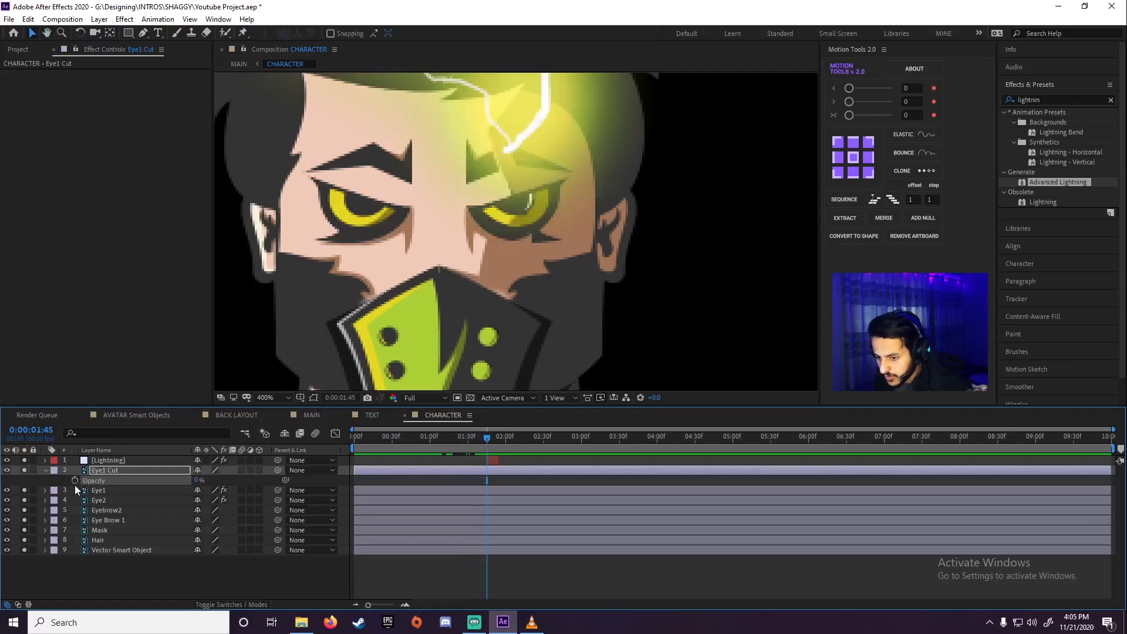
left_click_drag(492, 441, 496, 436)
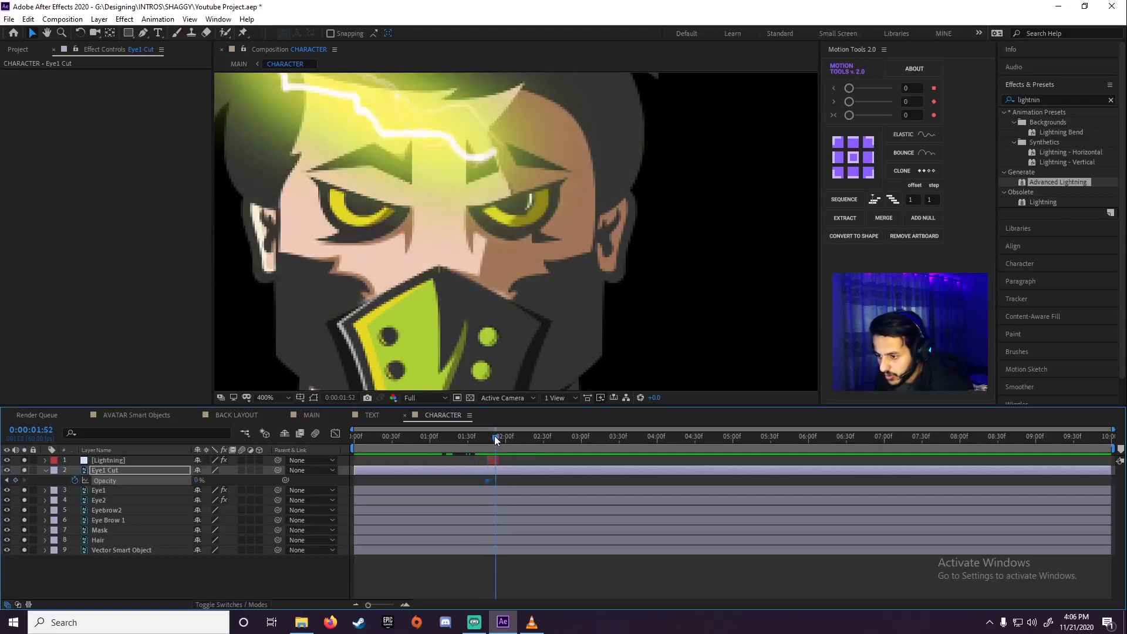
left_click_drag(198, 480, 305, 476)
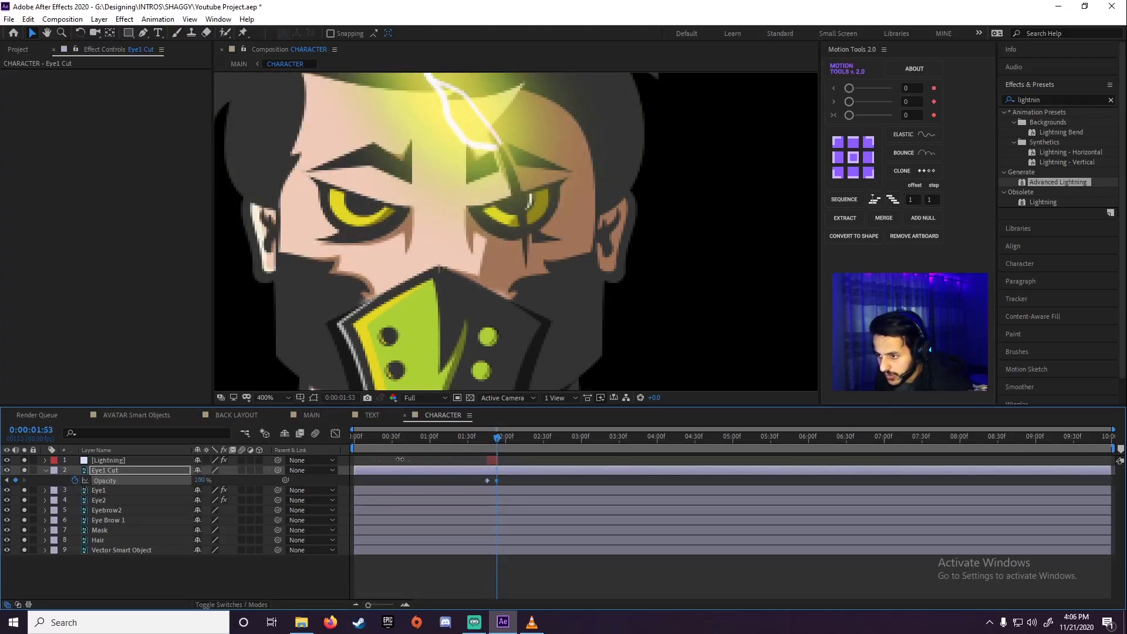
key("space")
left_click_drag(482, 438, 462, 442)
key("space")
key("space")
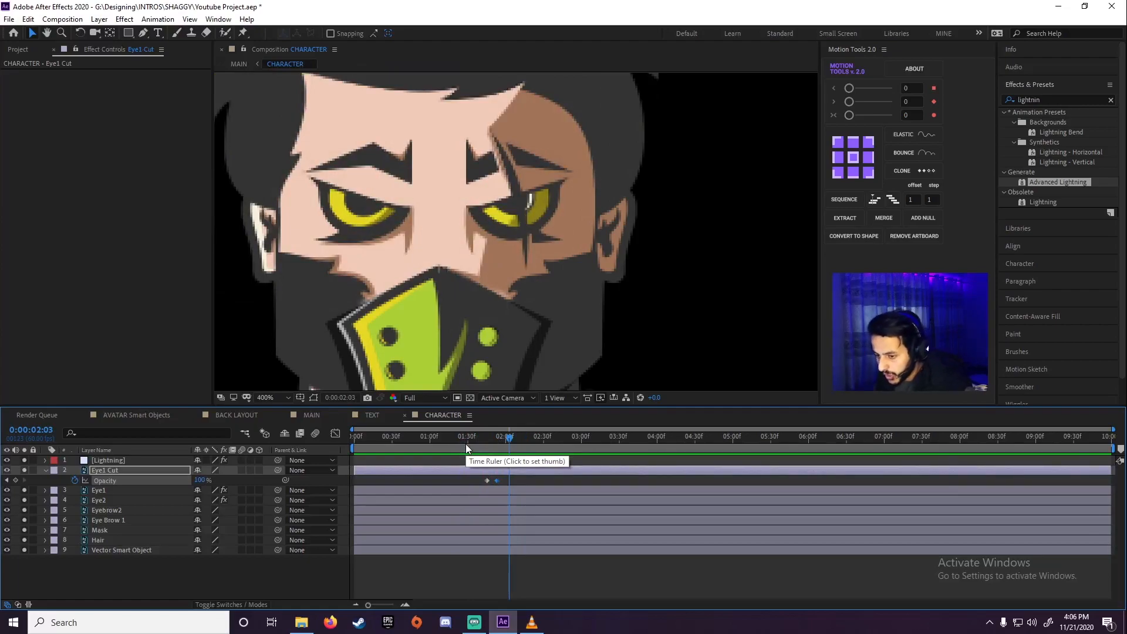
Find the Fill effect, try it on the Eye1 Cut layer, and remove it from that layer
left_click(1056, 100)
type("fill")
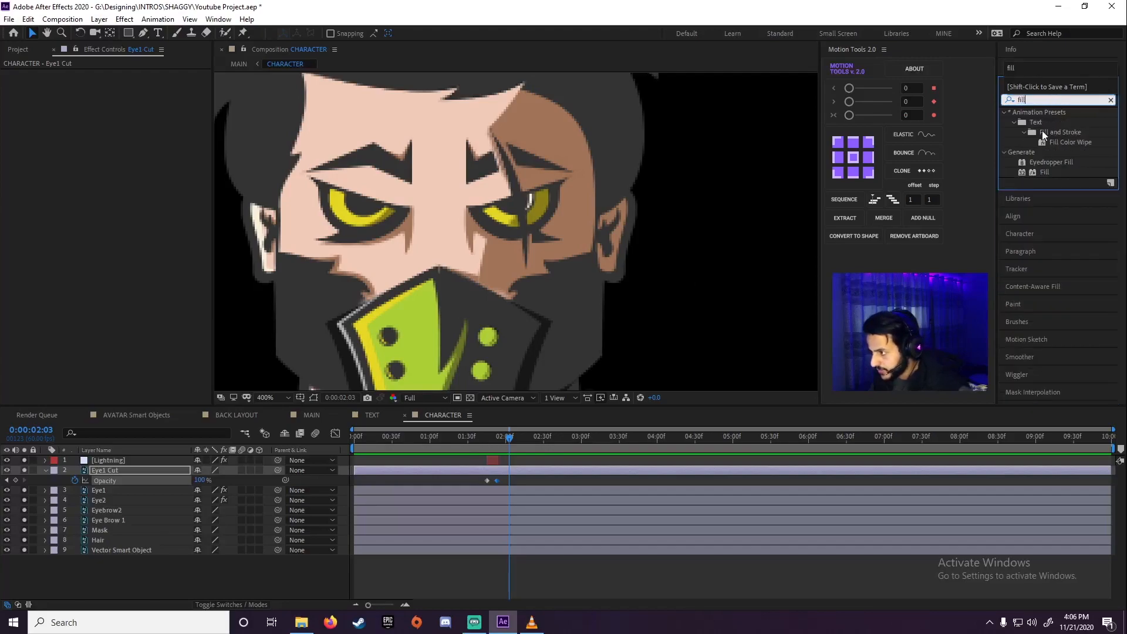
double_click(1042, 172)
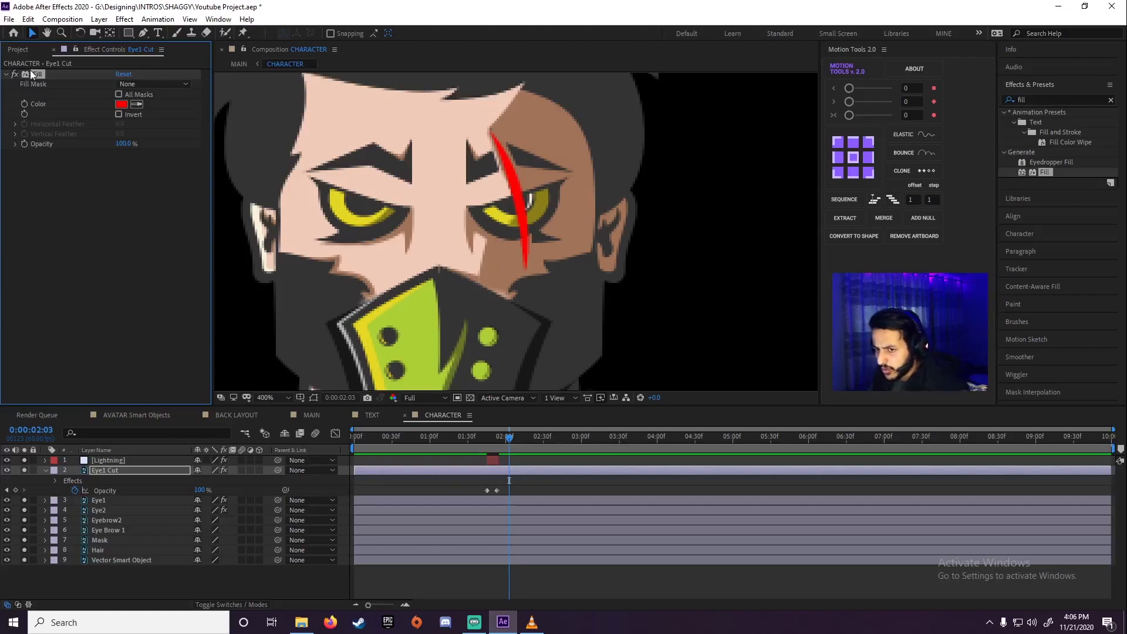
key("Delete")
Duplicate the Eye1 Cut layer and apply the Fill effect to the copy with the playhead at 0:00:01:52
left_click(106, 471)
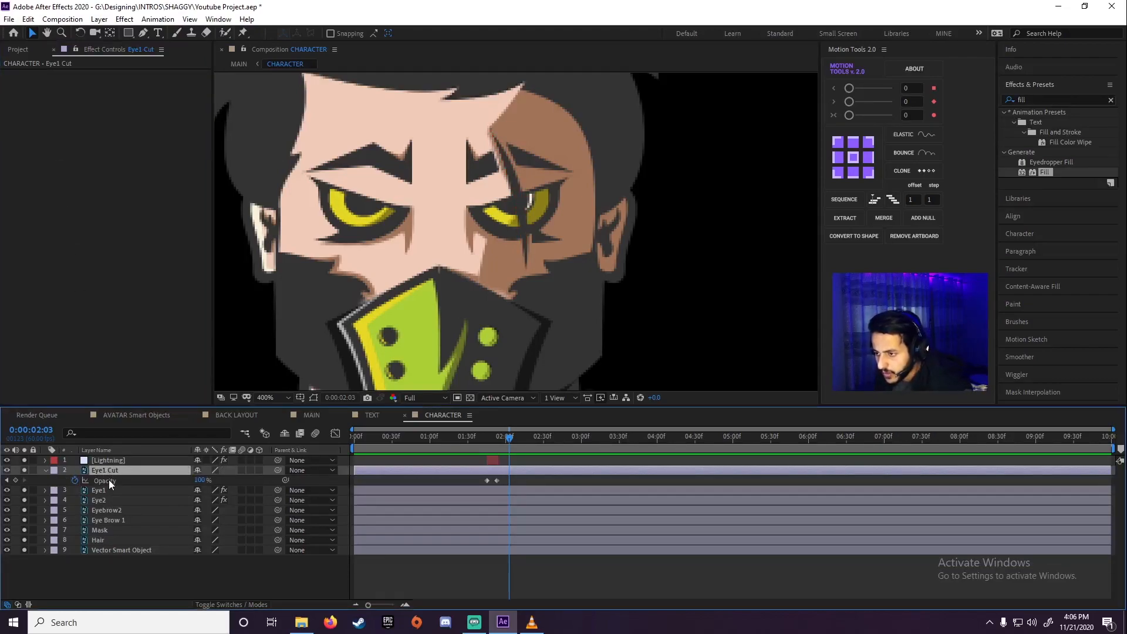
left_click_drag(464, 438, 481, 438)
key("ctrl+d")
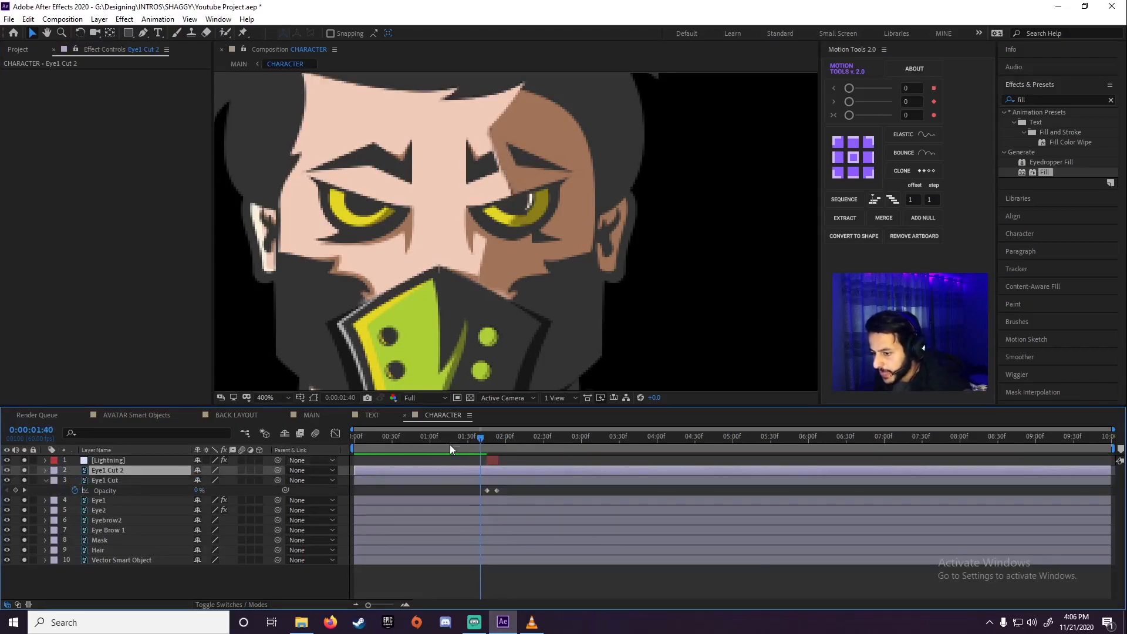
left_click_drag(479, 436, 493, 438)
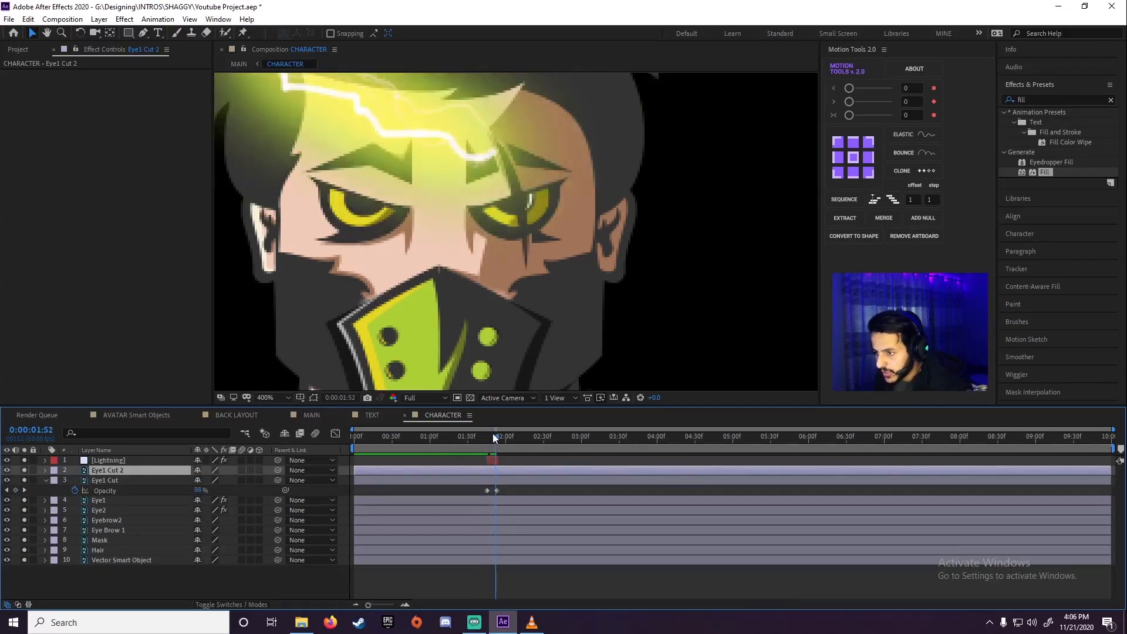
double_click(1044, 171)
left_click(122, 105)
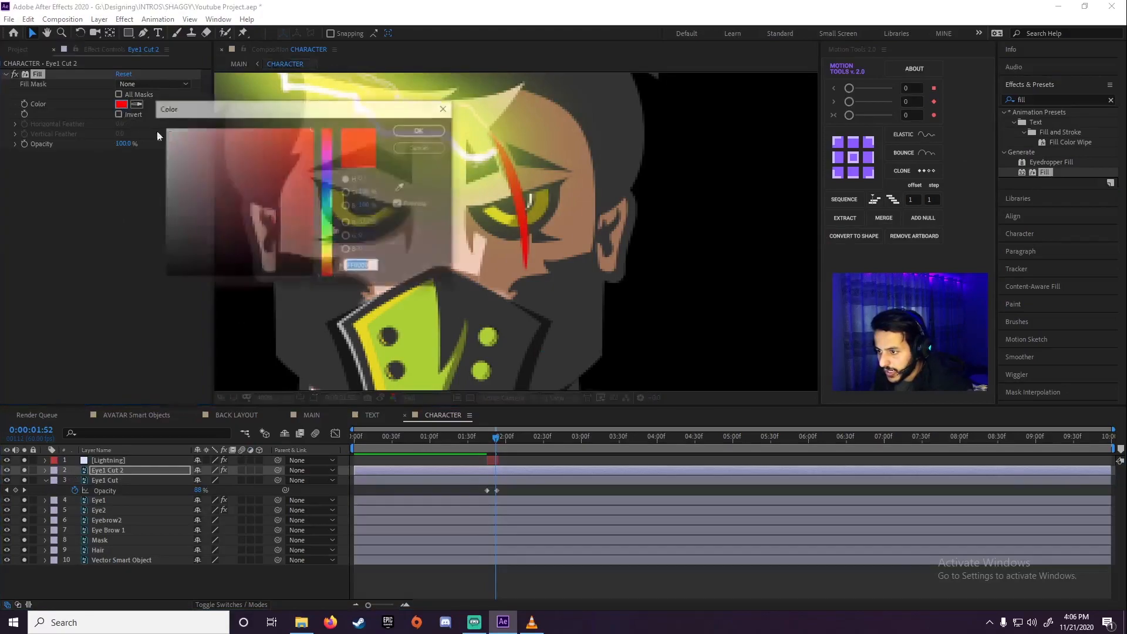
left_click(327, 228)
left_click_drag(279, 164, 294, 116)
left_click(421, 148)
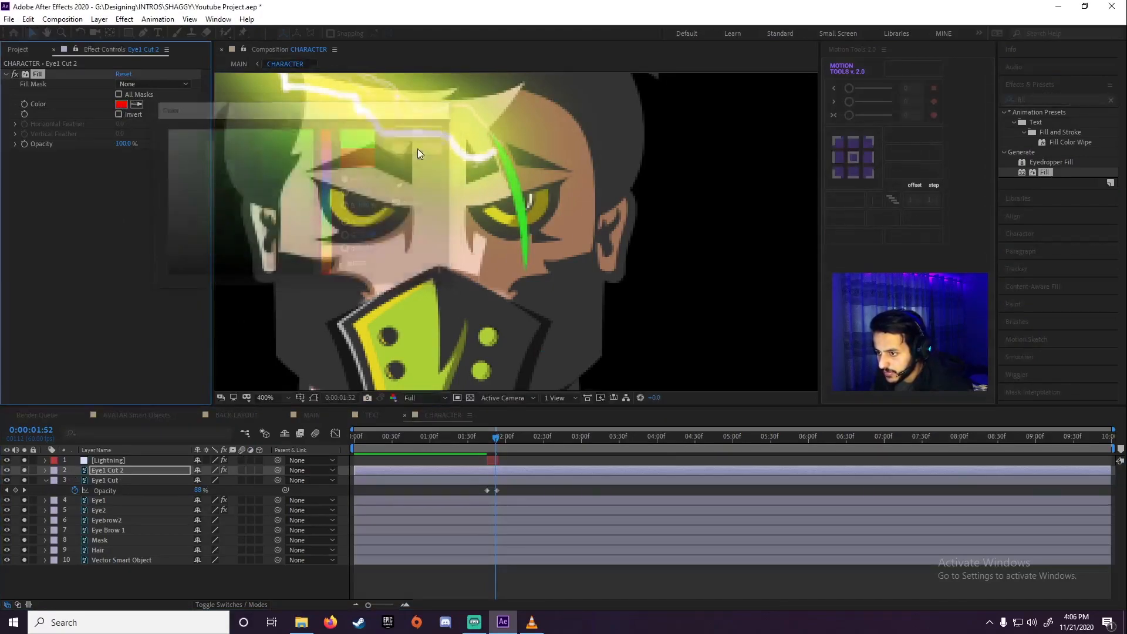
Set the Fill color of Eye1 Cut 2 to the green sampled from the character's mask, ABCF36
left_click(122, 105)
left_click(402, 186)
left_click(419, 303)
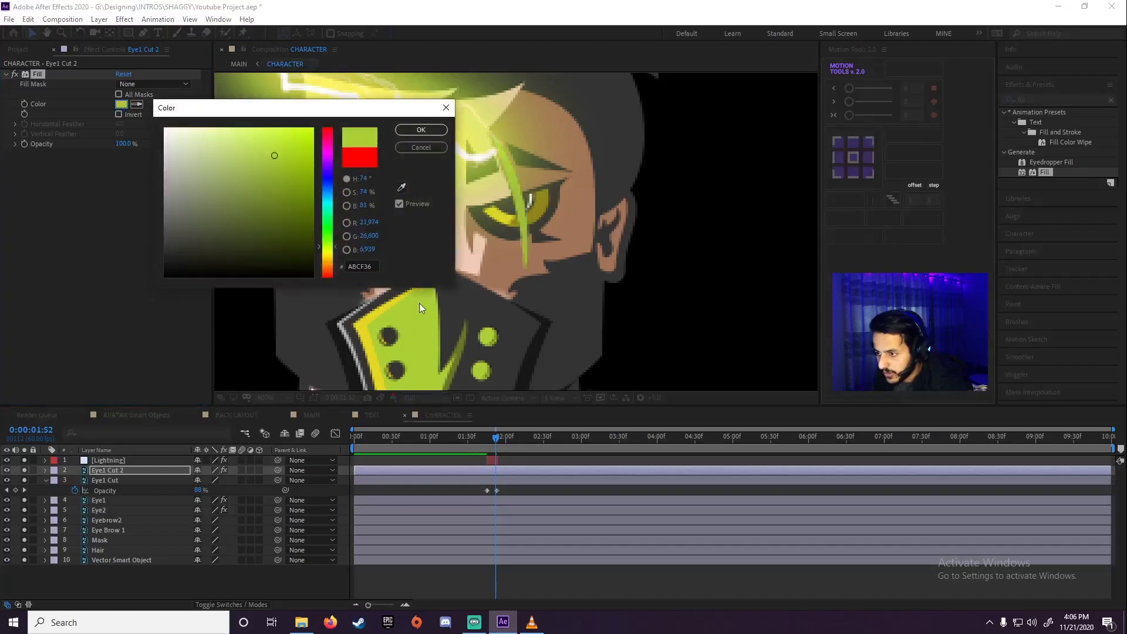
left_click(413, 130)
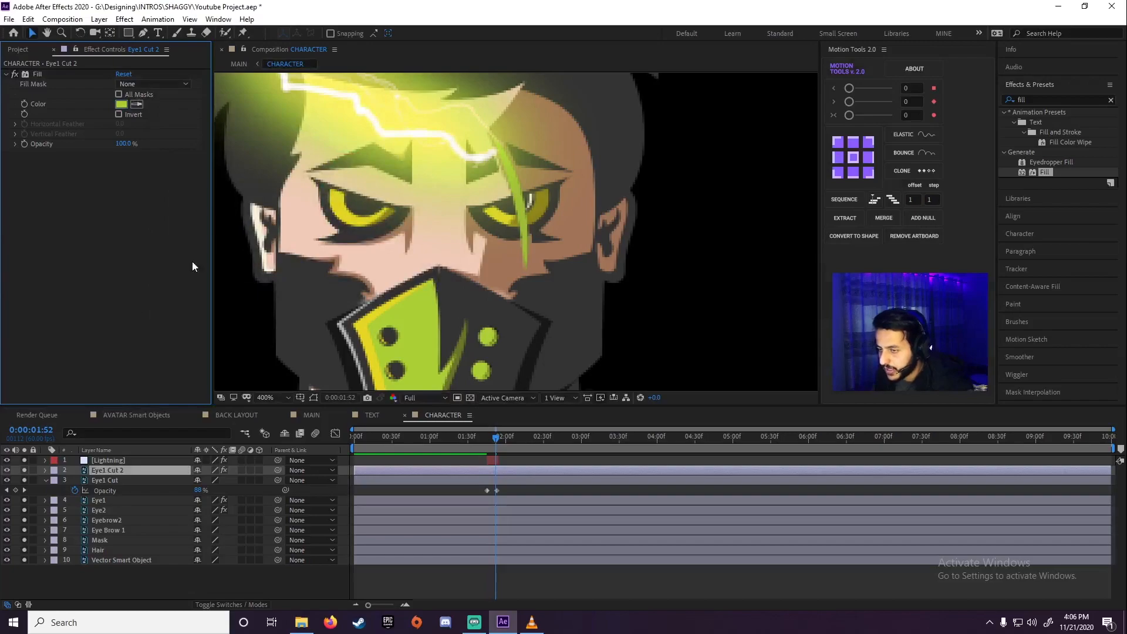
Add the Glow effect to Eye1 Cut 2 and raise its Glow Threshold to 100%
left_click(1030, 99)
type("glow")
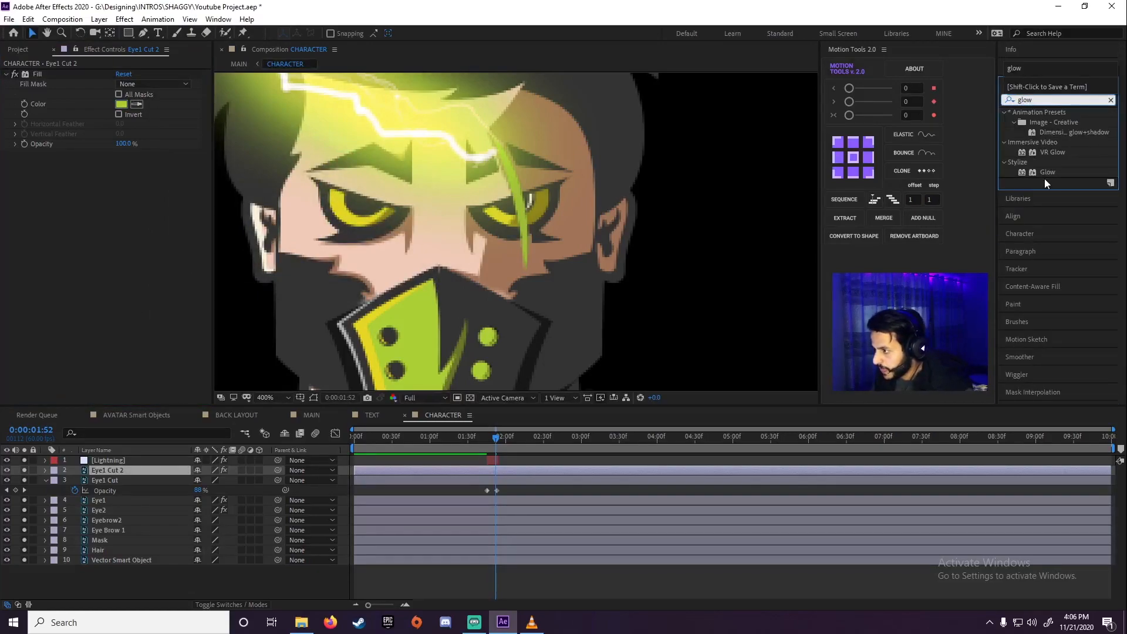
left_click(1045, 173)
double_click(1044, 174)
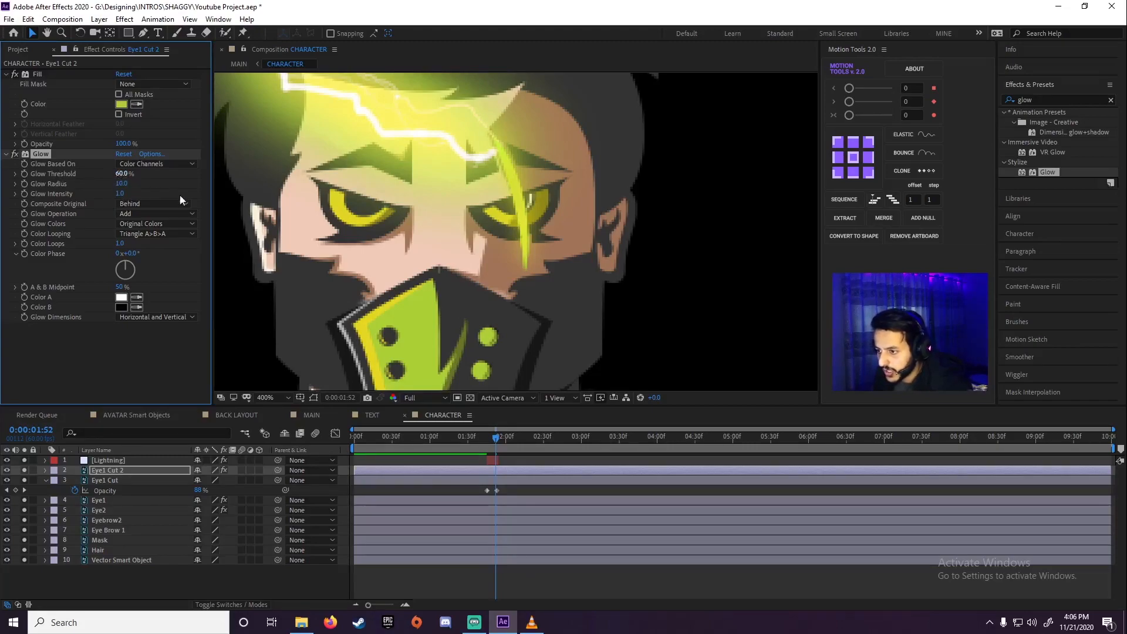
left_click_drag(116, 174, 268, 180)
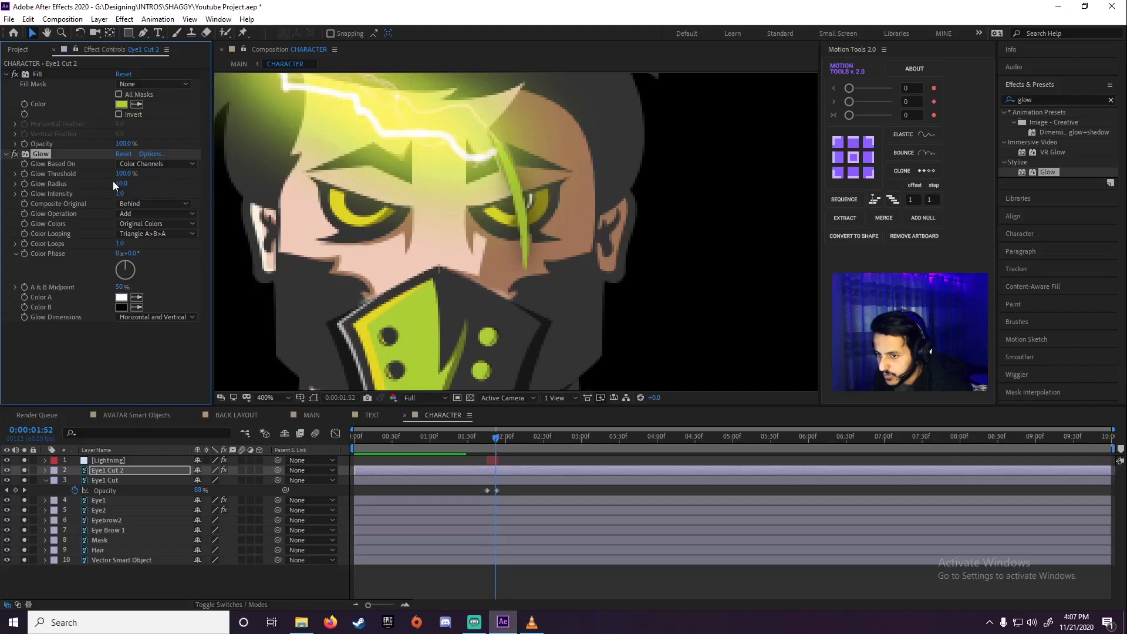
Keyframe Eye1 Cut 2's Glow Threshold from 100% at 0:00:01:53 to 26.3% at 0:00:02:11
left_click_drag(130, 176, 160, 174)
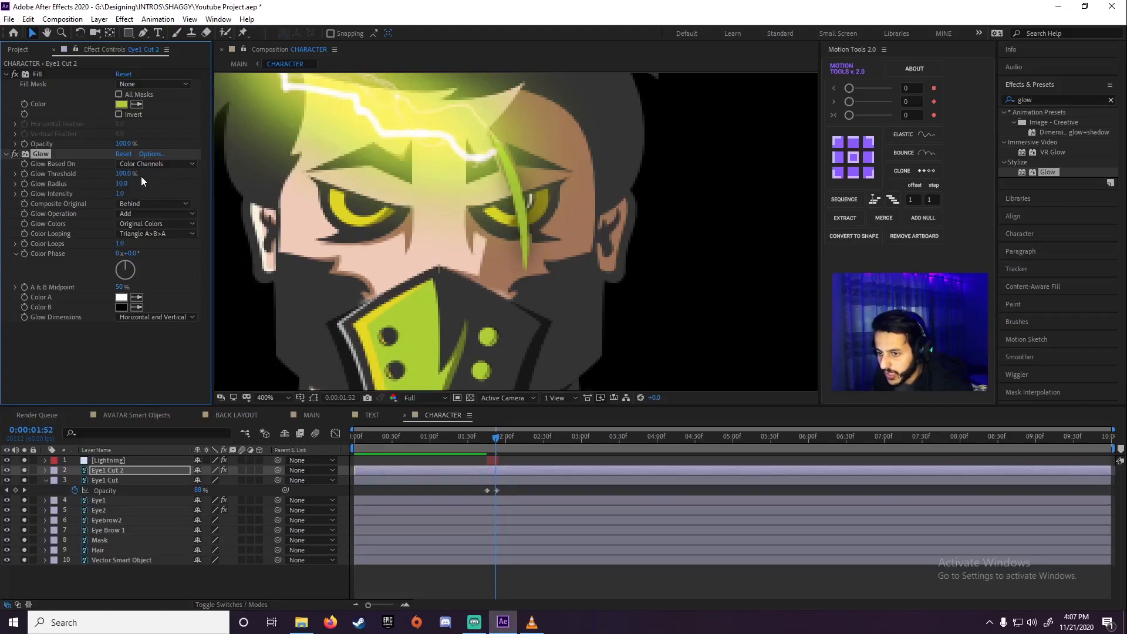
mouse_move(505, 438)
left_mouse_down()
mouse_move(487, 438)
mouse_move(498, 438)
left_mouse_up()
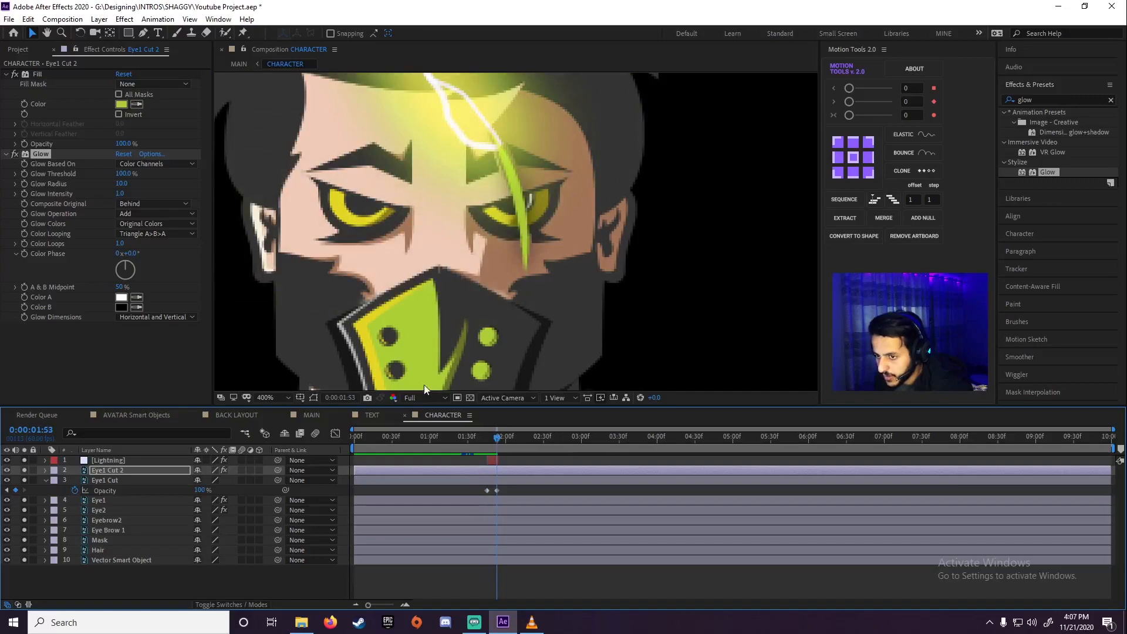
left_click(24, 174)
left_click_drag(493, 439, 520, 436)
mouse_move(129, 174)
left_mouse_down()
mouse_move(74, 174)
mouse_move(119, 173)
left_mouse_up()
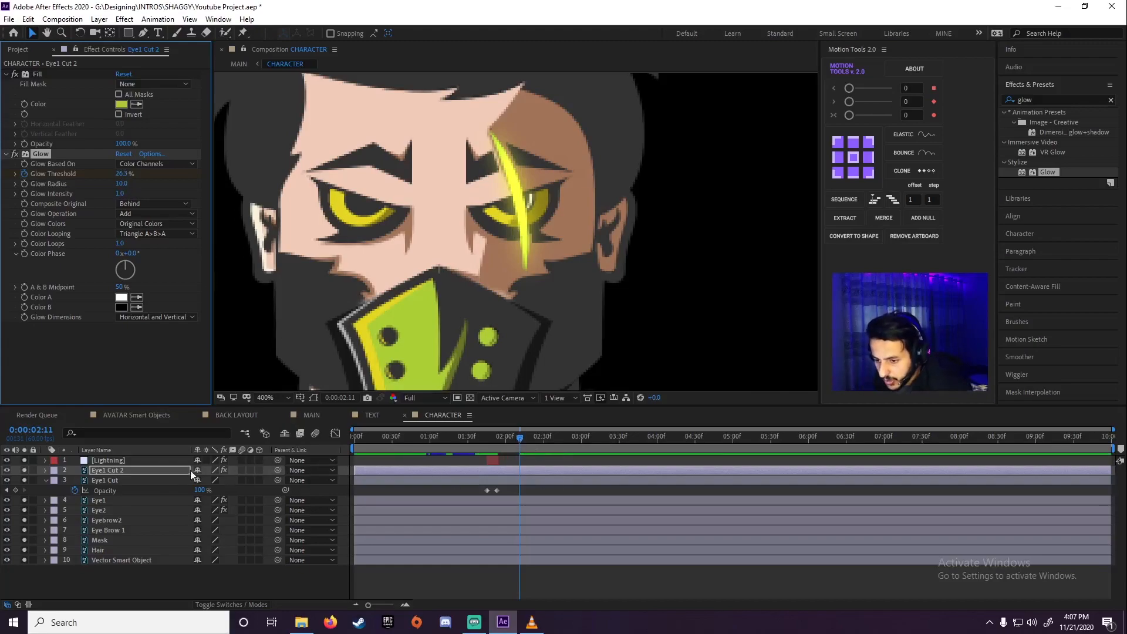
Try fading Eye1 Cut 2 out with a 0% Opacity keyframe at 0:00:02:20, and preview the result
left_click(110, 468)
key("t")
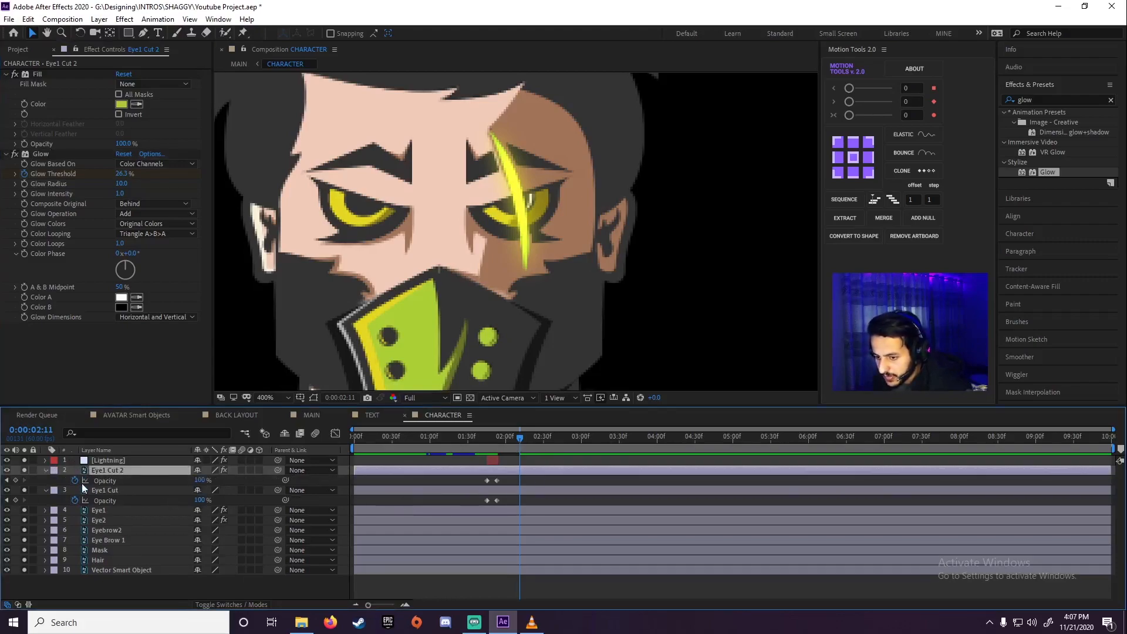
left_click_drag(515, 446, 532, 448)
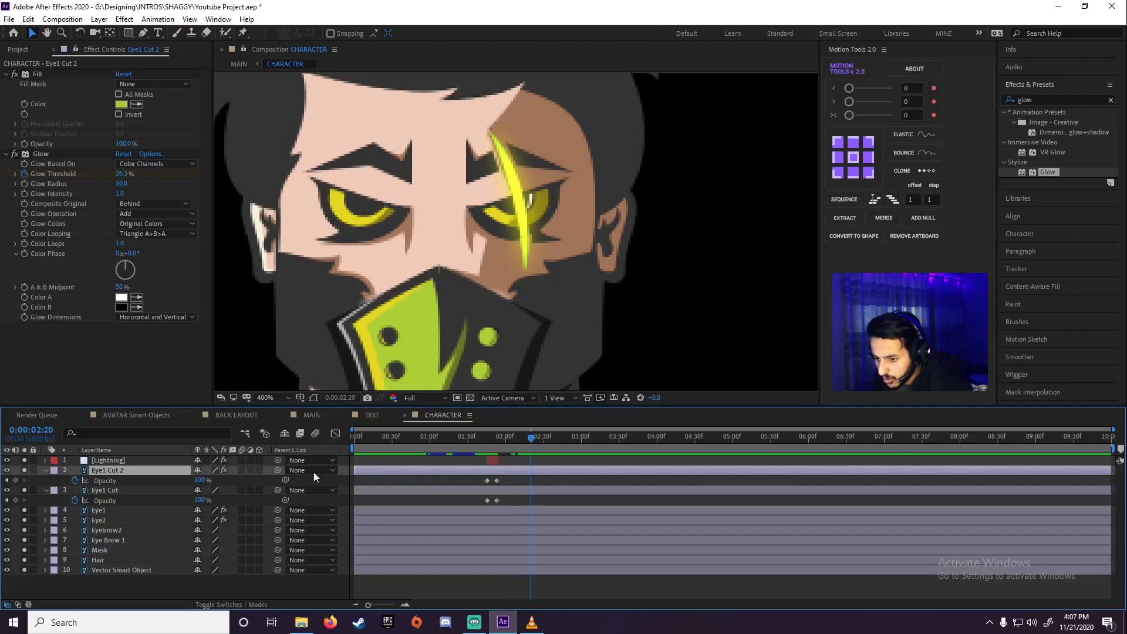
left_click_drag(205, 481, 170, 481)
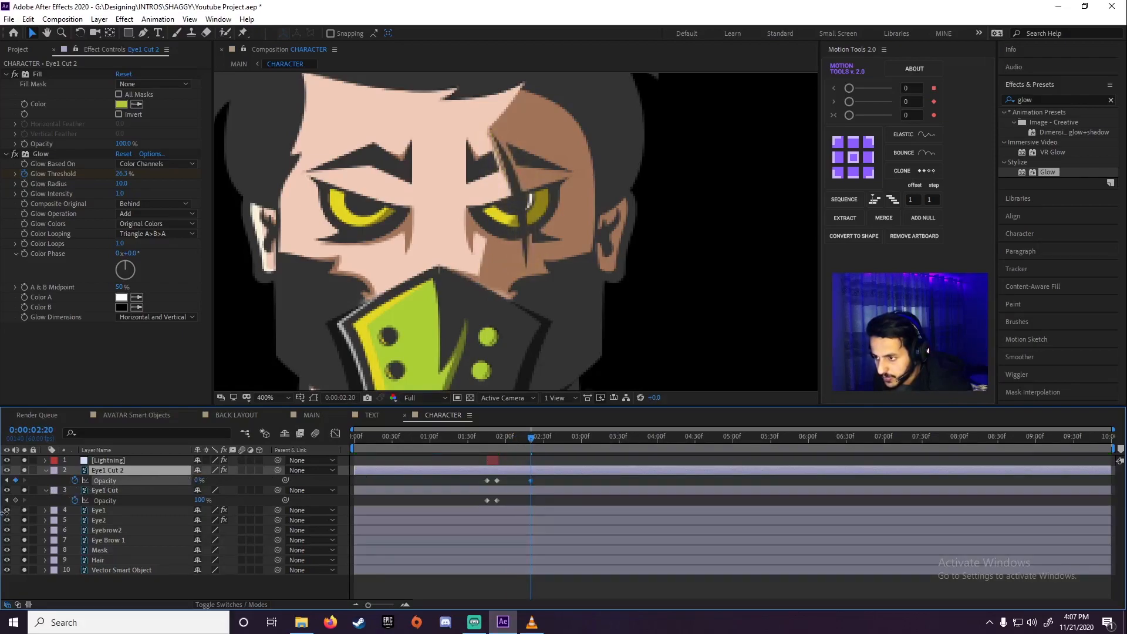
left_click(478, 444)
key("space")
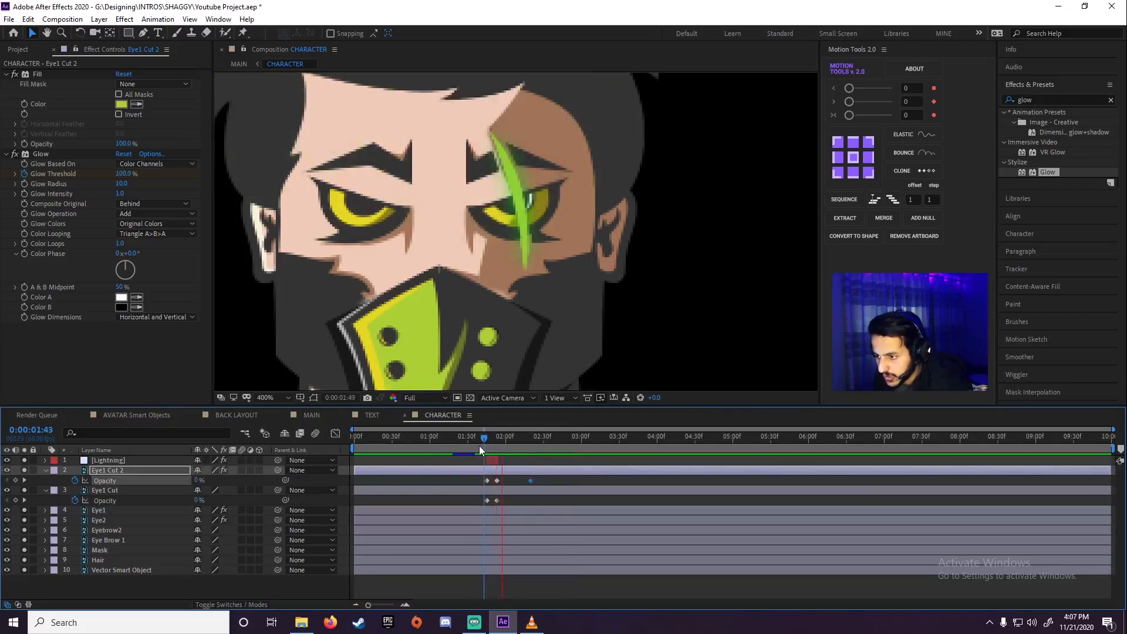
mouse_move(494, 439)
left_mouse_down()
mouse_move(529, 438)
mouse_move(505, 442)
left_mouse_up()
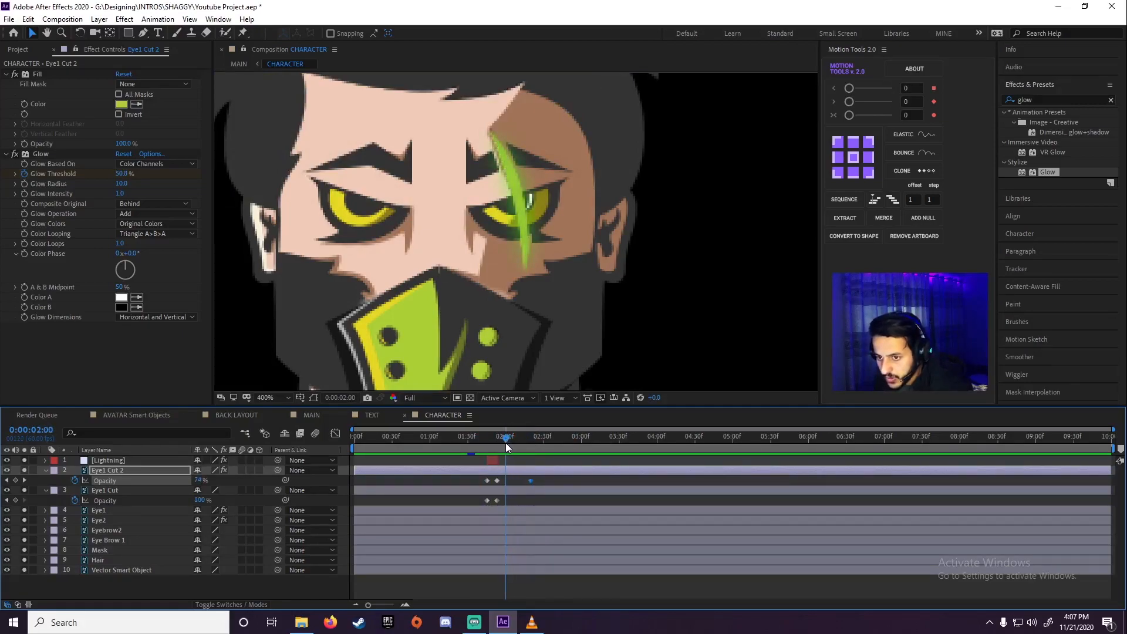
Reveal Eye1 Cut 2's keyframes and move its second Glow Threshold keyframe to 0:00:02:31
key("u")
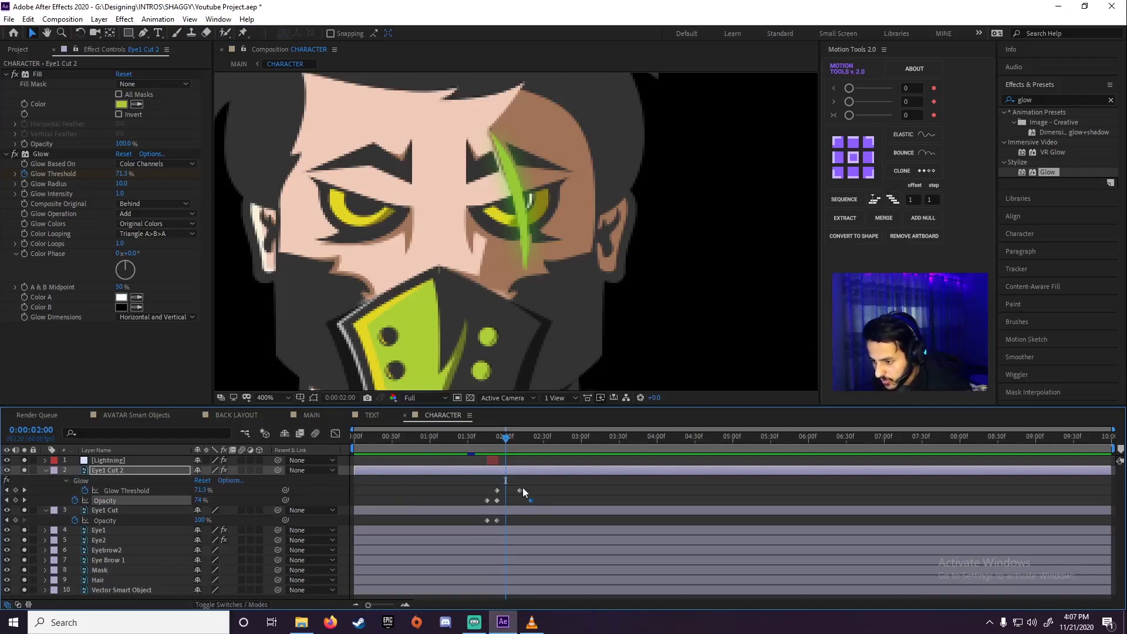
left_click(519, 490)
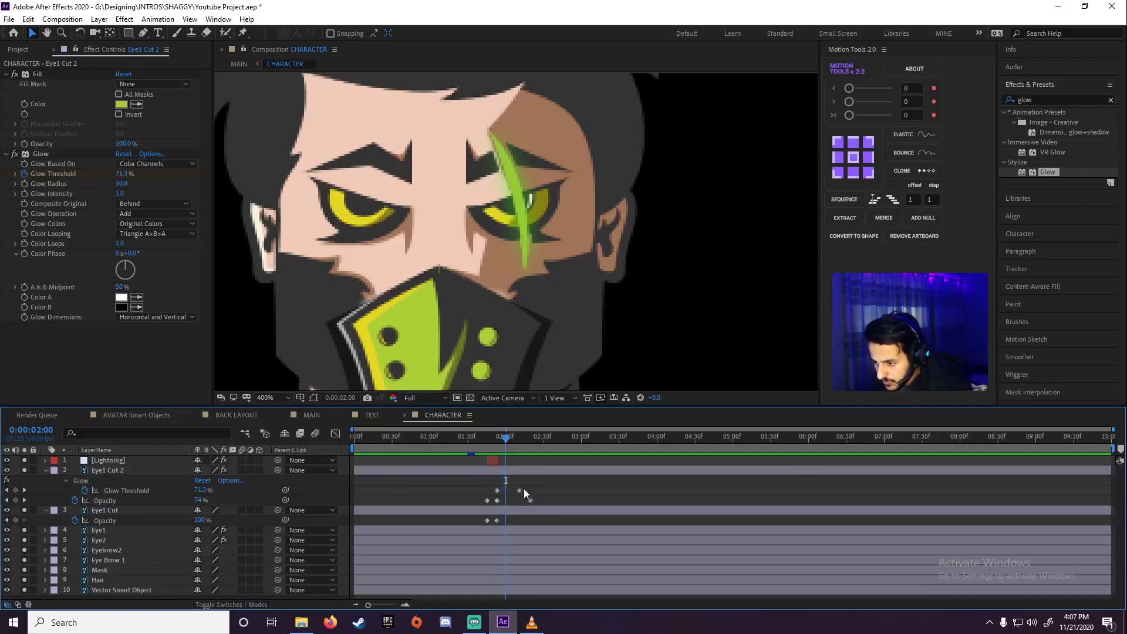
left_click_drag(520, 490, 546, 491)
left_click_drag(502, 441, 535, 437)
left_click(502, 450)
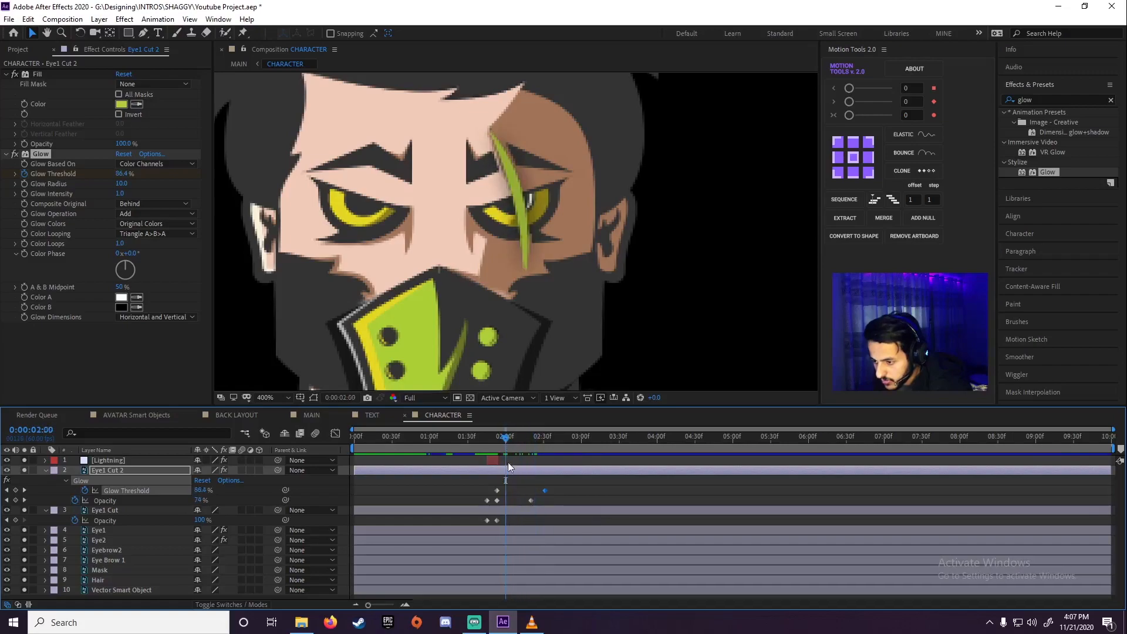
Replace Eye1 Cut 2's 0:00:02:20 Opacity keyframe with a fade from 100% at 0:00:02:31 to 0% shortly after three seconds
left_click(532, 499)
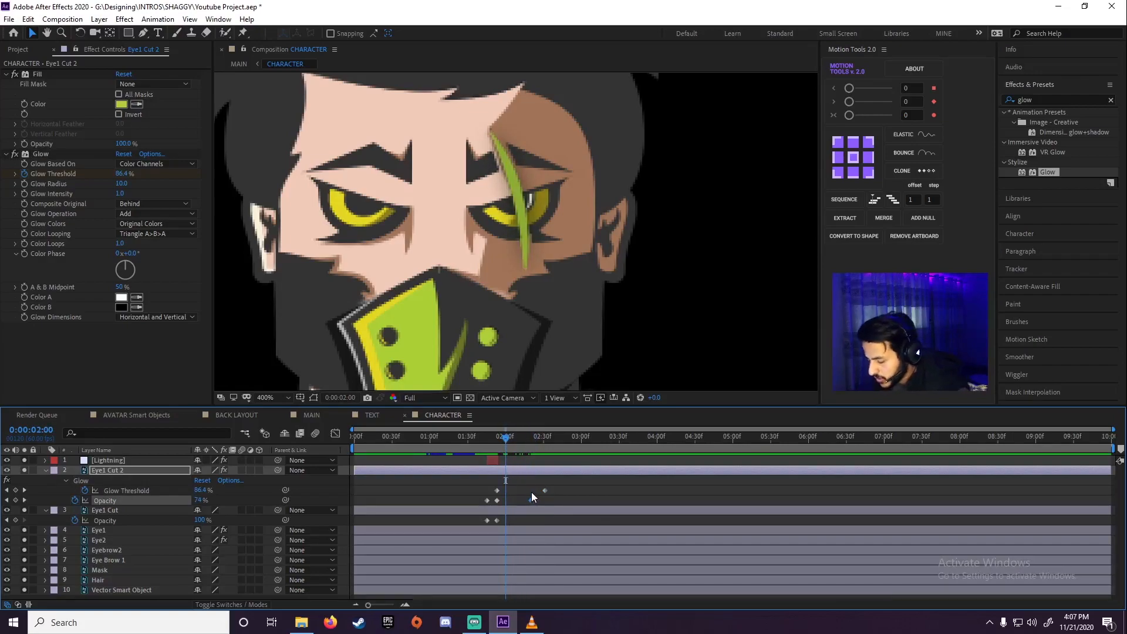
left_click(508, 437)
left_click_drag(495, 442, 545, 437)
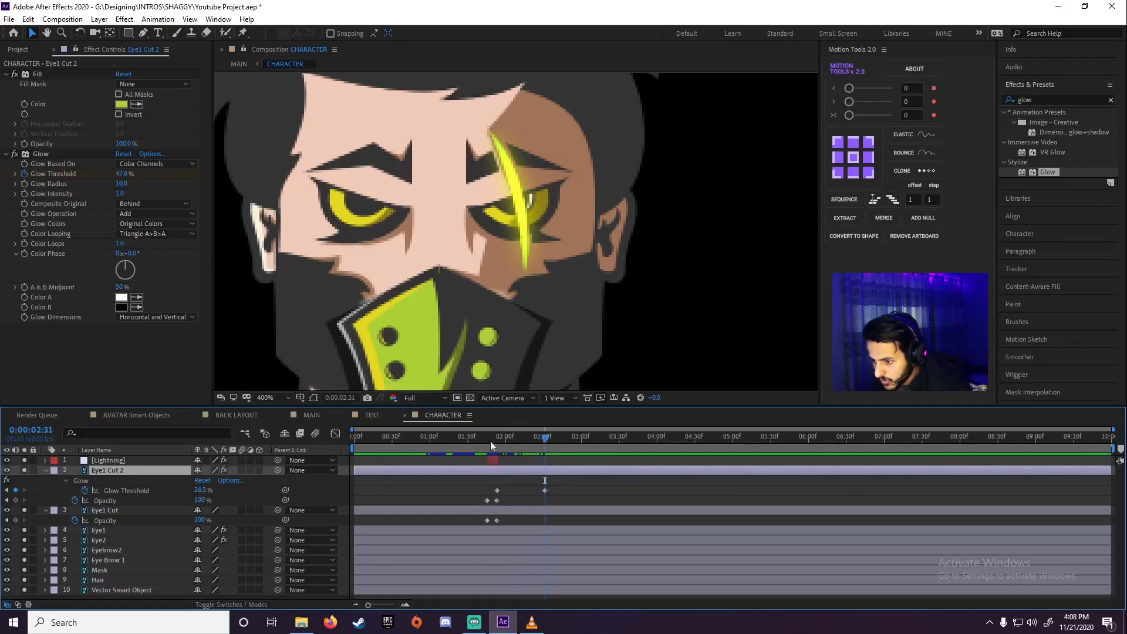
left_click(16, 500)
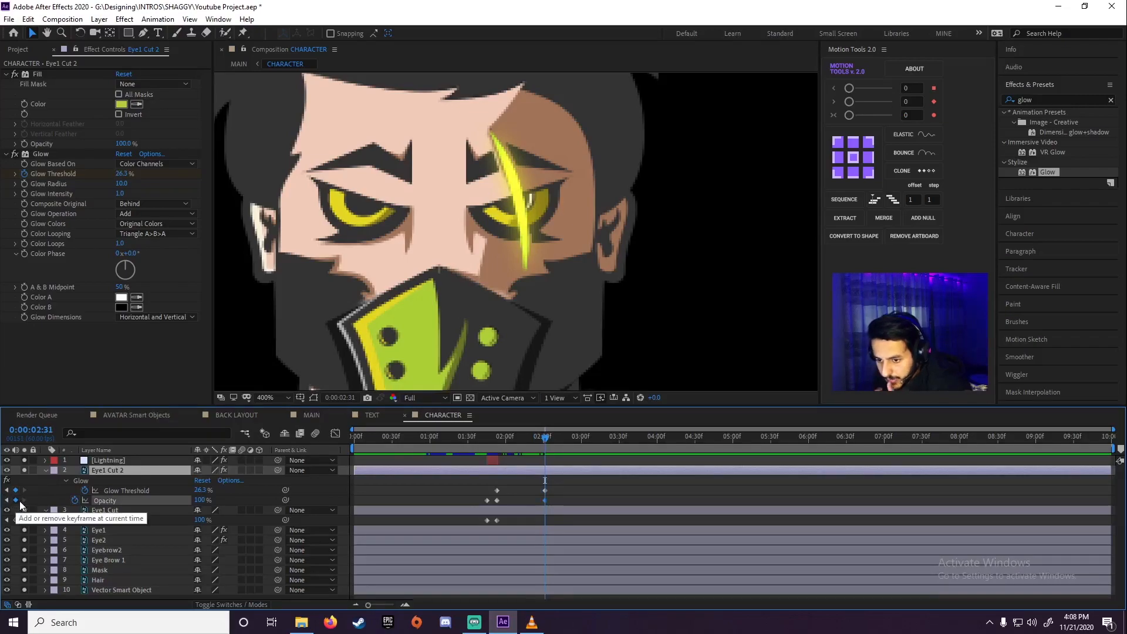
left_click_drag(561, 435, 592, 436)
left_click_drag(201, 500, 65, 502)
left_click(488, 437)
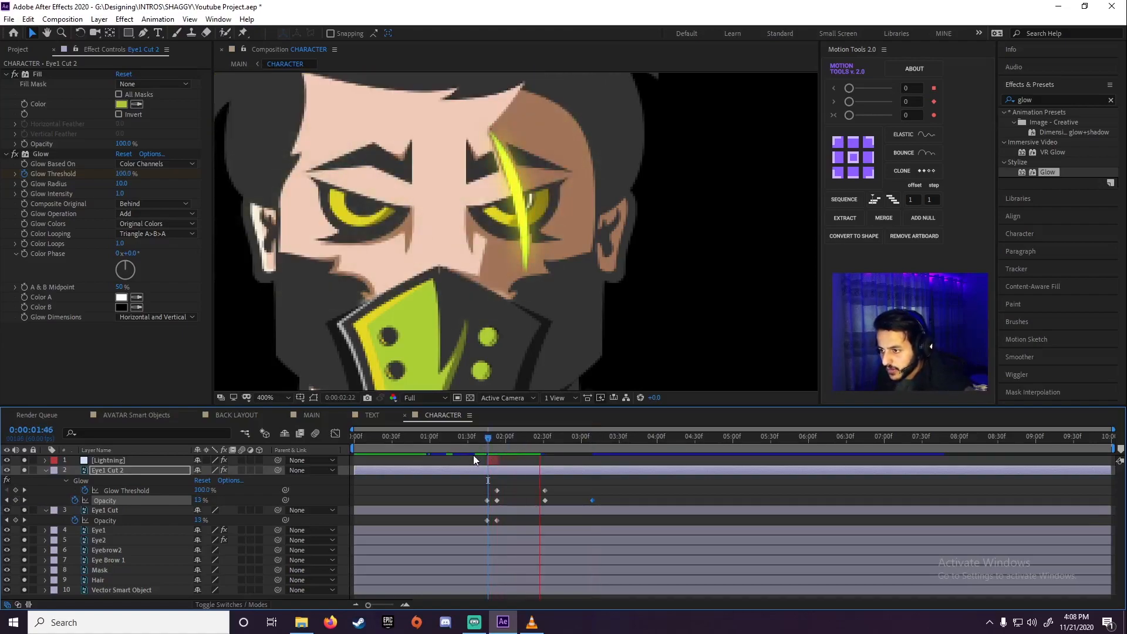
Preview how the green scar glow appears and fades on the character's whole face
scroll(533, 290, "down", 1)
key("space")
left_click_drag(508, 441, 480, 448)
key("space")
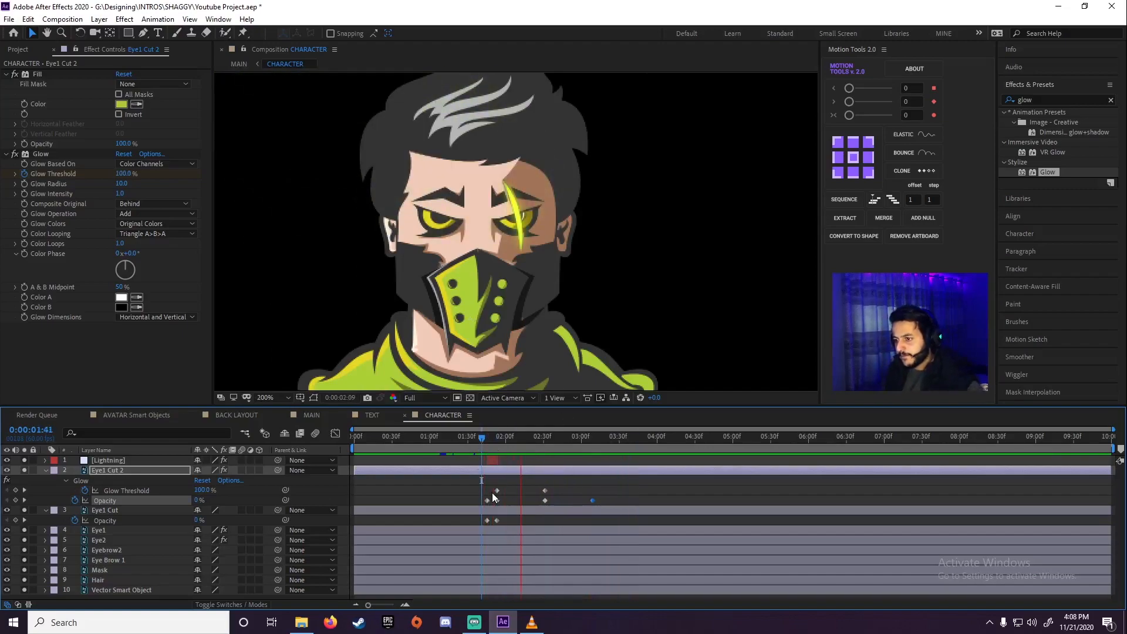
left_click(470, 446)
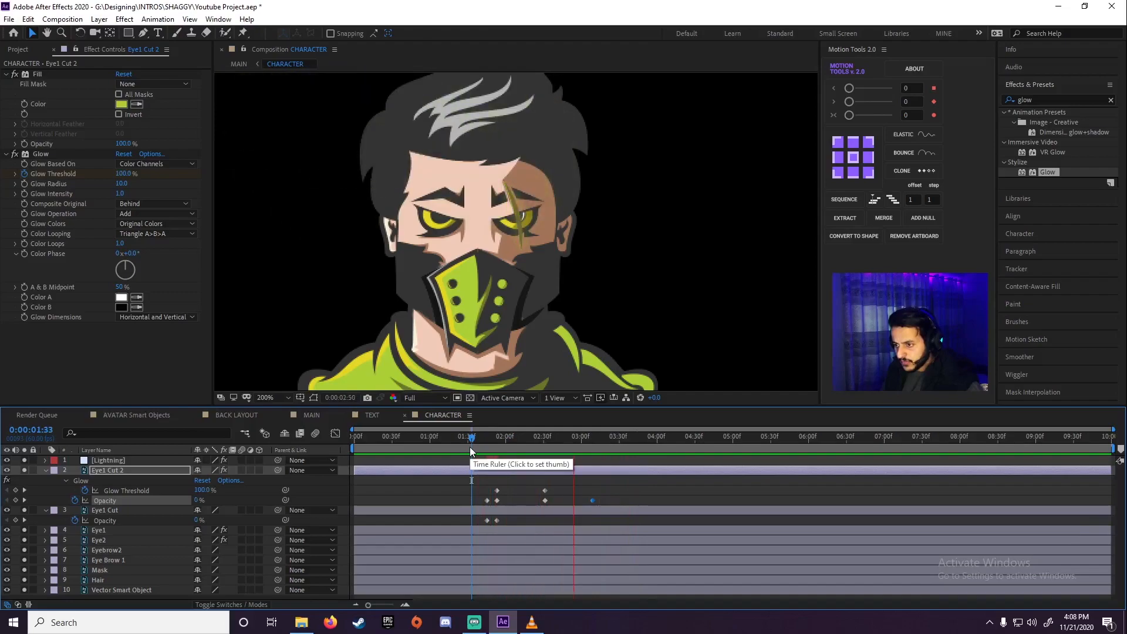
key("space")
mouse_move(519, 442)
left_mouse_down()
mouse_move(445, 442)
mouse_move(519, 443)
left_mouse_up()
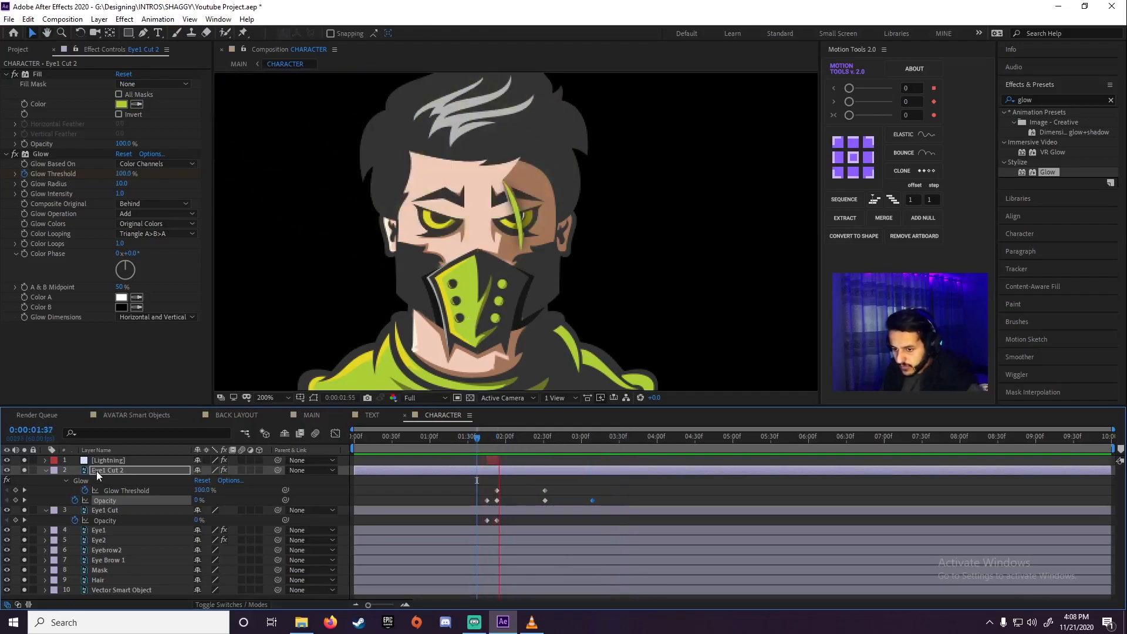
Collapse the scar layers and review the character animation in the MAIN composition
left_click(46, 470)
left_click(46, 480)
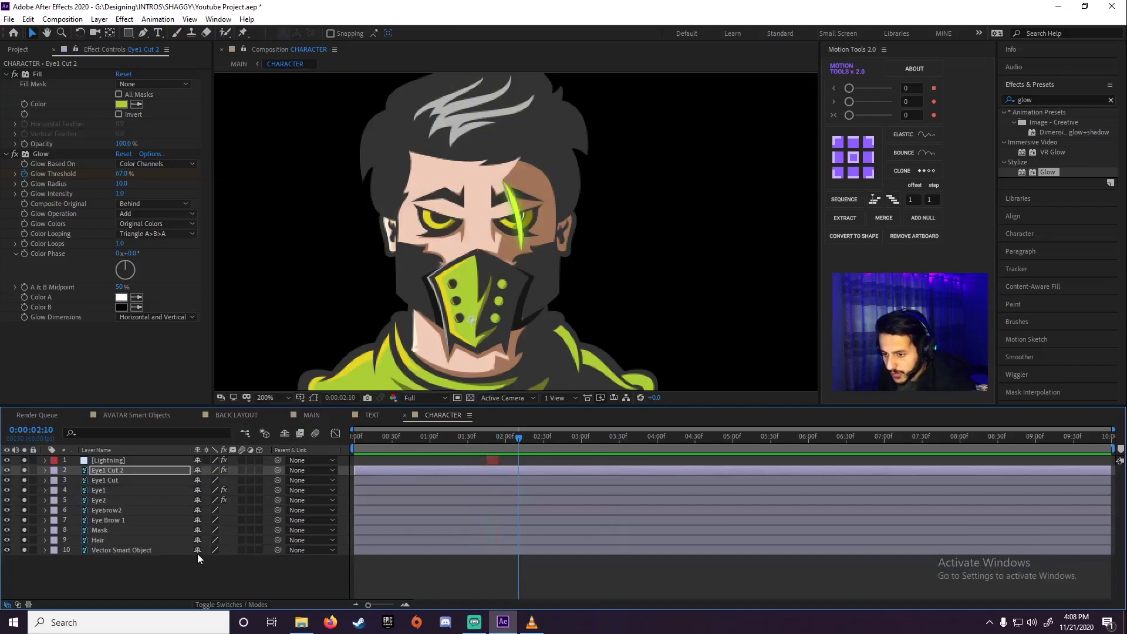
left_click(311, 415)
left_click_drag(499, 442, 537, 447)
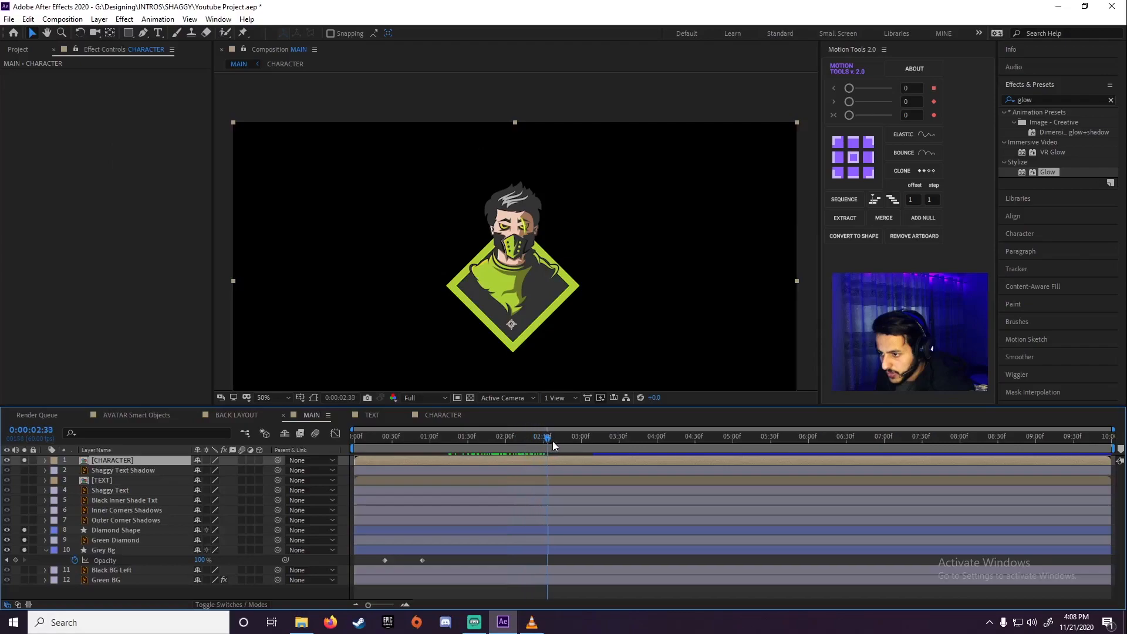
left_click_drag(615, 437, 612, 437)
left_click_drag(588, 332, 623, 275)
left_click_drag(545, 445, 536, 445)
Solo the Black Inner Shade Txt layer alongside the character and diamond layers
left_click(86, 480)
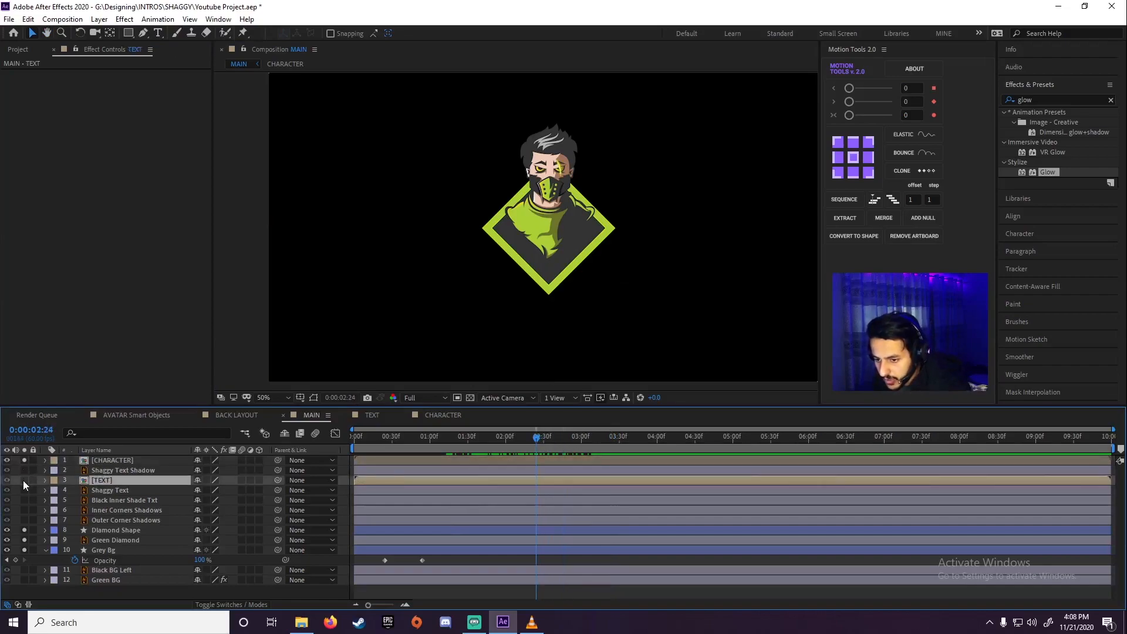
left_click(24, 480)
left_click(23, 481)
left_click(24, 480)
left_click(23, 481)
left_click(108, 490)
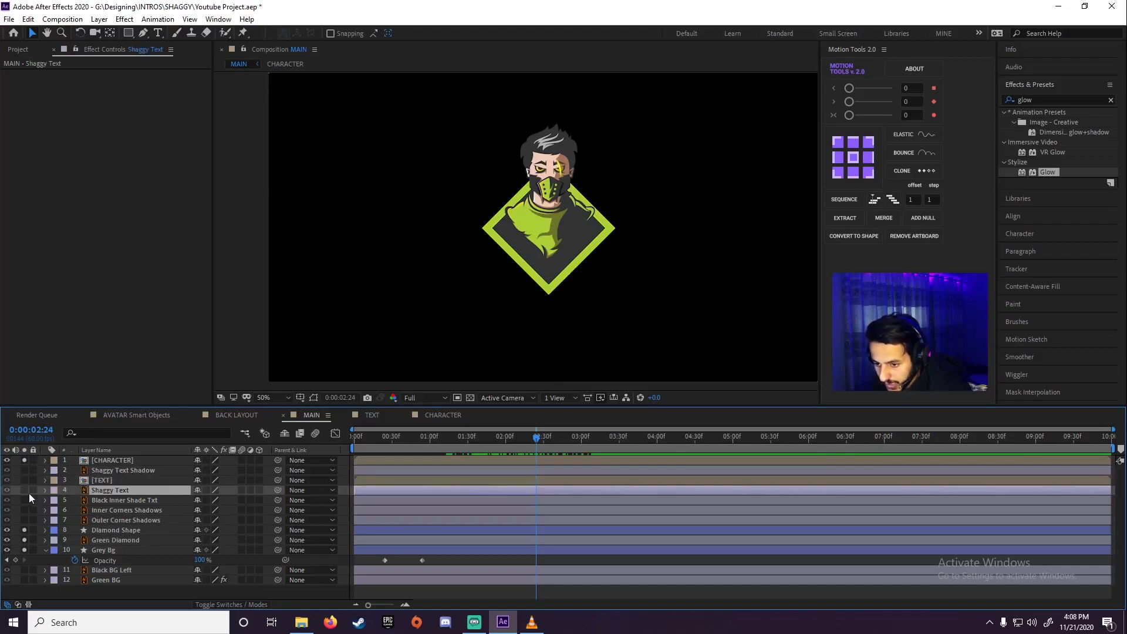
left_click(97, 500)
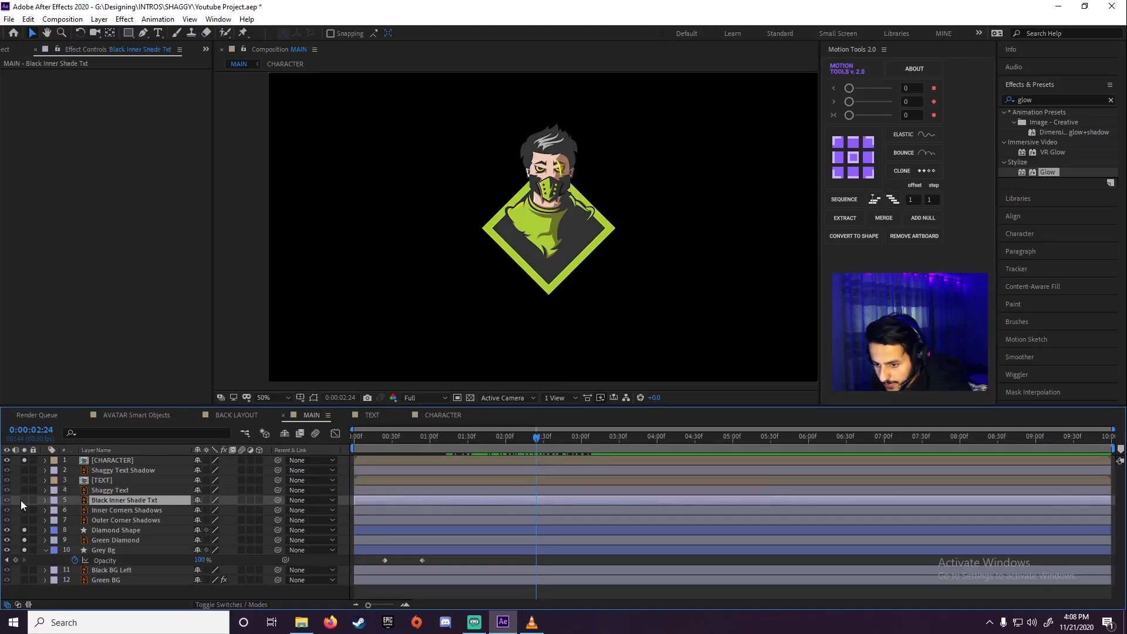
left_click(23, 500)
Keyframe the Opacity of Black Inner Shade Txt from 0% at 0:00:02:11 to 100% at 0:00:02:45
mouse_move(526, 449)
left_mouse_down()
mouse_move(459, 442)
mouse_move(519, 439)
left_mouse_up()
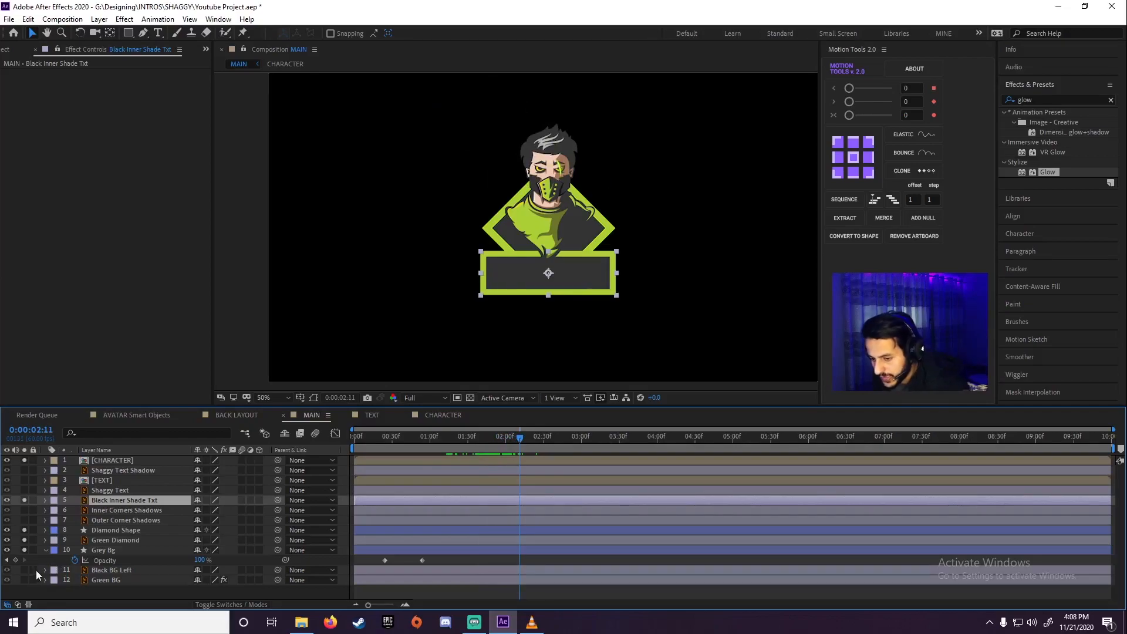
key("t")
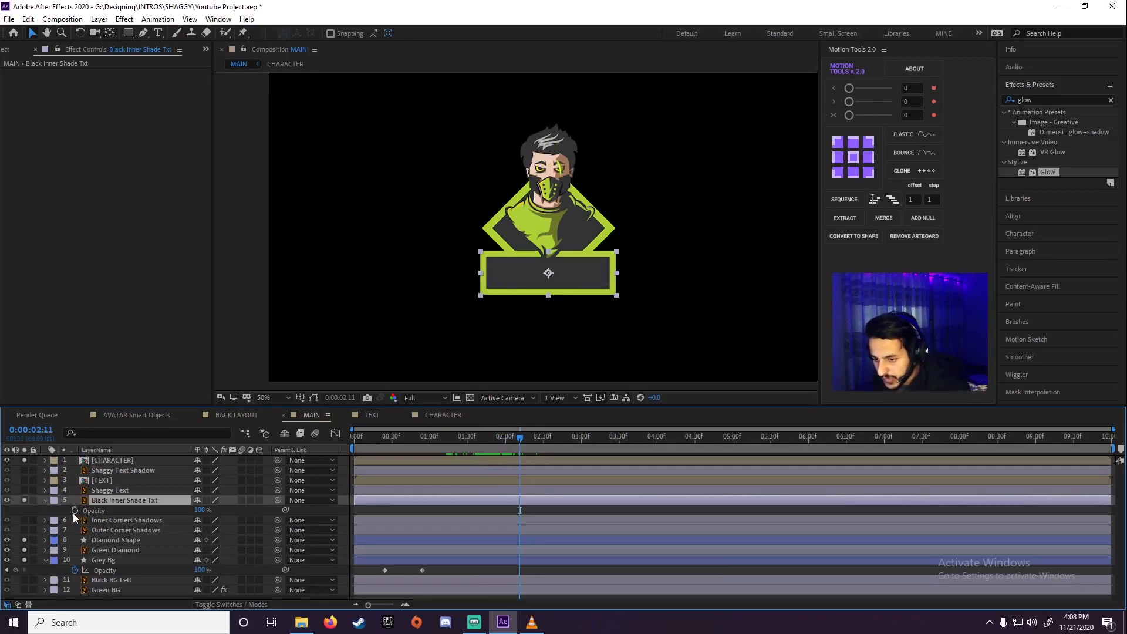
left_click(74, 511)
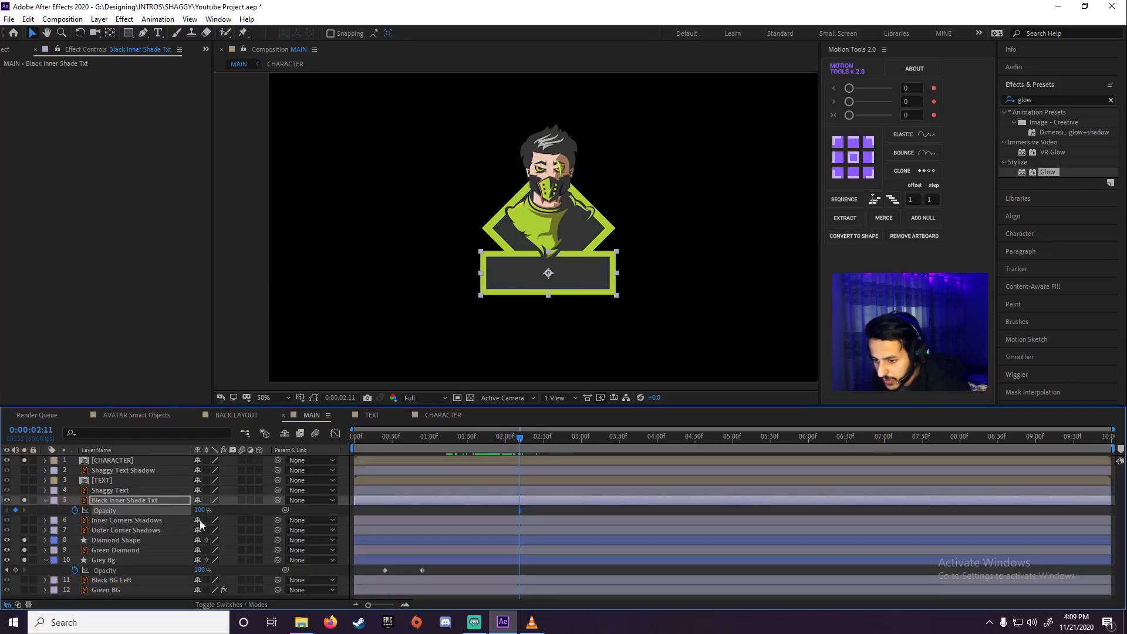
left_click_drag(200, 511, 100, 525)
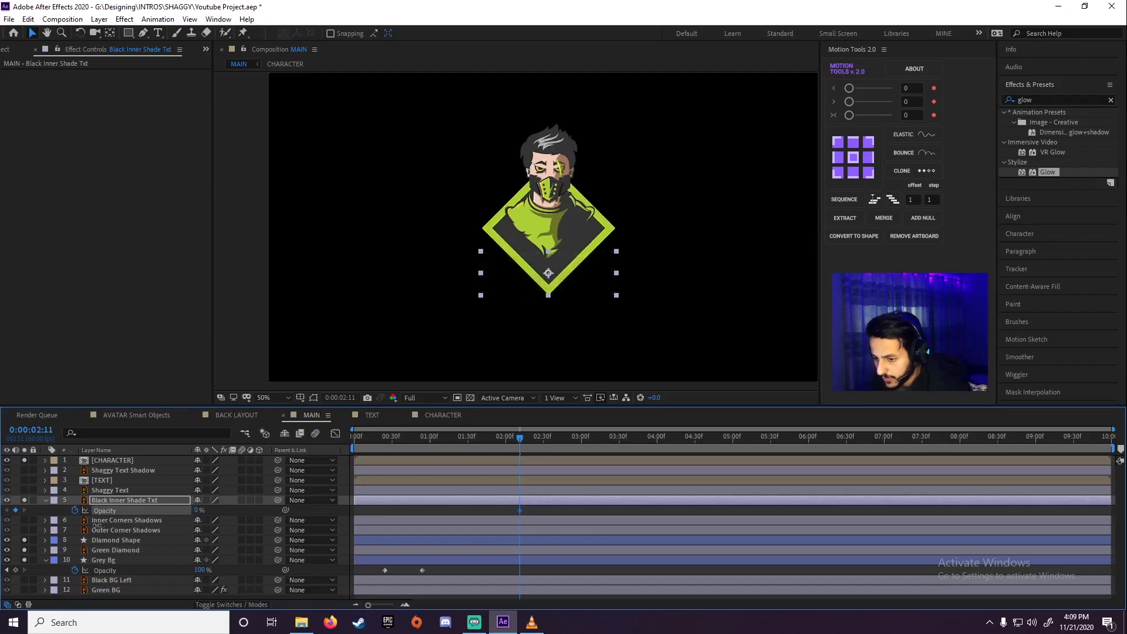
left_click(562, 441)
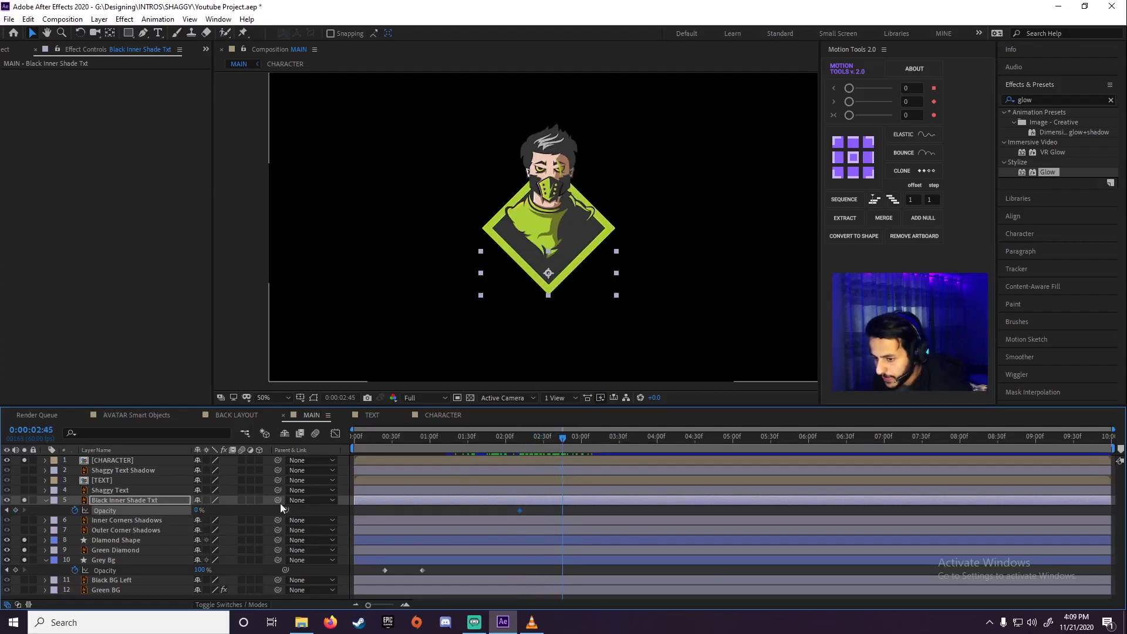
left_click_drag(196, 512, 482, 481)
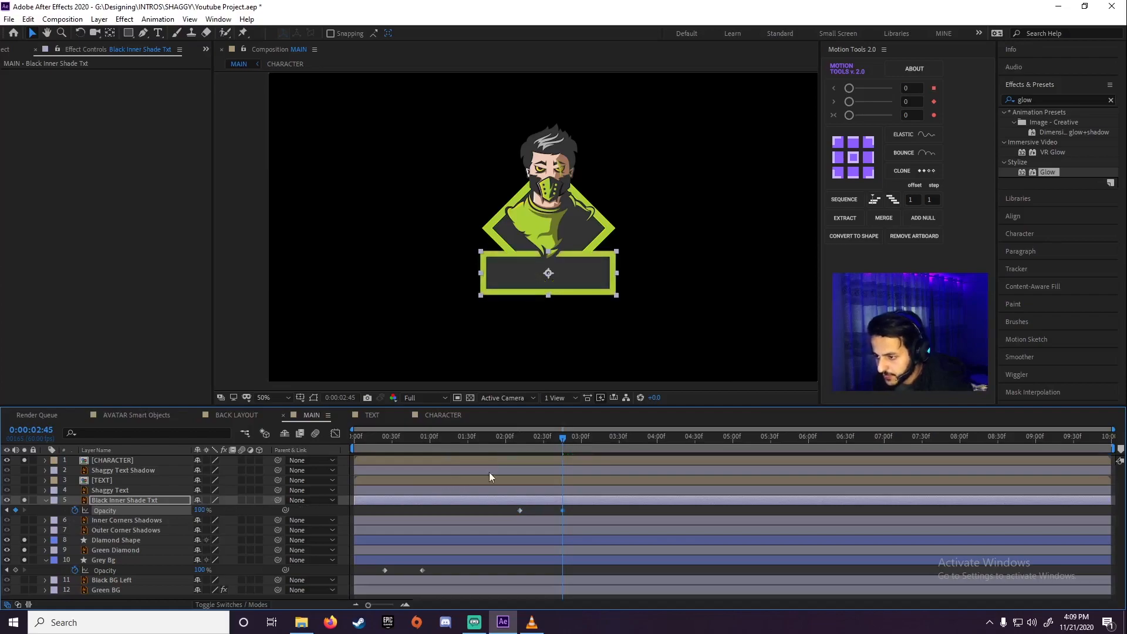
Preview the text box fade-in and return the playhead to its first Opacity keyframe at 0:00:02:11
left_click_drag(532, 432, 466, 446)
key("space")
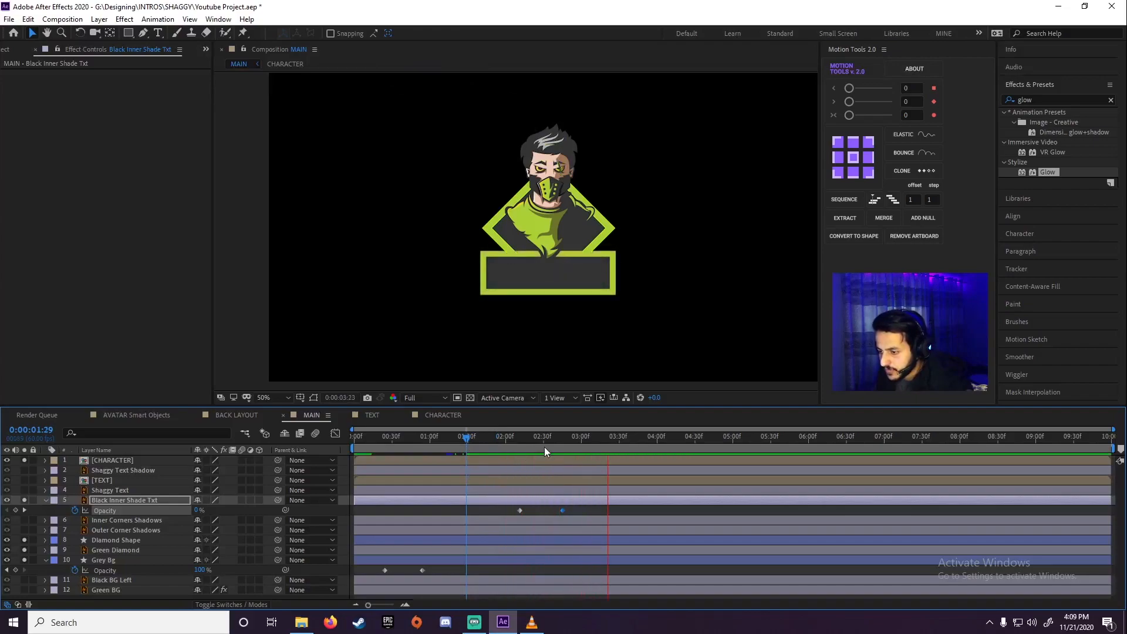
left_click_drag(544, 446, 528, 445)
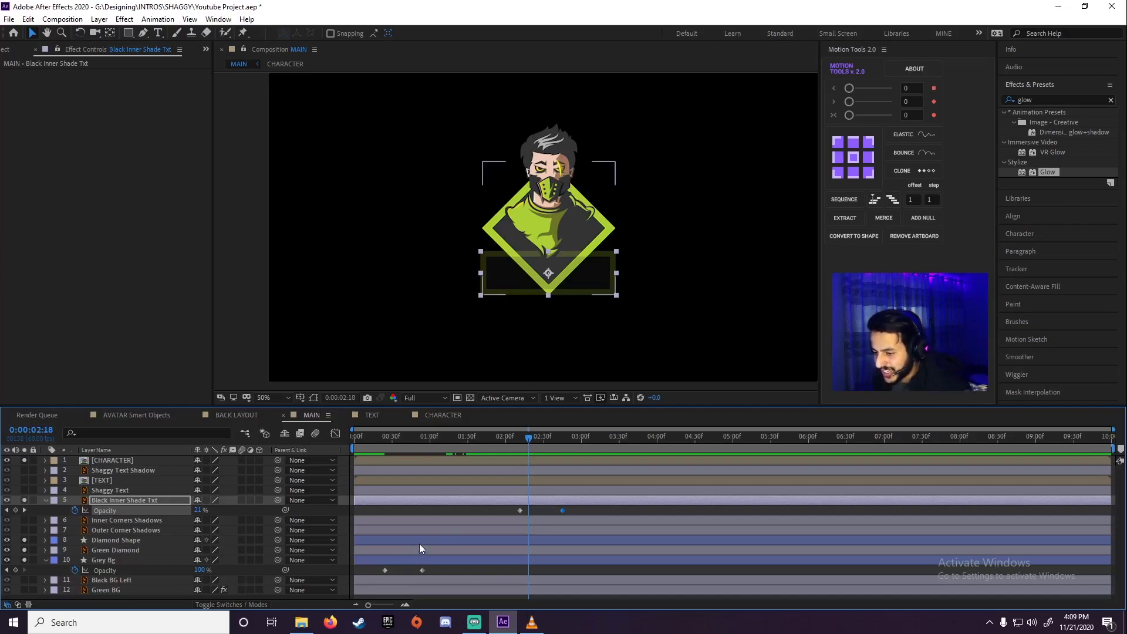
left_click_drag(537, 442, 516, 456)
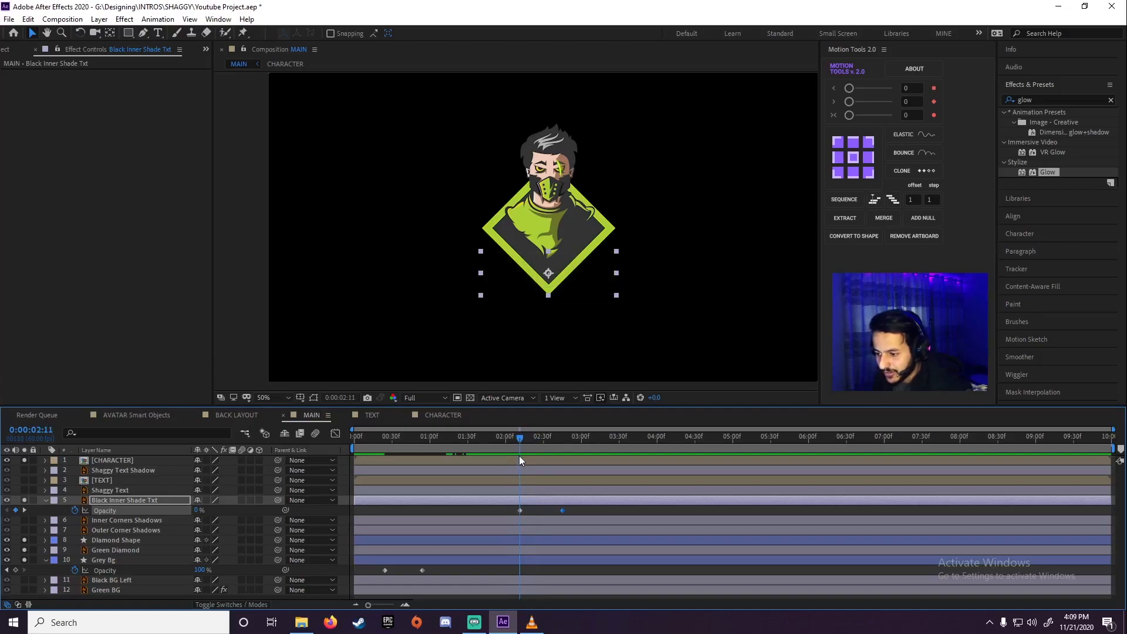
Solo Shaggy Text and keyframe its Opacity from 0% at 0:00:02:29 to 100% at the text box's final keyframe, then preview it
left_click(117, 491)
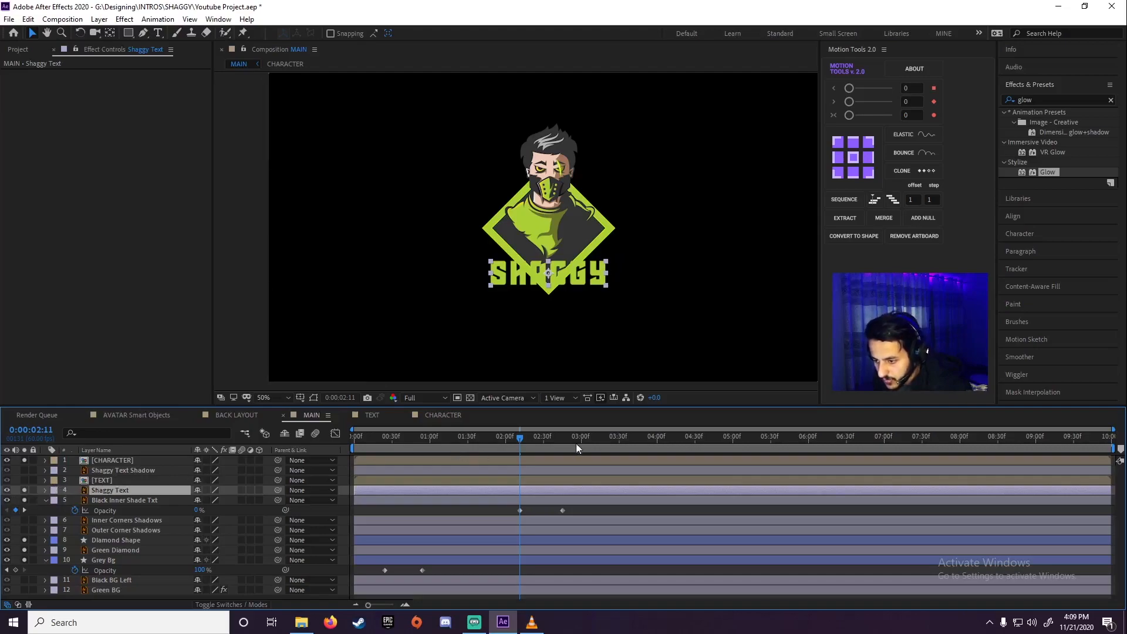
left_click_drag(532, 439, 541, 439)
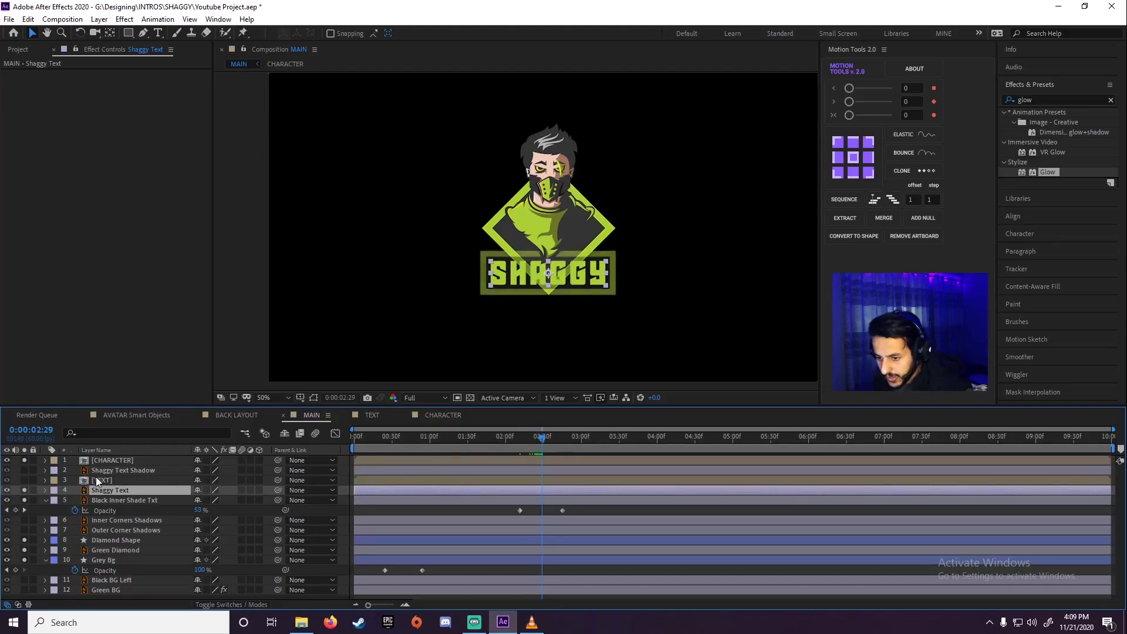
key("t")
left_click(75, 500)
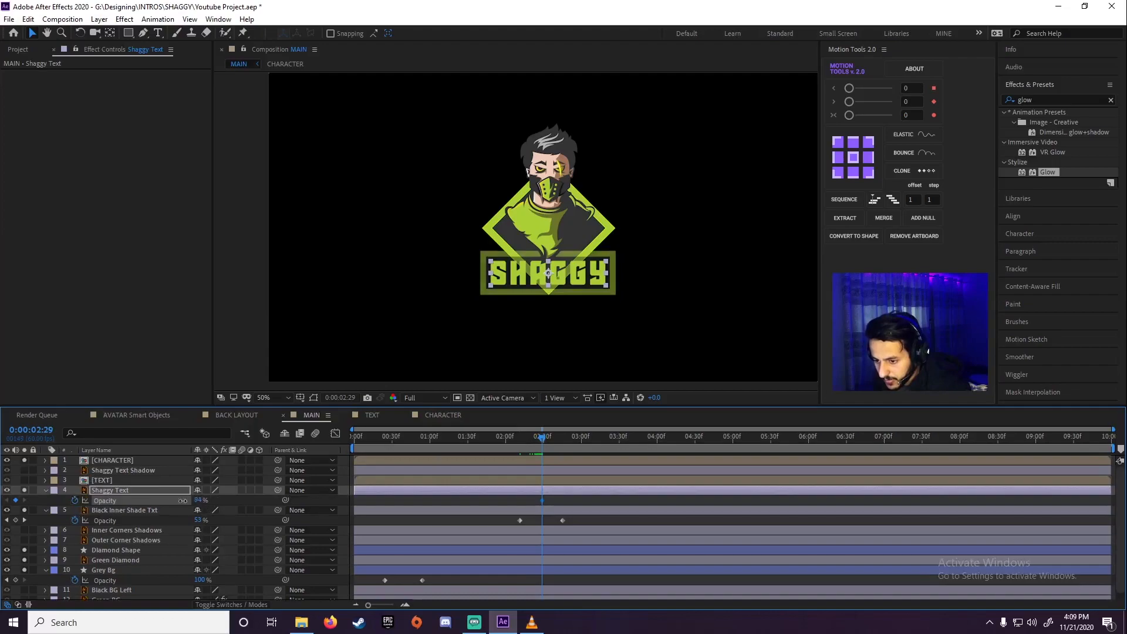
left_click_drag(198, 501, 77, 502)
left_click_drag(542, 439, 561, 440)
left_click_drag(199, 502, 276, 500)
left_click_drag(517, 440, 488, 444)
key("space")
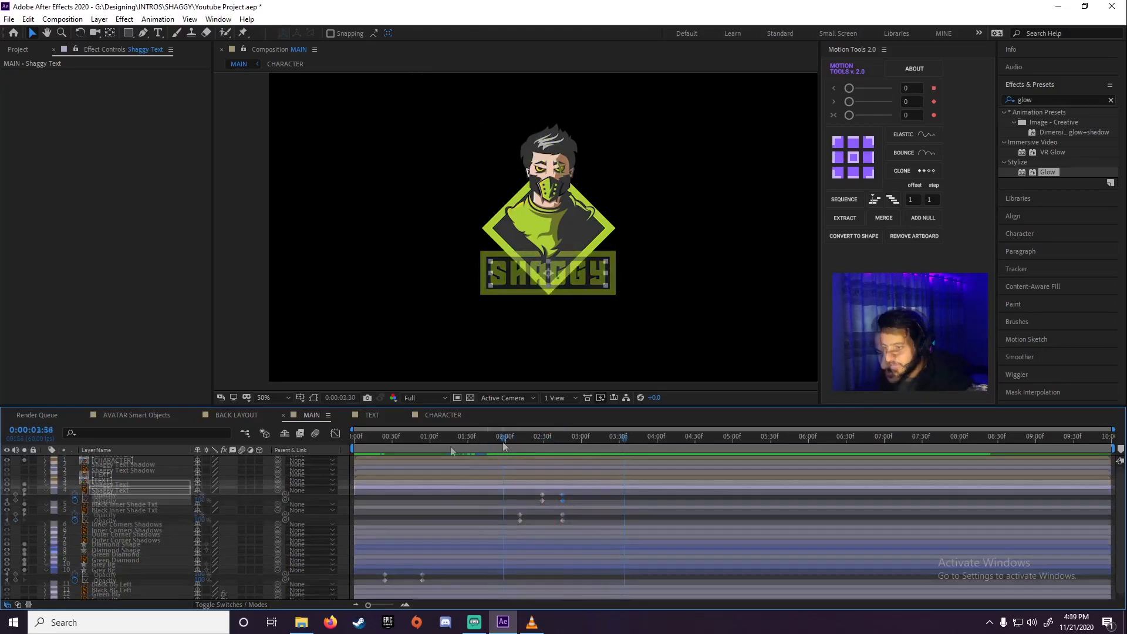
Return to the start of the composition and solo the Black BG Left and Green BG layers
key("Home")
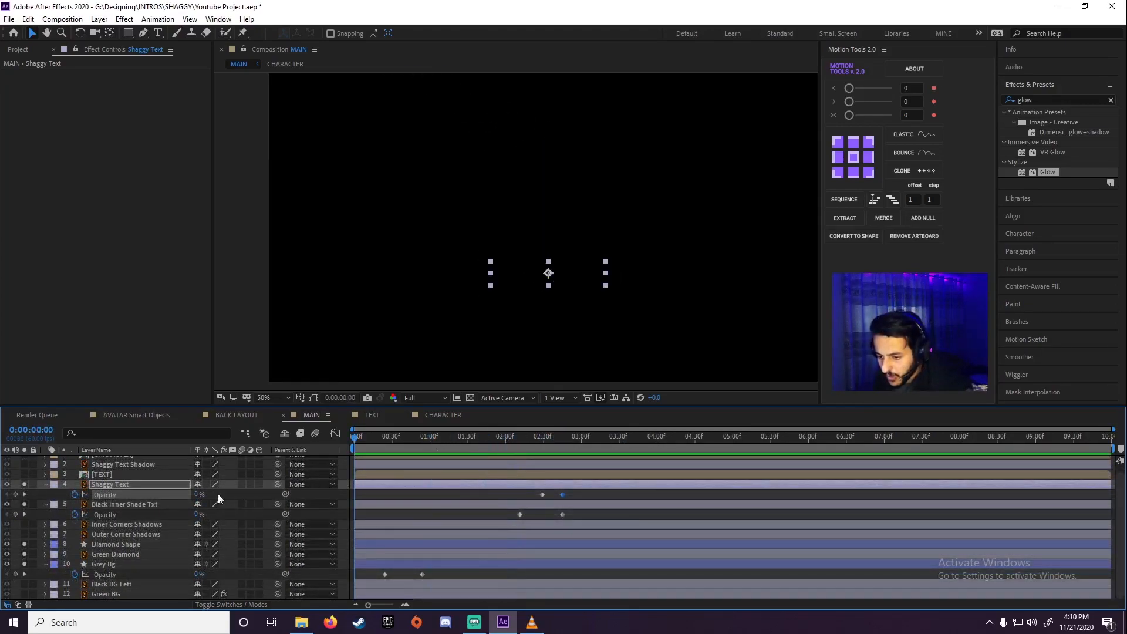
left_click(24, 584)
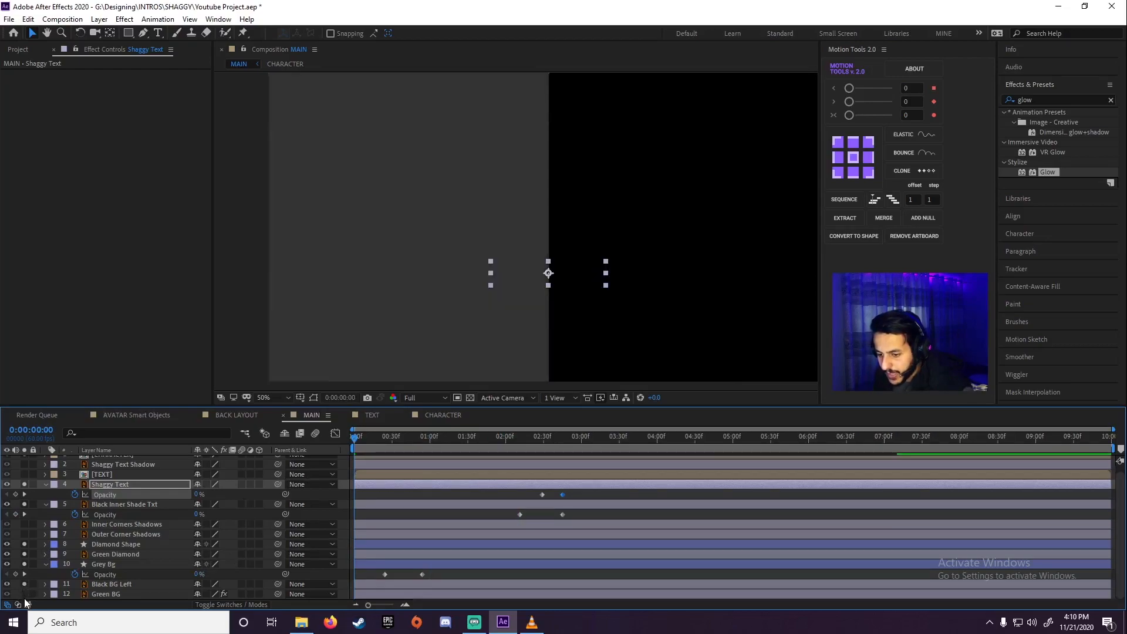
left_click(24, 594)
End the work area at about three and a half seconds and preview the intro over both backgrounds
key("space")
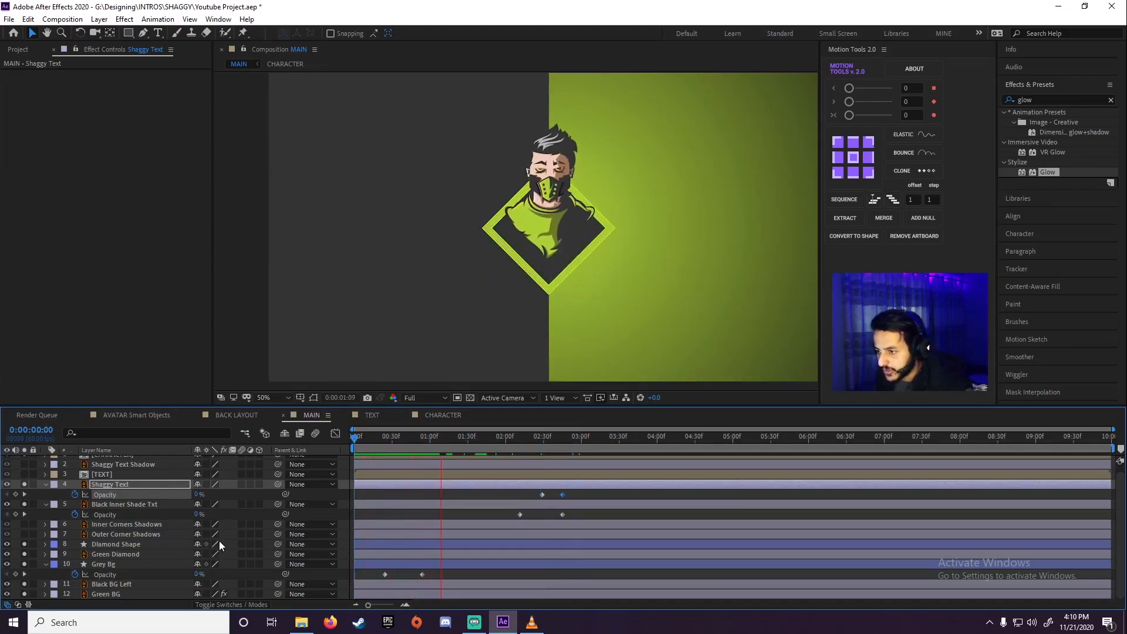
left_click_drag(634, 445, 514, 442)
key("n")
key("space")
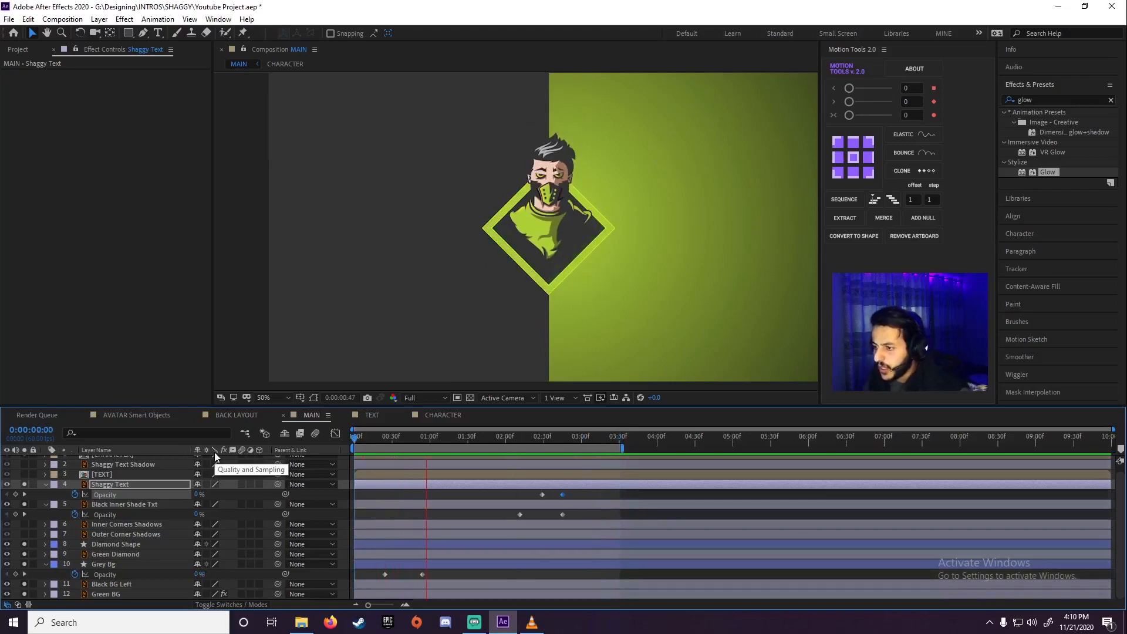